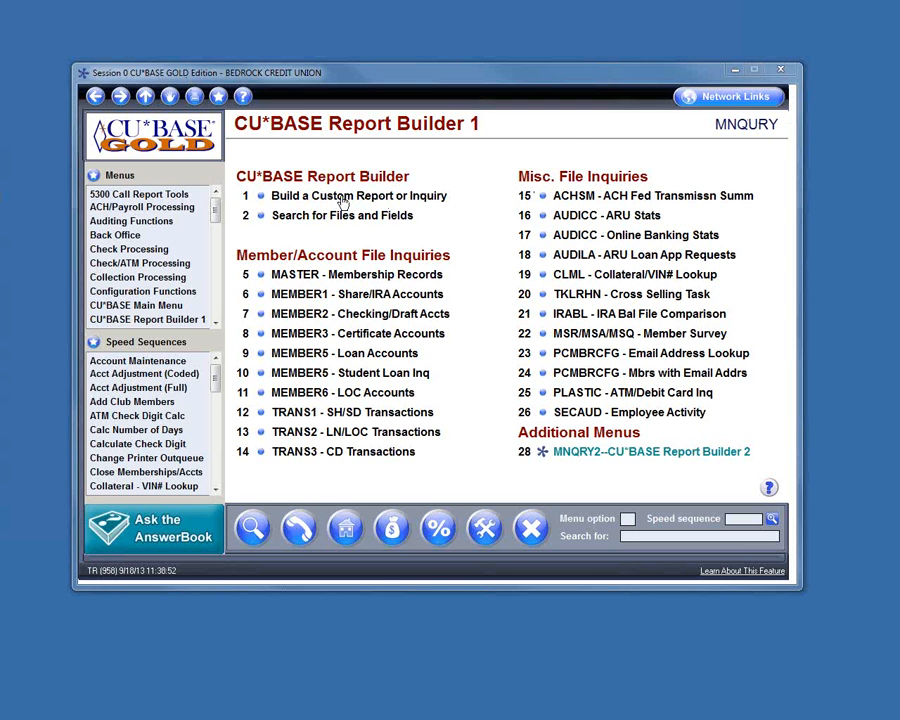
- Open the custom report builder and start creating a new unnamed report in the QUERYTR location
{"action": "left_click", "coordinate": [343, 200]}
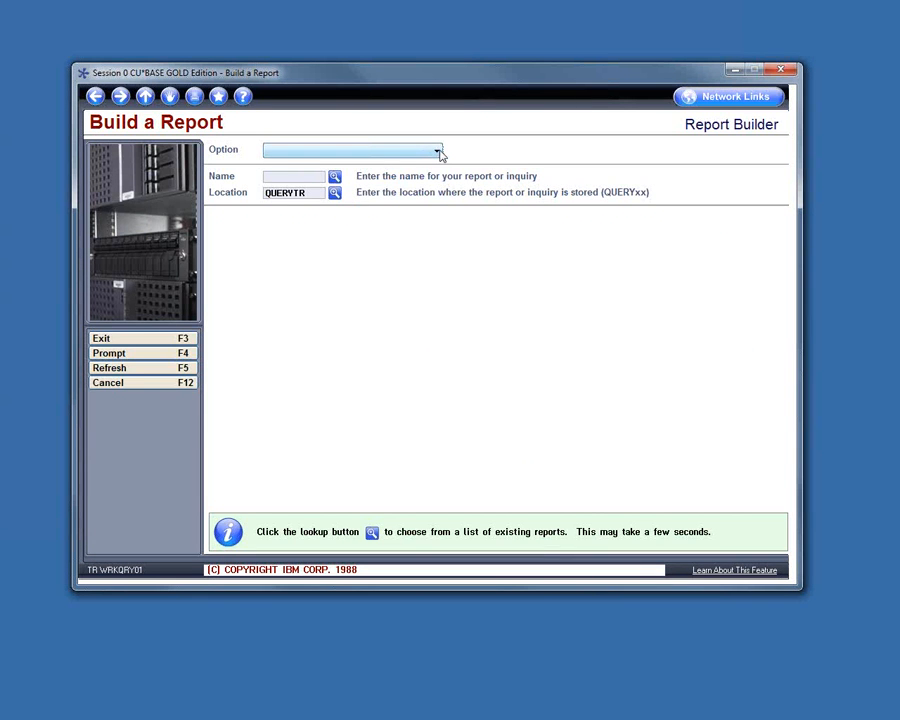
{"action": "left_click", "coordinate": [439, 153]}
{"action": "left_click", "coordinate": [317, 164]}
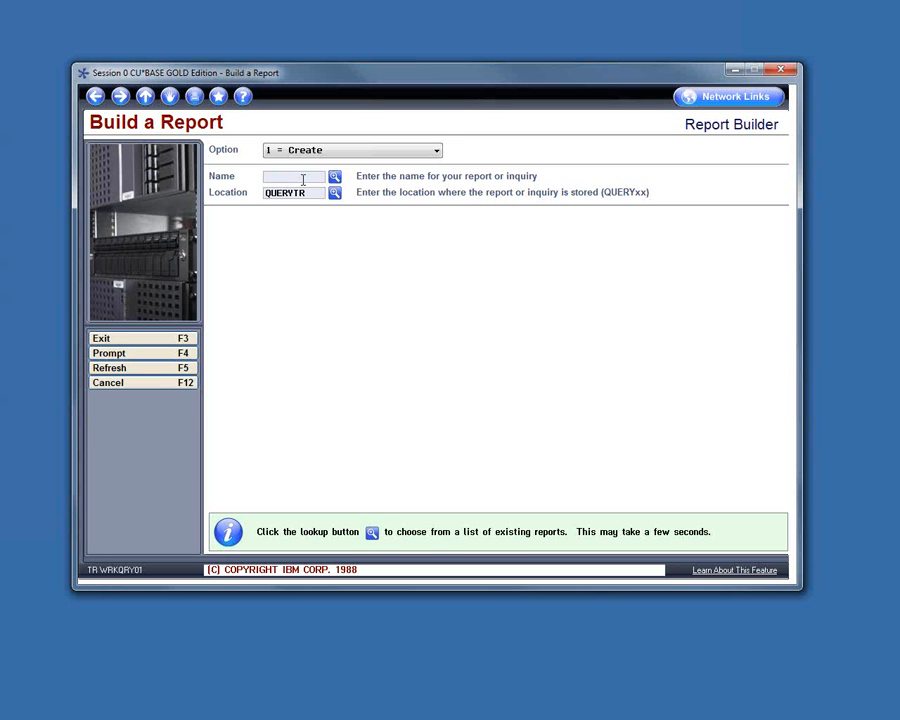
{"action": "key", "text": "Return"}
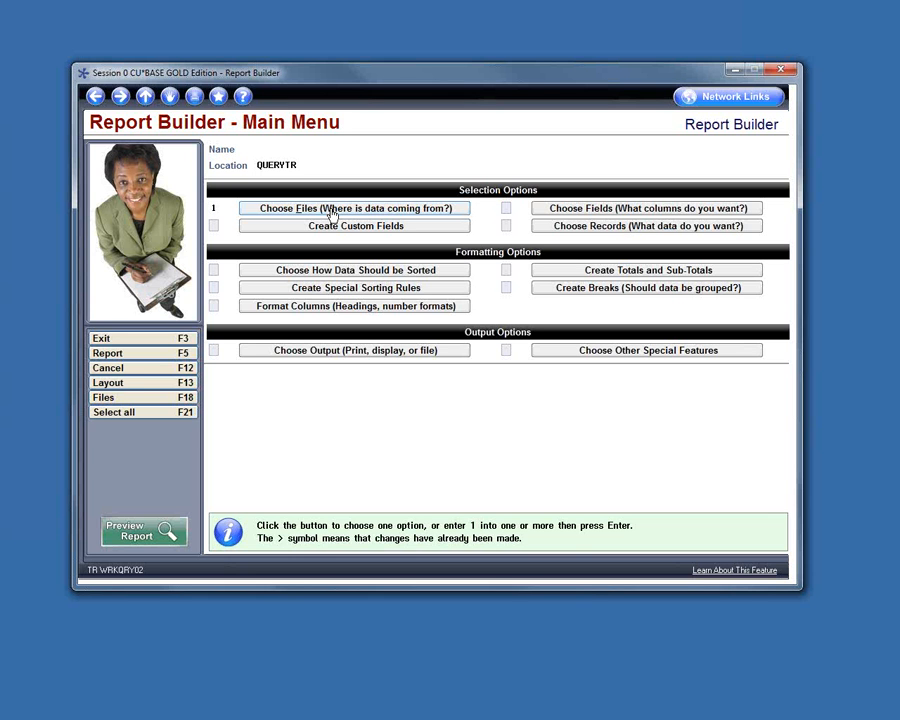
{"action": "left_click", "coordinate": [331, 212]}
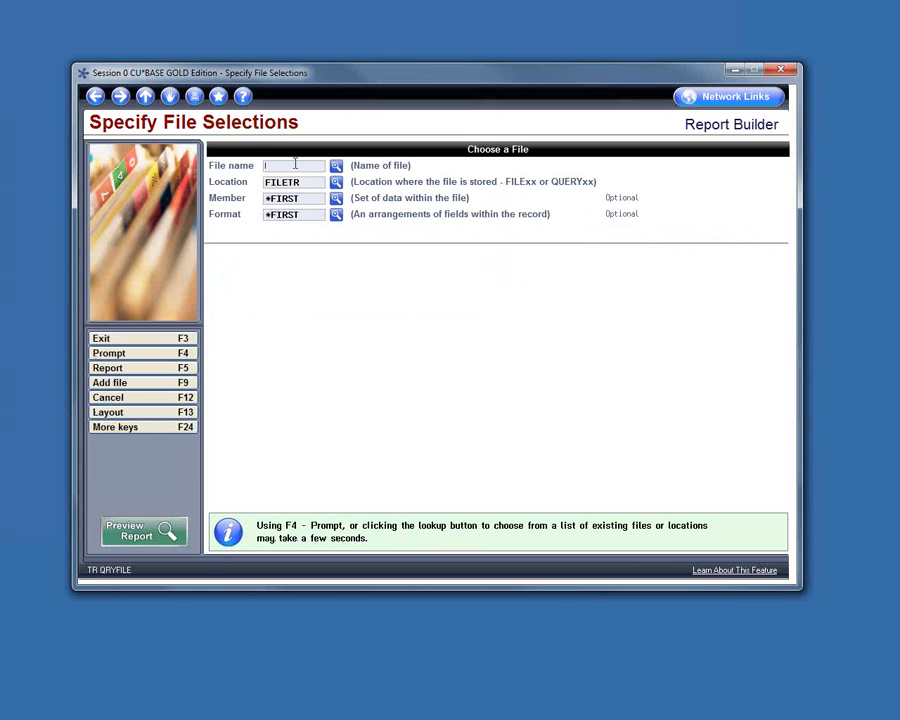
{"action": "type", "text": "master"}
{"action": "key", "text": "Return"}
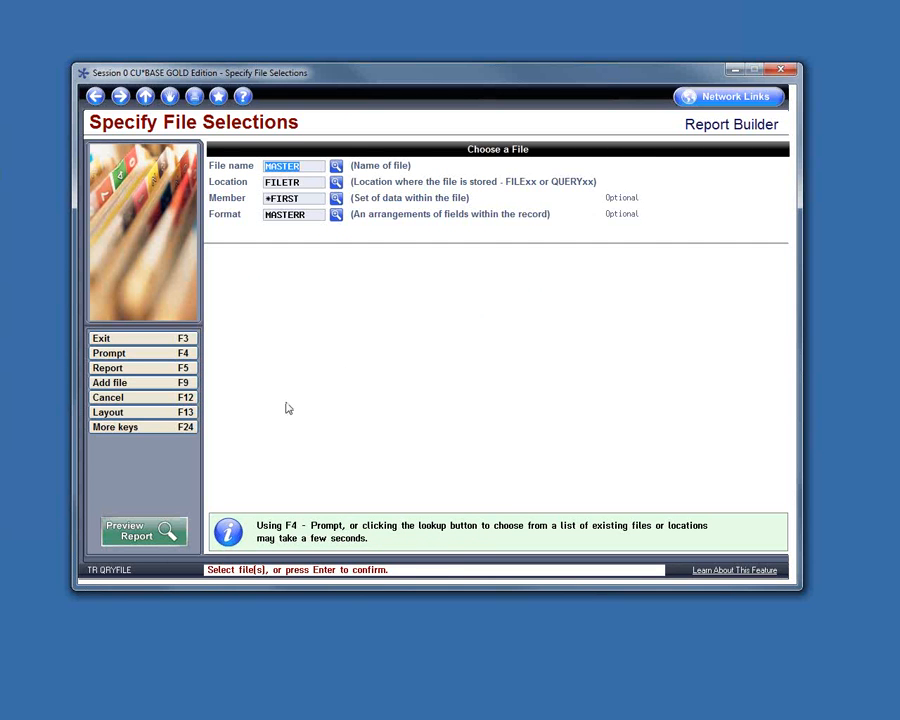
{"action": "left_click", "coordinate": [127, 388]}
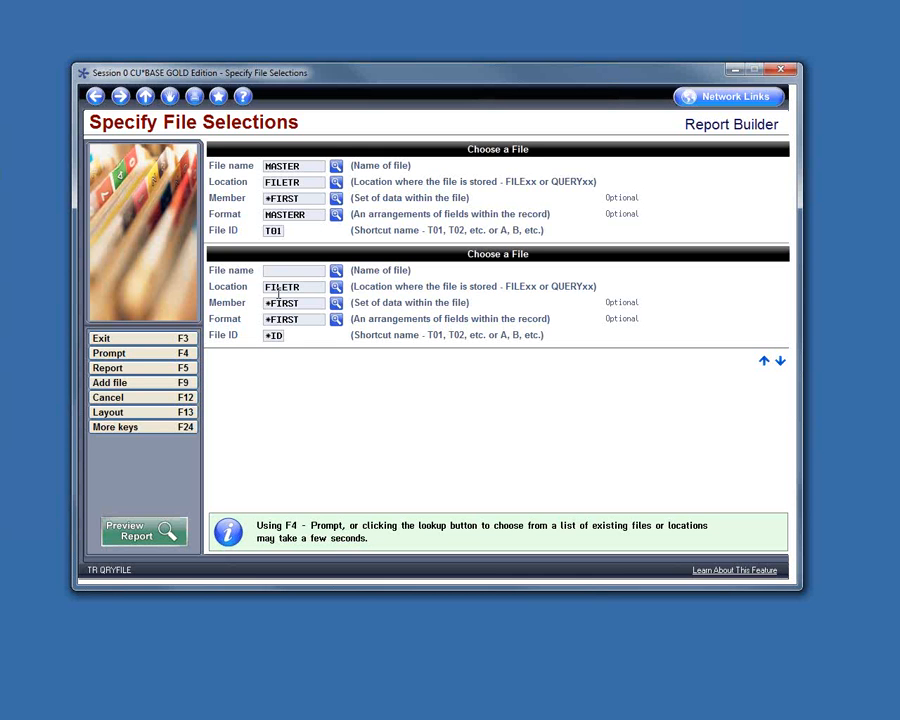
{"action": "type", "text": "member5"}
{"action": "key", "text": "Return"}
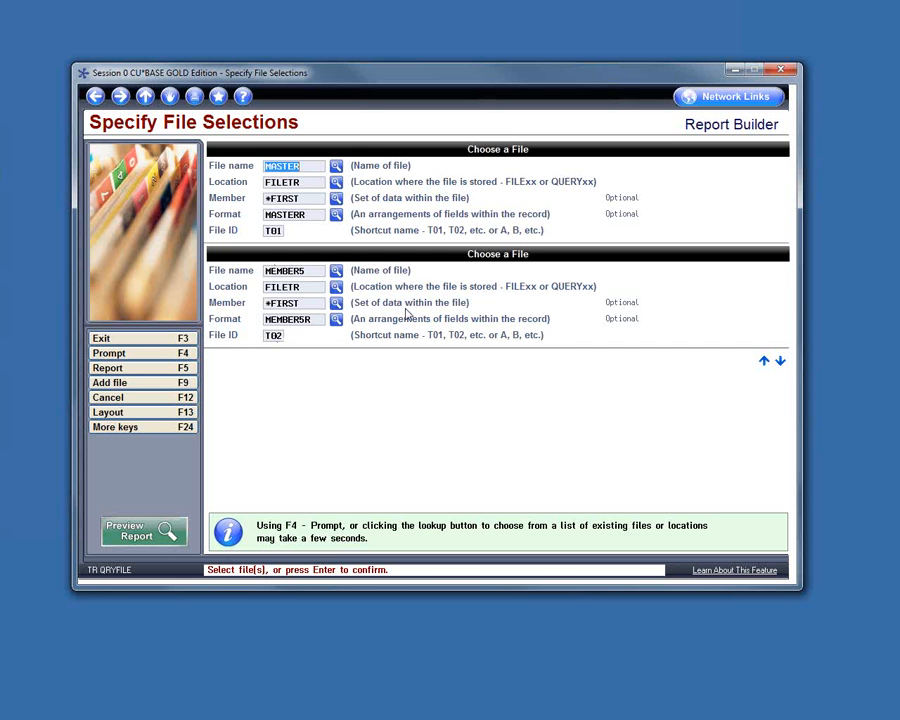
{"action": "key", "text": "Return"}
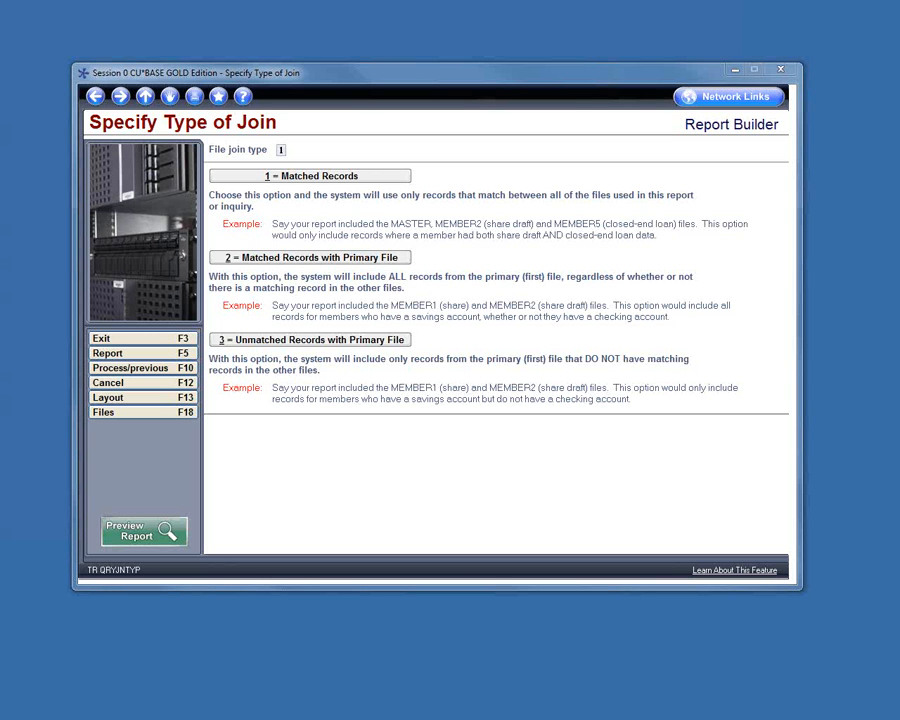
{"action": "left_click", "coordinate": [95, 97]}
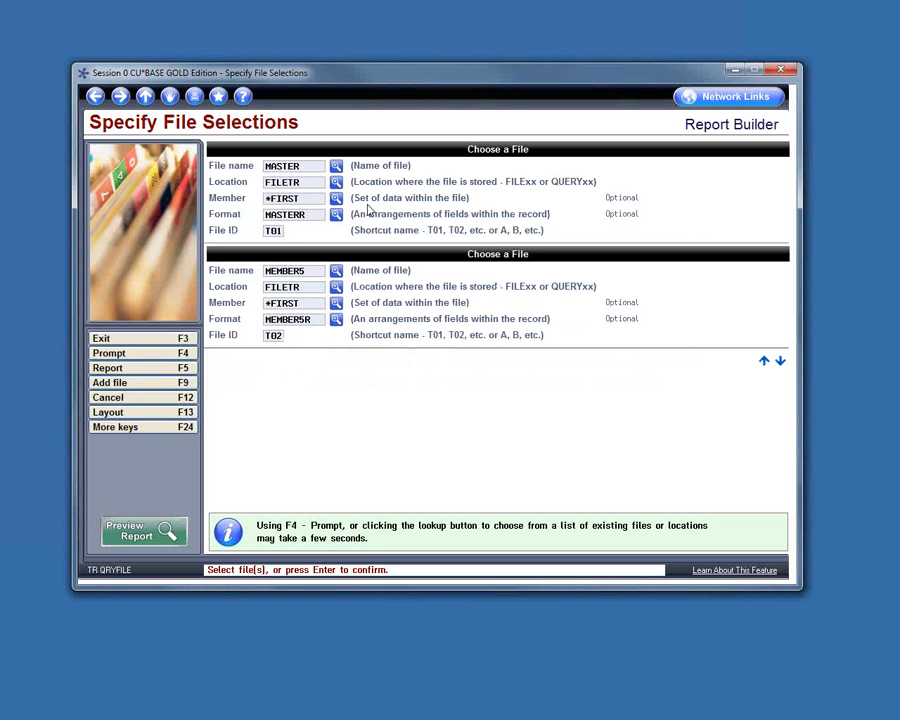
{"action": "left_click", "coordinate": [95, 97]}
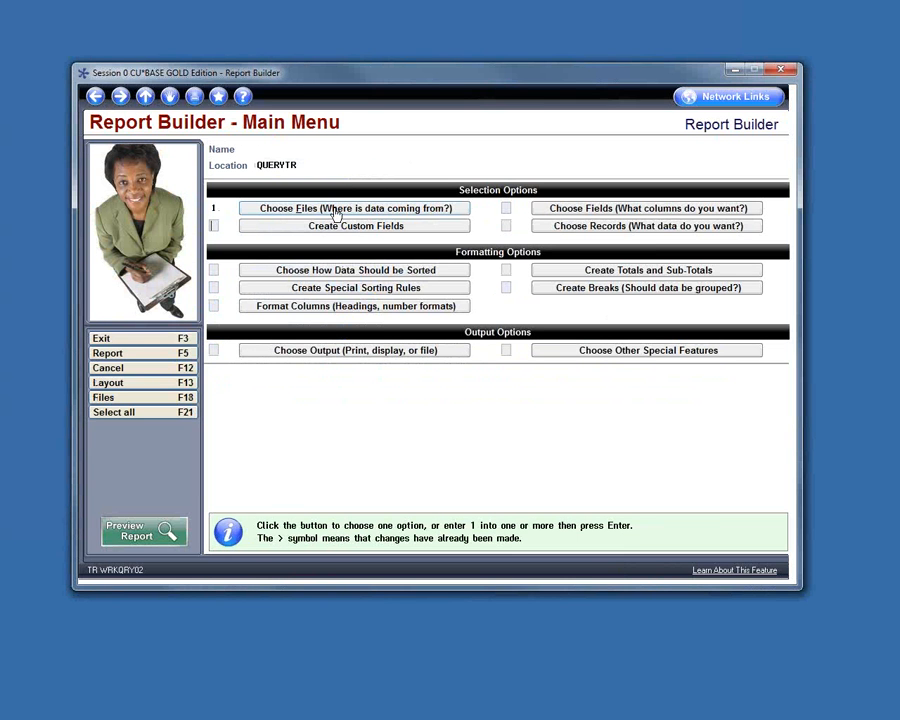
{"action": "left_click", "coordinate": [95, 97]}
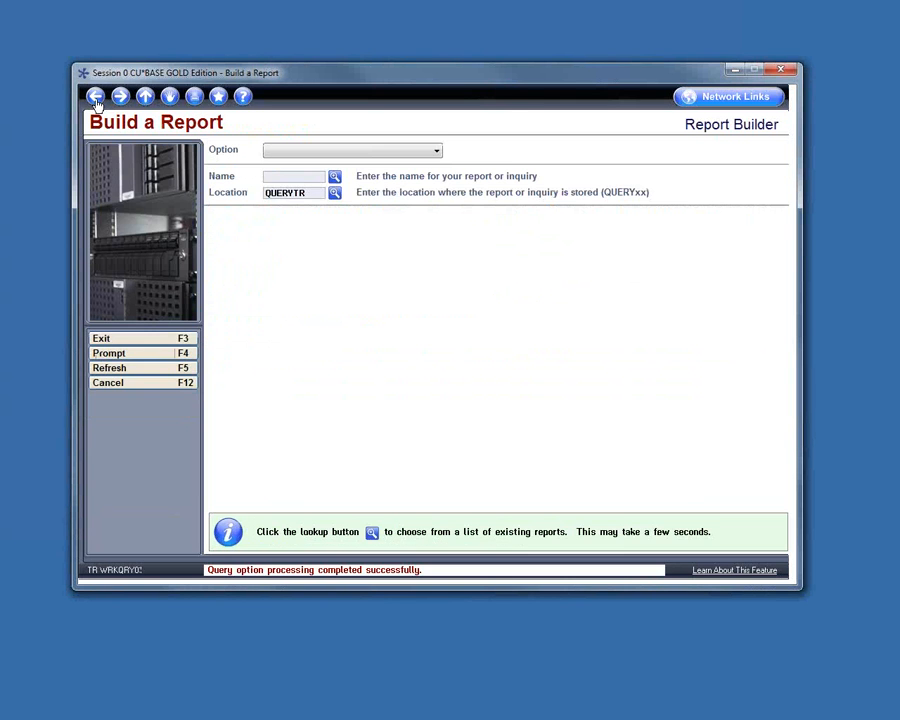
{"action": "left_click", "coordinate": [426, 152]}
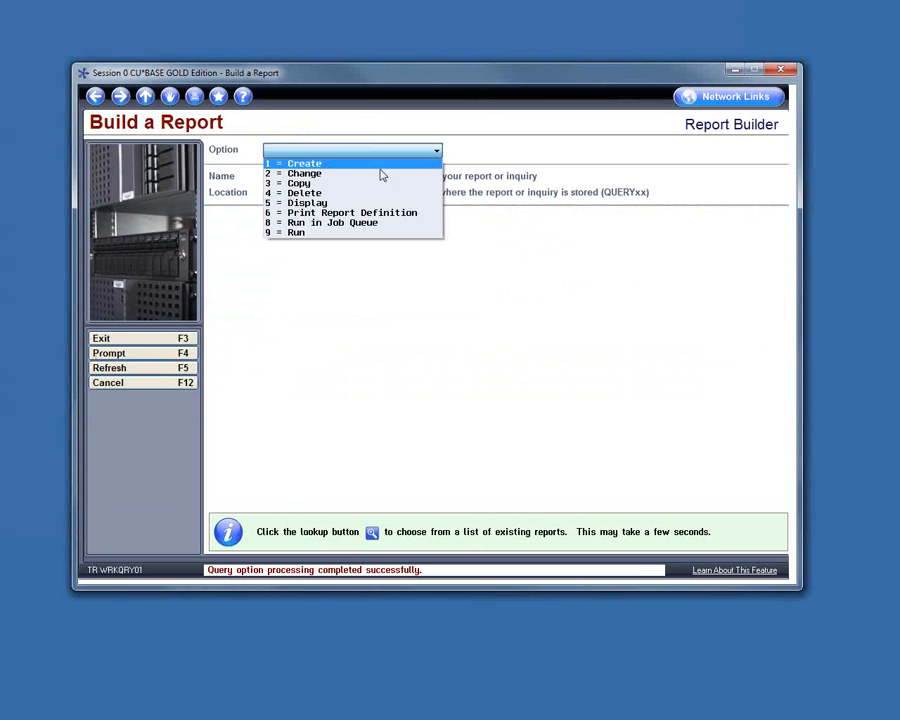
{"action": "left_click", "coordinate": [330, 163]}
{"action": "left_click", "coordinate": [297, 194]}
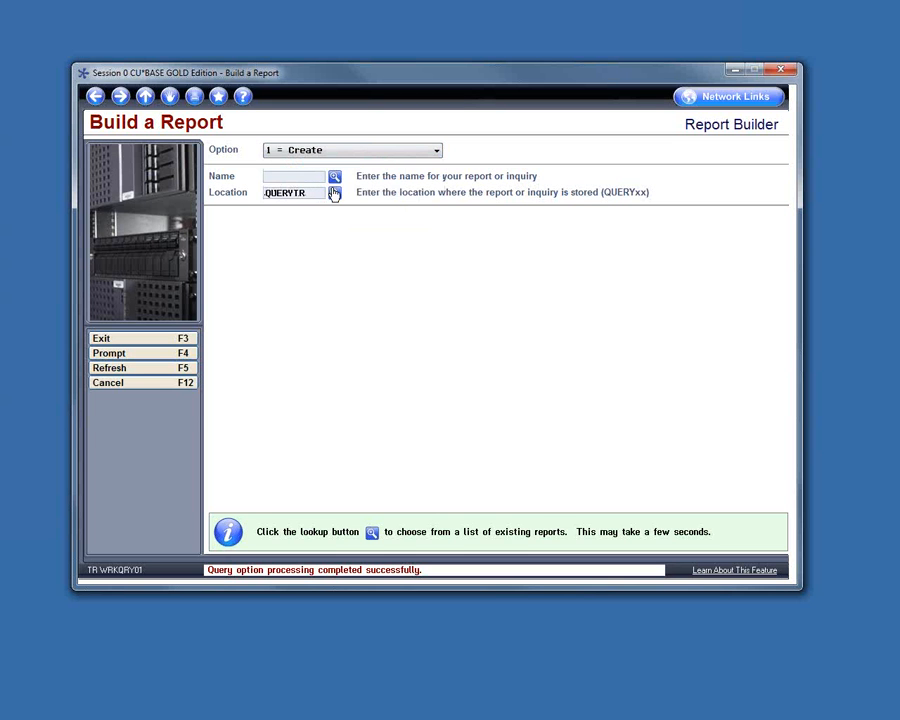
{"action": "key", "text": "Return"}
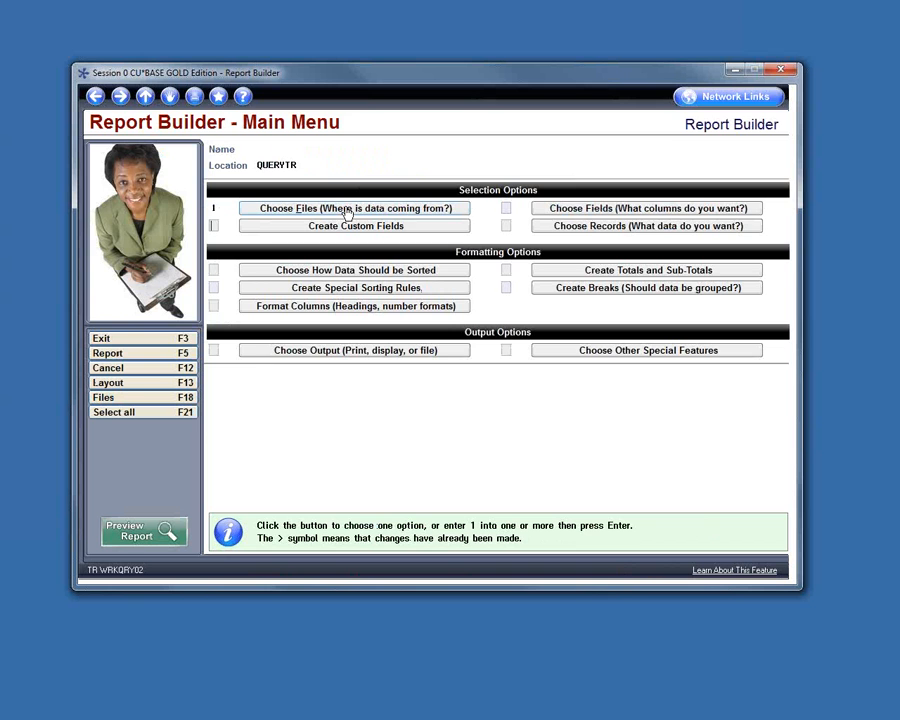
- Choose MASTER from FILETR as the report's first data file and confirm the file selection
{"action": "left_click", "coordinate": [347, 212]}
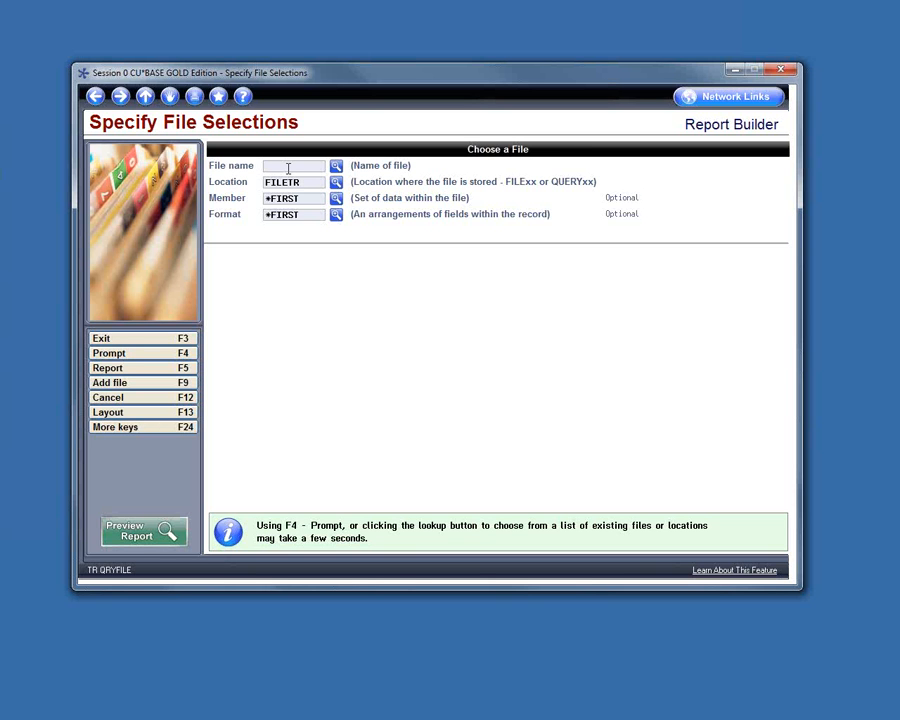
{"action": "type", "text": "master"}
{"action": "key", "text": "Return"}
{"action": "key", "text": "Return"}
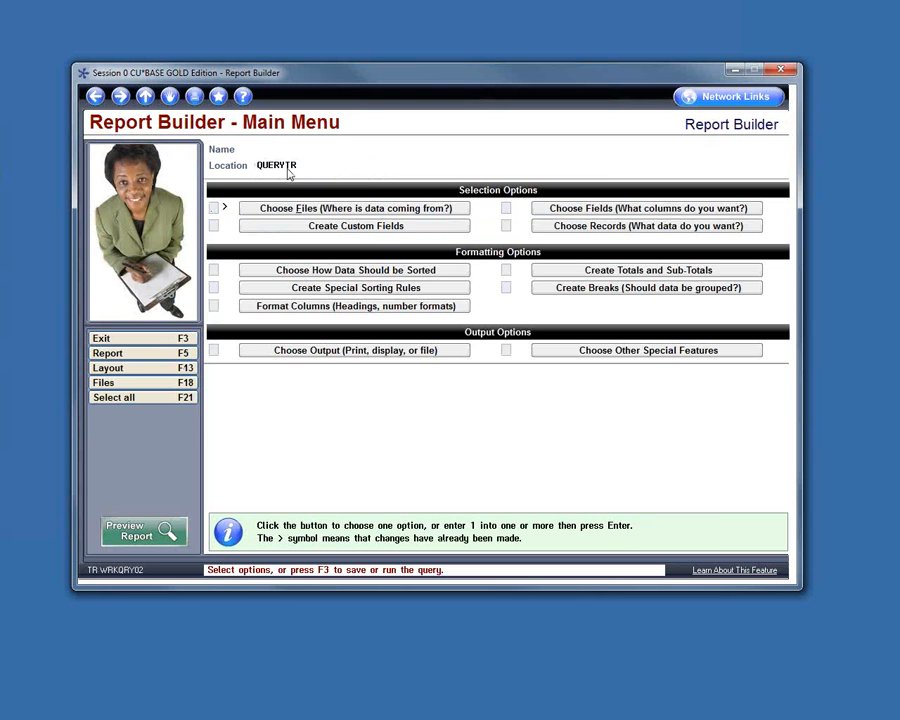
{"action": "left_click", "coordinate": [320, 208]}
{"action": "left_click", "coordinate": [156, 390]}
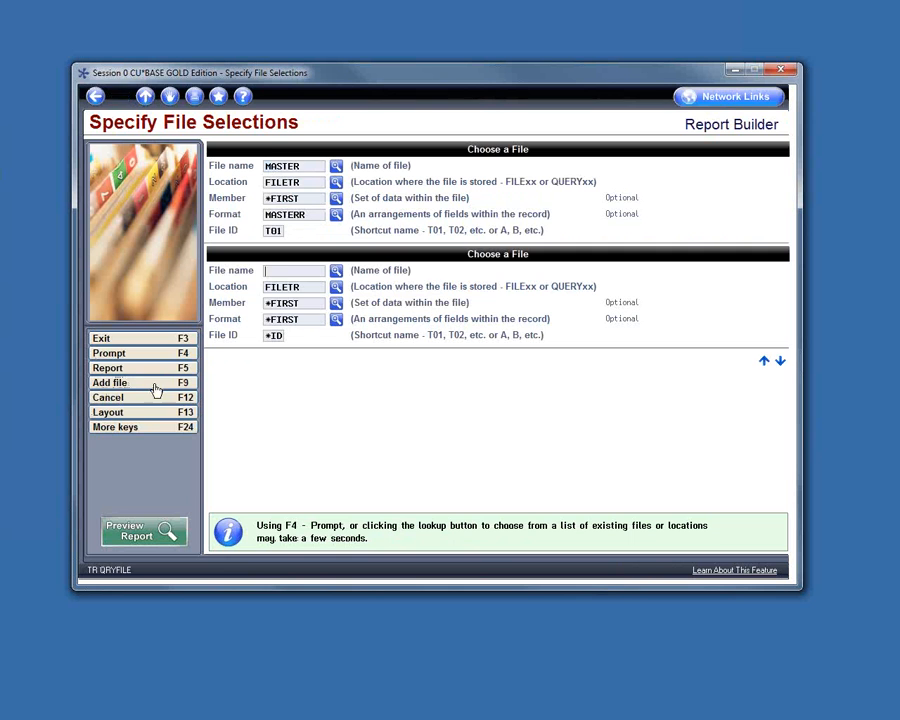
{"action": "type", "text": "member5"}
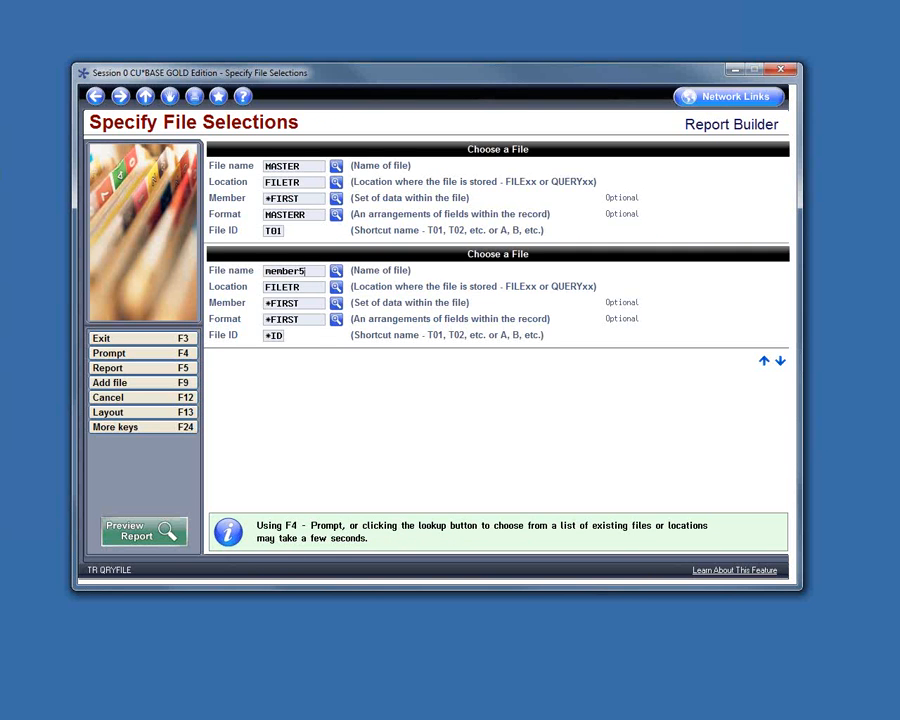
{"action": "key", "text": "Return"}
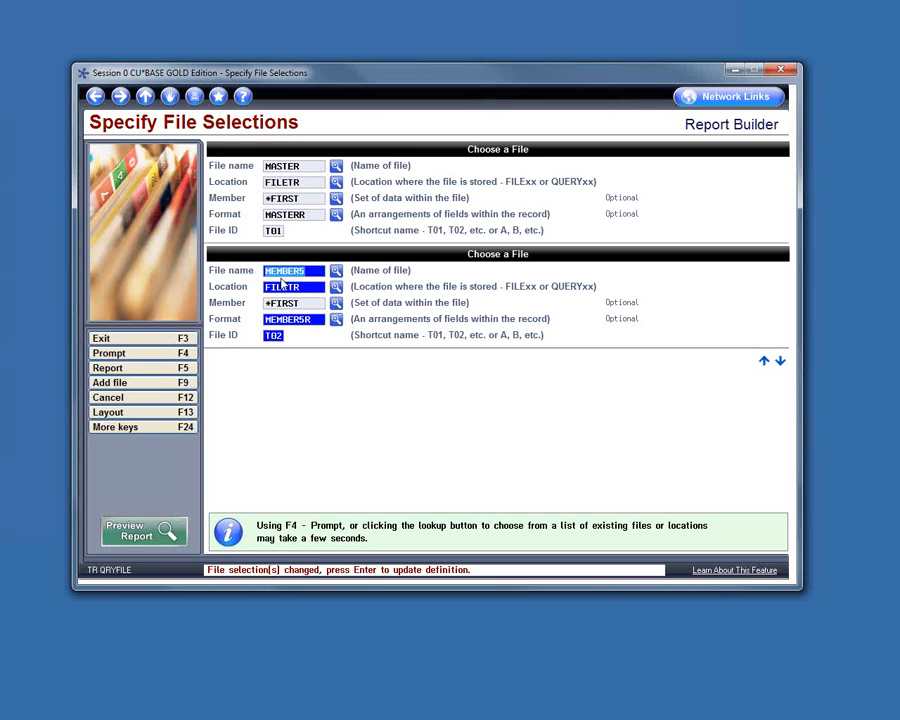
{"action": "key", "text": "Return"}
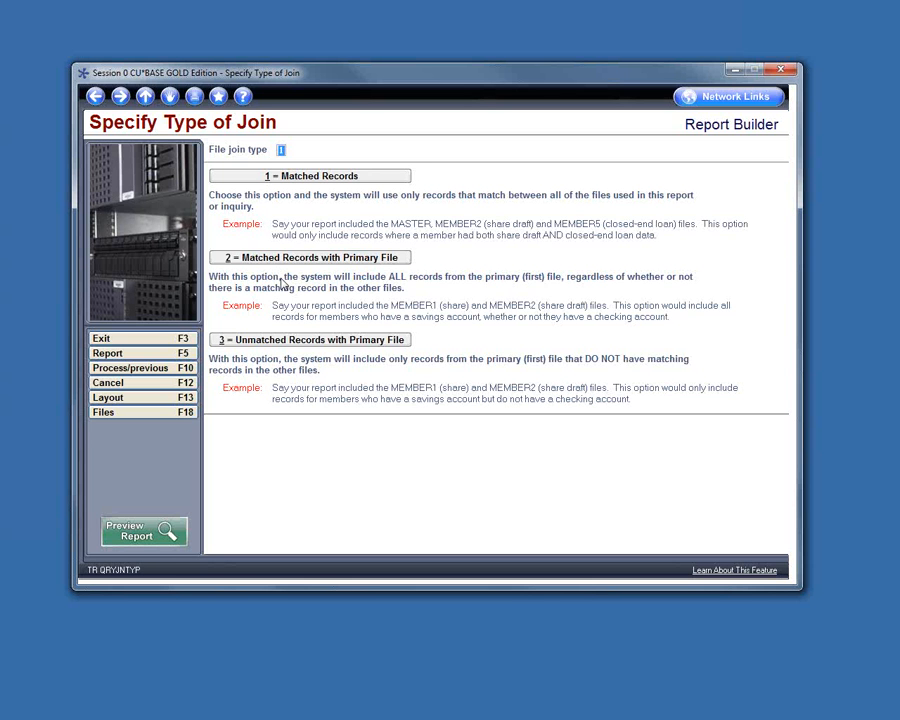
{"action": "left_click", "coordinate": [95, 96]}
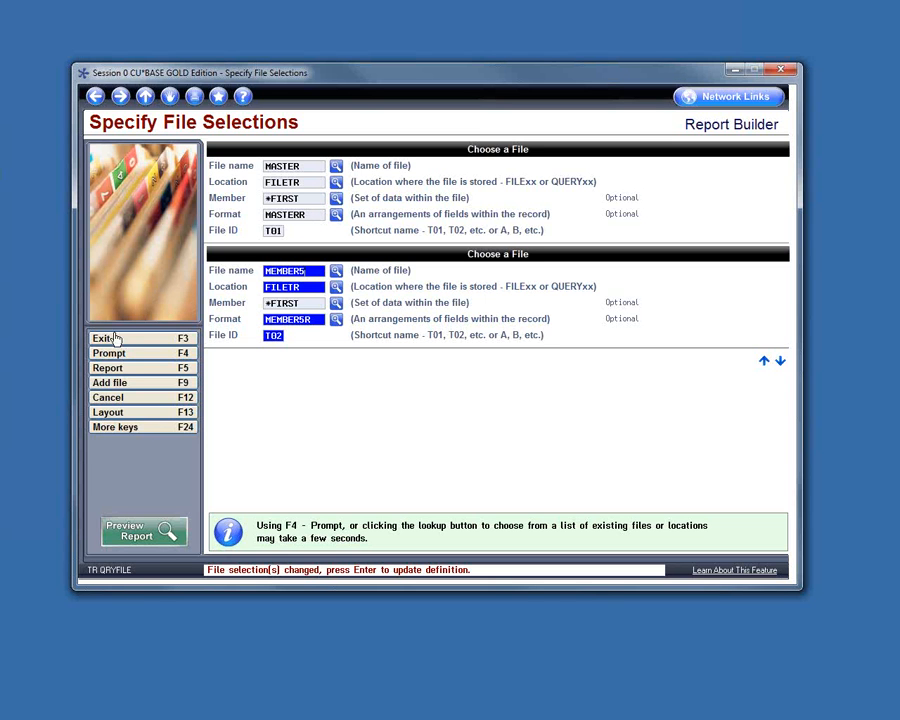
{"action": "left_click", "coordinate": [96, 98]}
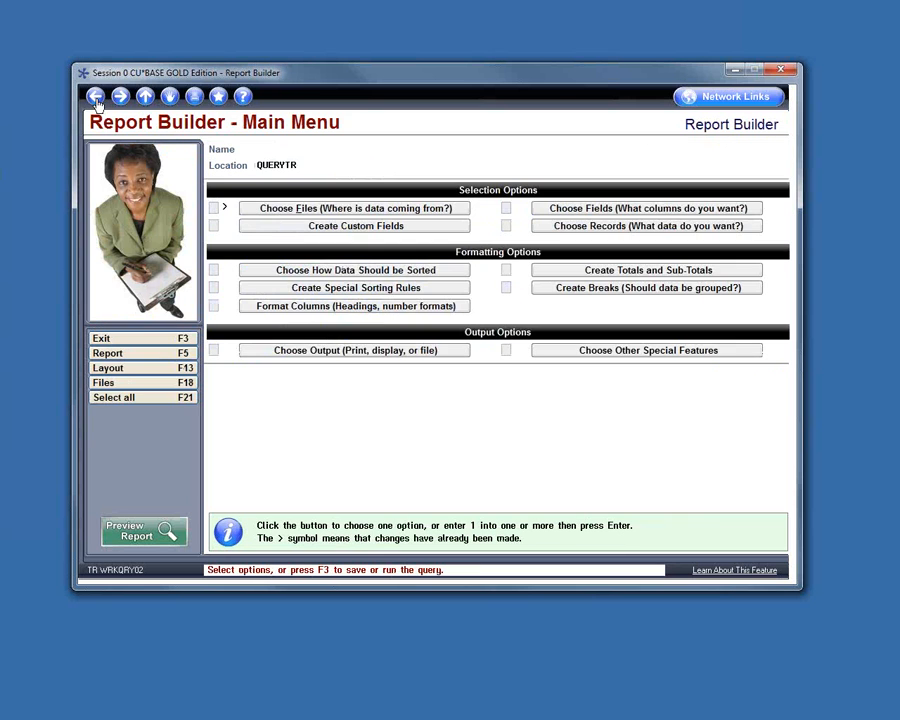
{"action": "left_click", "coordinate": [339, 208]}
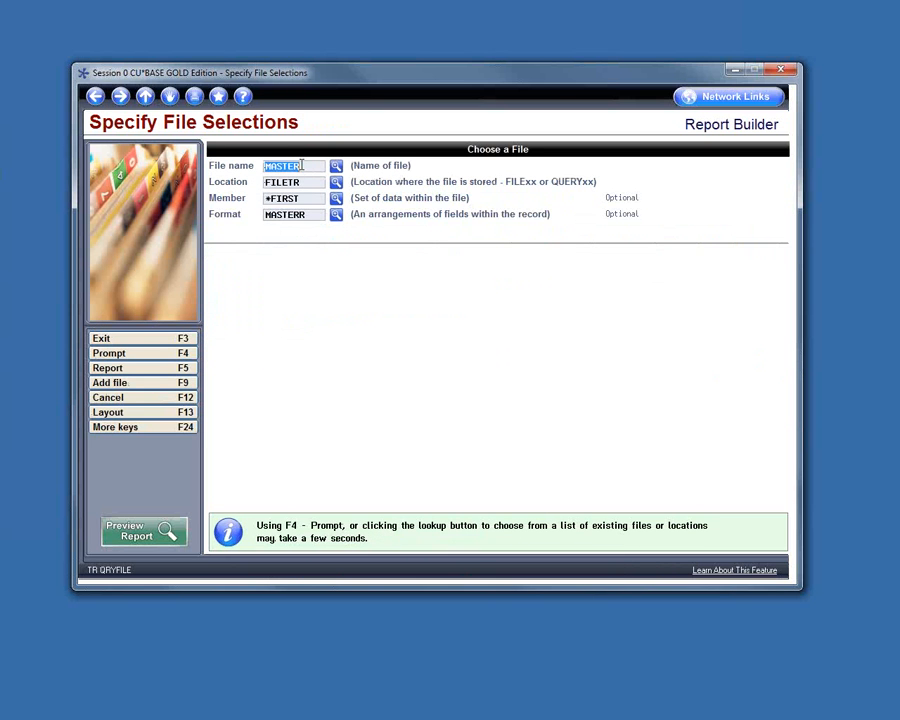
{"action": "key", "text": "Return"}
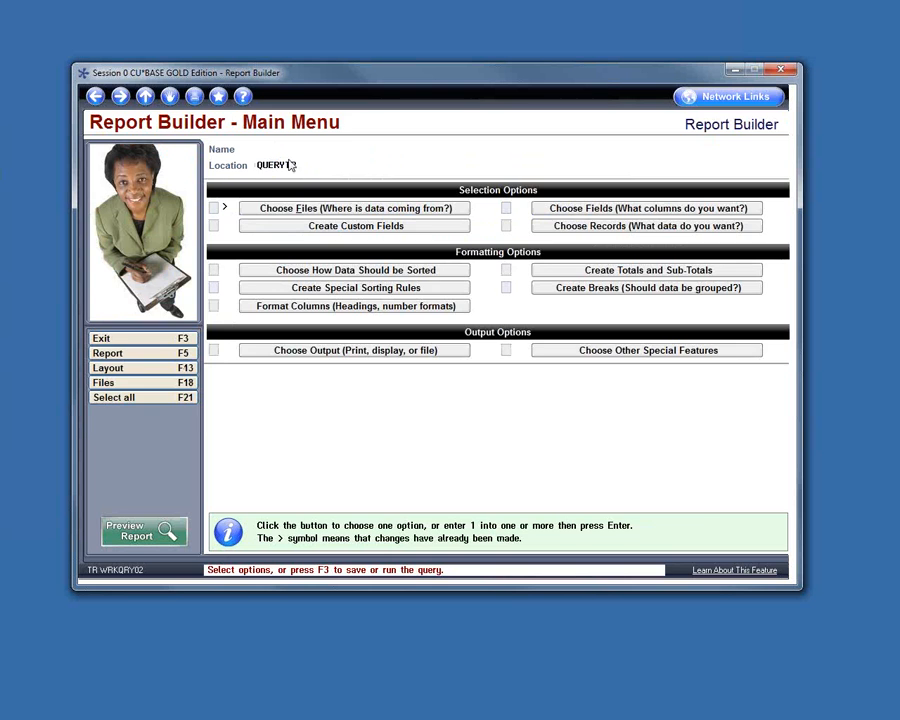
- Add MEMBER5 from FILETR as the second file and set the join type to Matched Records
{"action": "left_click", "coordinate": [335, 209]}
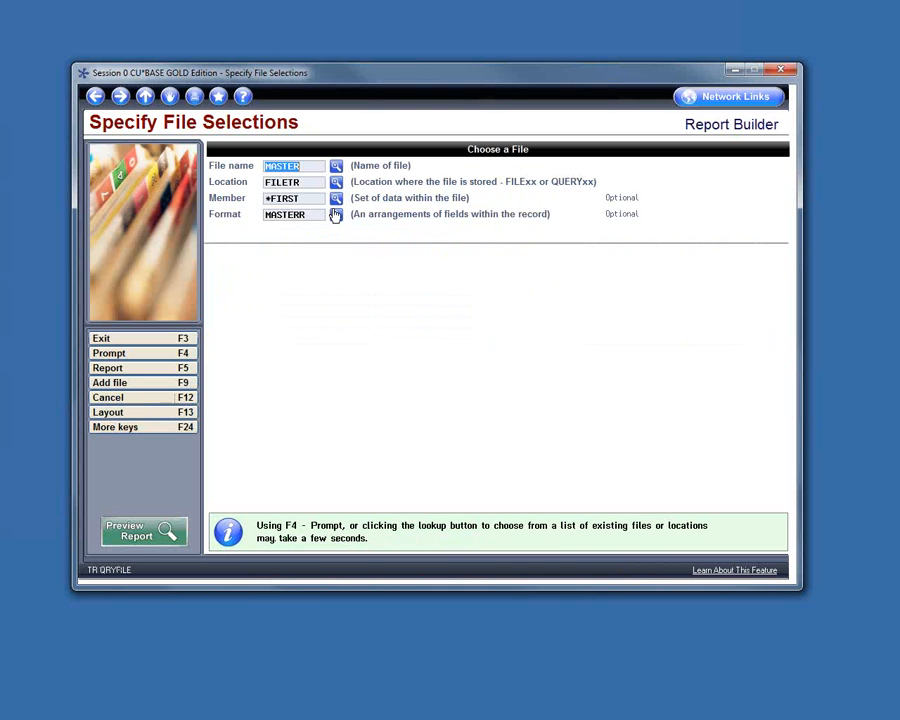
{"action": "left_click", "coordinate": [133, 384]}
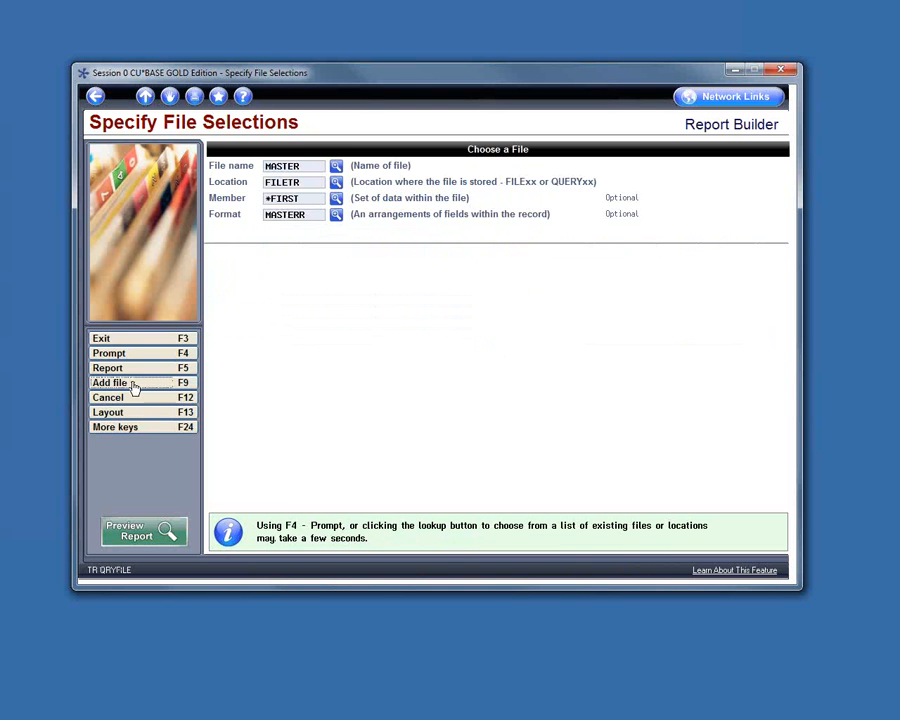
{"action": "type", "text": "member5"}
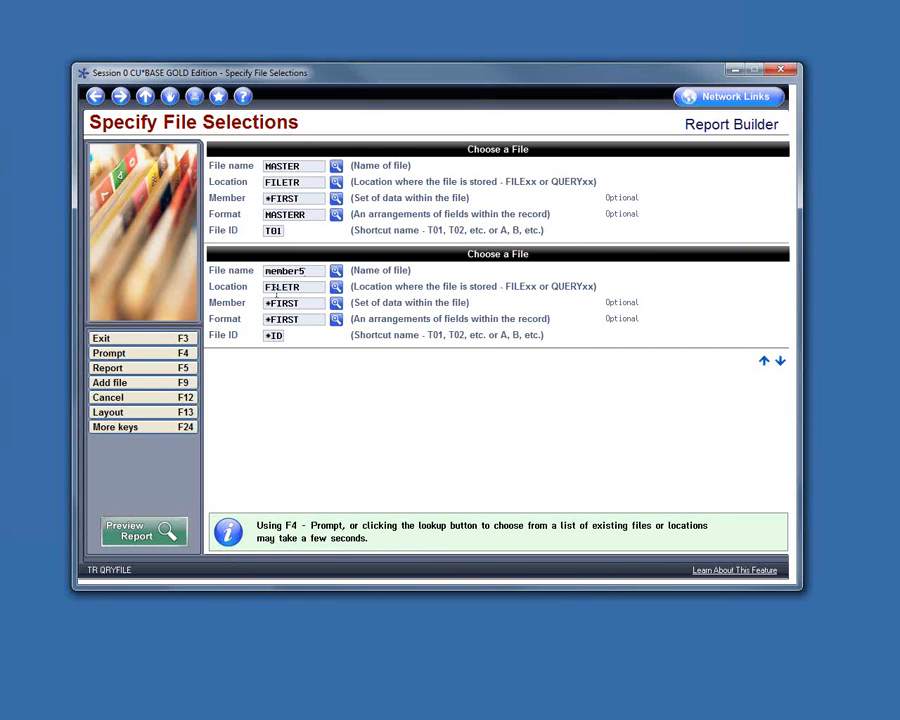
{"action": "key", "text": "Return"}
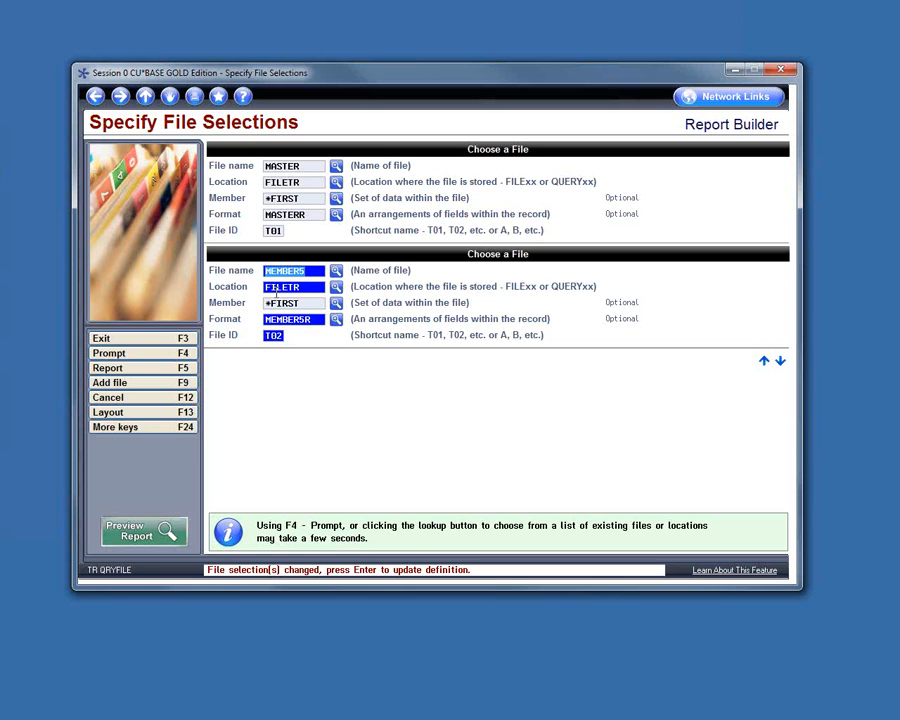
{"action": "key", "text": "Return"}
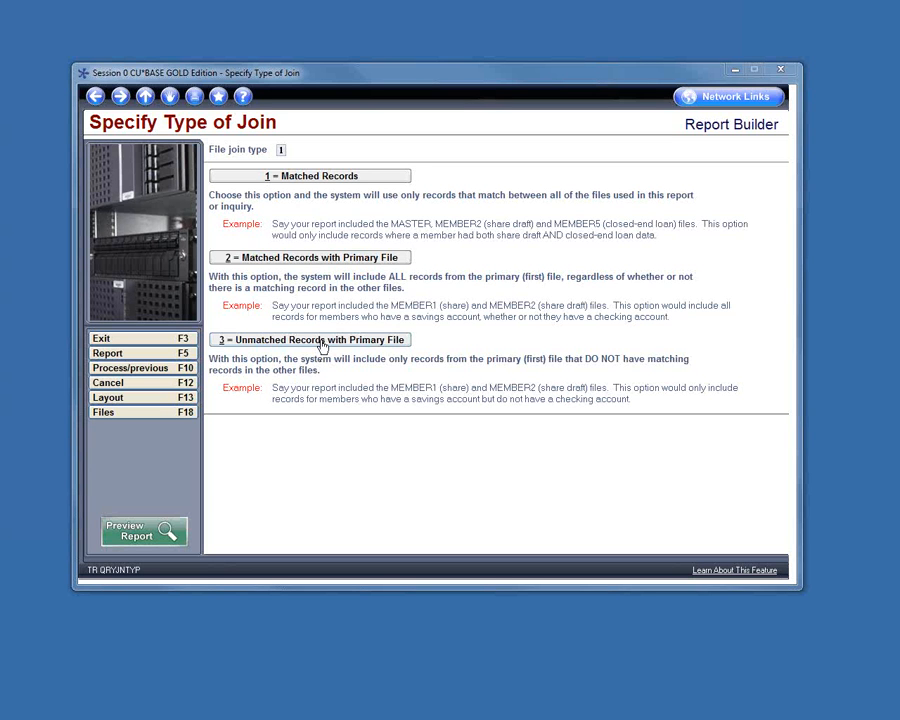
{"action": "left_click", "coordinate": [305, 178]}
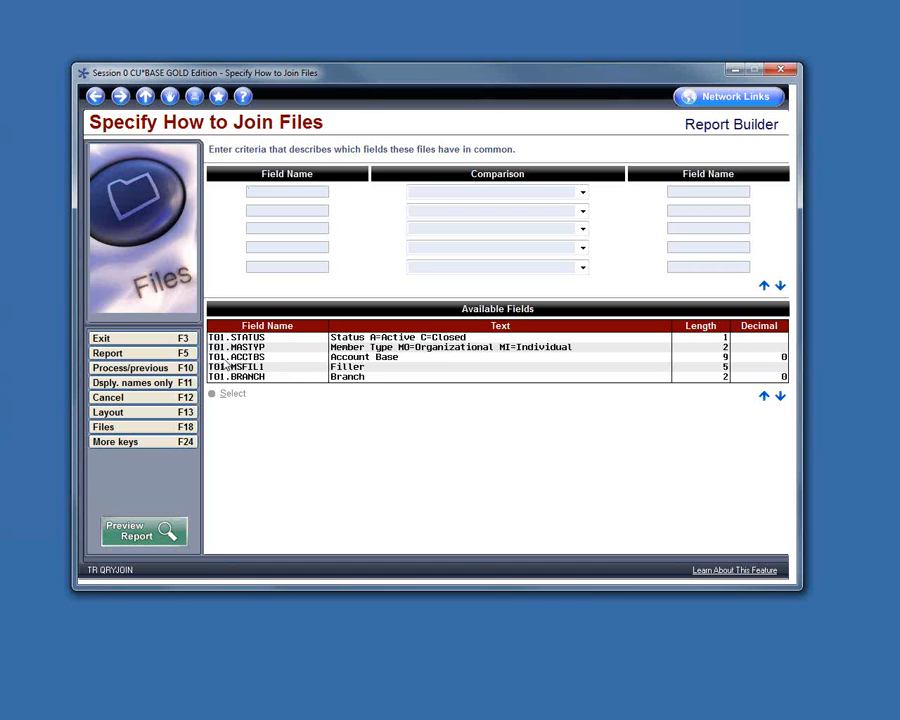
- Start the first join criterion with the field T01.ACCTBS and the comparison EQ = Equal To
{"action": "double_click", "coordinate": [352, 357]}
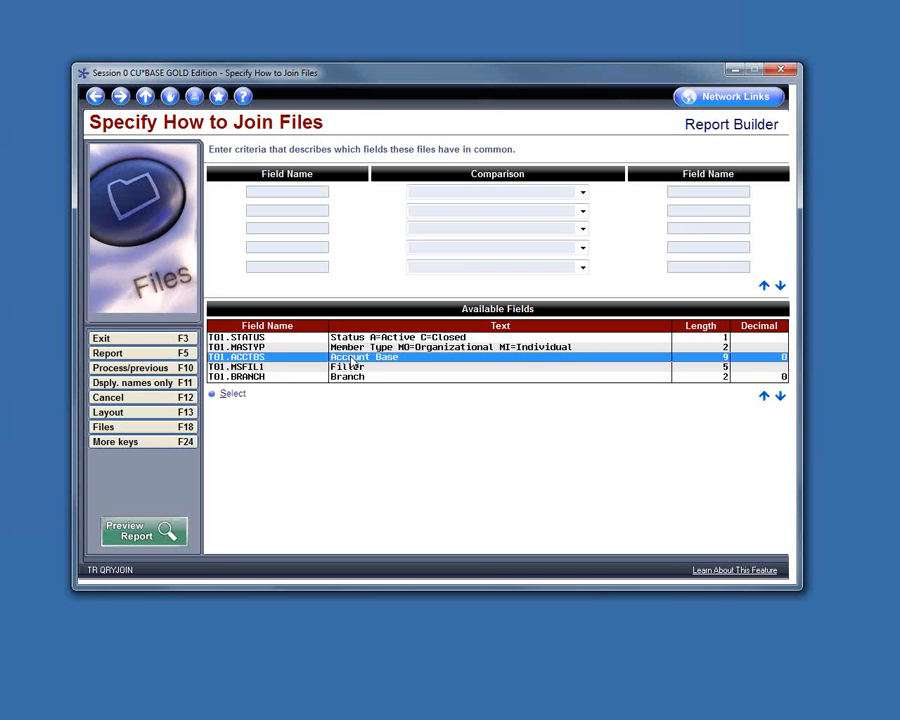
{"action": "left_click", "coordinate": [583, 193]}
{"action": "left_click", "coordinate": [452, 204]}
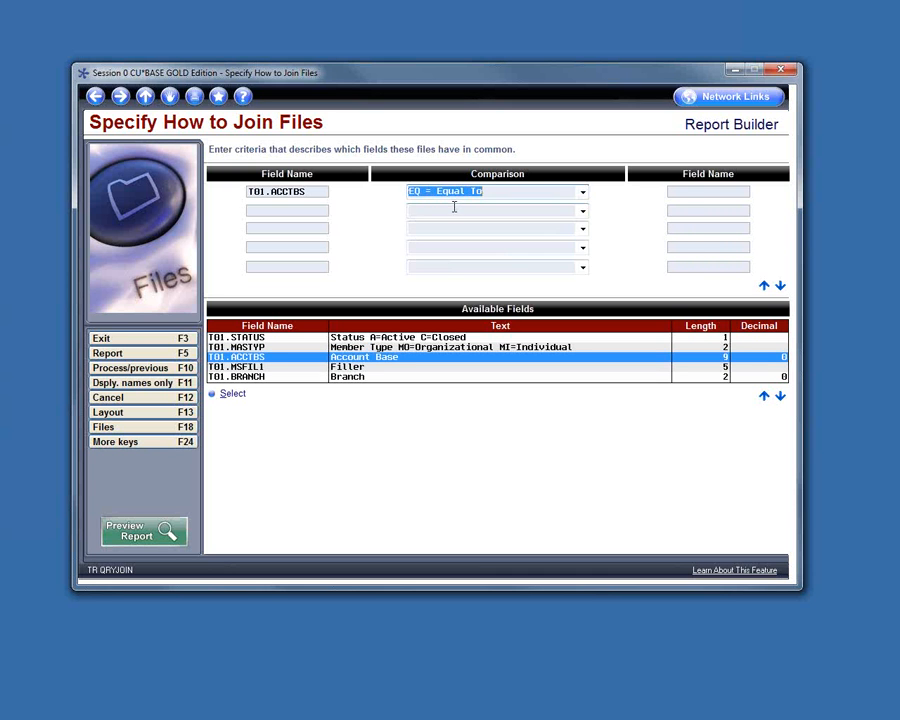
- Complete the join criterion with MEMBER5's account base field, T02.ACCTBS, and accept the join
{"action": "left_click", "coordinate": [682, 193]}
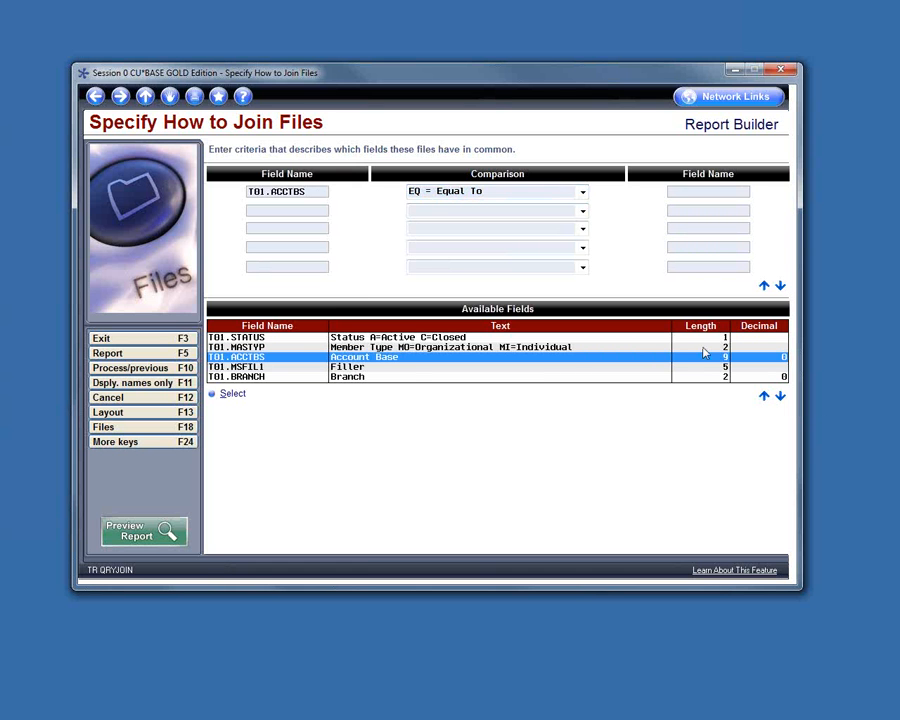
{"action": "left_click", "coordinate": [780, 396]}
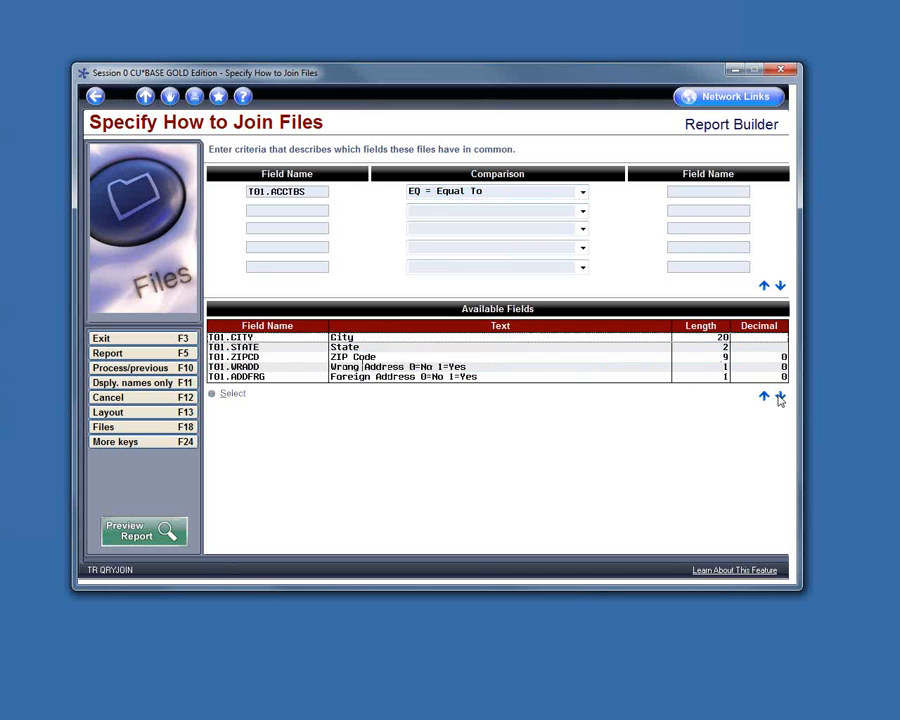
{"action": "left_click", "coordinate": [780, 396]}
{"action": "left_click", "coordinate": [780, 396]}
{"action": "left_click", "coordinate": [780, 396]}
{"action": "left_click", "coordinate": [780, 396]}
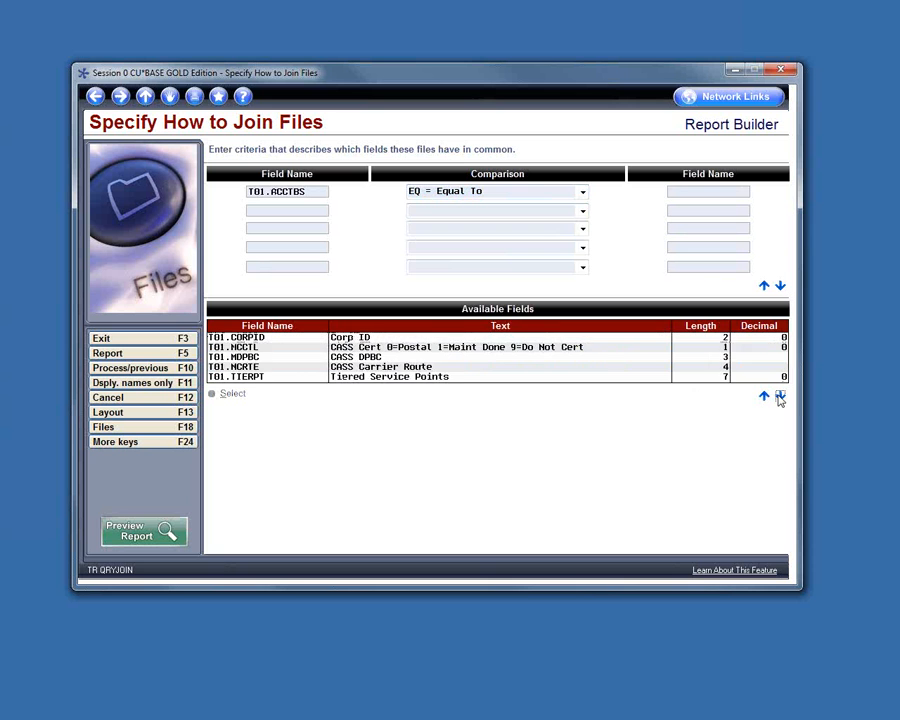
{"action": "left_click", "coordinate": [780, 396]}
{"action": "left_click", "coordinate": [780, 396]}
{"action": "left_click", "coordinate": [780, 396]}
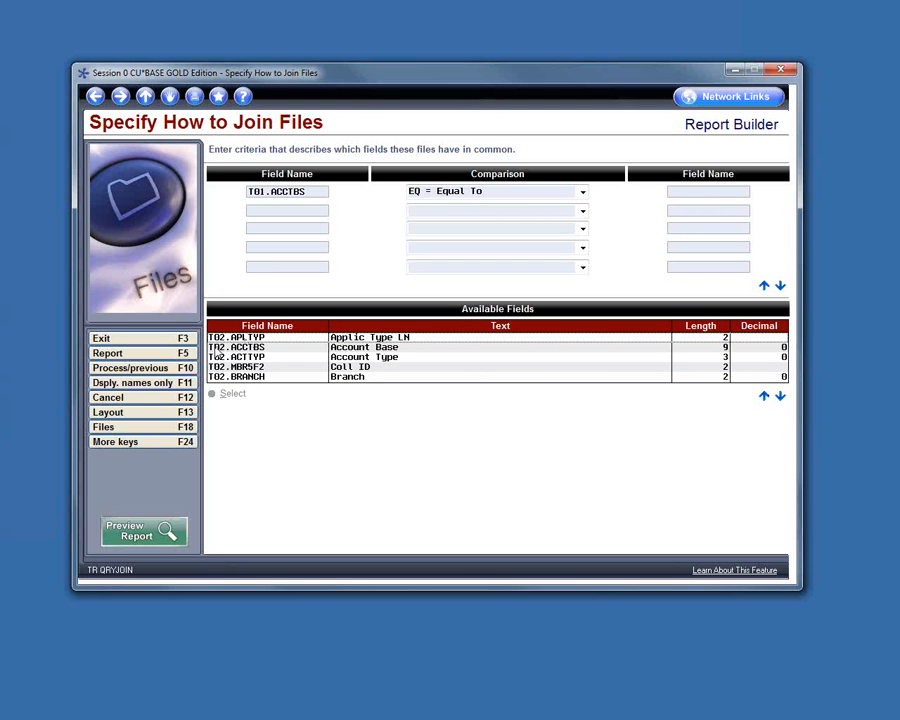
{"action": "double_click", "coordinate": [262, 350]}
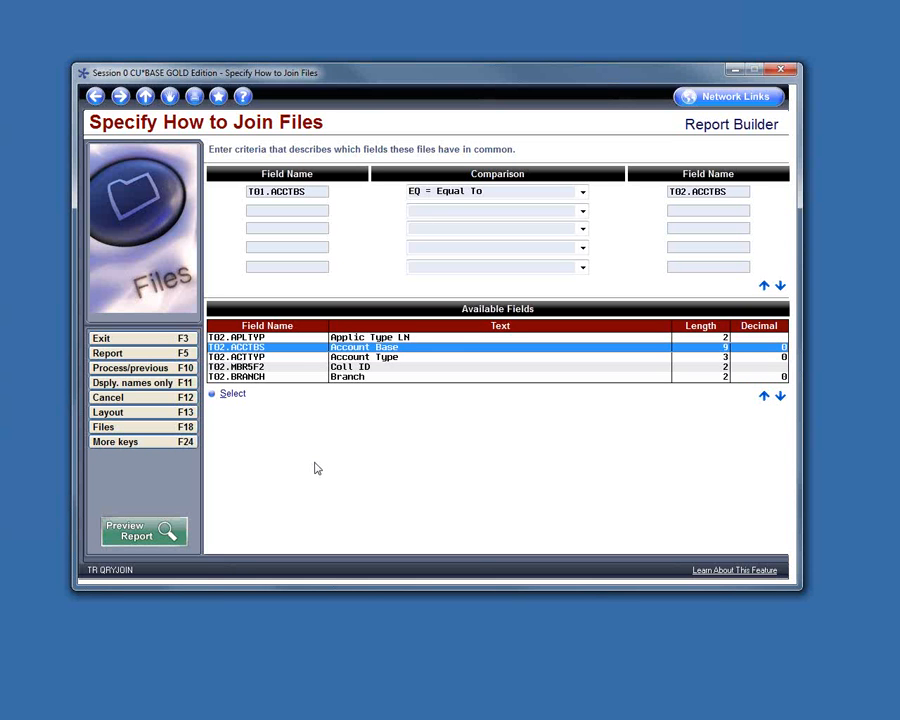
{"action": "key", "text": "Return"}
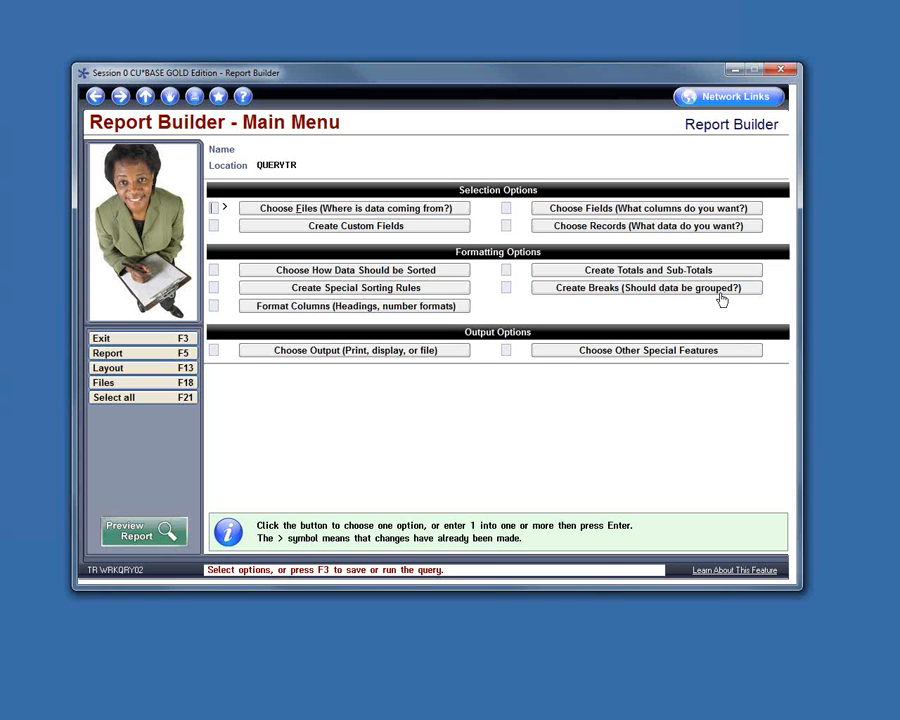
- Choose the report's first columns by assigning sequence 10 to T01.FNAME, 20 to T01.LNAME and 30 to T01.ACCTBS
{"action": "left_click", "coordinate": [623, 210]}
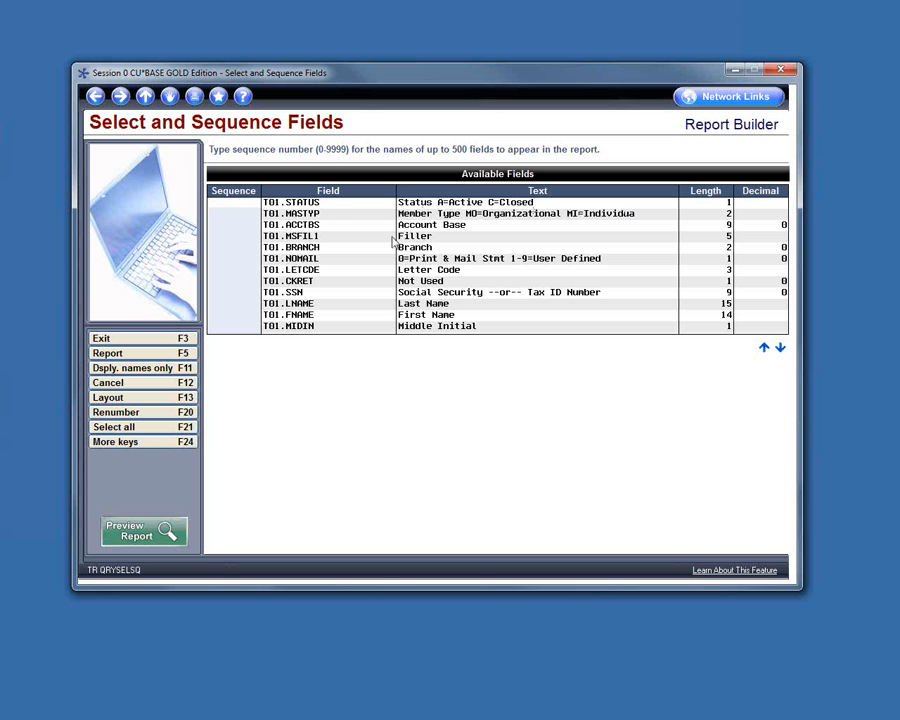
{"action": "left_click", "coordinate": [222, 315]}
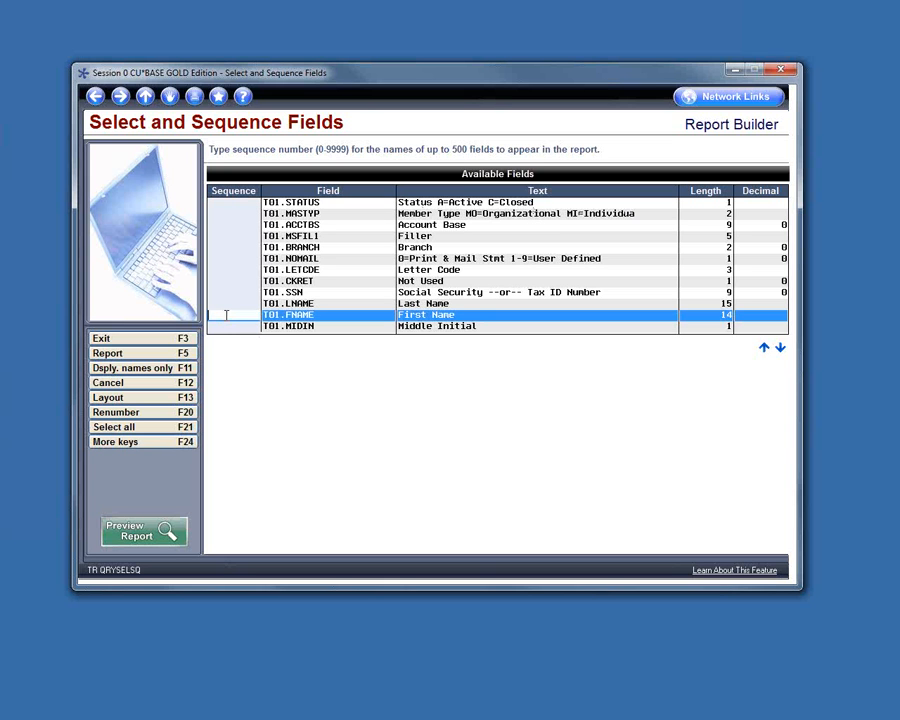
{"action": "type", "text": "10"}
{"action": "key", "text": "Up"}
{"action": "type", "text": "20"}
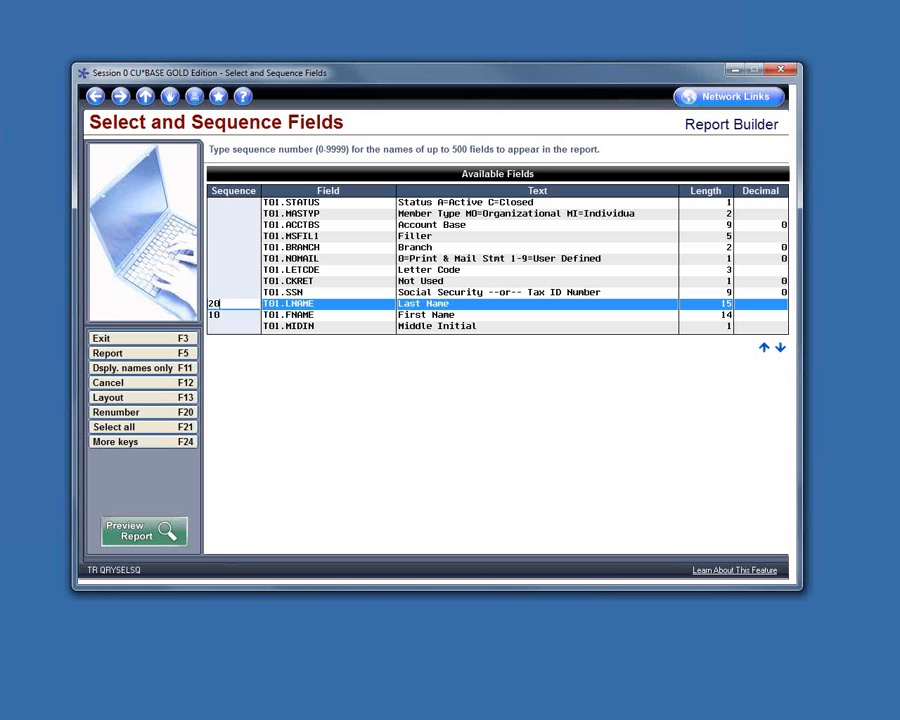
{"action": "left_click", "coordinate": [225, 226]}
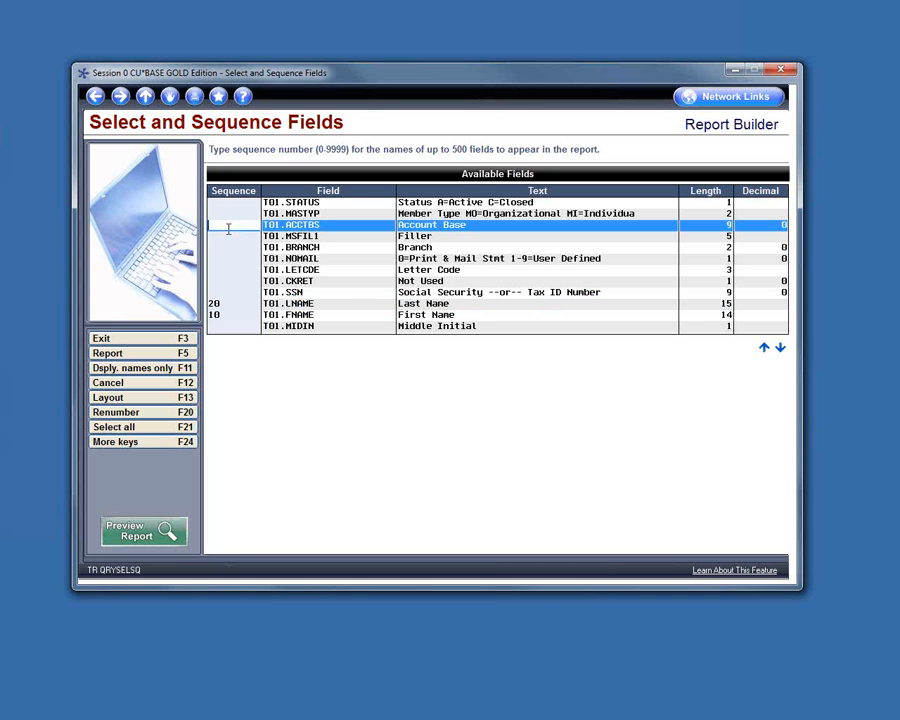
{"action": "type", "text": "30"}
- Add the MEMBER5 columns by assigning sequence 50 to T02.DBLIMT (Disbursement Limit) and 60 to T02.CURBAL (Current Account Balance)
{"action": "left_click", "coordinate": [780, 349]}
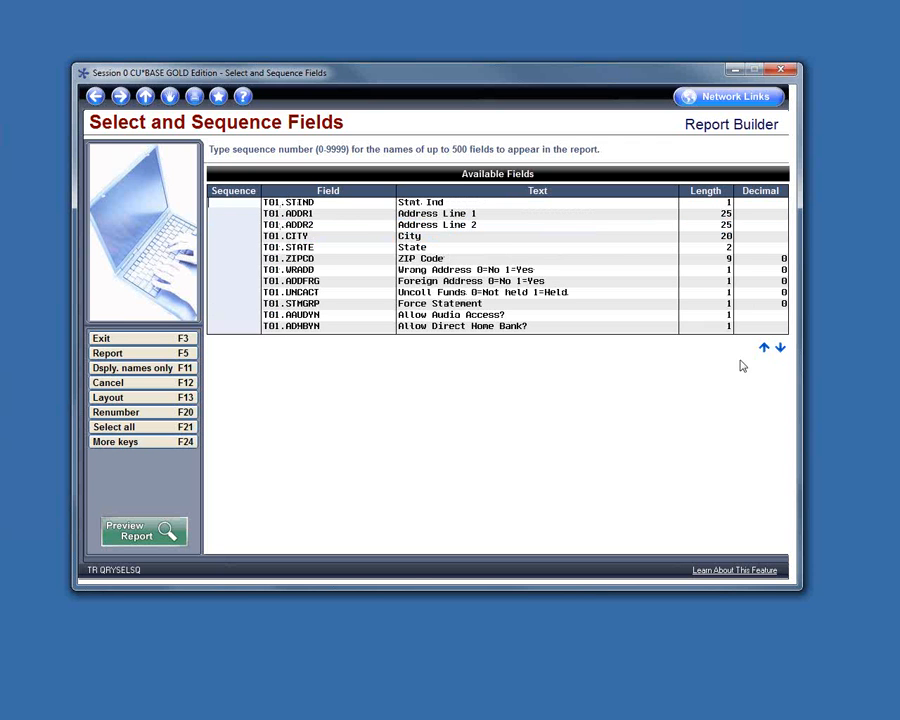
{"action": "left_click", "coordinate": [780, 348]}
{"action": "left_click", "coordinate": [781, 349]}
{"action": "left_click", "coordinate": [781, 349]}
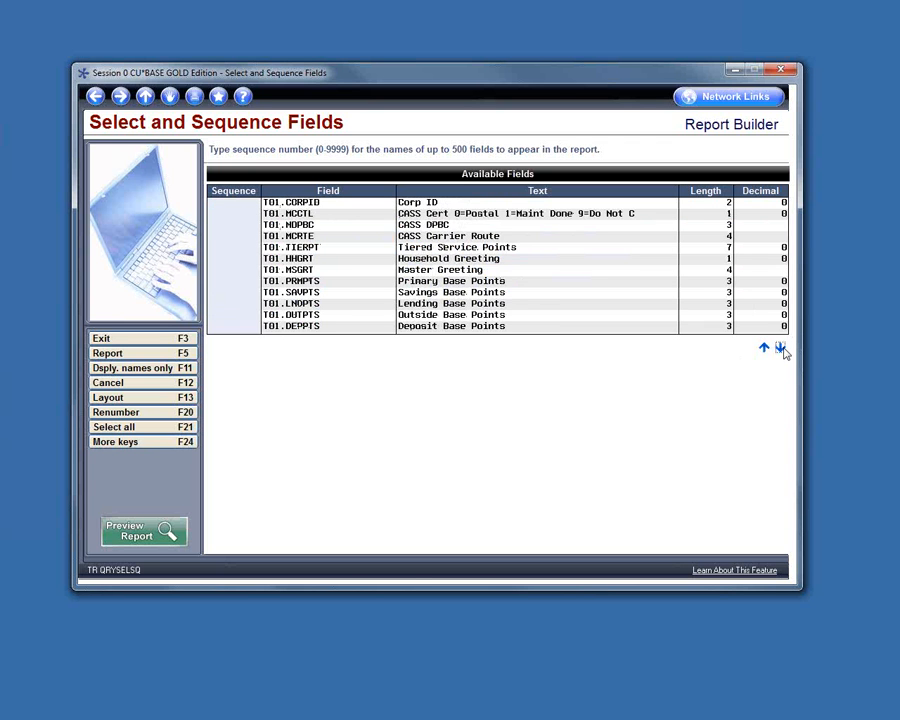
{"action": "left_click", "coordinate": [781, 349]}
{"action": "left_click", "coordinate": [781, 349]}
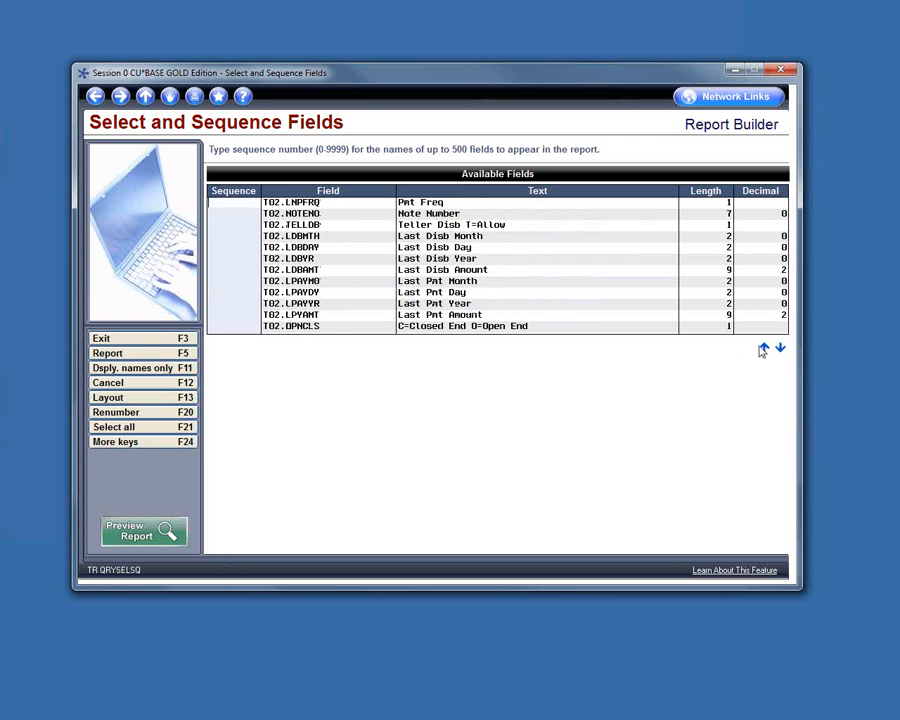
{"action": "left_click", "coordinate": [764, 350]}
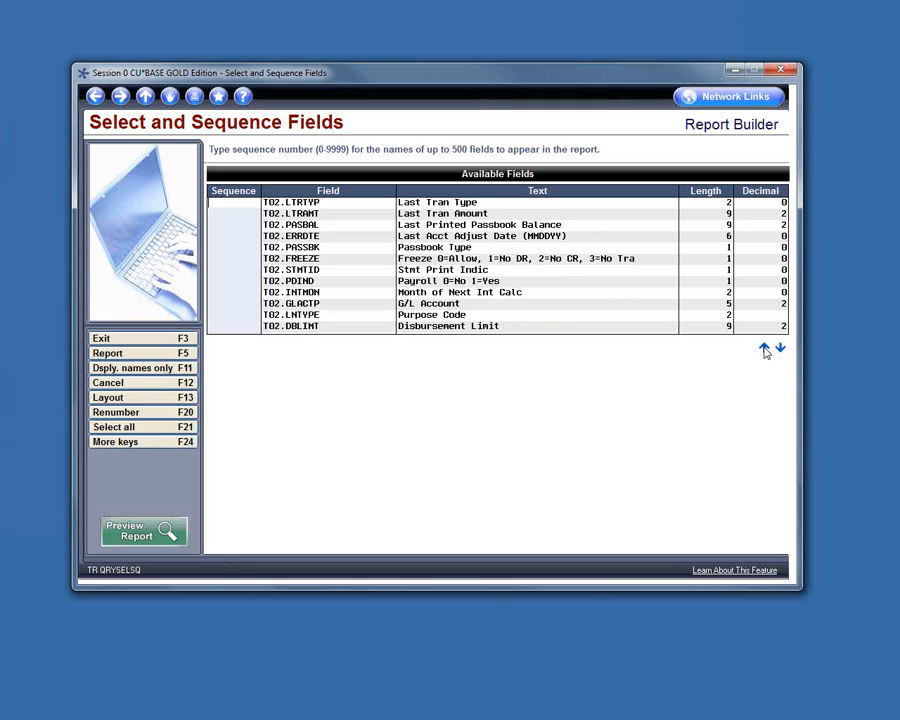
{"action": "left_click", "coordinate": [233, 326]}
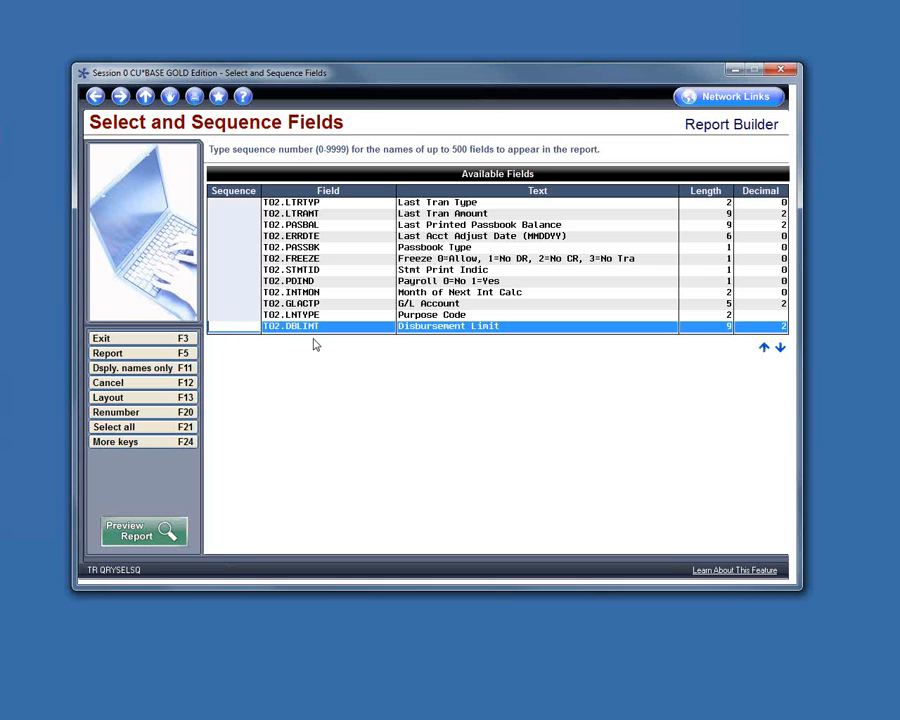
{"action": "type", "text": "50"}
{"action": "left_click", "coordinate": [764, 348]}
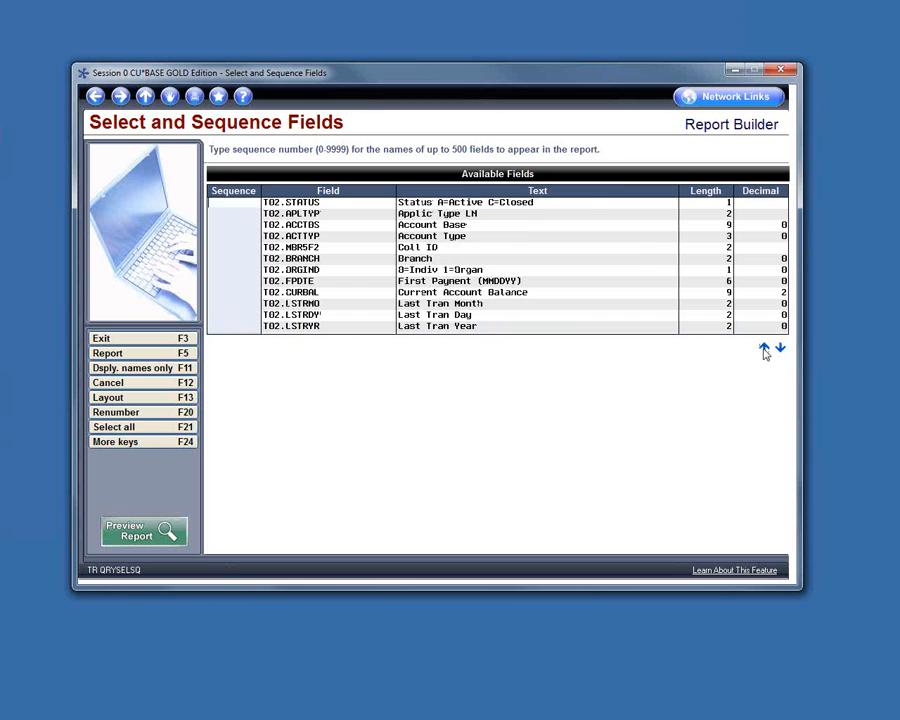
{"action": "left_click", "coordinate": [242, 291]}
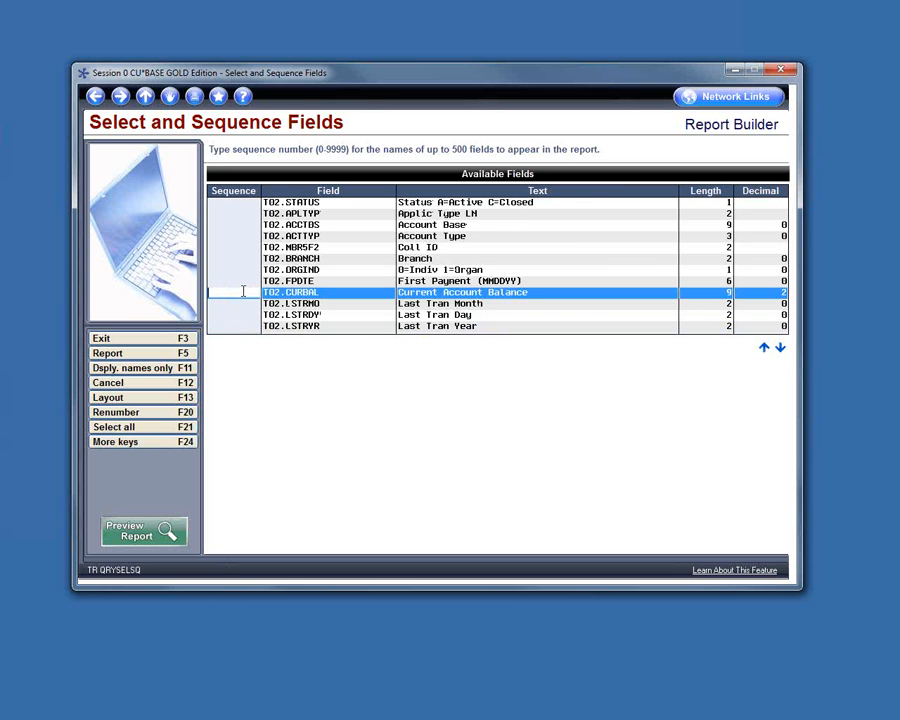
{"action": "type", "text": "60"}
- Confirm the selected fields and preview the report, returning to the Report Builder main menu
{"action": "key", "text": "Return"}
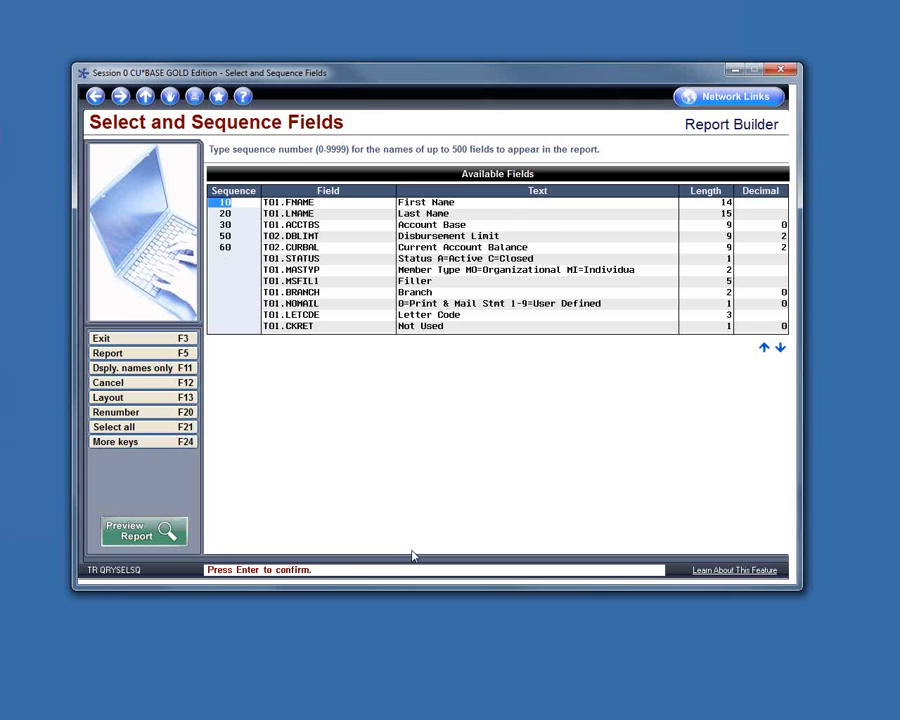
{"action": "key", "text": "Return"}
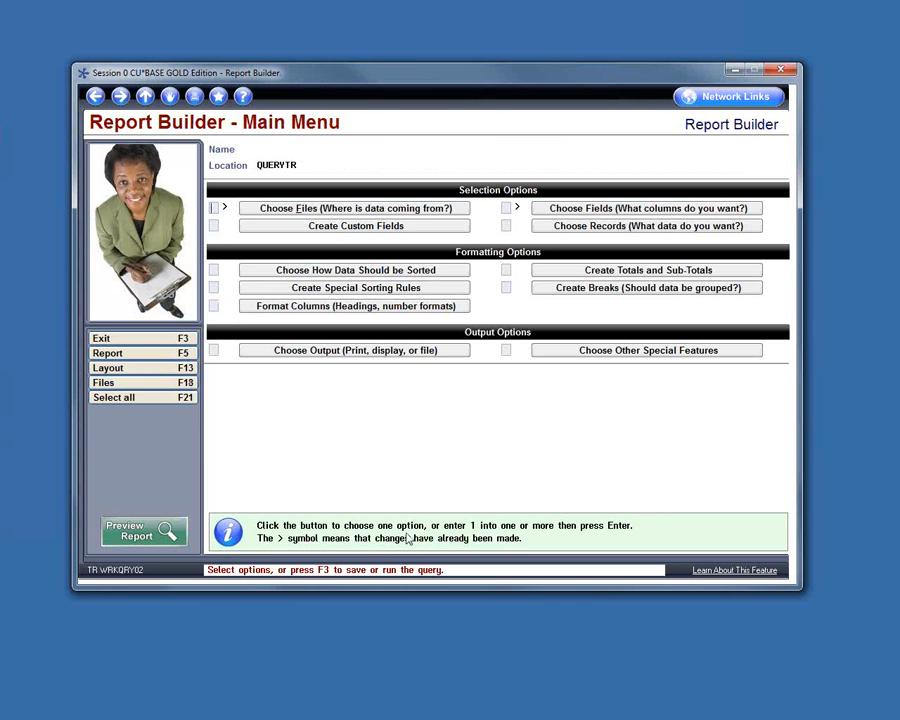
{"action": "left_click", "coordinate": [141, 535]}
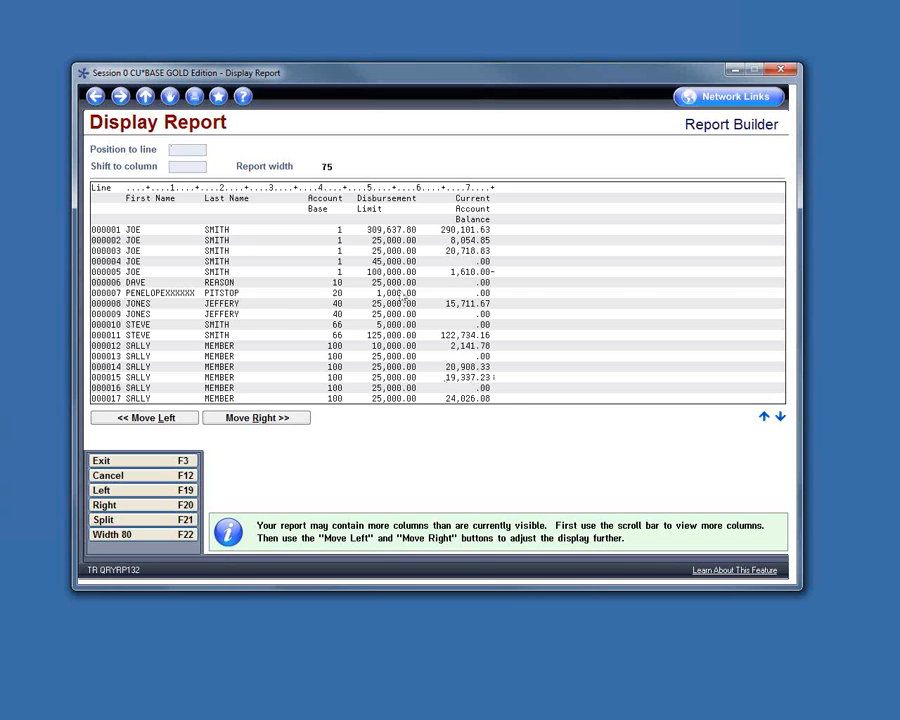
{"action": "left_click", "coordinate": [95, 97]}
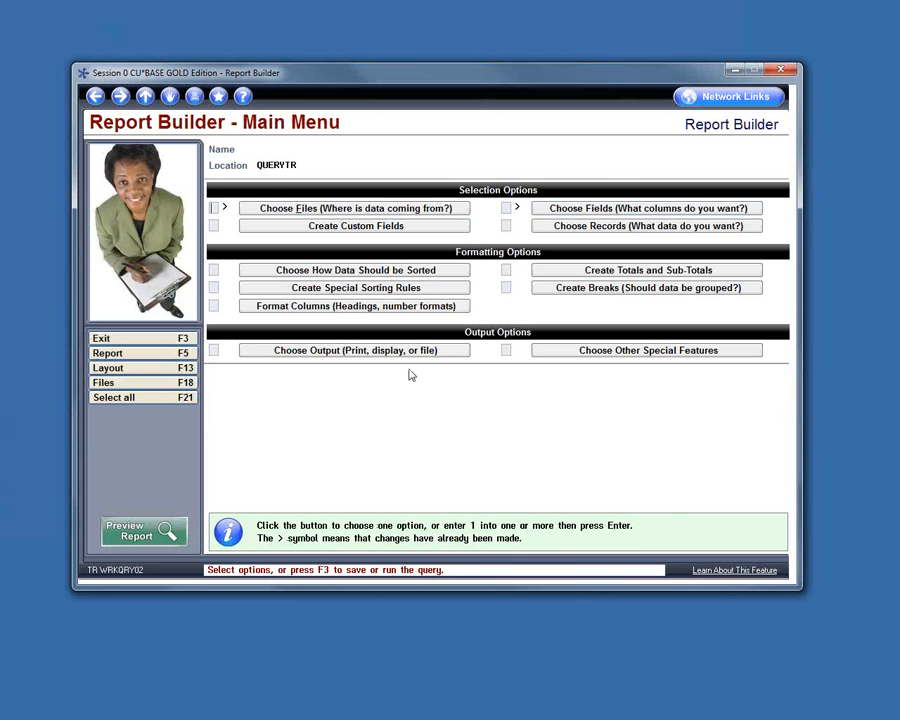
- Define a record selection where T02.DBLIMT is GE = Greater Than or Equal To 10000
{"action": "left_click", "coordinate": [614, 227]}
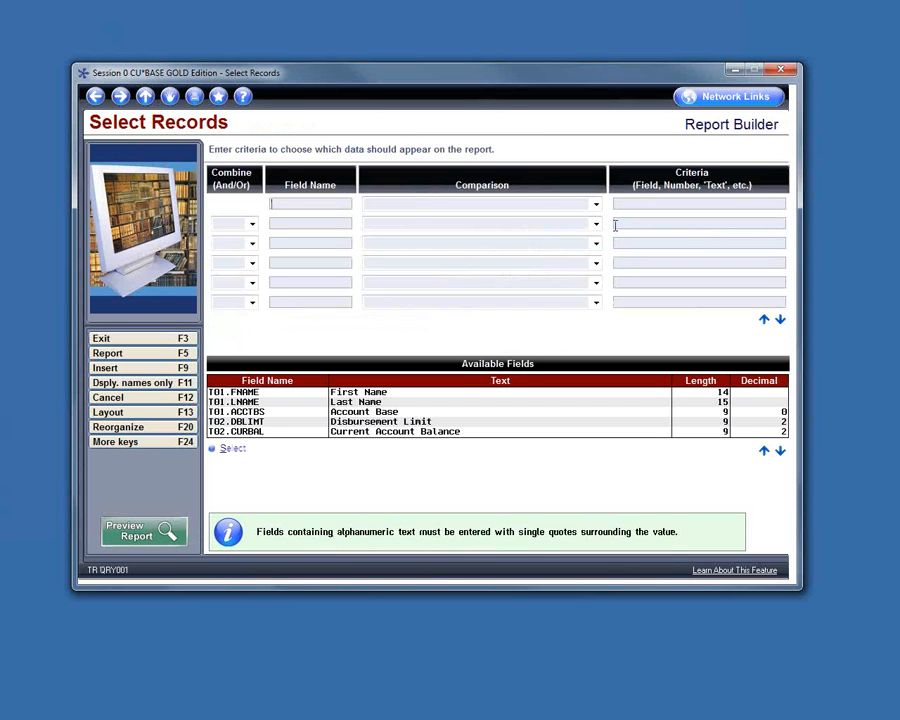
{"action": "double_click", "coordinate": [249, 422]}
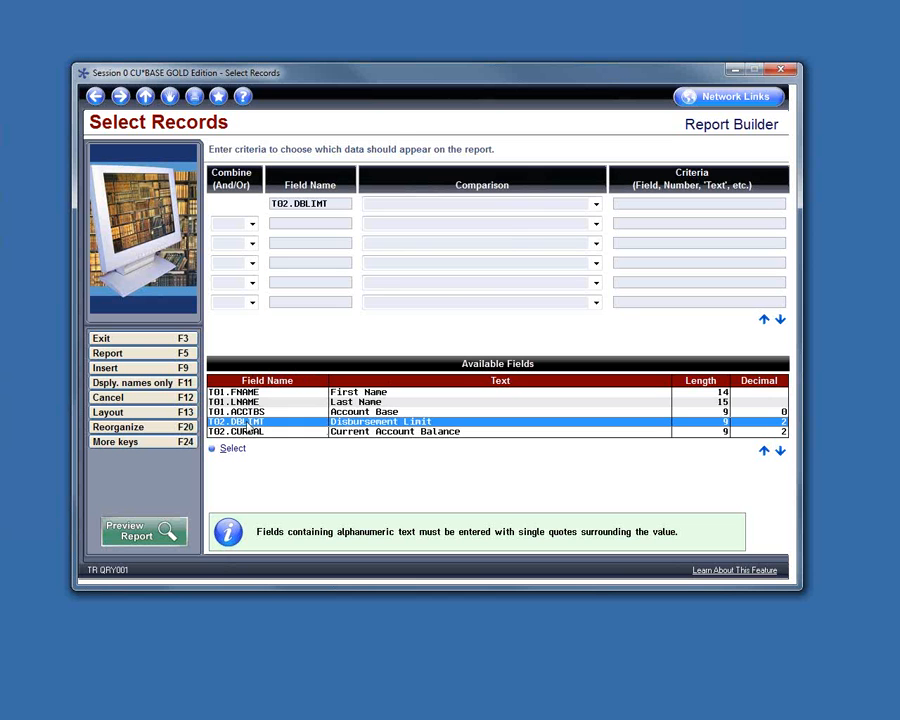
{"action": "left_click", "coordinate": [595, 204]}
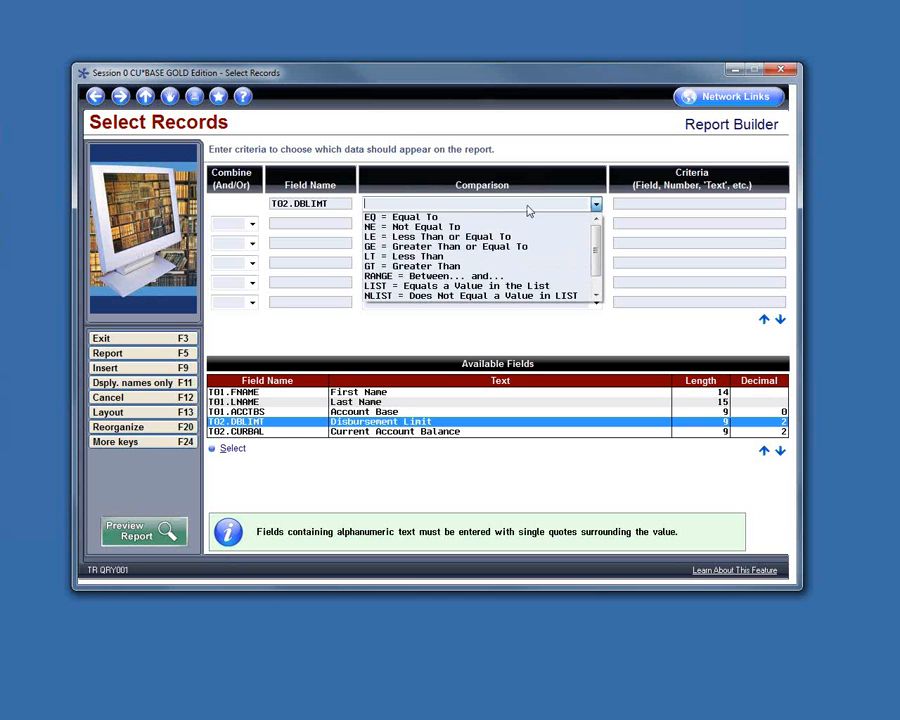
{"action": "left_click", "coordinate": [447, 246]}
{"action": "left_click", "coordinate": [638, 203]}
{"action": "type", "text": "10000"}
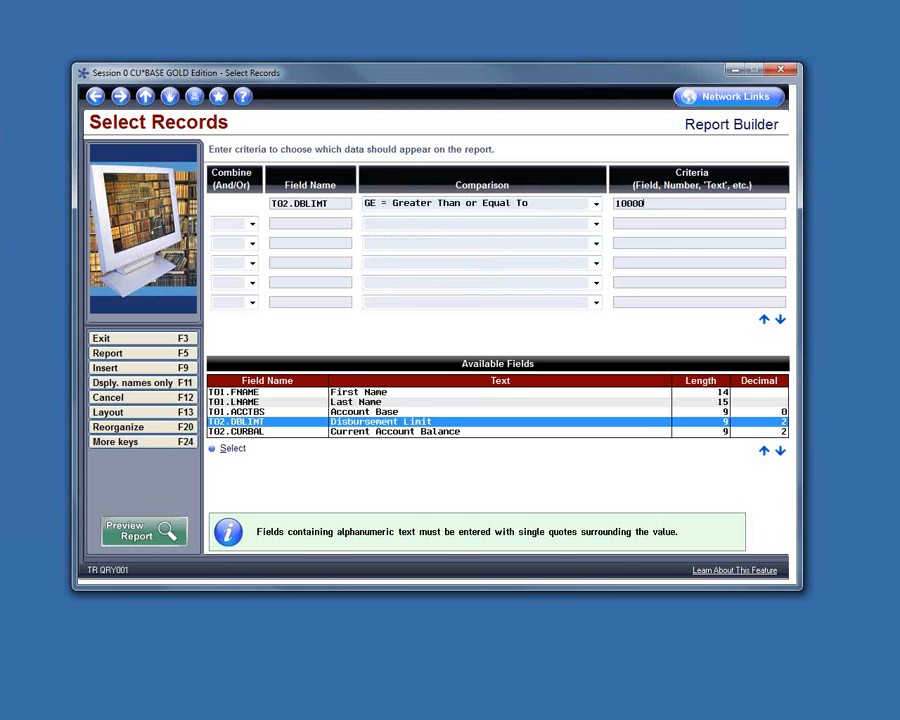
- Accept the record selection and preview the filtered report, returning to the Report Builder main menu
{"action": "key", "text": "Return"}
{"action": "left_click", "coordinate": [168, 531]}
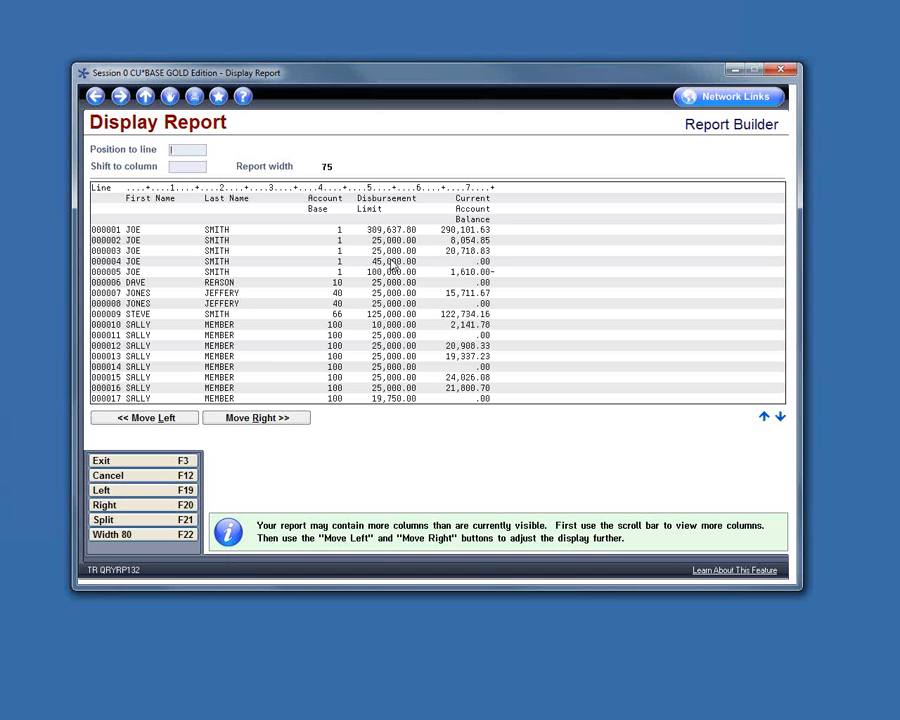
{"action": "left_click", "coordinate": [96, 97]}
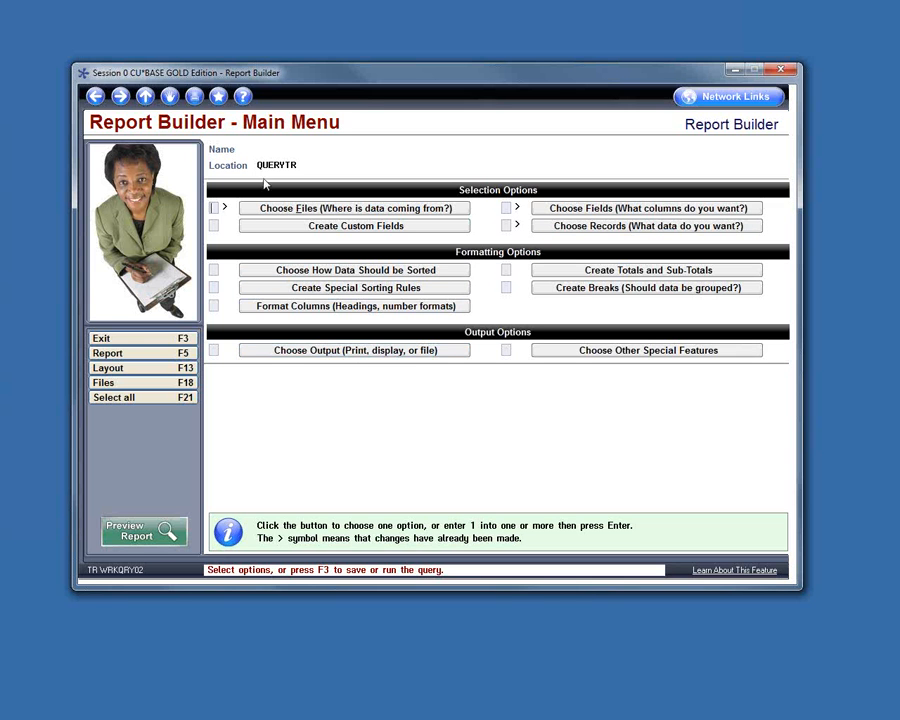
- Exit the query without saving its definition, leaving the run option at 3 = Do Not Run
{"action": "left_click", "coordinate": [95, 97]}
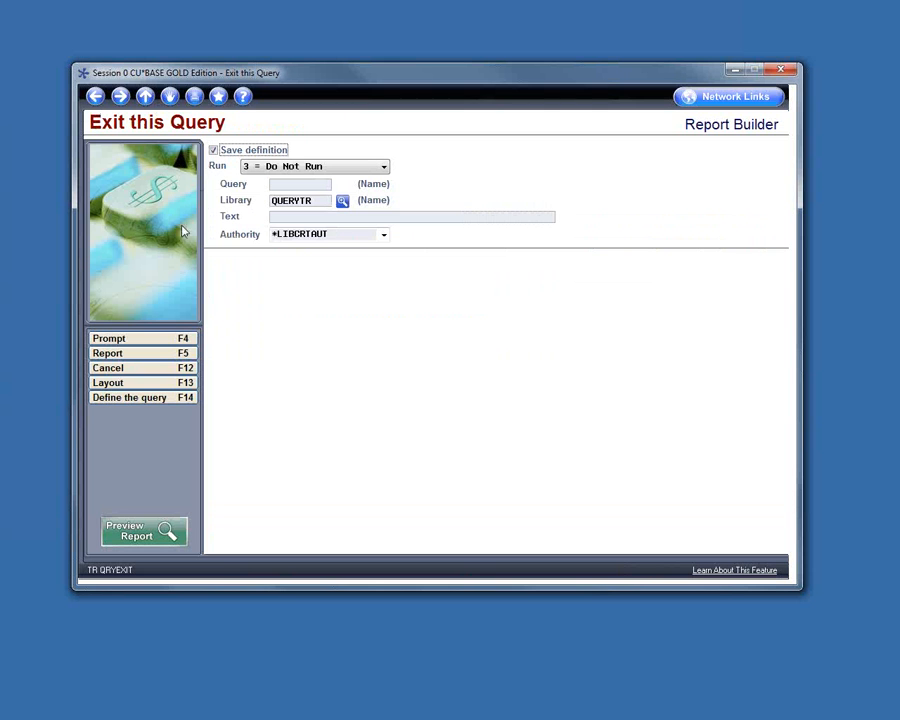
{"action": "left_click", "coordinate": [213, 151]}
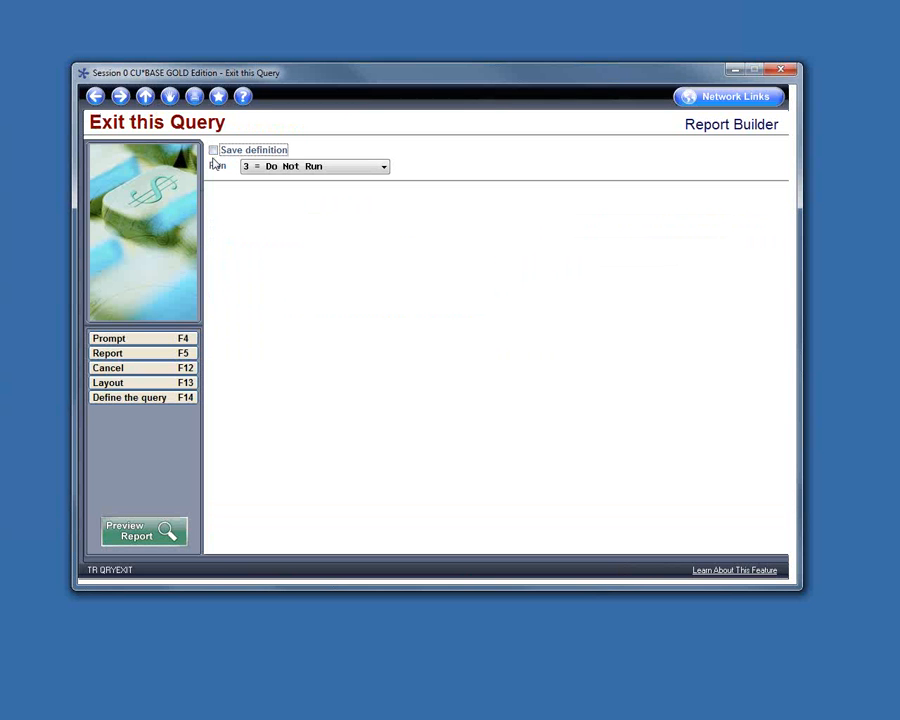
{"action": "left_click", "coordinate": [120, 97]}
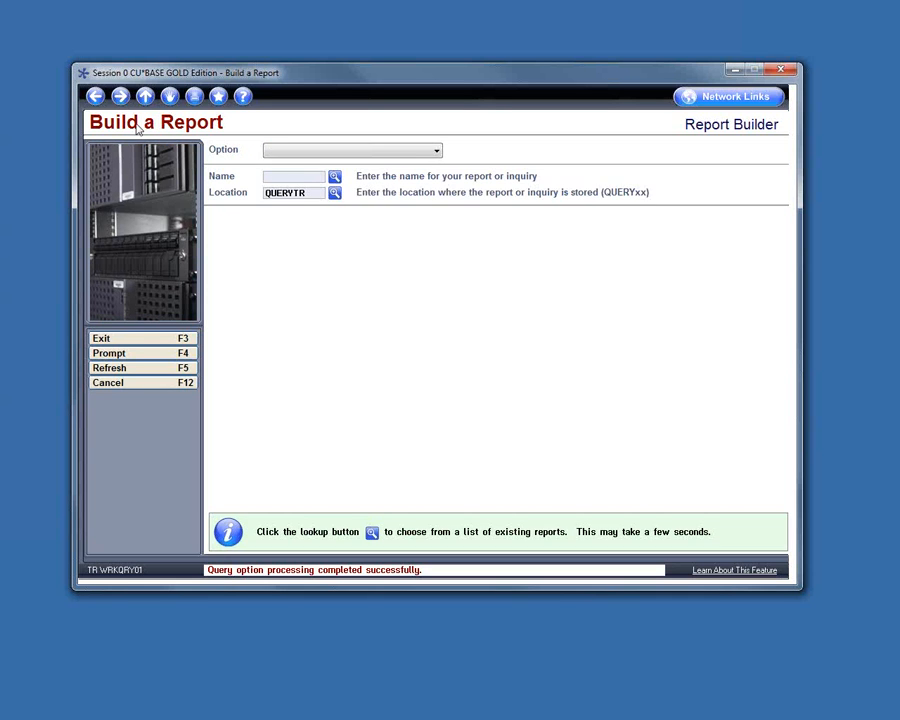
- Start another new unnamed report in the QUERYTR location with the option 1 = Create
{"action": "left_click", "coordinate": [338, 152]}
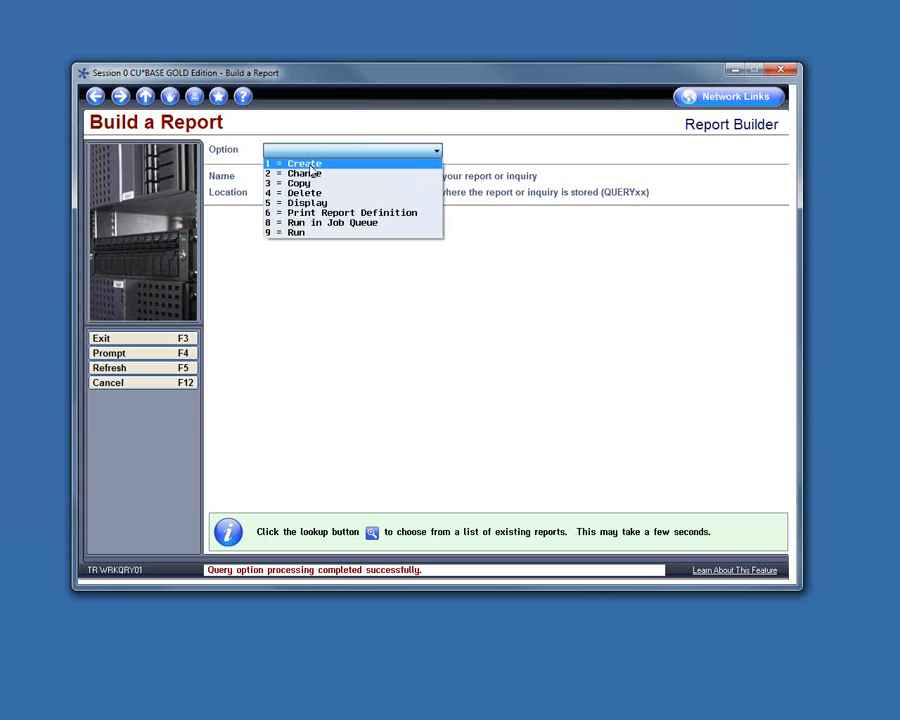
{"action": "left_click", "coordinate": [305, 164]}
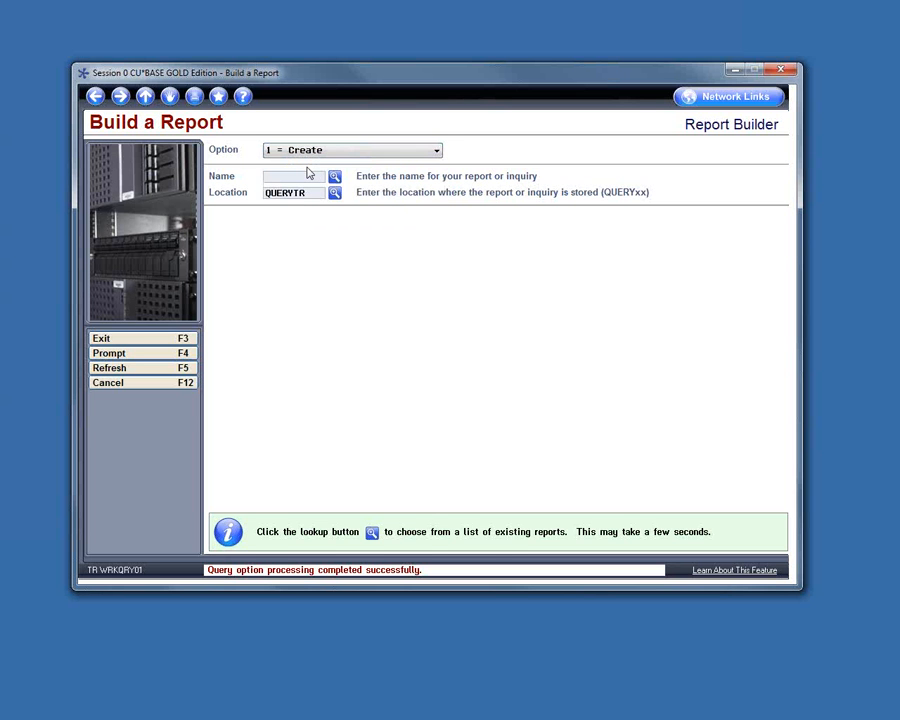
{"action": "key", "text": "Return"}
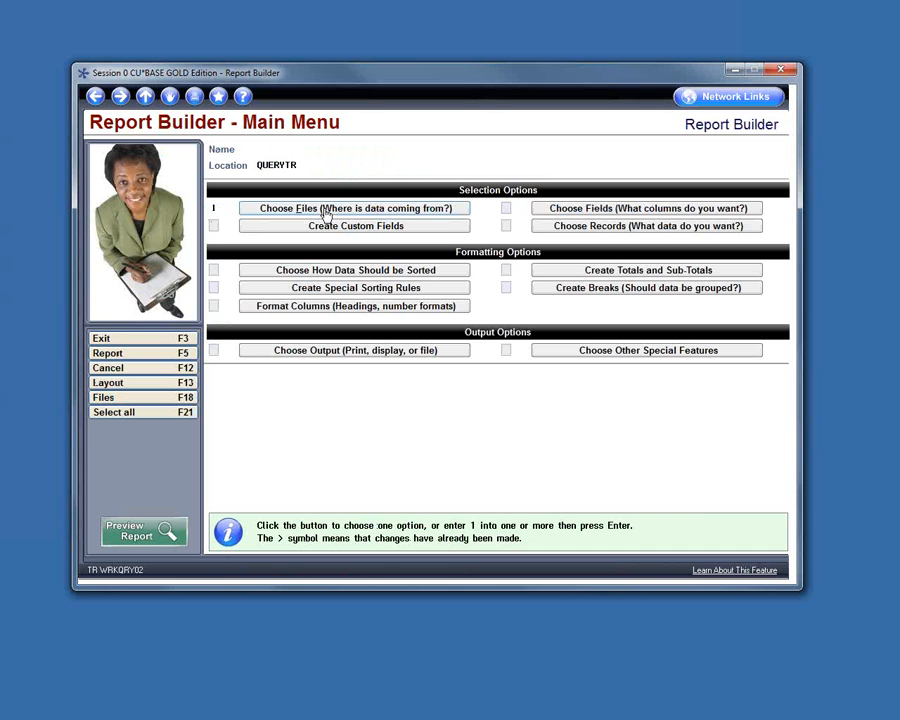
- Choose MASTER from FILETR as the first data file of the new report
{"action": "left_click", "coordinate": [325, 210]}
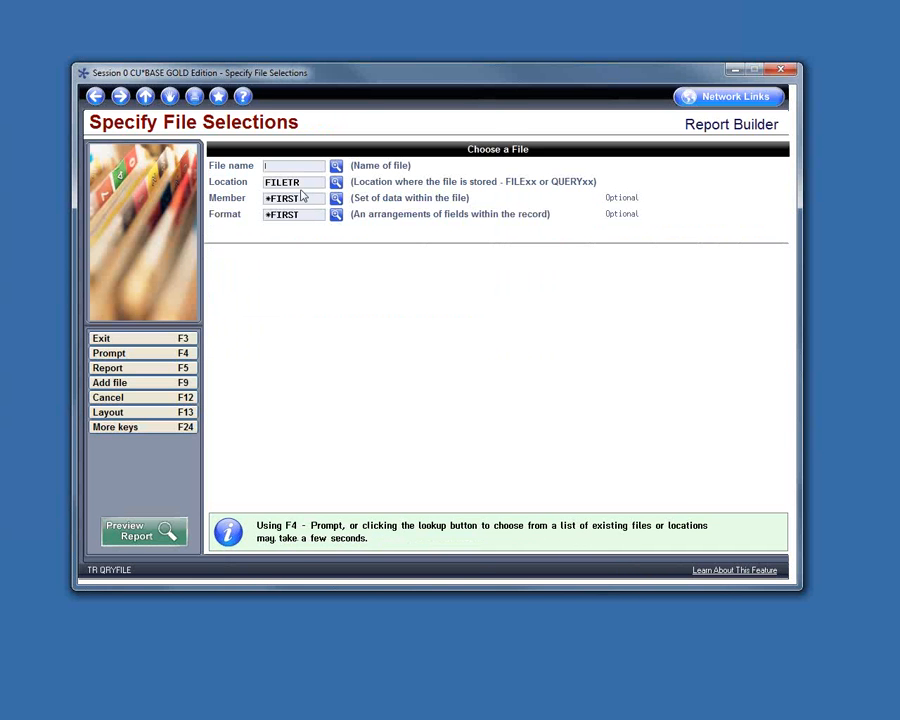
{"action": "type", "text": "master"}
{"action": "key", "text": "Return"}
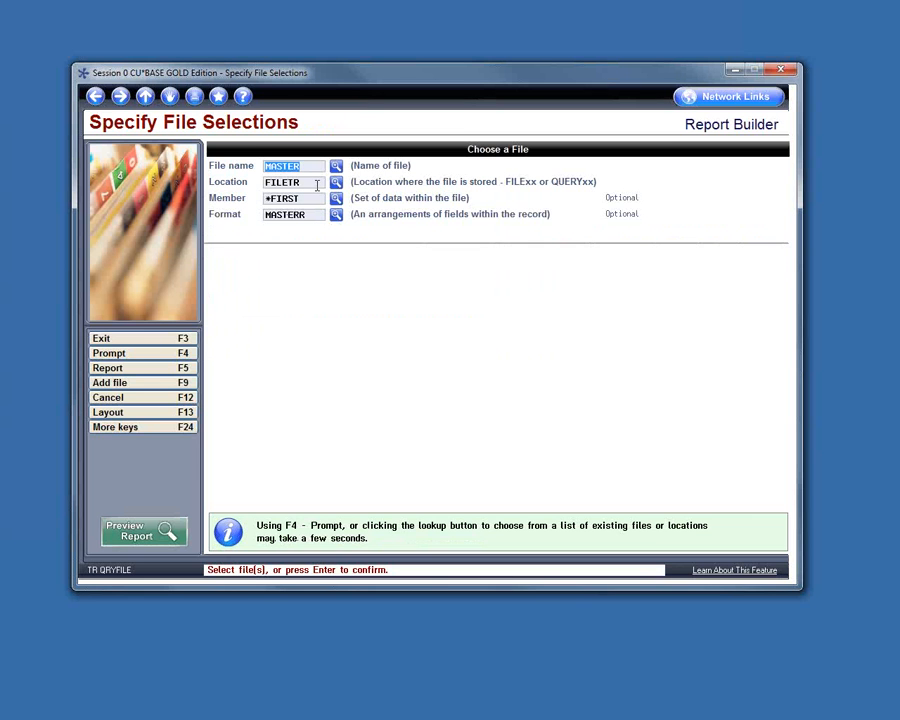
- Add MEMBER5 from FILETR as the second data file of the report
{"action": "left_click", "coordinate": [145, 386]}
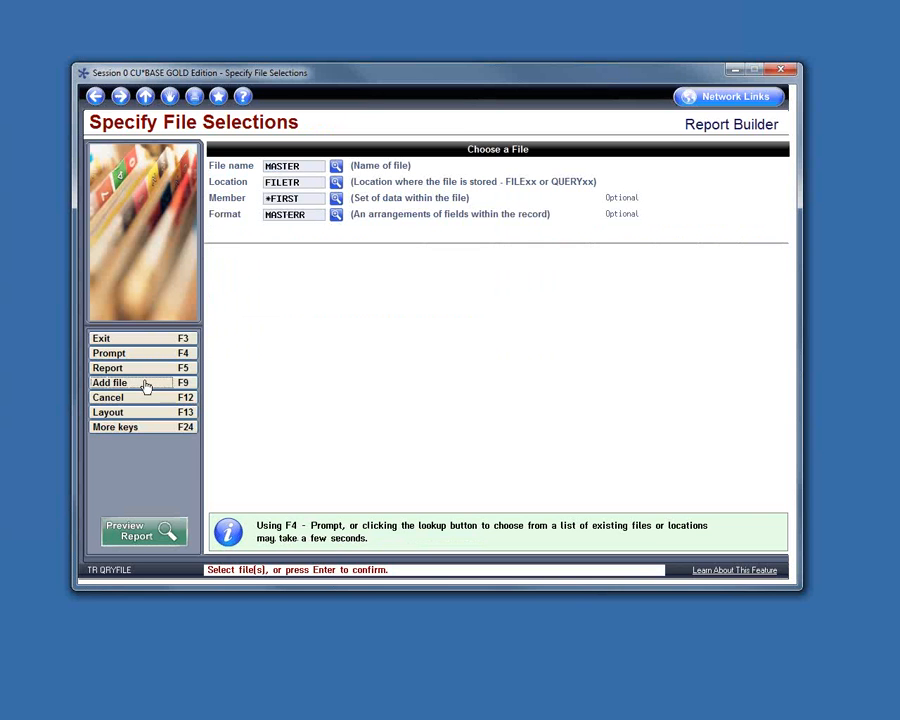
{"action": "type", "text": "member"}
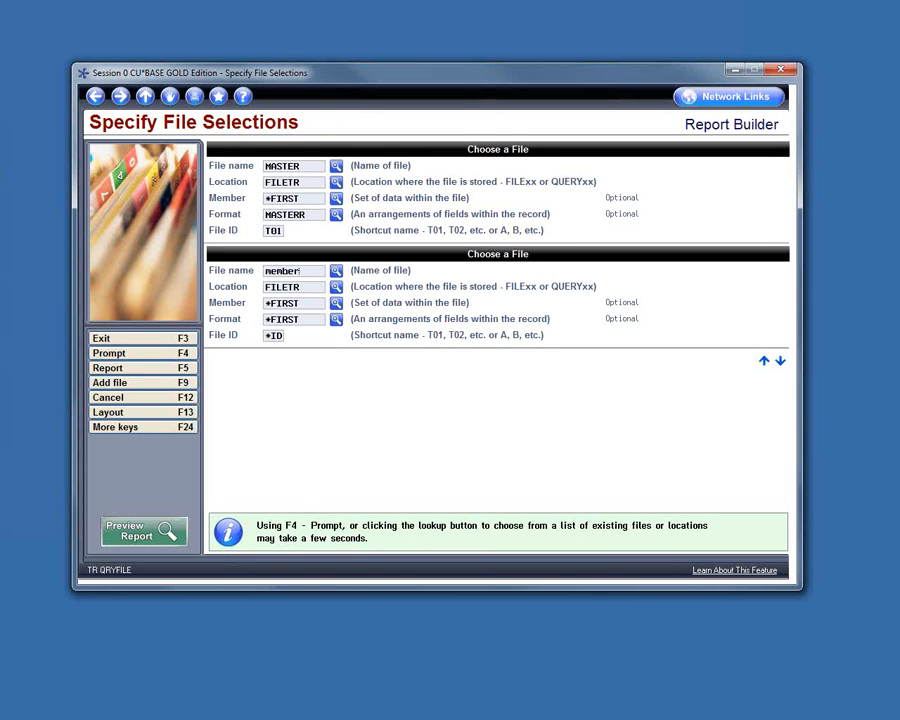
{"action": "type", "text": "5"}
{"action": "key", "text": "Return"}
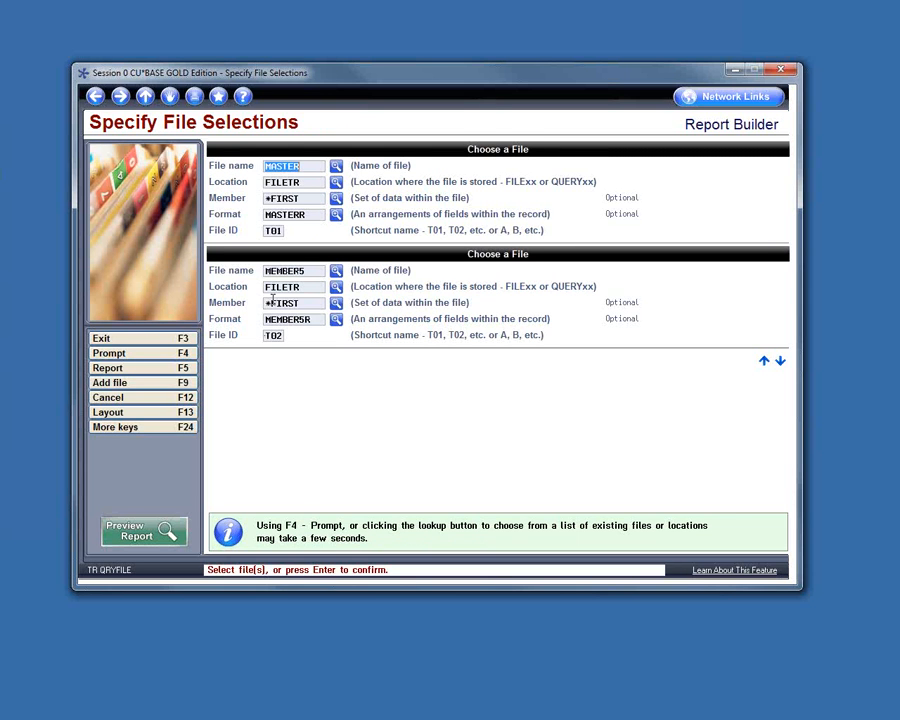
- Set the file ID of MASTER to MBR and of MEMBER5 to LNS, and accept the file selections
{"action": "left_click", "coordinate": [280, 232]}
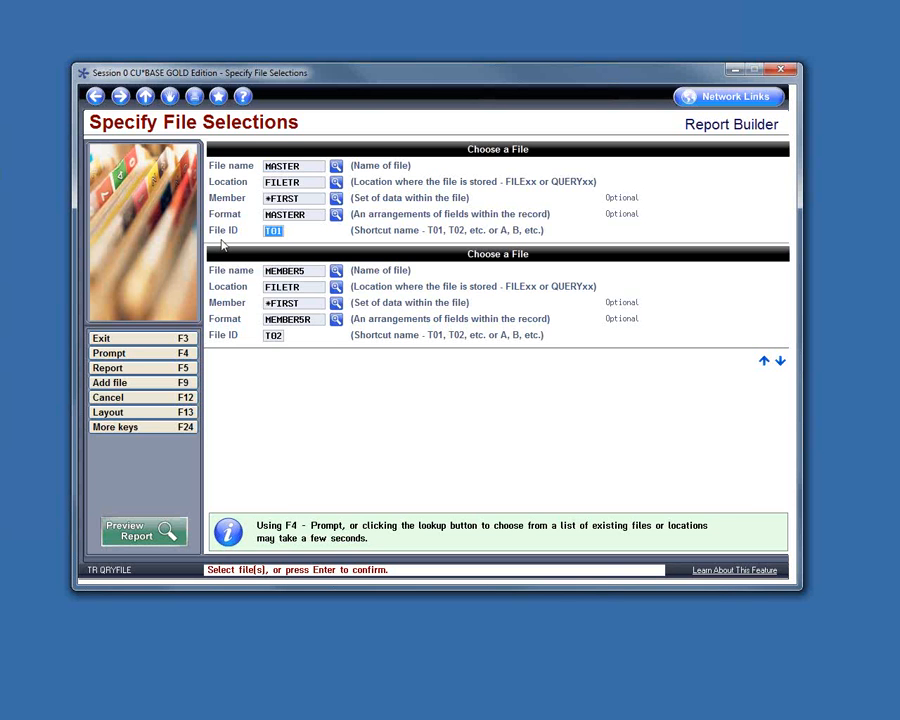
{"action": "type", "text": "MBR"}
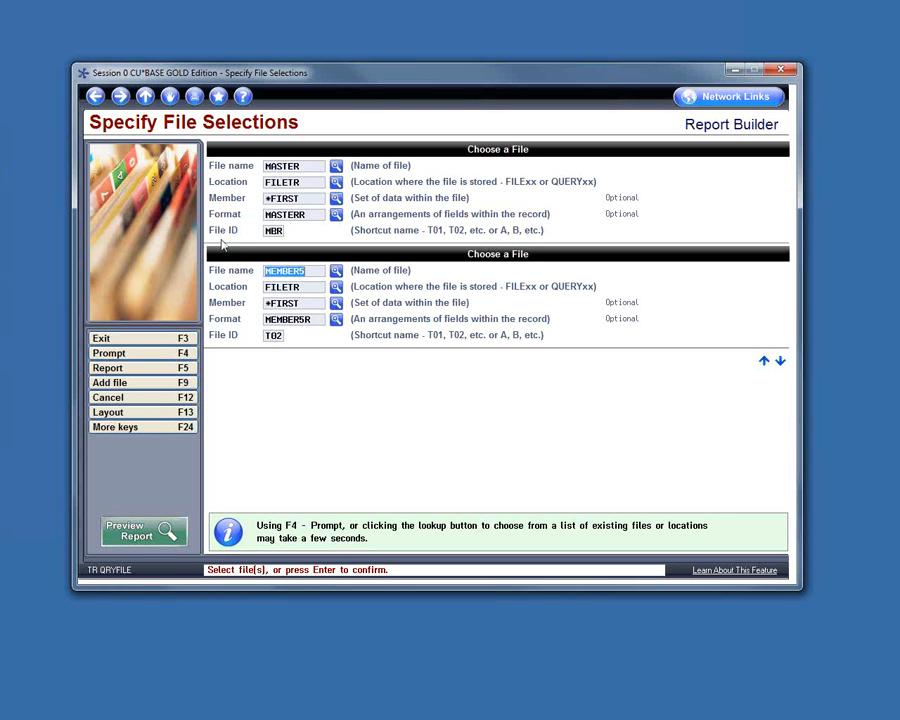
{"action": "left_click", "coordinate": [270, 335]}
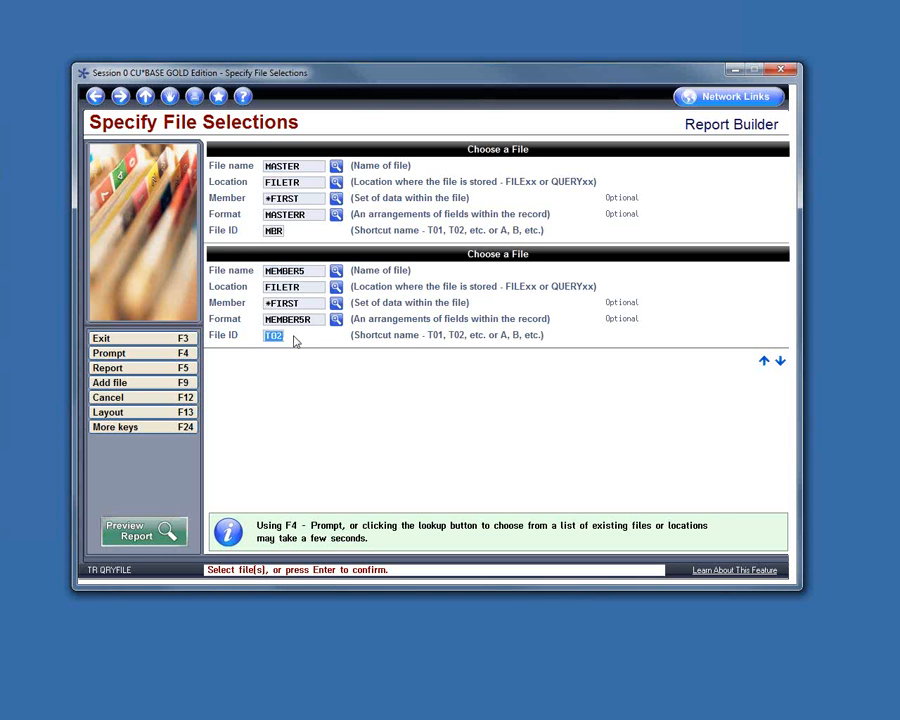
{"action": "type", "text": "LNS"}
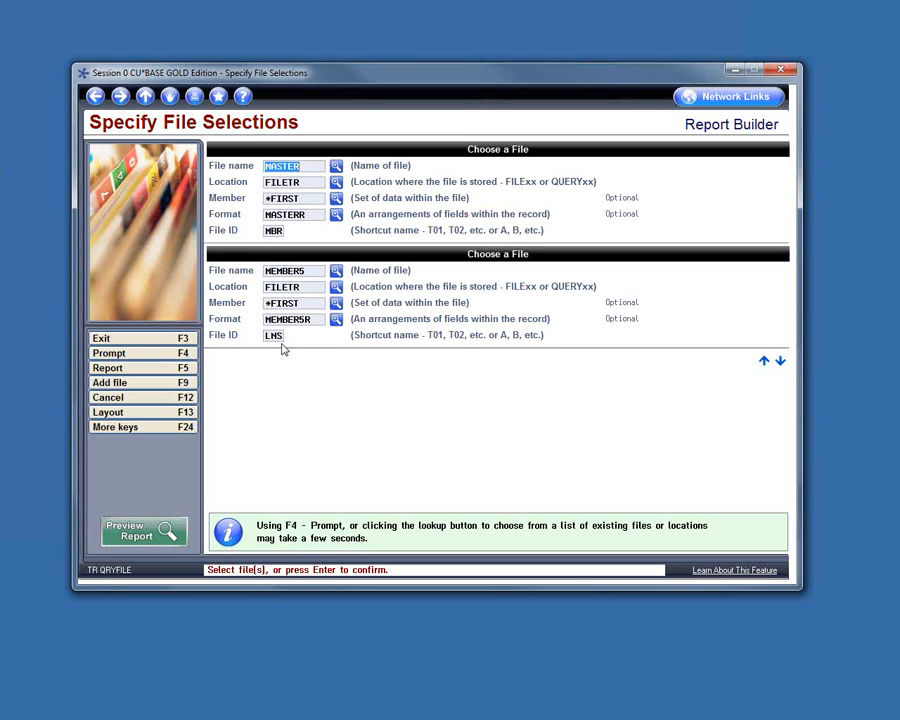
{"action": "key", "text": "Return"}
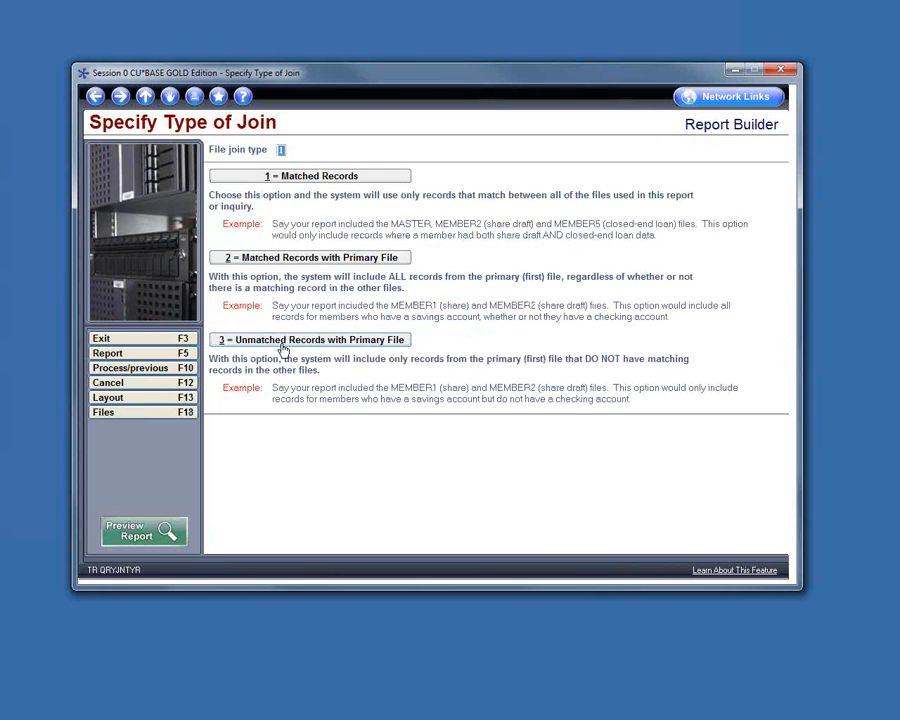
- Join the files as 1 = Matched Records with the criterion MBR.ACCTBS EQ = Equal To LNS.ACCTBS
{"action": "left_click", "coordinate": [317, 180]}
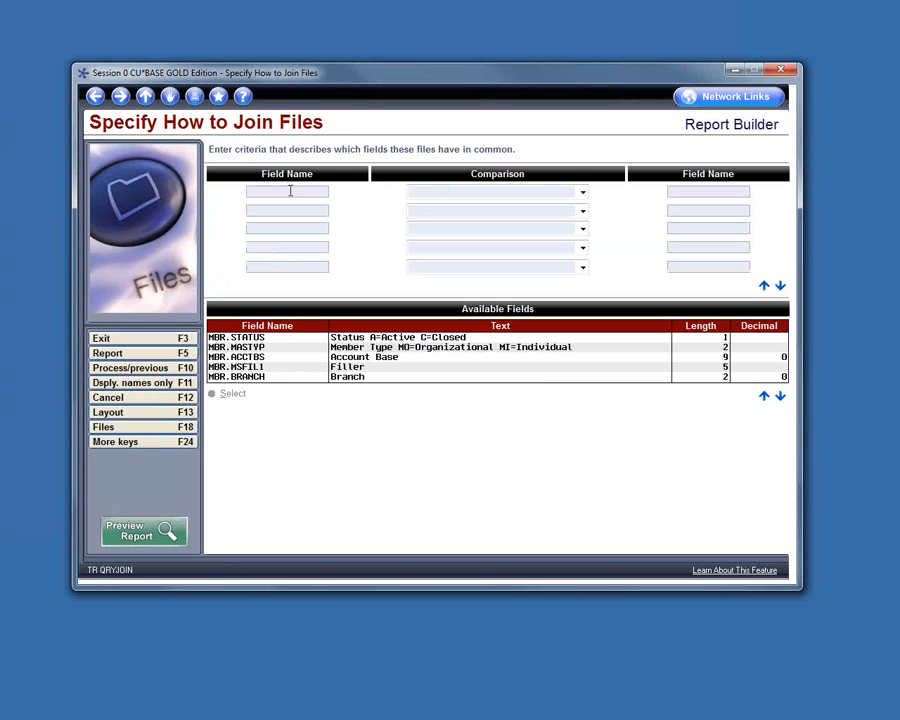
{"action": "double_click", "coordinate": [368, 364]}
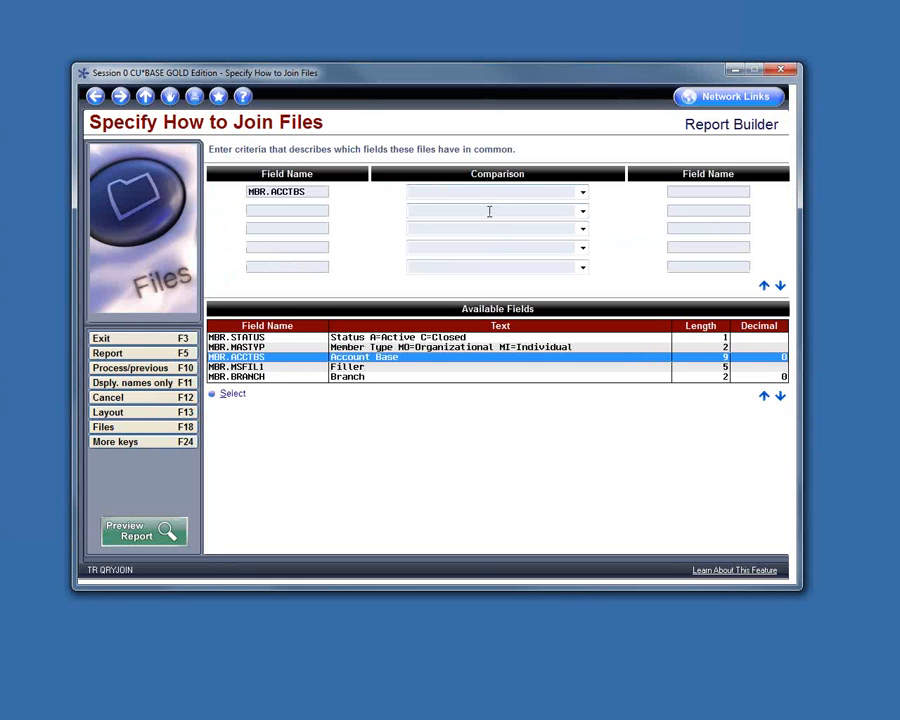
{"action": "key", "text": "Tab"}
{"action": "type", "text": "eq"}
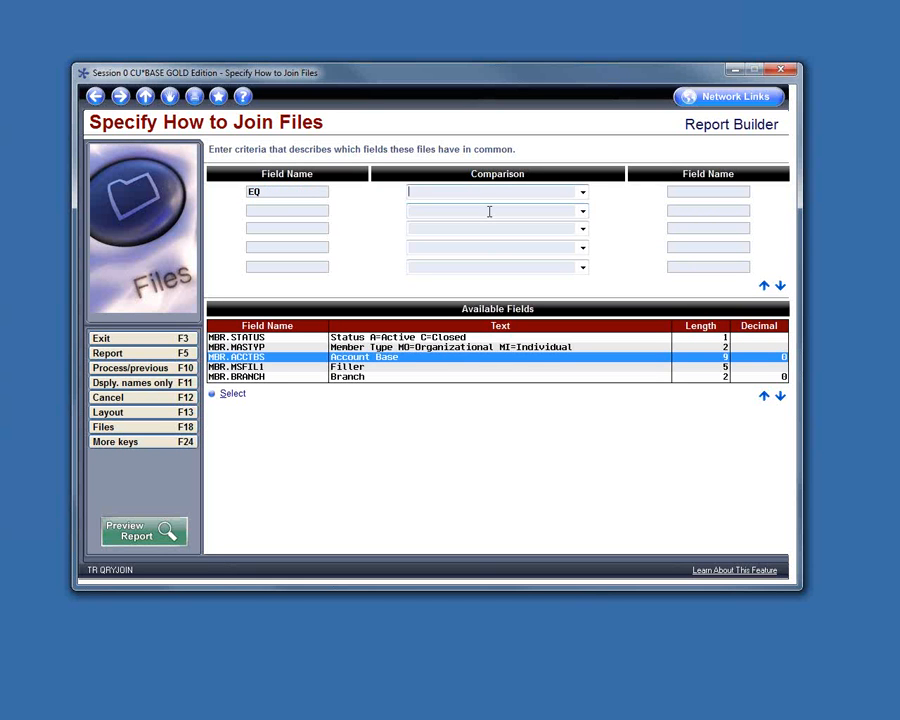
{"action": "double_click", "coordinate": [273, 196]}
{"action": "double_click", "coordinate": [279, 359]}
{"action": "left_click", "coordinate": [583, 192]}
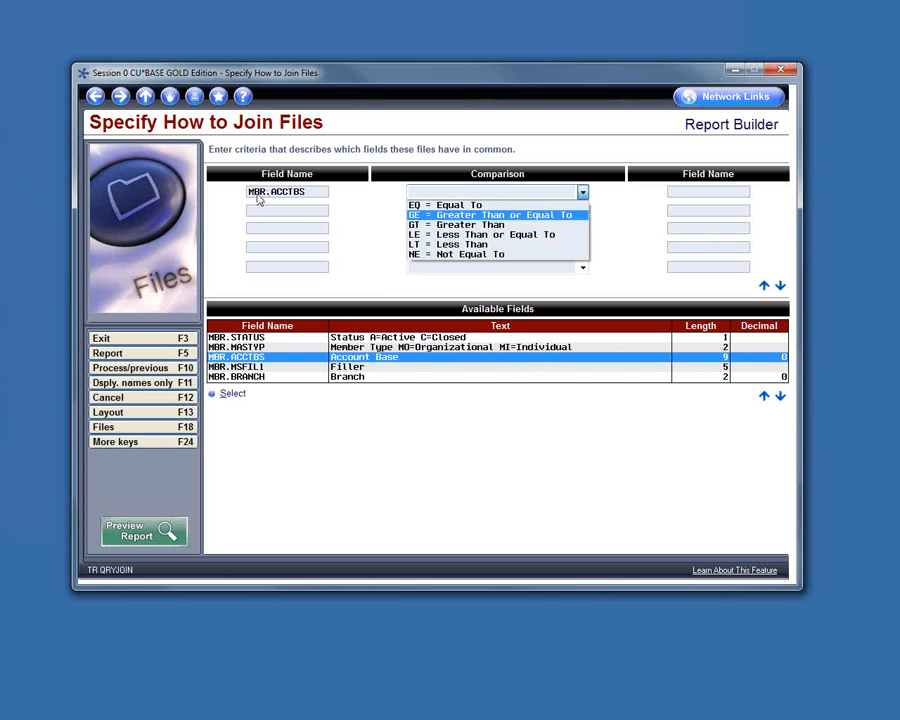
{"action": "left_click", "coordinate": [470, 205]}
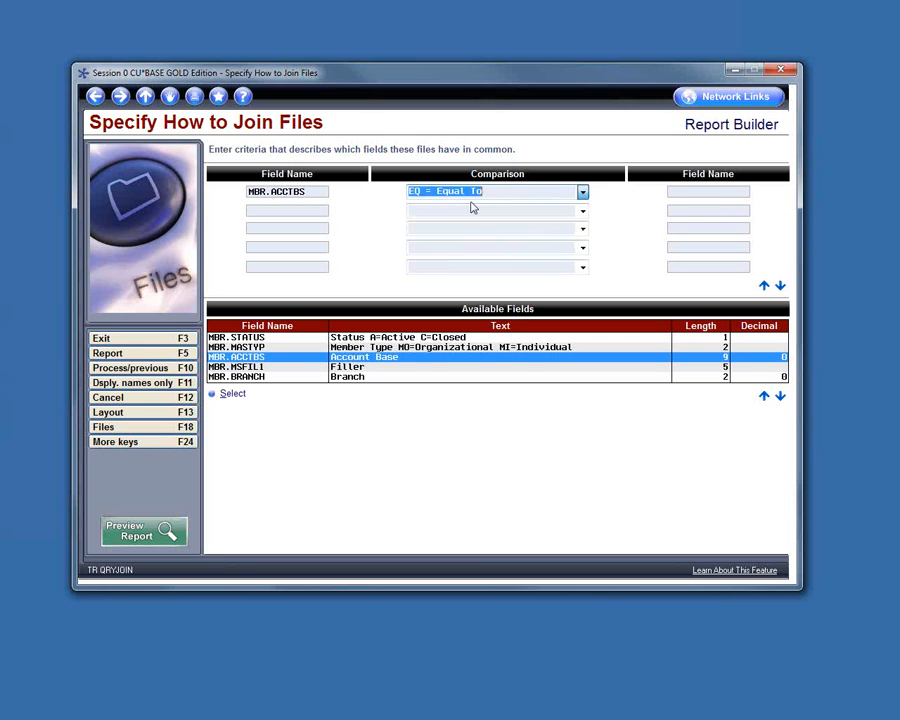
{"action": "left_click", "coordinate": [680, 192]}
{"action": "type", "text": "l"}
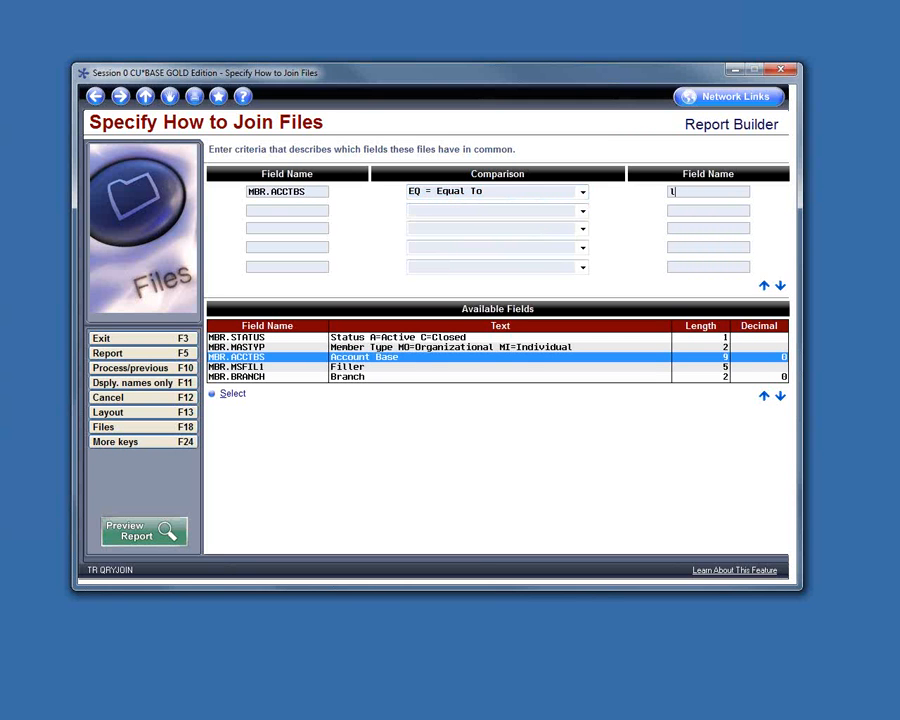
{"action": "type", "text": "ns.acctbs"}
- Look up the LNS account base field among the available fields and accept the join criteria
{"action": "left_click", "coordinate": [780, 396]}
{"action": "left_click", "coordinate": [780, 396]}
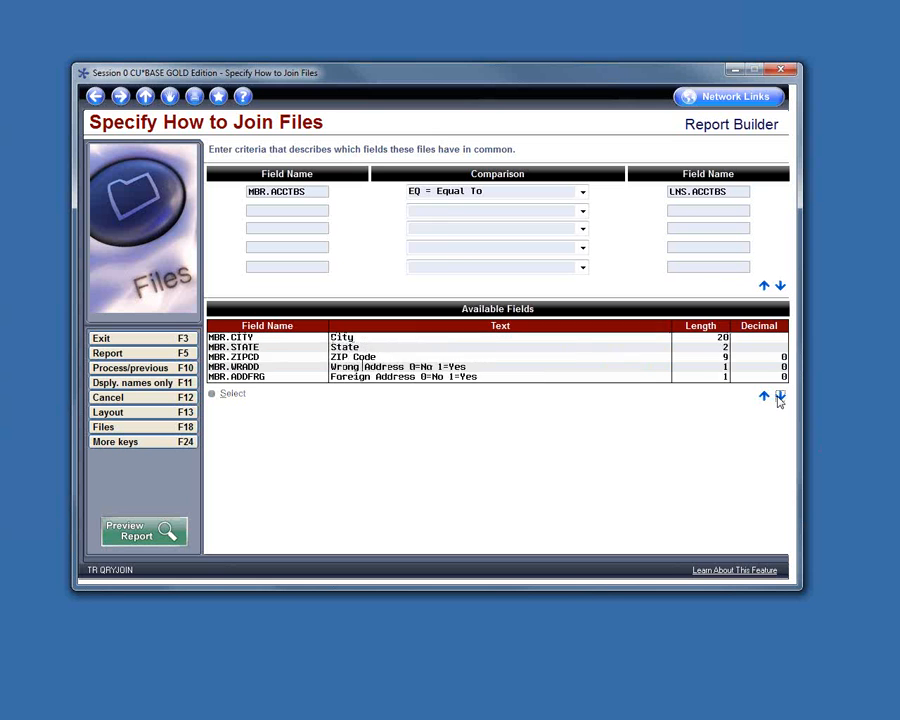
{"action": "left_click", "coordinate": [780, 396]}
{"action": "left_click", "coordinate": [780, 396]}
{"action": "left_click", "coordinate": [780, 396]}
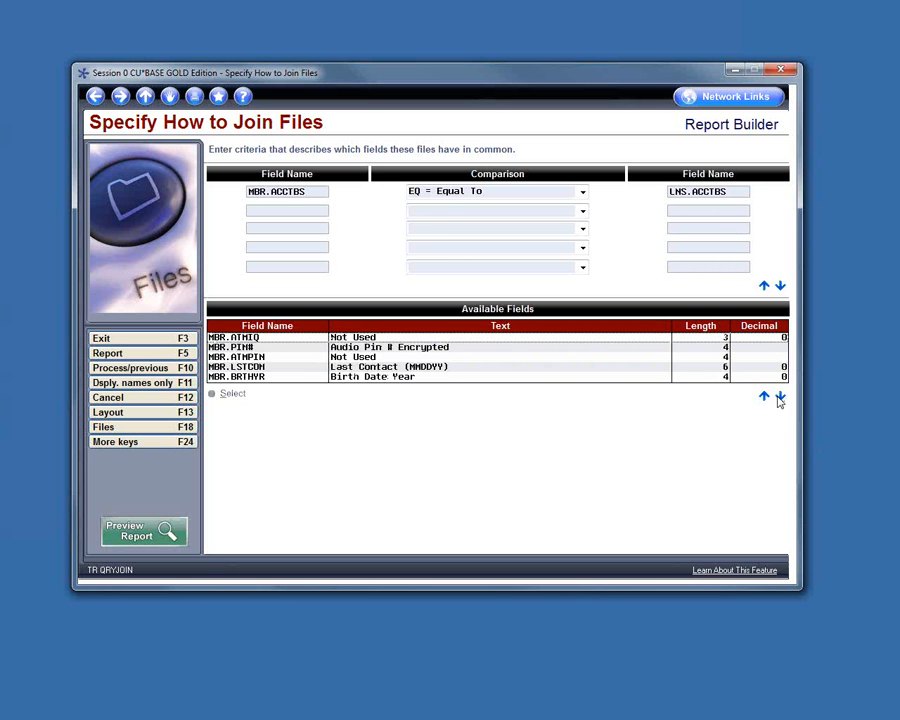
{"action": "left_click", "coordinate": [780, 396]}
{"action": "left_click", "coordinate": [780, 396]}
{"action": "left_click", "coordinate": [780, 396]}
{"action": "left_click", "coordinate": [780, 396]}
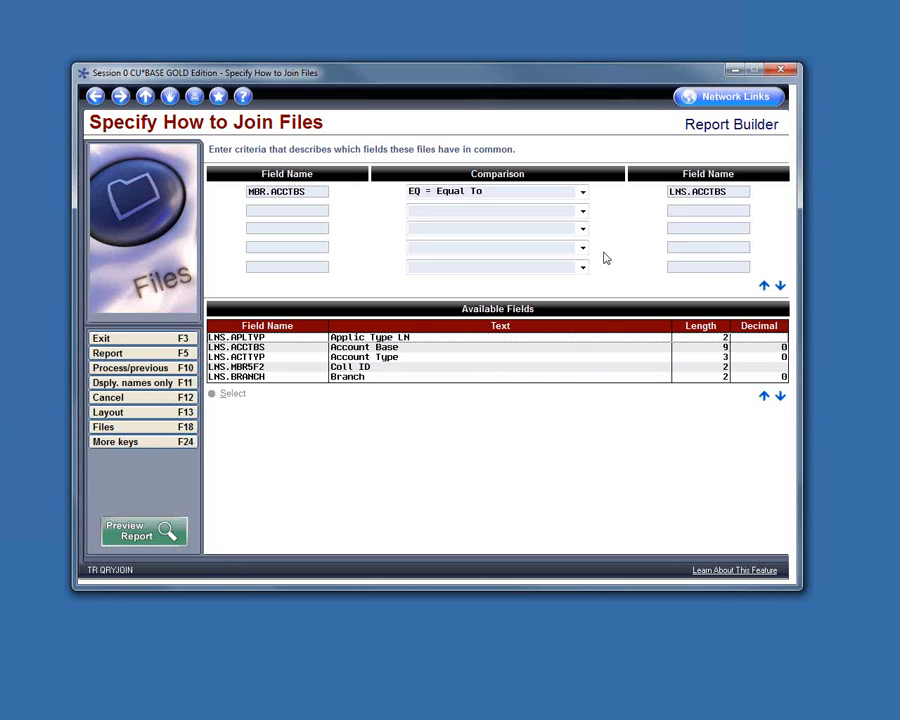
{"action": "key", "text": "Return"}
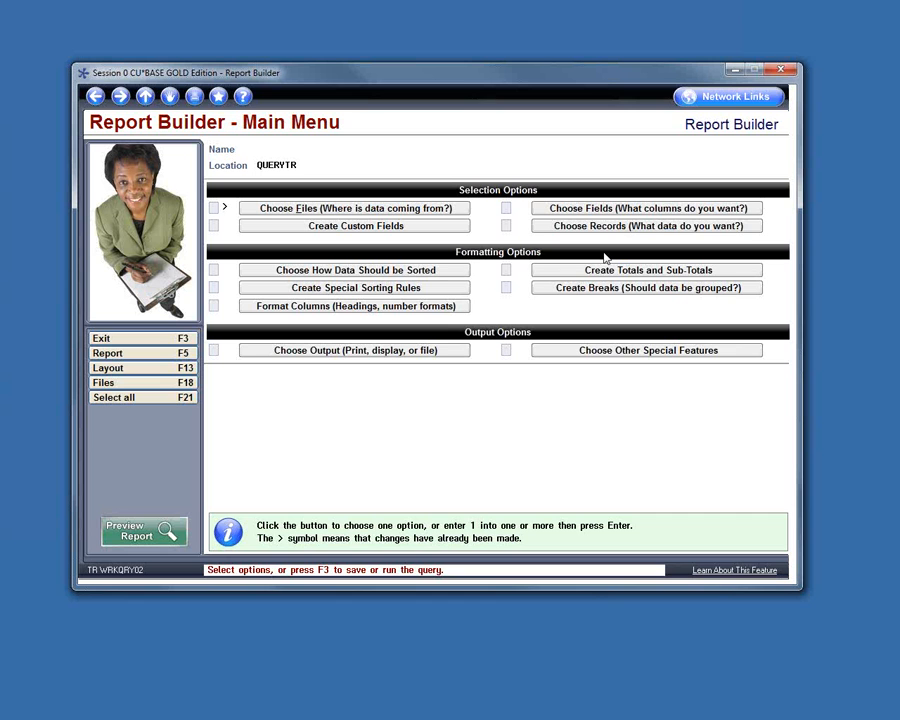
- Open the record selection and choose the loan file's Maturity Year, LNS.MATYR, as the field of the first criterion
{"action": "left_click", "coordinate": [654, 230]}
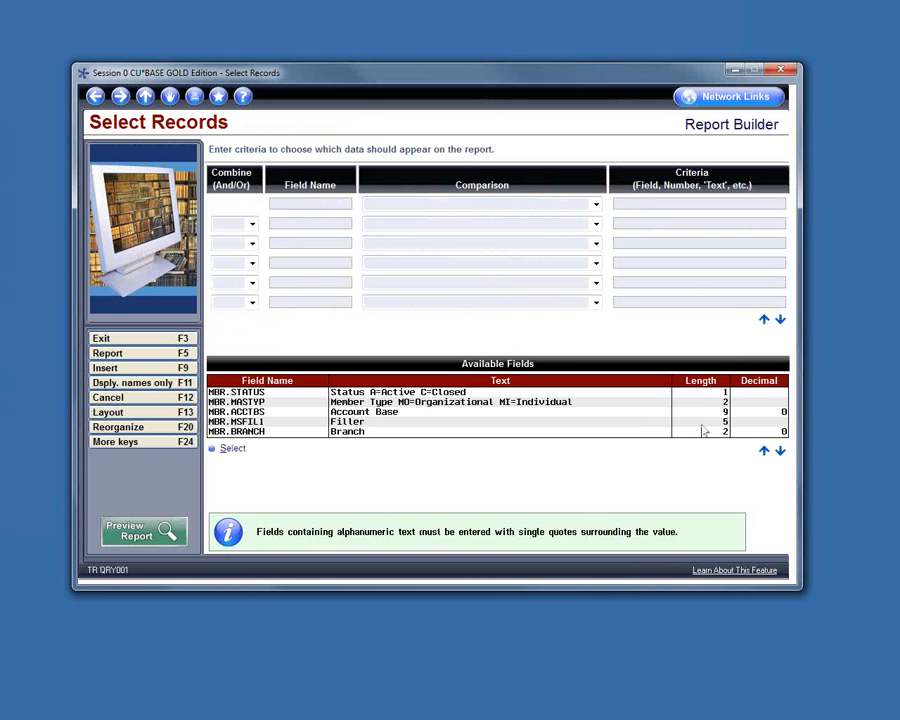
{"action": "left_click", "coordinate": [780, 451]}
{"action": "left_click", "coordinate": [780, 451]}
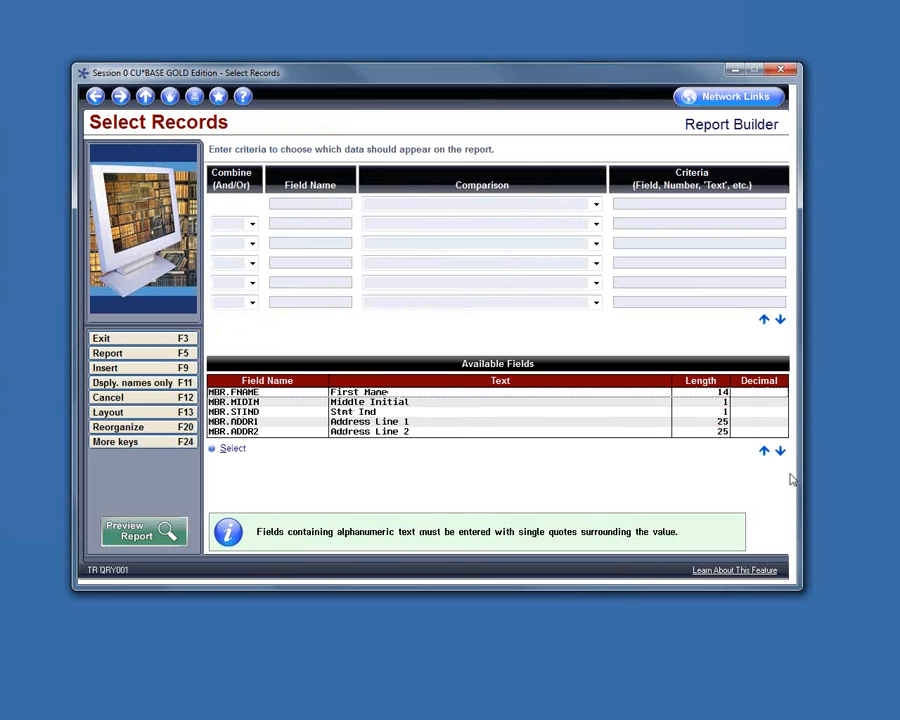
{"action": "left_click", "coordinate": [780, 451]}
{"action": "left_click", "coordinate": [780, 451]}
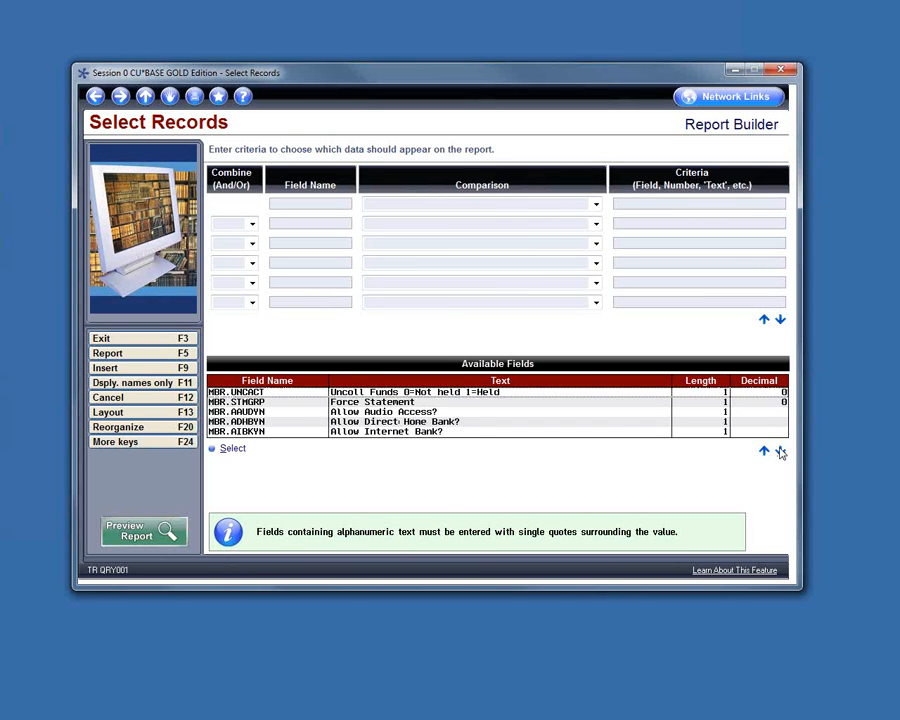
{"action": "left_click", "coordinate": [780, 451]}
{"action": "left_click", "coordinate": [780, 451]}
{"action": "left_click", "coordinate": [780, 451]}
{"action": "left_click", "coordinate": [780, 451]}
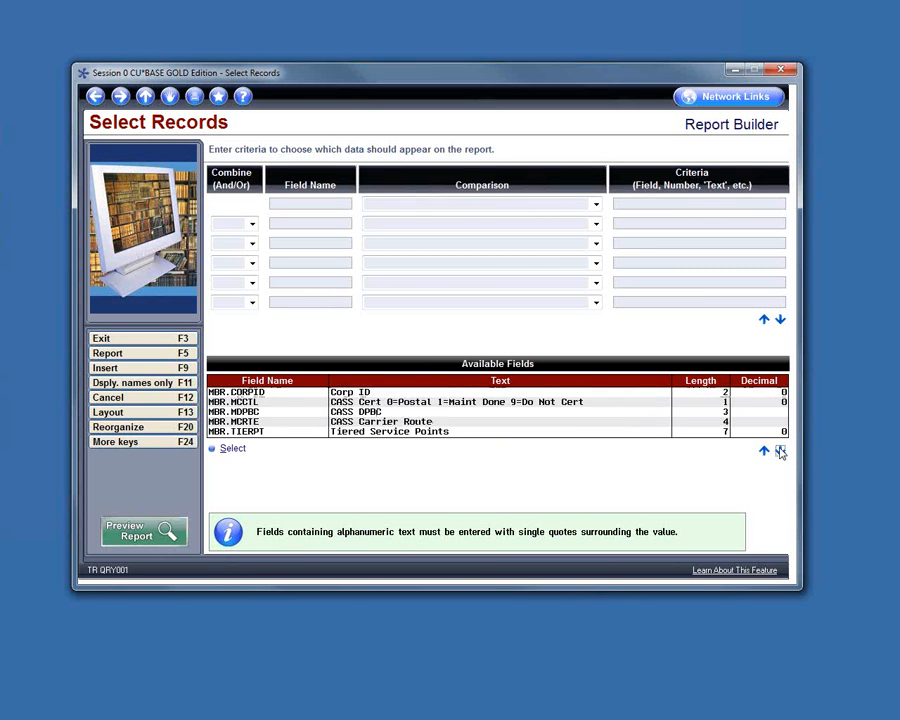
{"action": "left_click", "coordinate": [780, 451]}
{"action": "left_click", "coordinate": [780, 451]}
{"action": "left_click", "coordinate": [780, 451]}
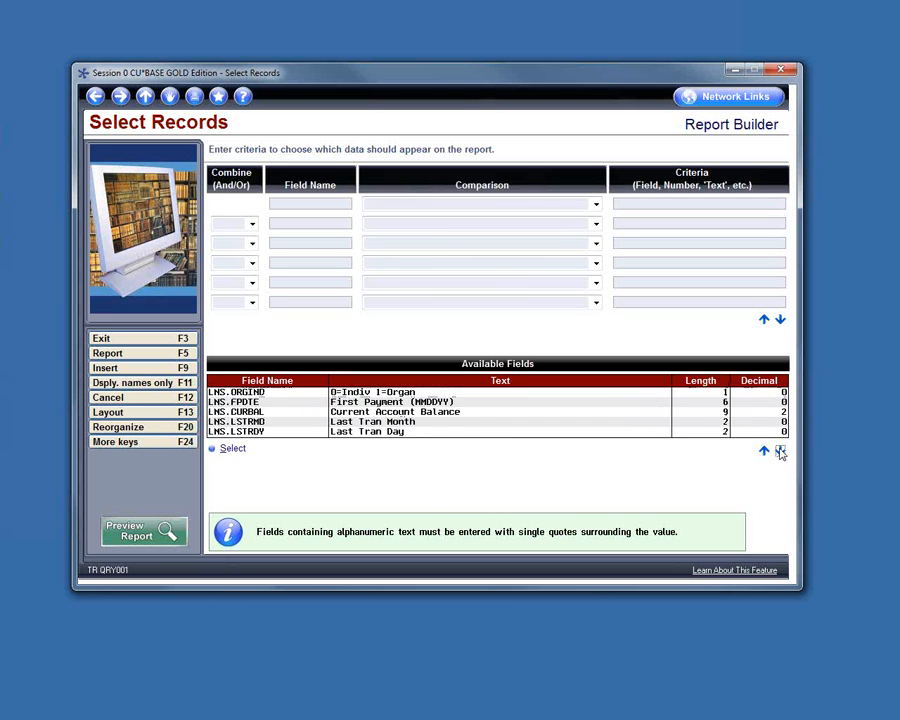
{"action": "left_click", "coordinate": [780, 451]}
{"action": "left_click", "coordinate": [780, 451]}
{"action": "left_click", "coordinate": [780, 451]}
{"action": "left_click", "coordinate": [780, 451]}
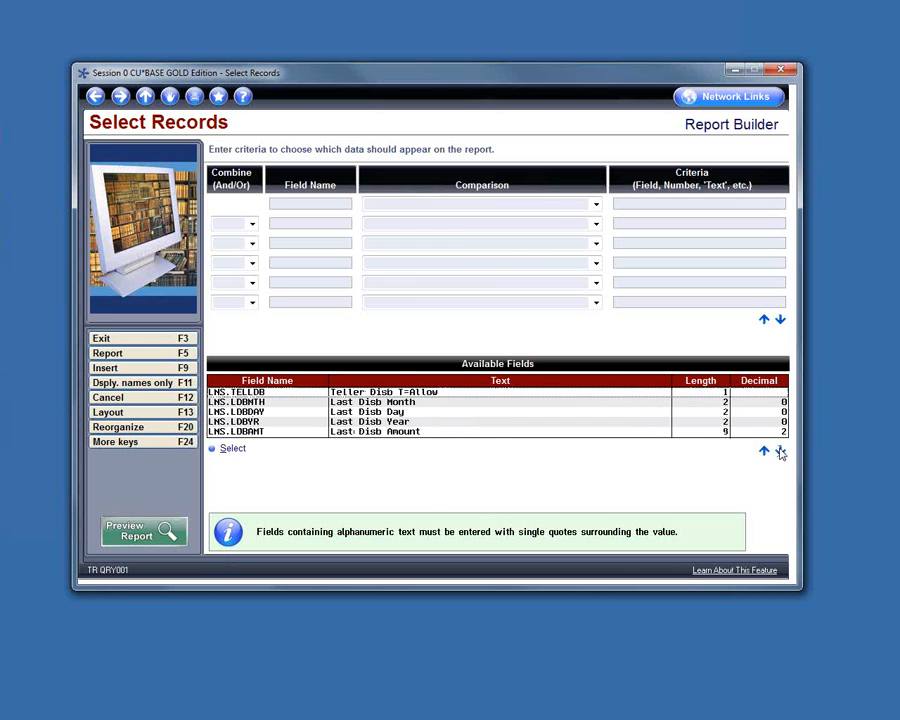
{"action": "left_click", "coordinate": [780, 451]}
{"action": "left_click", "coordinate": [780, 451]}
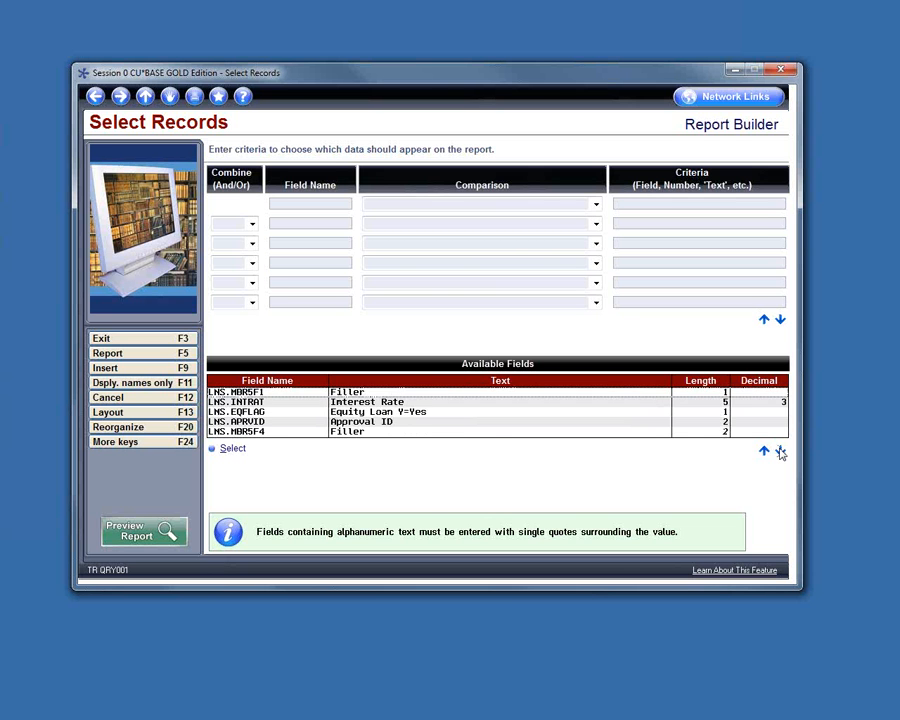
{"action": "left_click", "coordinate": [780, 451]}
{"action": "left_click", "coordinate": [780, 451]}
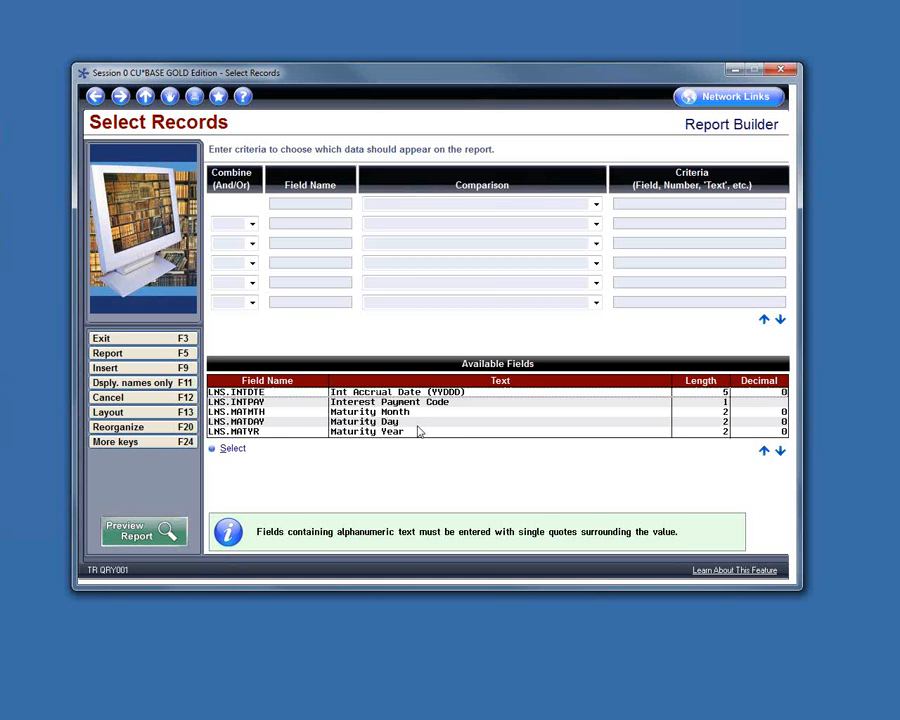
{"action": "left_click", "coordinate": [378, 433]}
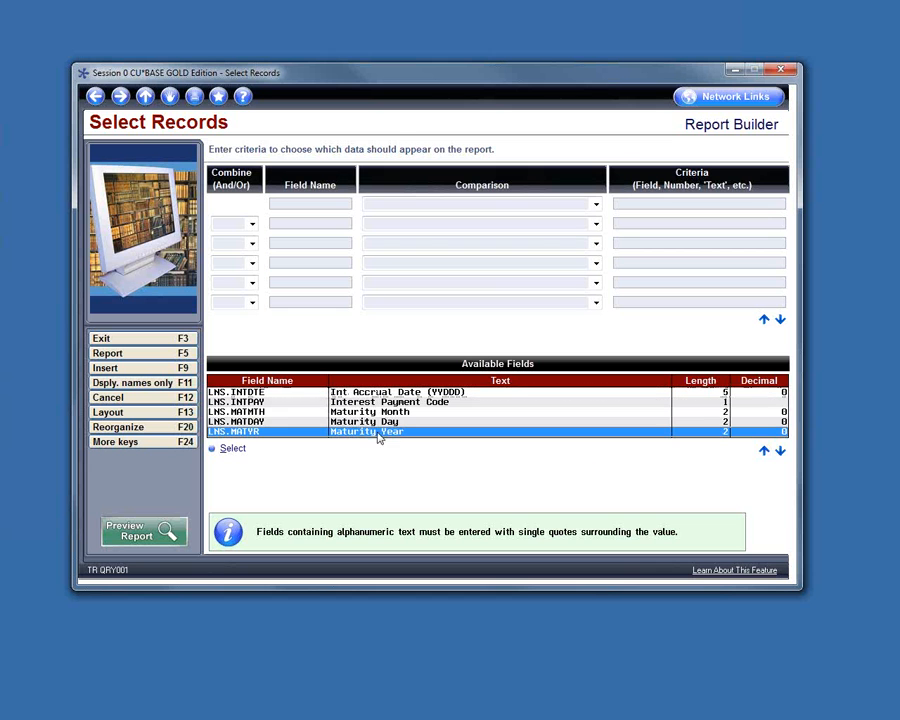
{"action": "left_click", "coordinate": [236, 450]}
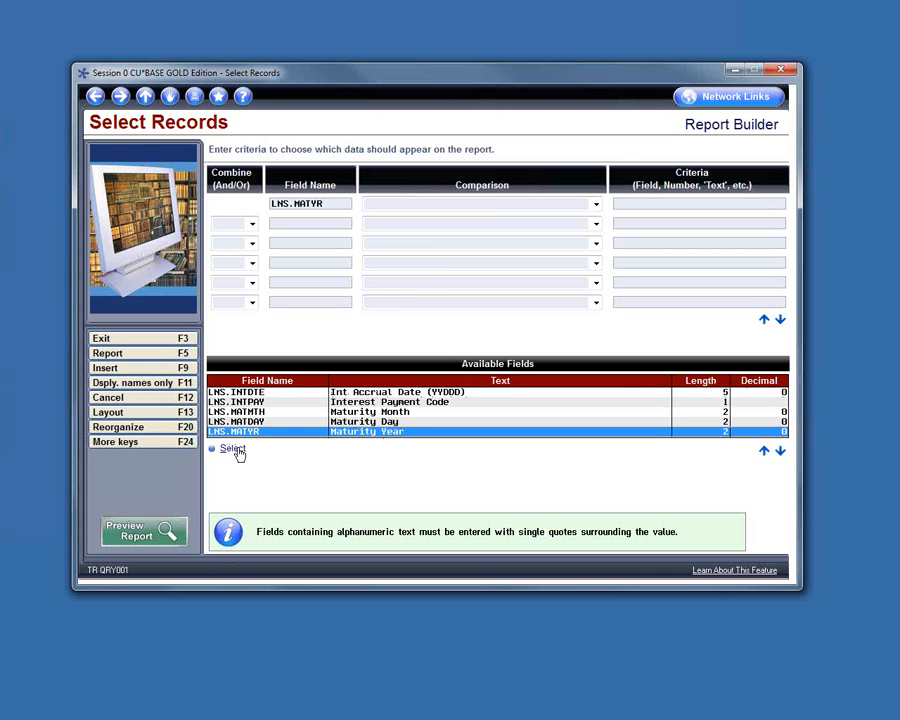
- Set the LNS.MATYR comparison to RANGE = Between... and... with the criteria 13 10, and accept the record selection
{"action": "left_click", "coordinate": [597, 207]}
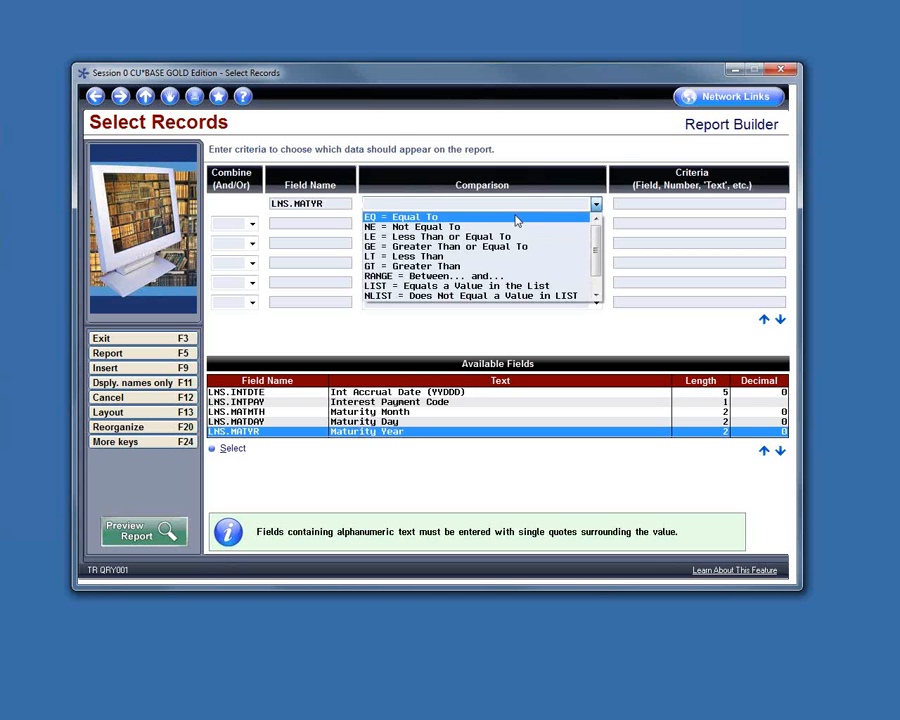
{"action": "left_click", "coordinate": [438, 277]}
{"action": "left_click", "coordinate": [628, 205]}
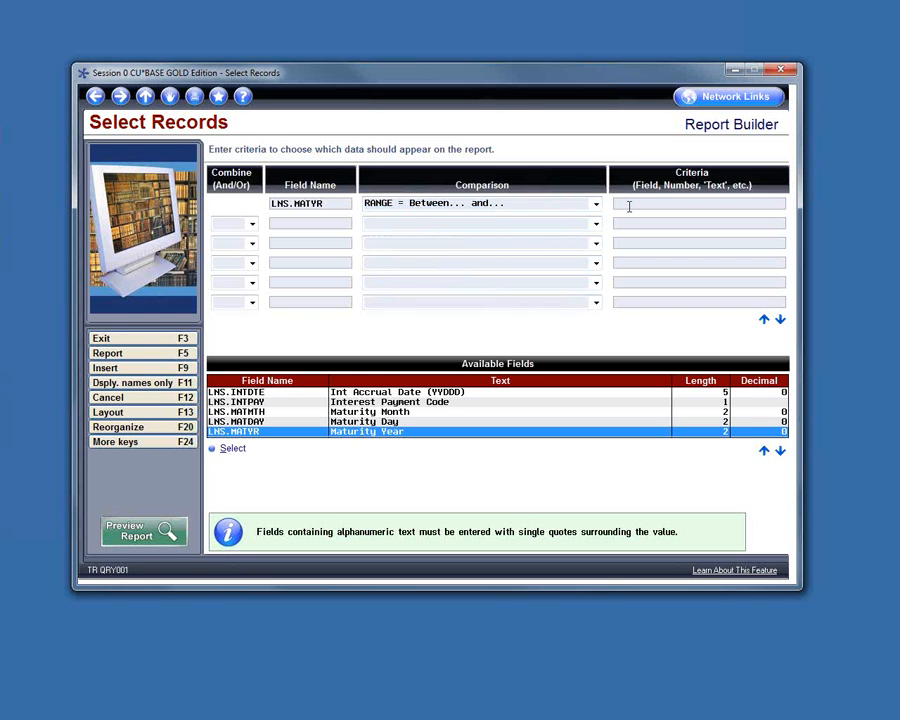
{"action": "type", "text": "13 10"}
{"action": "key", "text": "Return"}
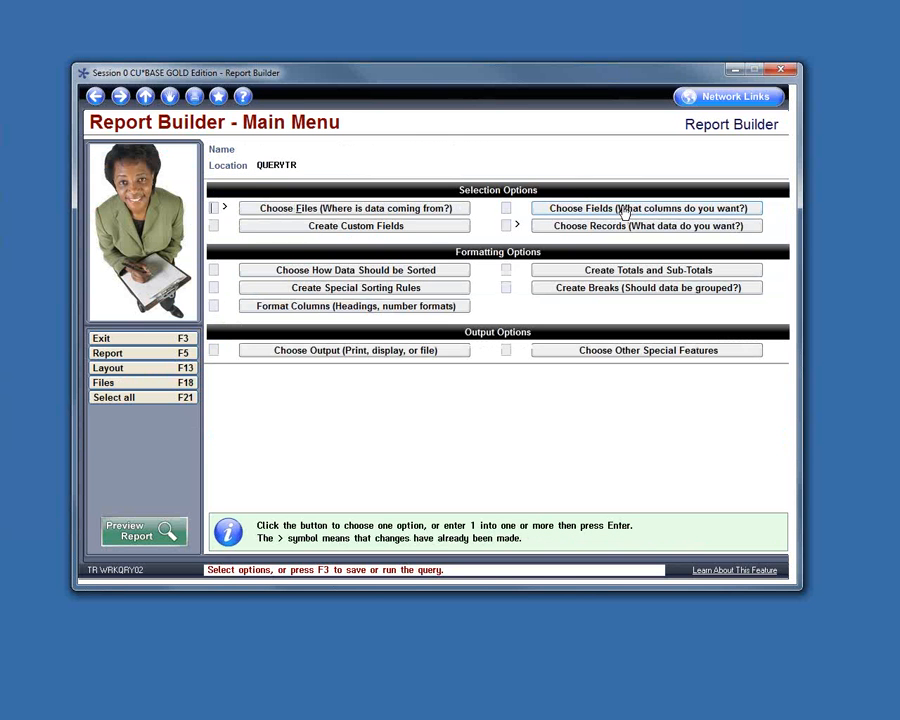
- Preview the joined report, look through its columns across the full report width, and return to the main menu
{"action": "left_click", "coordinate": [145, 535]}
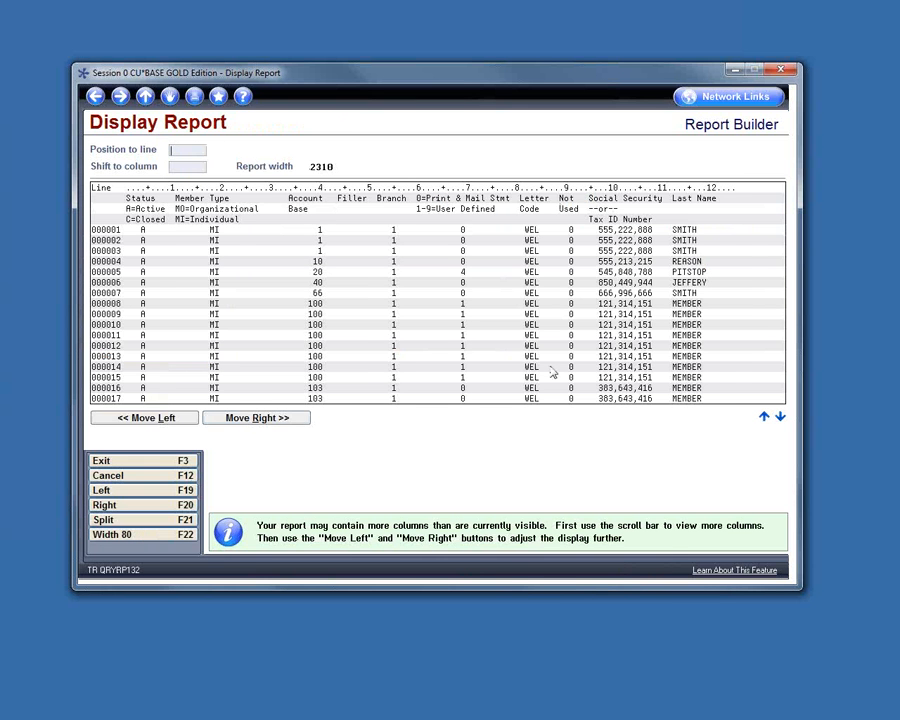
{"action": "left_click", "coordinate": [257, 418]}
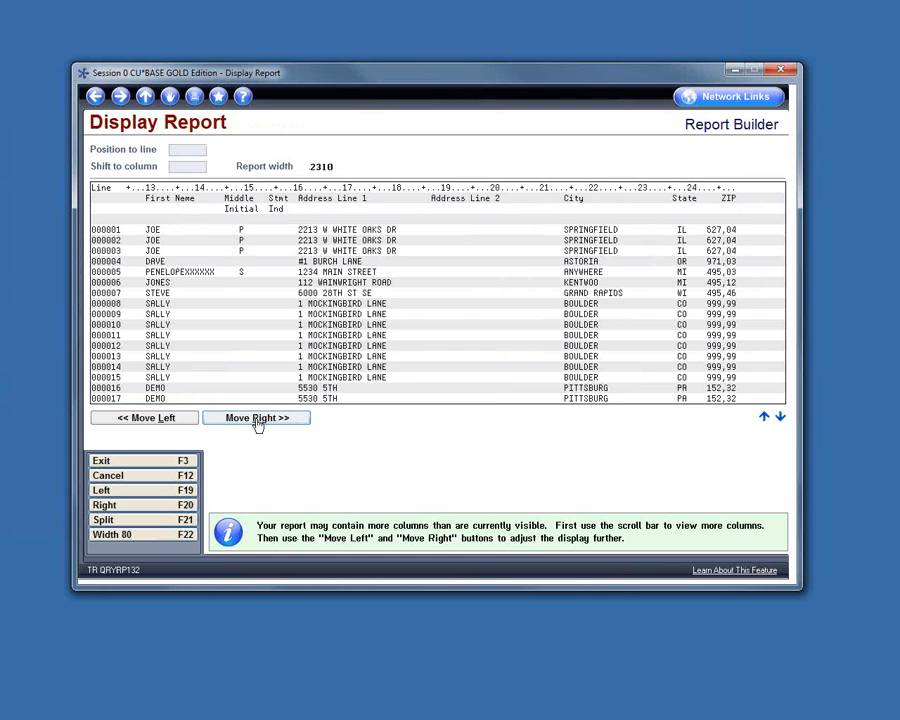
{"action": "left_click", "coordinate": [257, 420]}
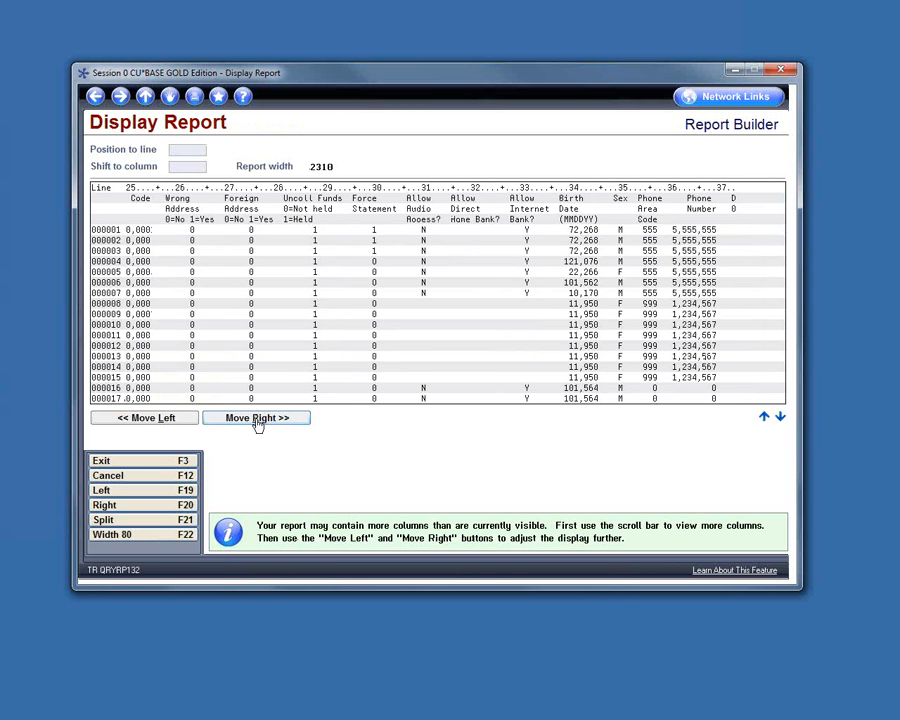
{"action": "left_click", "coordinate": [257, 419]}
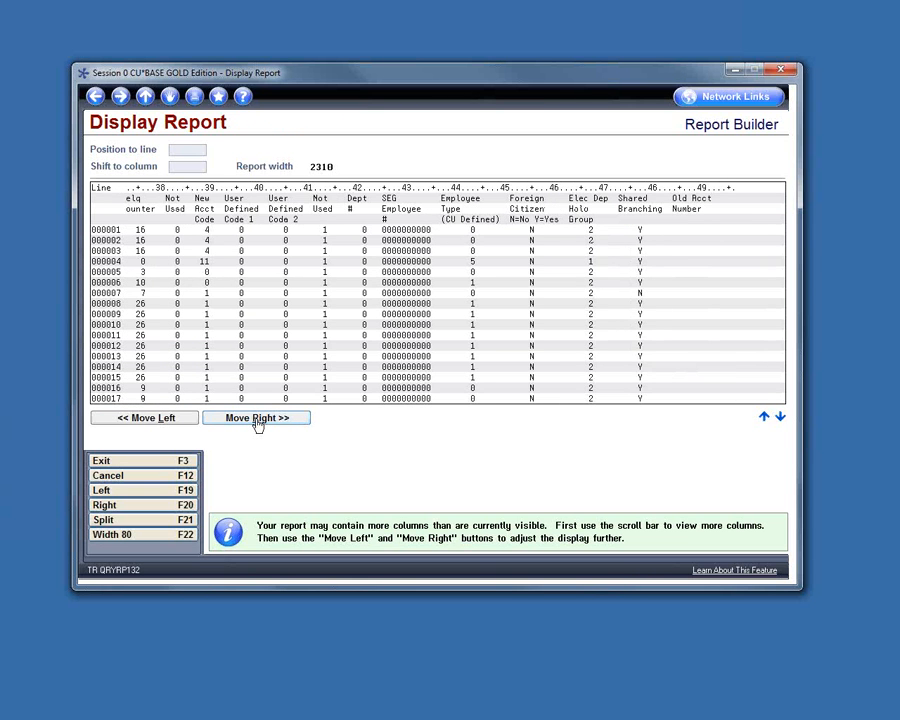
{"action": "left_click", "coordinate": [257, 419]}
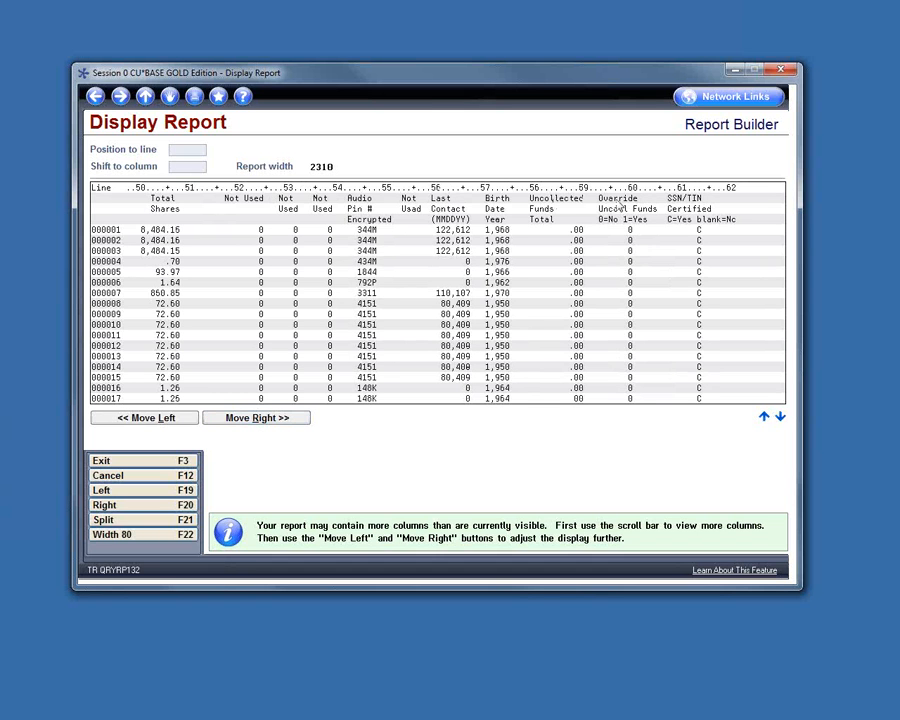
{"action": "left_click", "coordinate": [237, 423]}
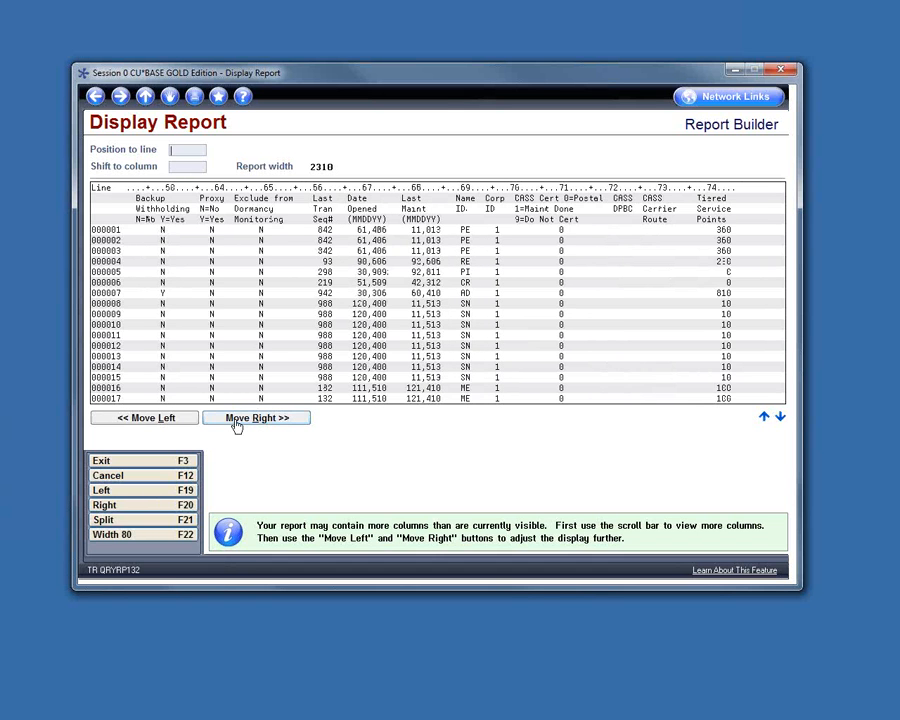
{"action": "left_click", "coordinate": [237, 420]}
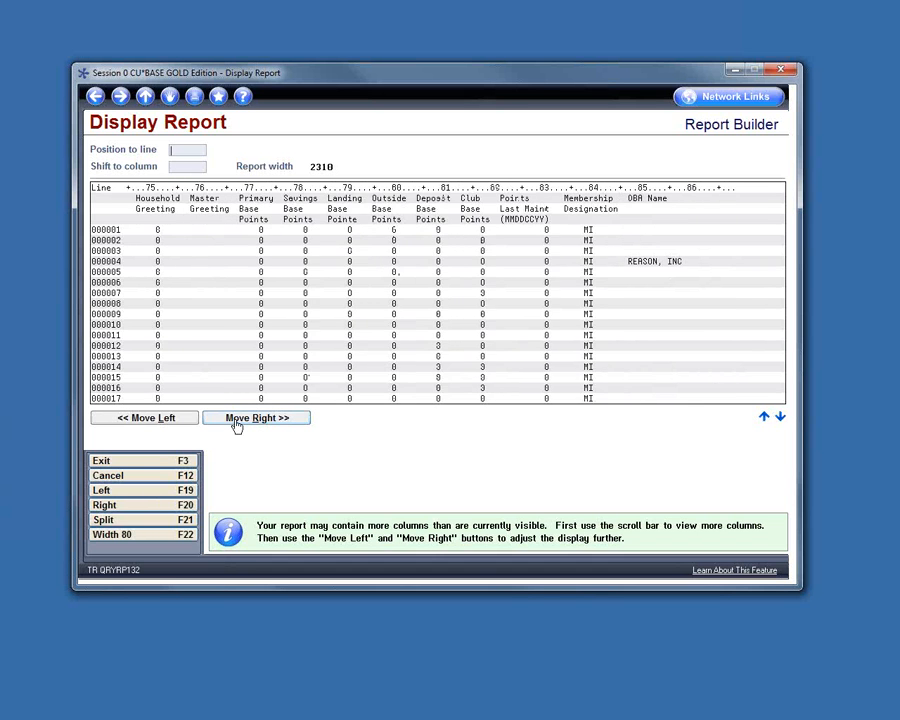
{"action": "left_click", "coordinate": [160, 418]}
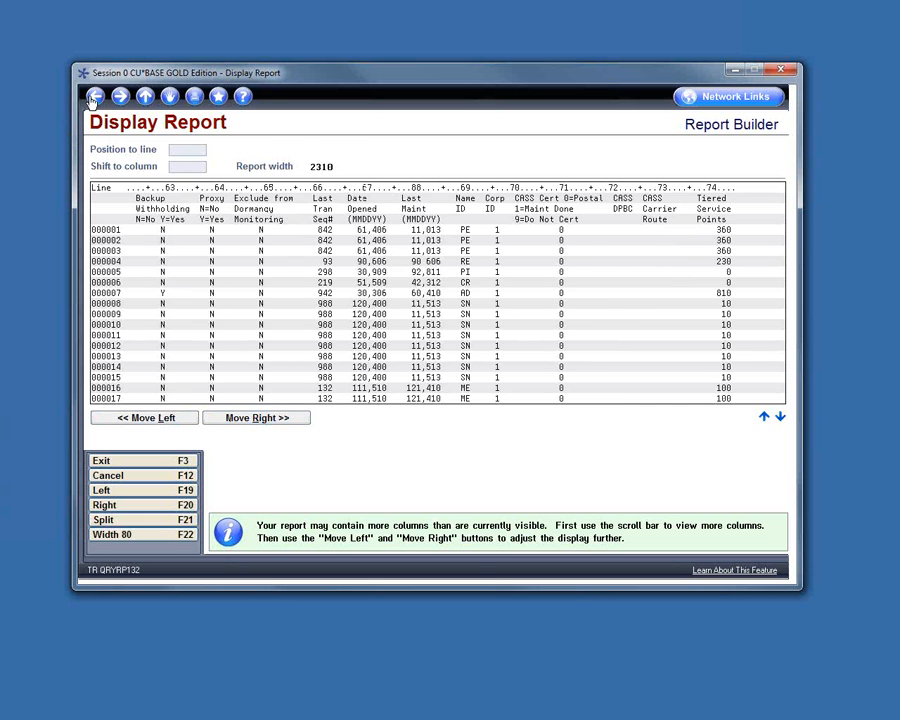
{"action": "left_click", "coordinate": [95, 96]}
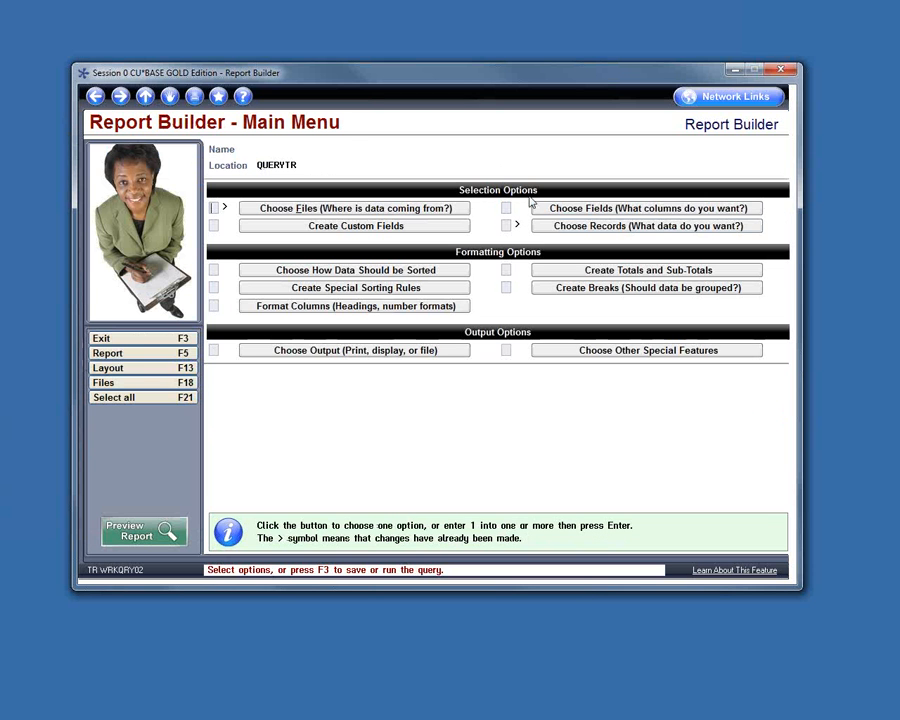
- Open the field selection and sequence the member fields MBR.ACCTBS as 10, MBR.FNAME as 20 and MBR.LNAME as 30
{"action": "left_click", "coordinate": [612, 213]}
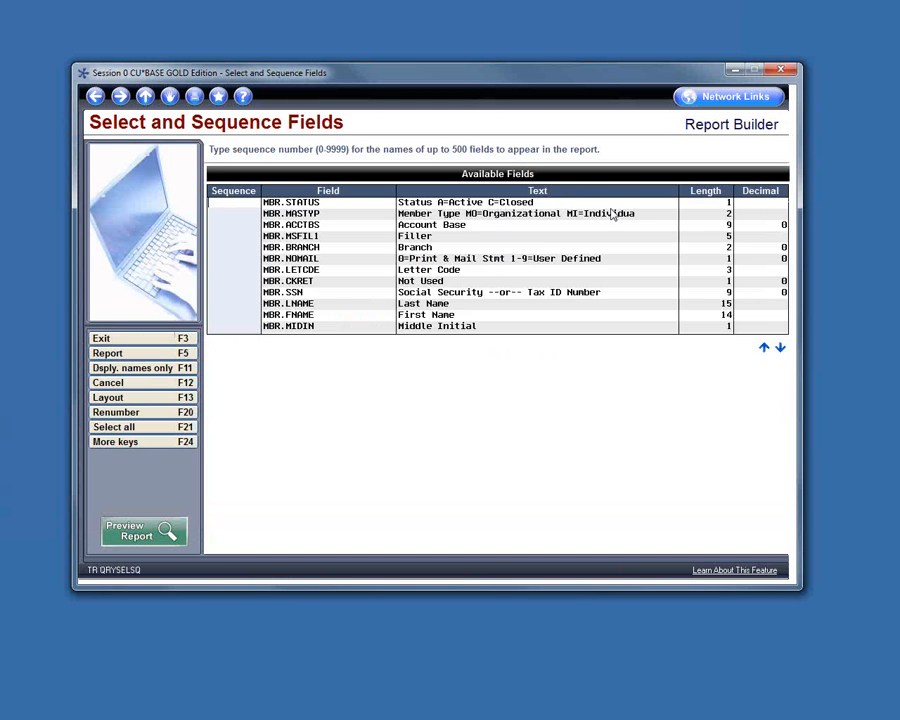
{"action": "left_click", "coordinate": [220, 225]}
{"action": "type", "text": "10"}
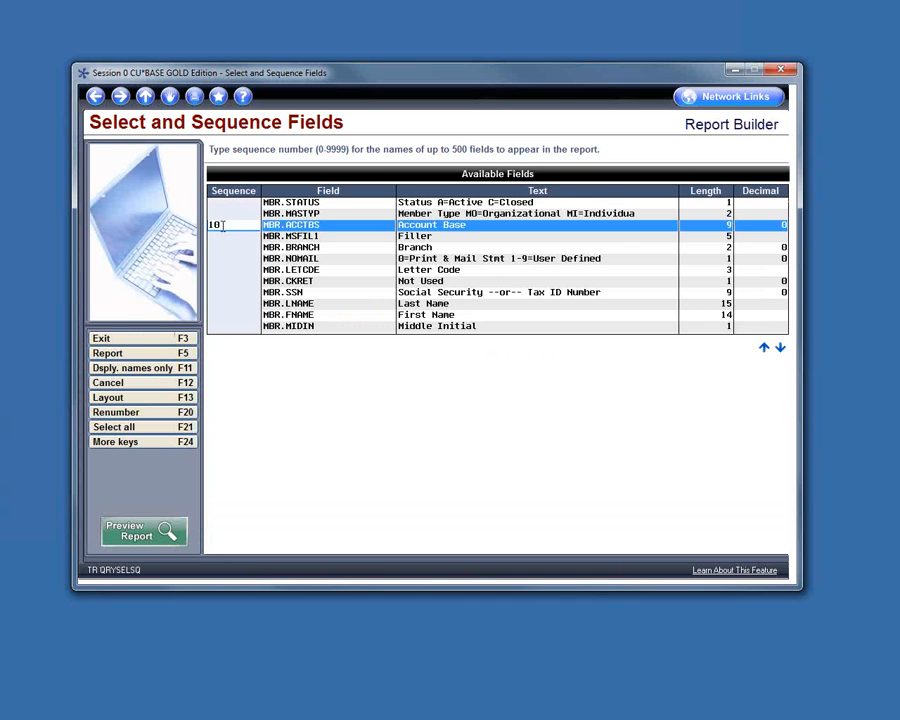
{"action": "left_click", "coordinate": [224, 316]}
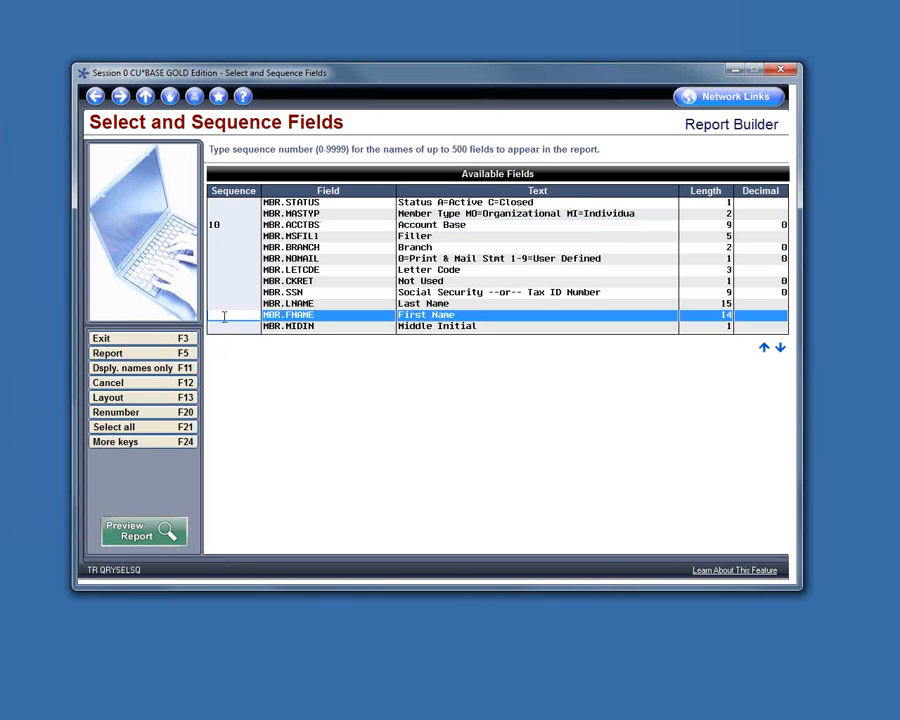
{"action": "type", "text": "20"}
{"action": "key", "text": "Up"}
{"action": "type", "text": "30"}
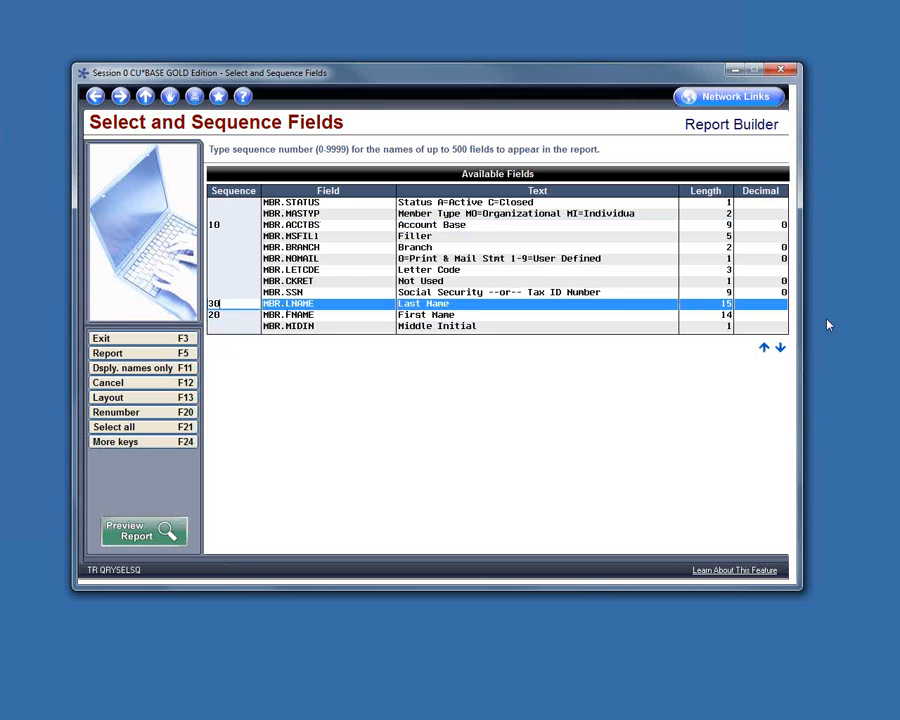
- Give the loan file's Current Account Balance field, LNS.CURBAL, the sequence number 40
{"action": "left_click", "coordinate": [780, 348]}
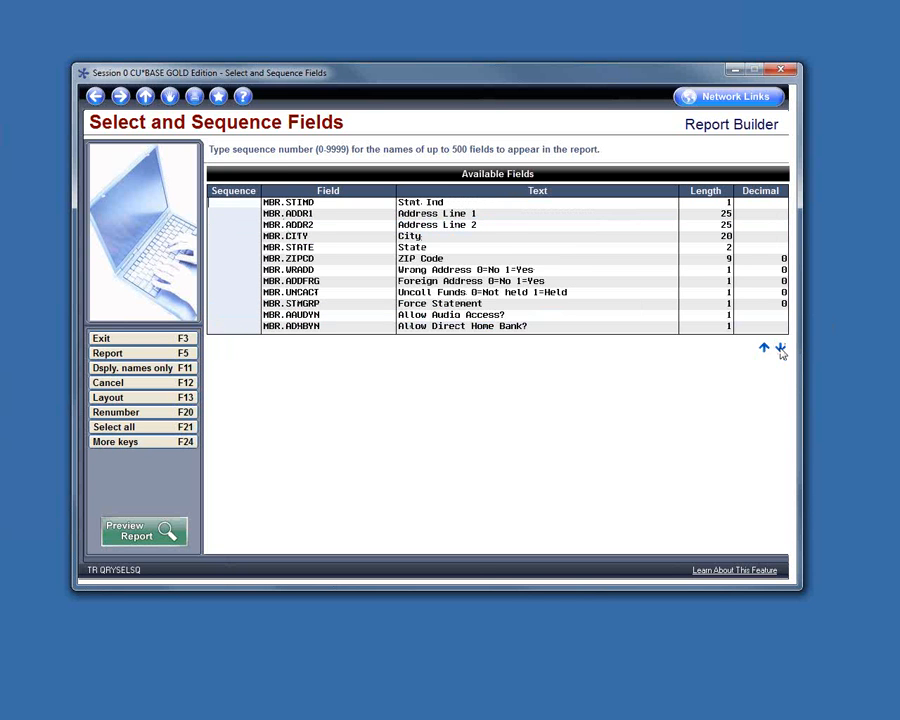
{"action": "left_click", "coordinate": [780, 348]}
{"action": "left_click", "coordinate": [780, 348]}
{"action": "left_click", "coordinate": [780, 348]}
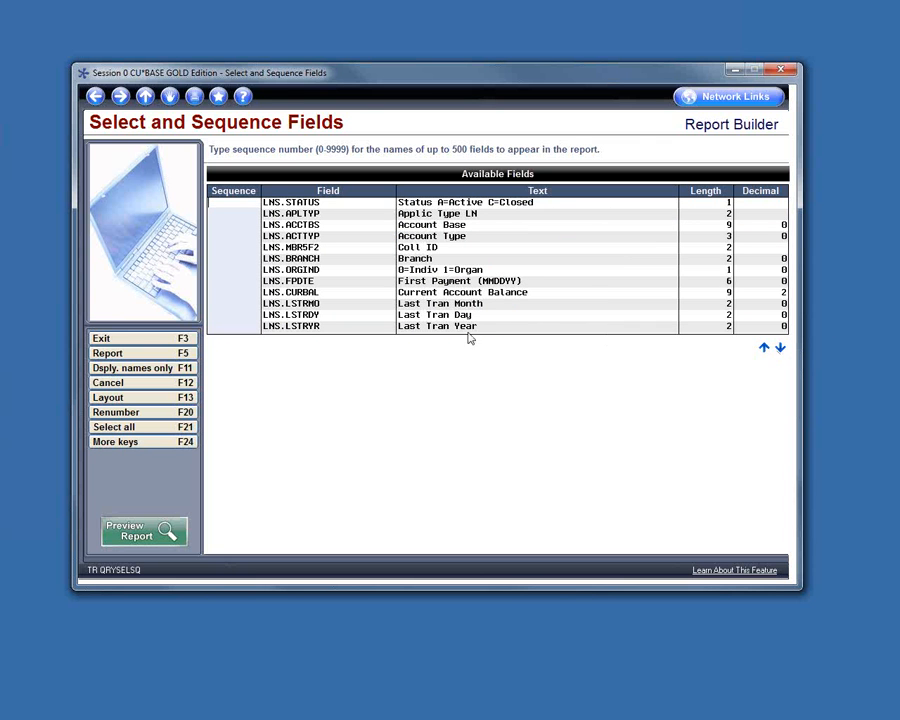
{"action": "left_click", "coordinate": [235, 292]}
{"action": "type", "text": "40"}
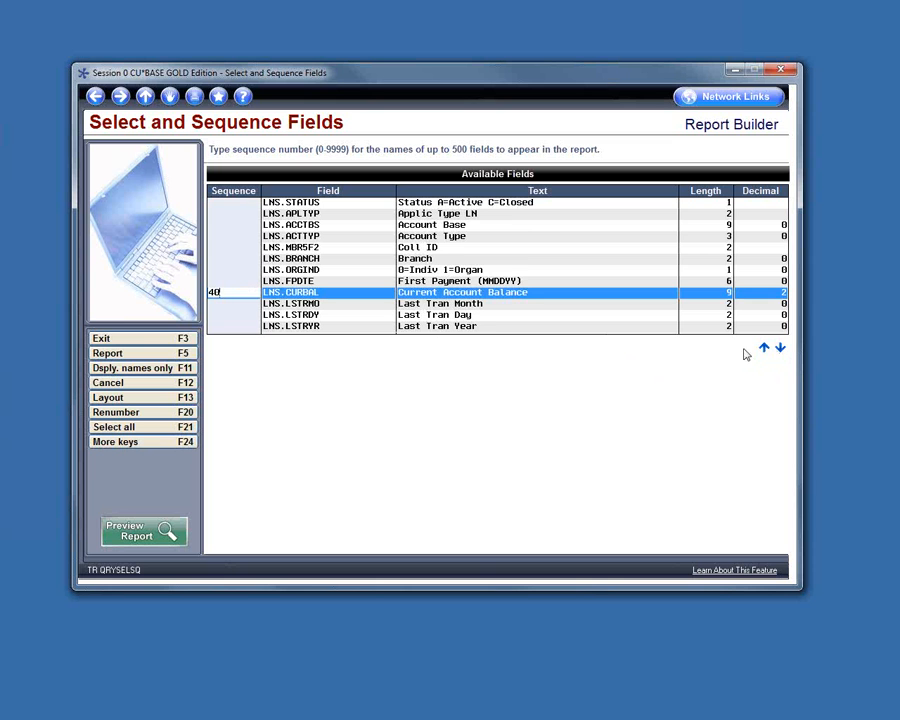
- Sequence the loan maturity fields LNS.MATMTH as 60, LNS.MATDAY as 70 and LNS.MATYR as 80
{"action": "left_click", "coordinate": [780, 348]}
{"action": "left_click", "coordinate": [780, 348]}
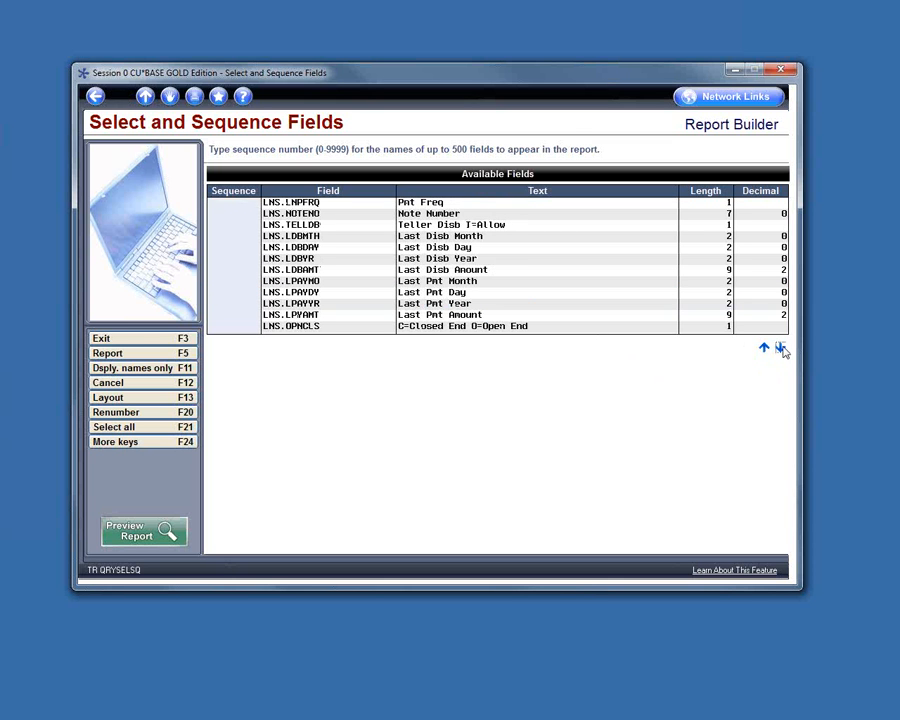
{"action": "left_click", "coordinate": [780, 348]}
{"action": "left_click", "coordinate": [780, 348]}
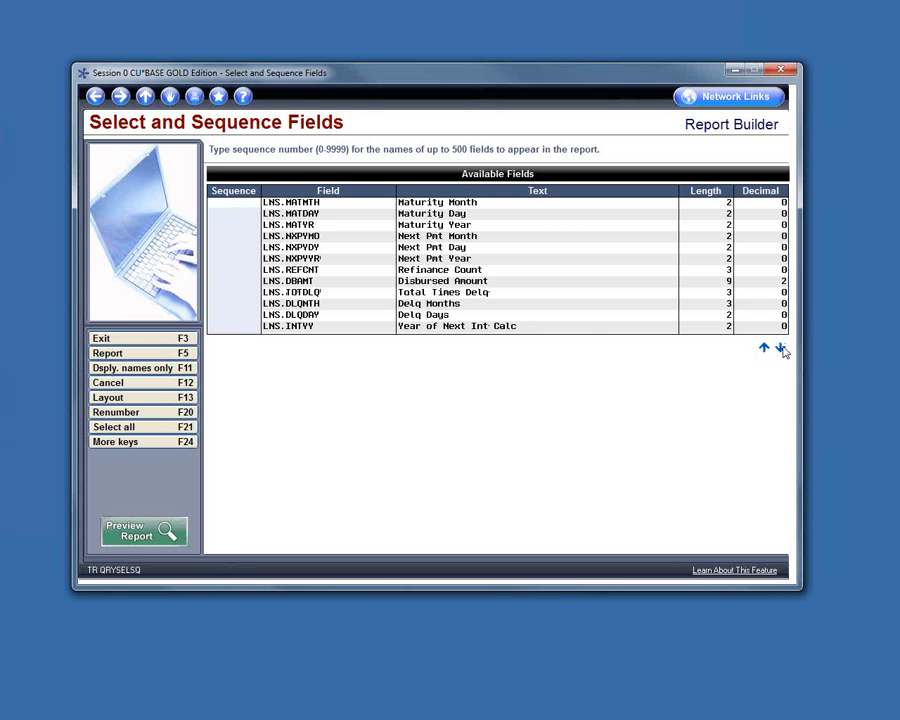
{"action": "left_click", "coordinate": [232, 203]}
{"action": "type", "text": "60"}
{"action": "key", "text": "Tab"}
{"action": "type", "text": "70"}
{"action": "key", "text": "Tab"}
{"action": "type", "text": "80"}
- Accept and confirm the field sequence, preview the report with the chosen columns, and return to the main menu
{"action": "key", "text": "Return"}
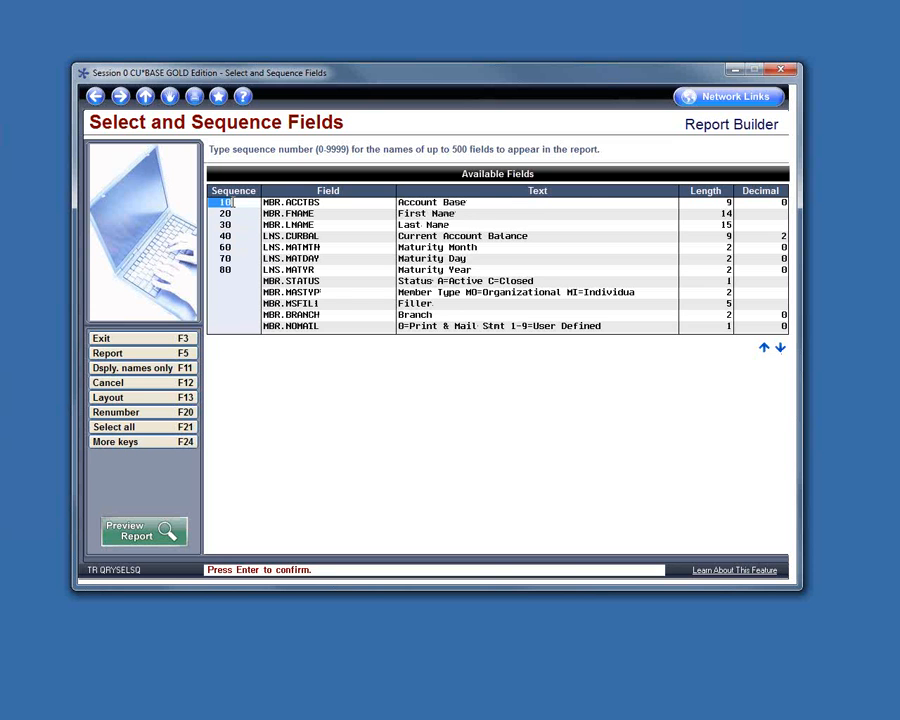
{"action": "key", "text": "Return"}
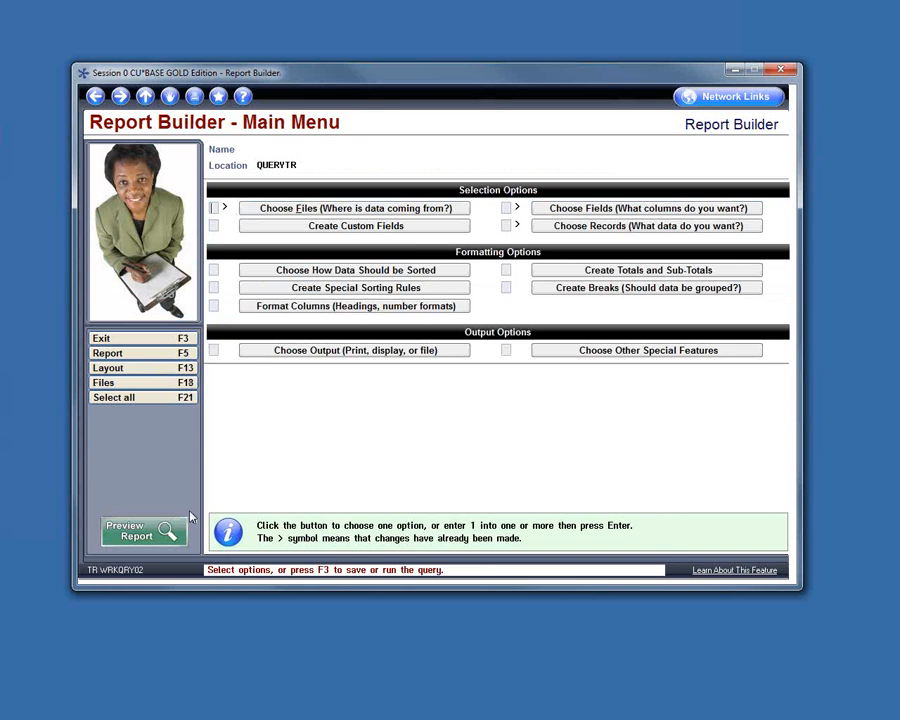
{"action": "left_click", "coordinate": [127, 533]}
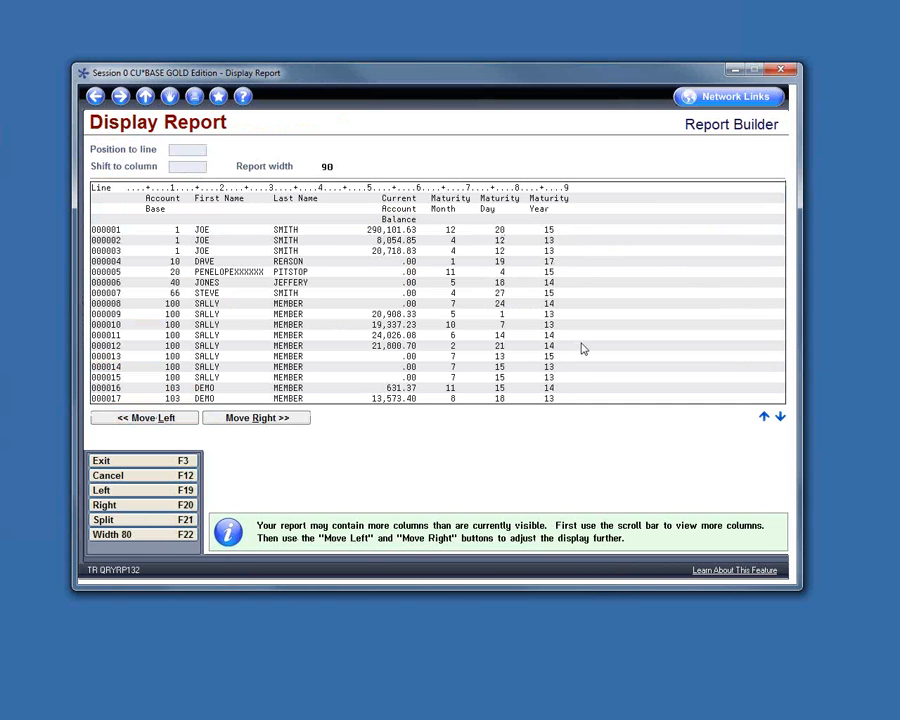
{"action": "left_click", "coordinate": [96, 98]}
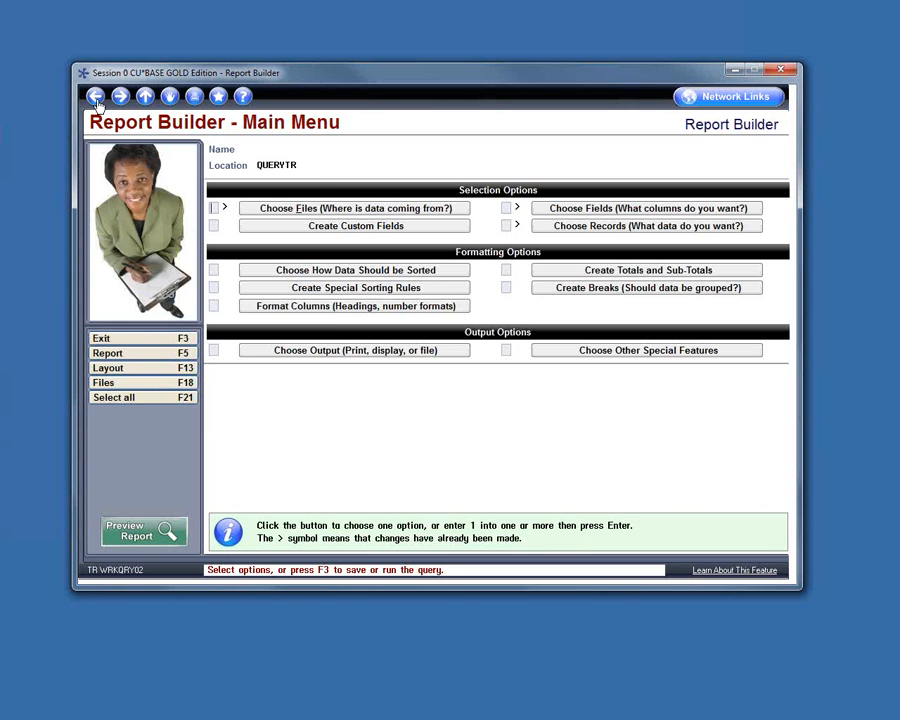
- Open the sort settings and give Maturity Year, LNS.MATYR, priority 10 with sort order A = Asc
{"action": "left_click", "coordinate": [340, 270]}
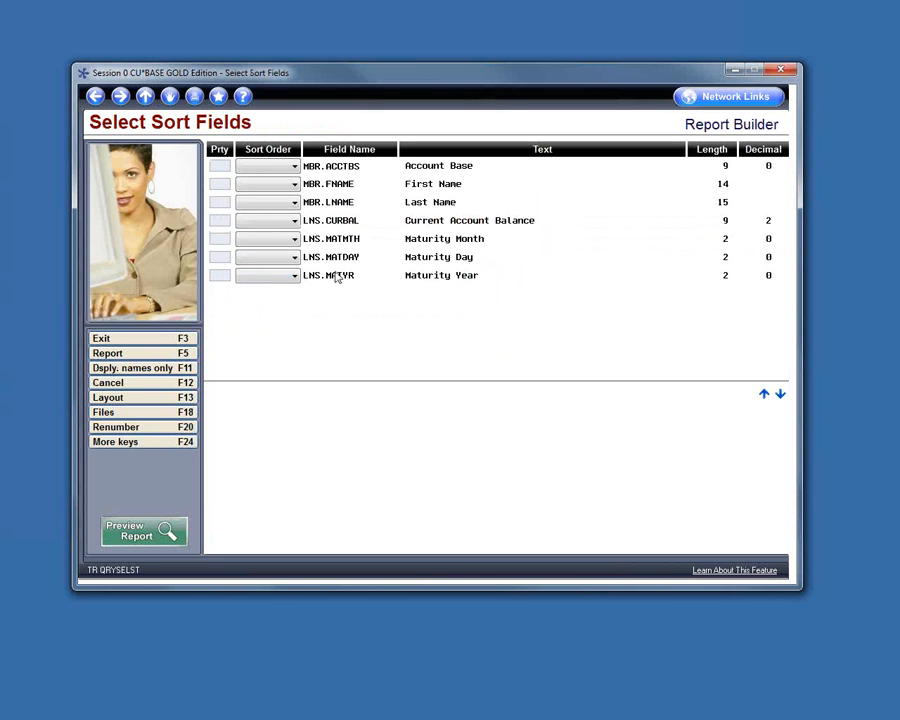
{"action": "left_click", "coordinate": [221, 275]}
{"action": "type", "text": "10"}
{"action": "left_click", "coordinate": [291, 277]}
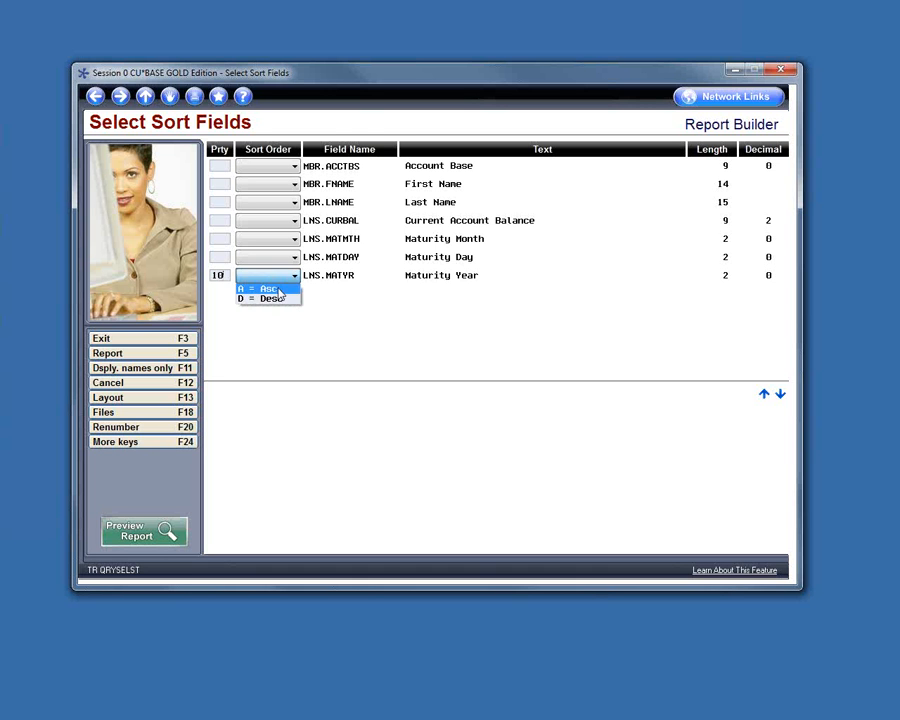
{"action": "left_click", "coordinate": [278, 288]}
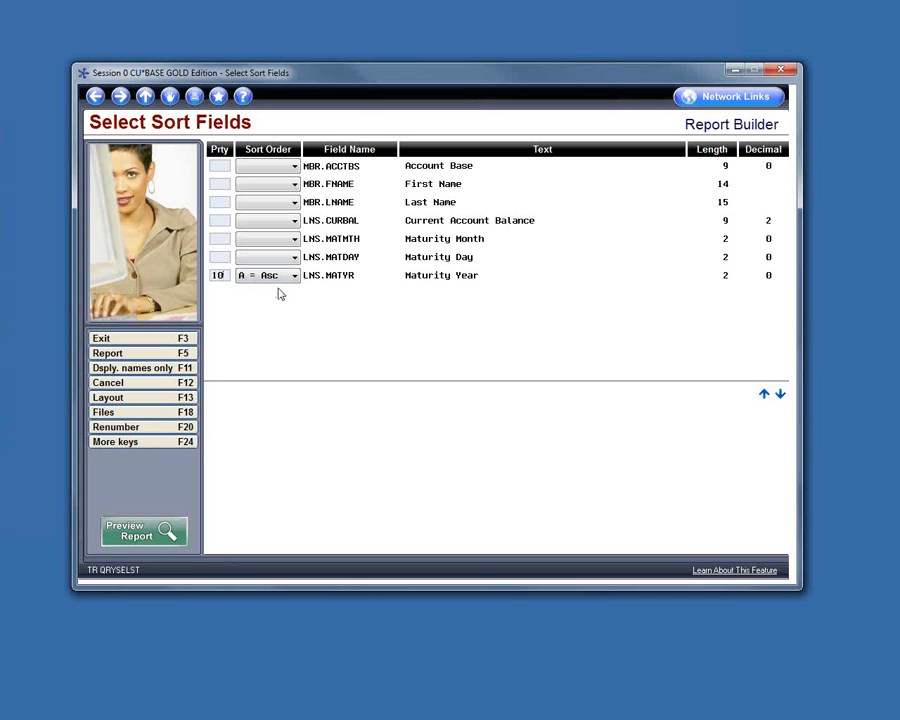
- Give Maturity Month, LNS.MATMTH, sort priority 20 with order A = Asc, and accept and confirm the sort fields
{"action": "left_click", "coordinate": [221, 239]}
{"action": "type", "text": "20"}
{"action": "left_click", "coordinate": [293, 239]}
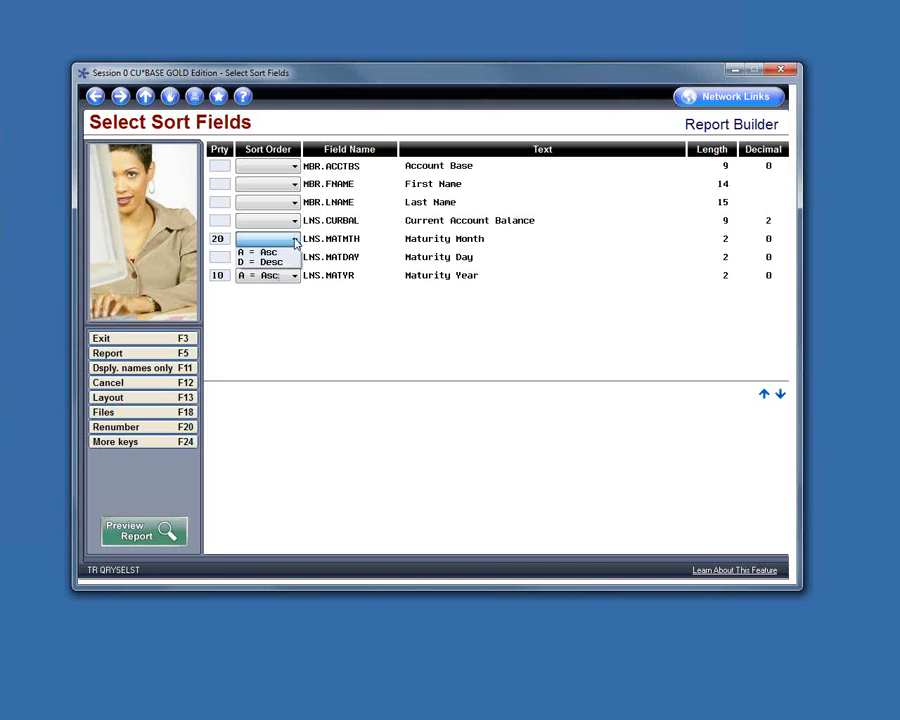
{"action": "left_click", "coordinate": [268, 252]}
{"action": "key", "text": "Return"}
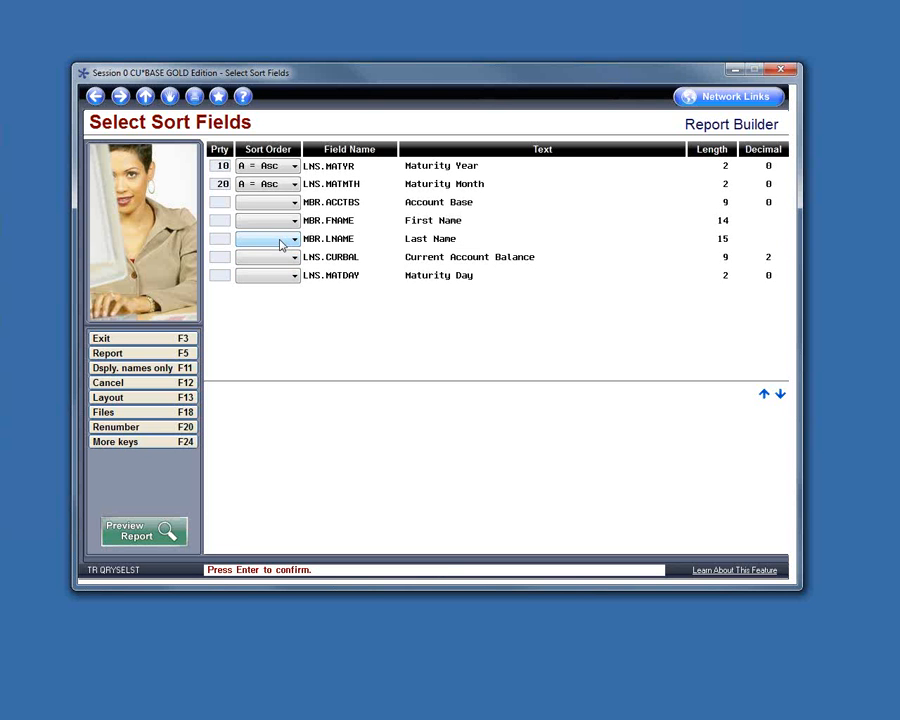
{"action": "key", "text": "Return"}
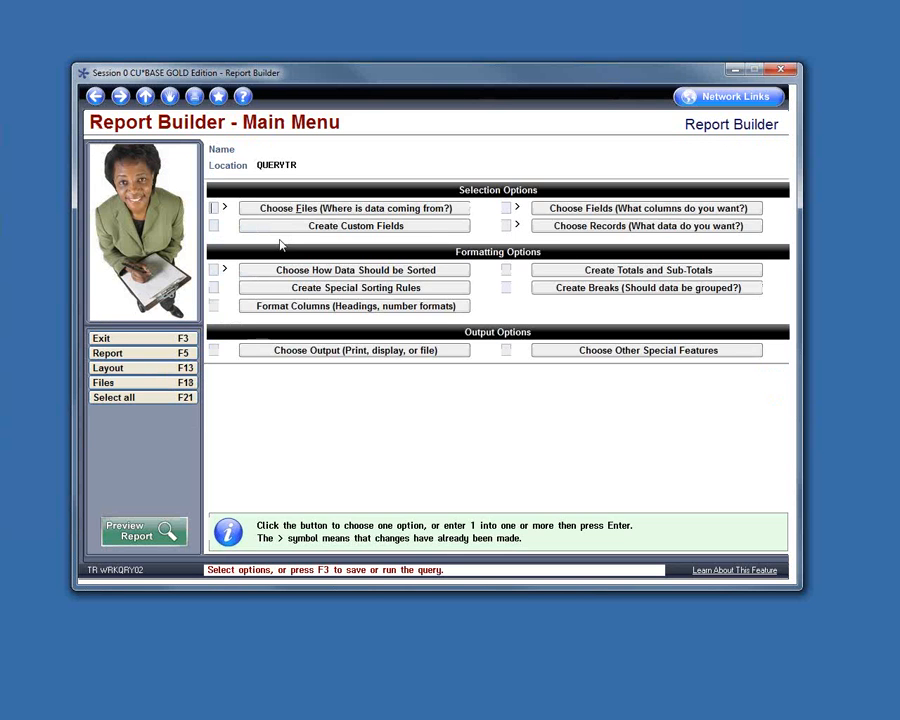
- Preview the report and page through its records to examine the sorting by maturity year and month, then return to the main menu
{"action": "left_click", "coordinate": [148, 537]}
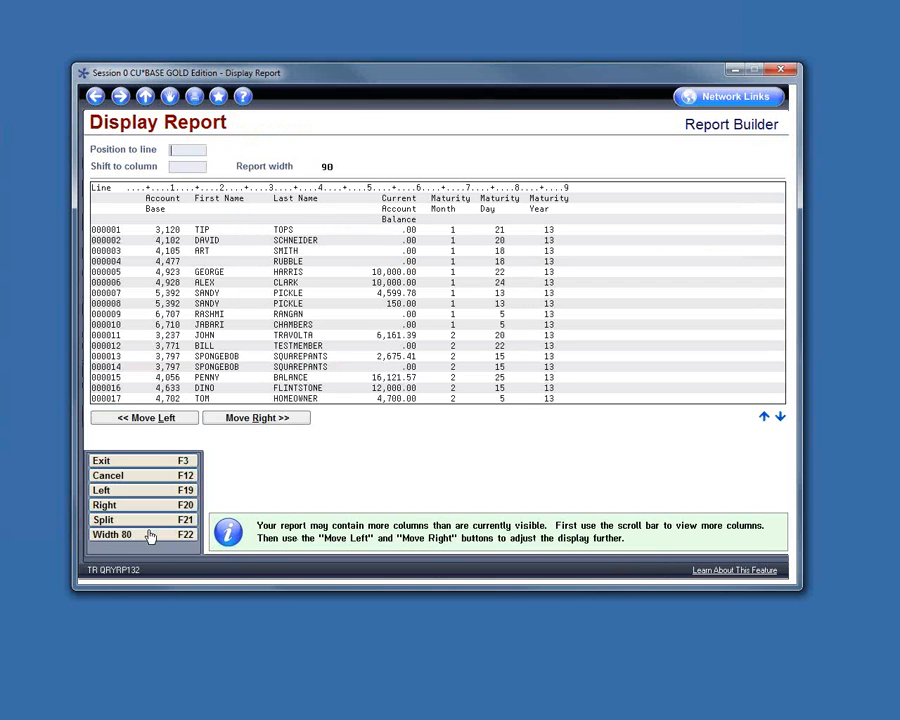
{"action": "left_click", "coordinate": [781, 417]}
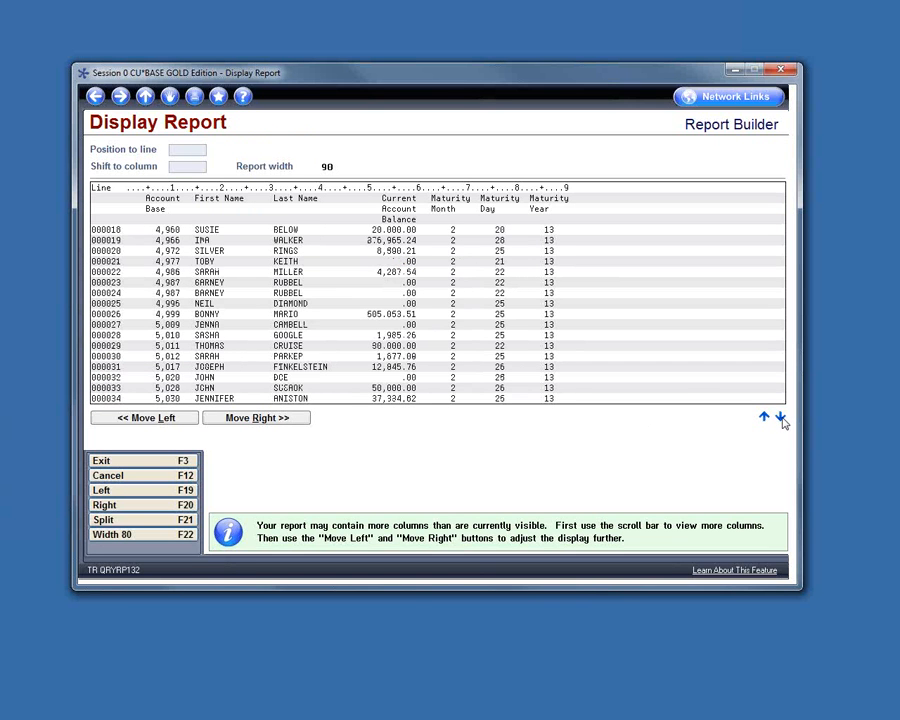
{"action": "left_click", "coordinate": [781, 418]}
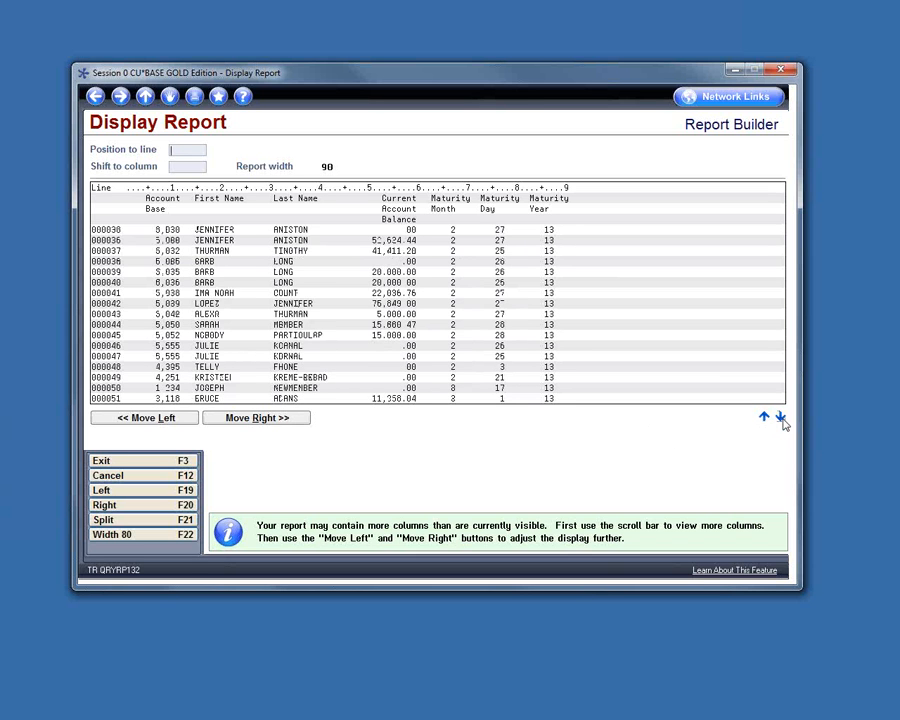
{"action": "left_click", "coordinate": [781, 418]}
{"action": "left_click", "coordinate": [781, 418]}
{"action": "left_click", "coordinate": [781, 418]}
{"action": "left_click", "coordinate": [781, 418]}
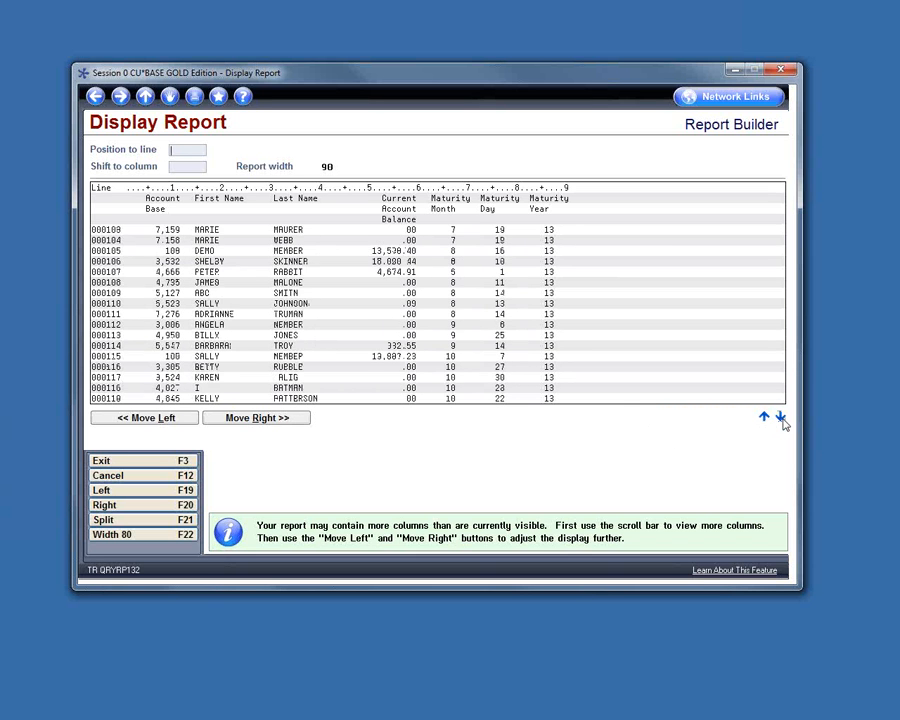
{"action": "left_click", "coordinate": [781, 418]}
{"action": "left_click", "coordinate": [781, 418]}
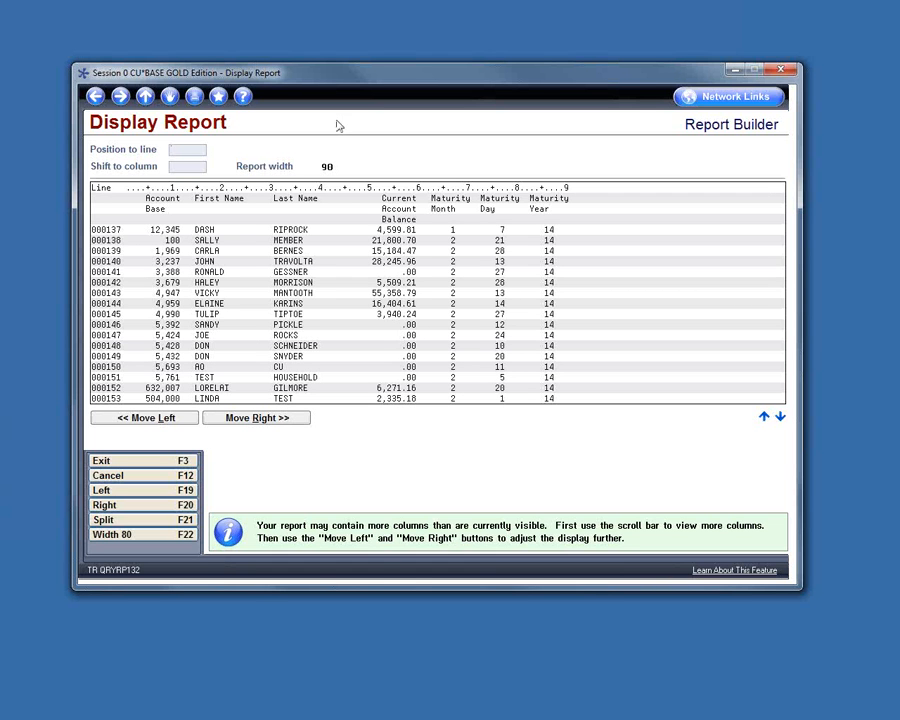
{"action": "left_click", "coordinate": [96, 97]}
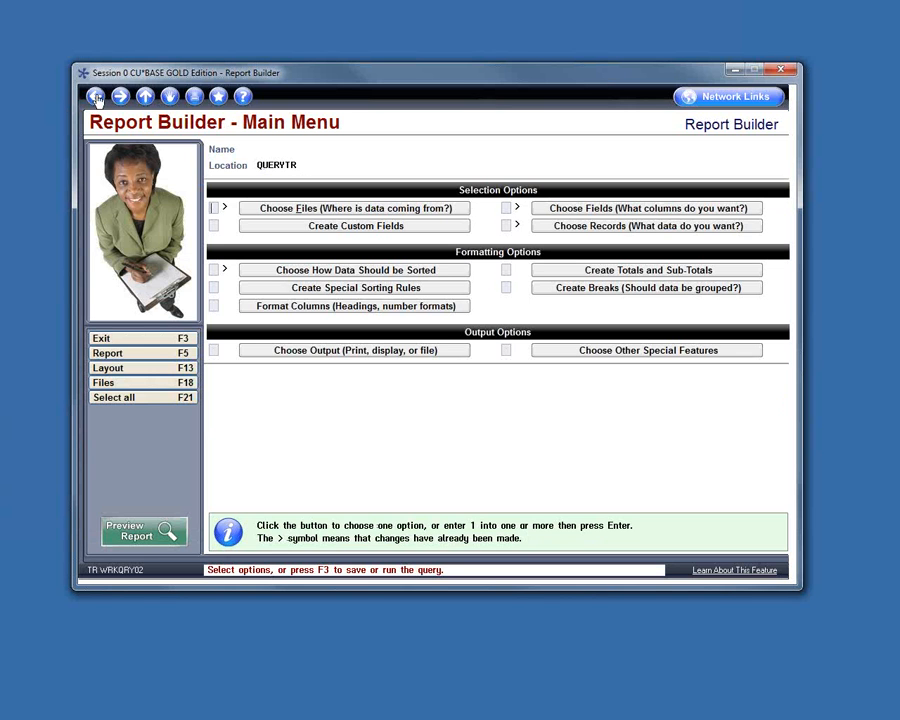
- Exit the query without saving its definition, keeping the run option 3 = Do Not Run
{"action": "left_click", "coordinate": [96, 97]}
{"action": "left_click", "coordinate": [213, 150]}
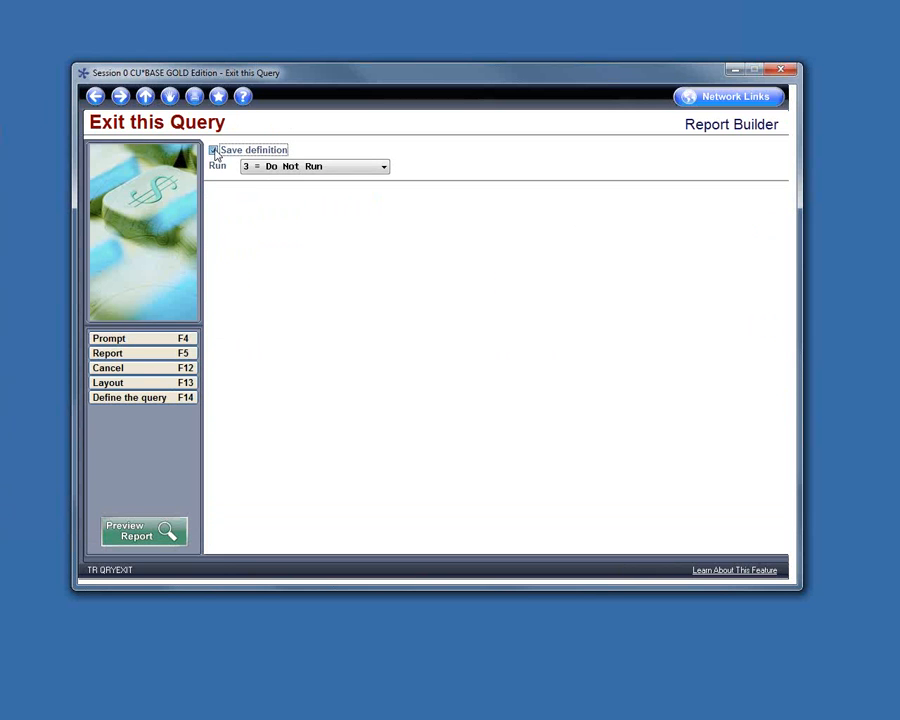
{"action": "left_click", "coordinate": [120, 97]}
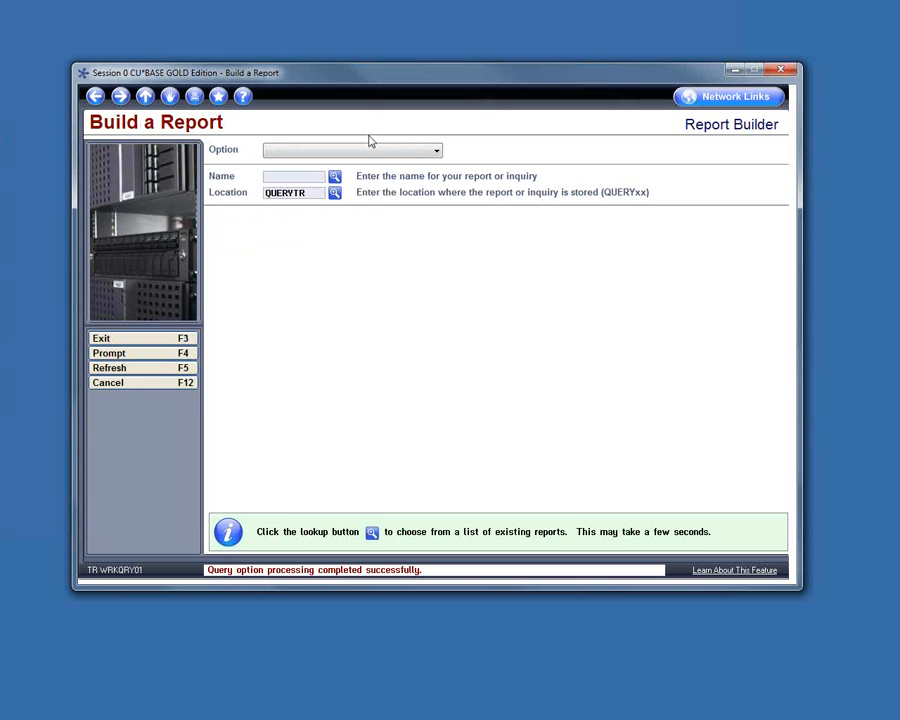
- Create a new report in location QUERYTR and choose MASTER from FILETR as its first file
{"action": "left_click", "coordinate": [437, 151]}
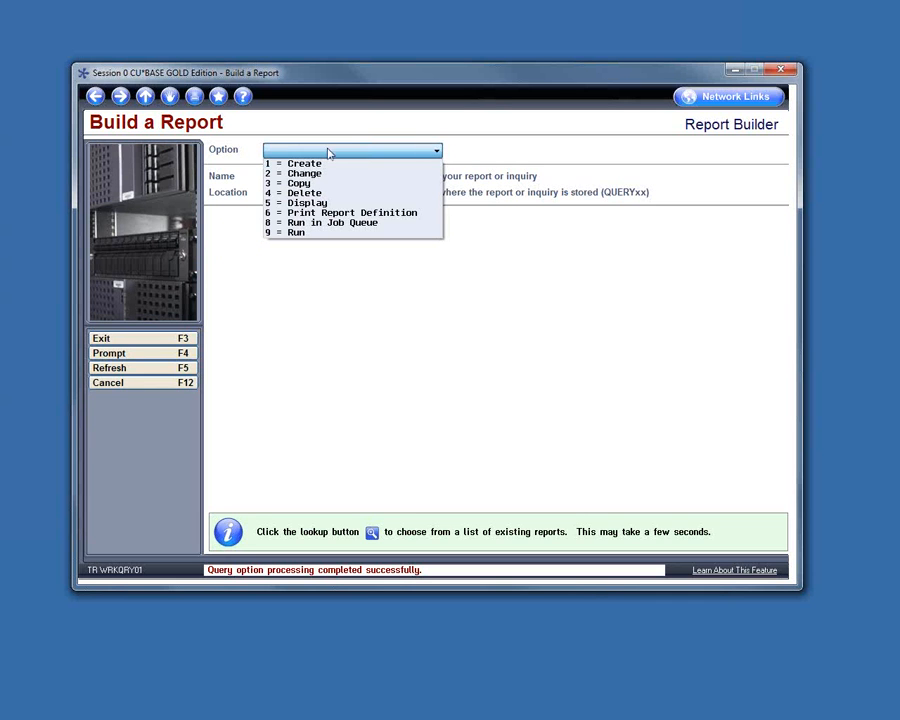
{"action": "left_click", "coordinate": [282, 165]}
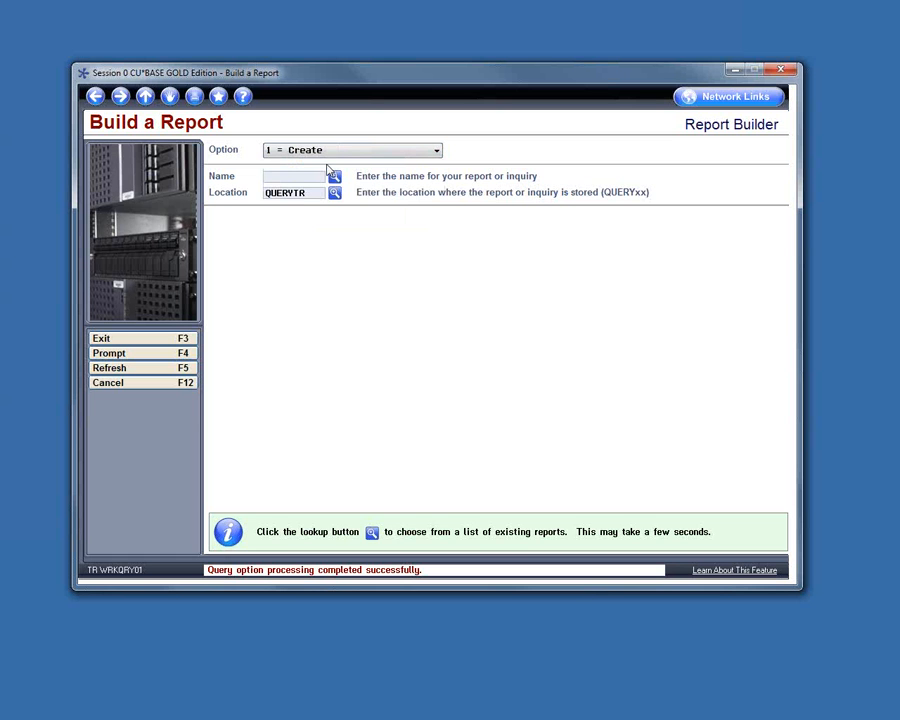
{"action": "key", "text": "Return"}
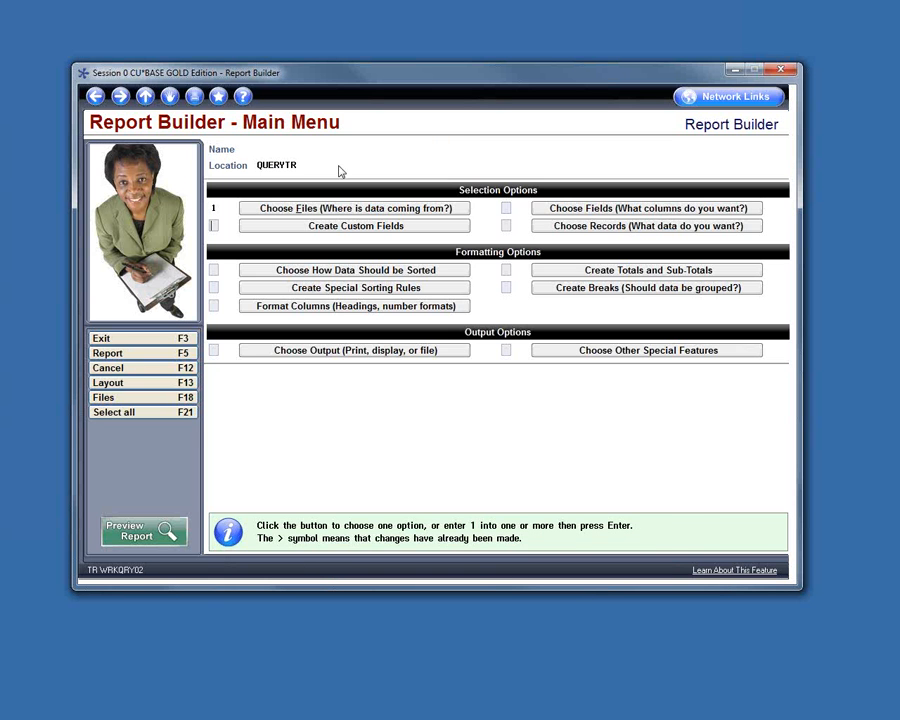
{"action": "left_click", "coordinate": [340, 207]}
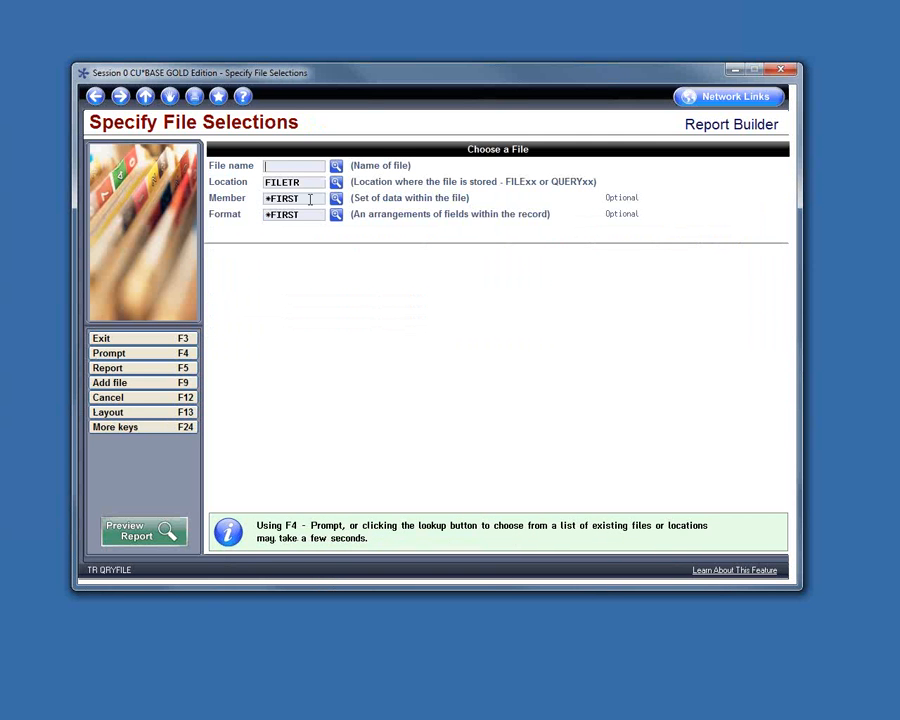
{"action": "type", "text": "master"}
{"action": "key", "text": "Return"}
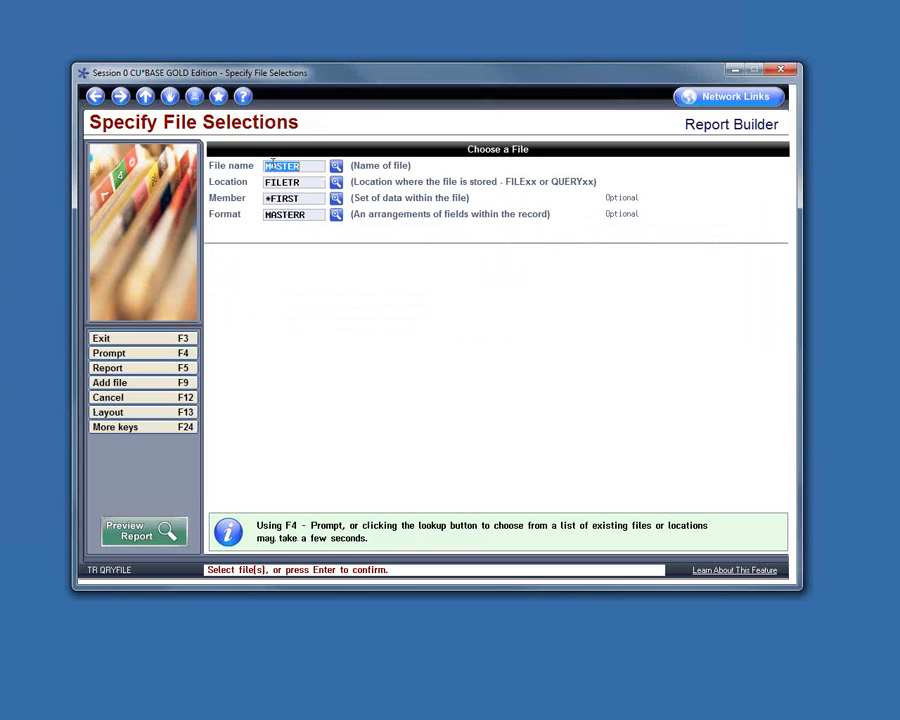
- Add MEMBER2 as the second file and confirm the file selections
{"action": "left_click", "coordinate": [137, 385]}
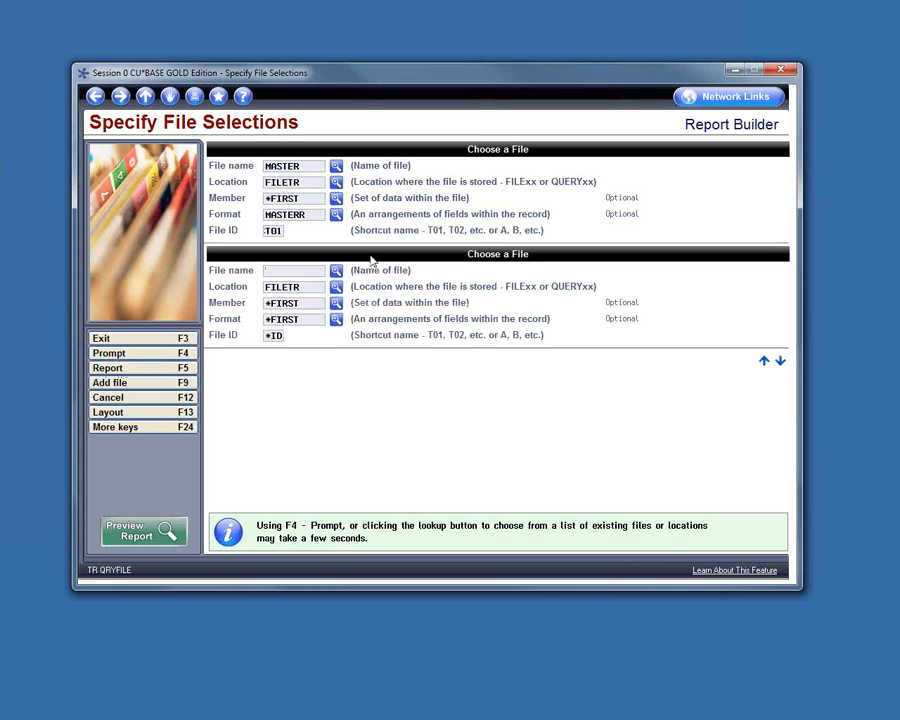
{"action": "type", "text": "member2"}
{"action": "key", "text": "Return"}
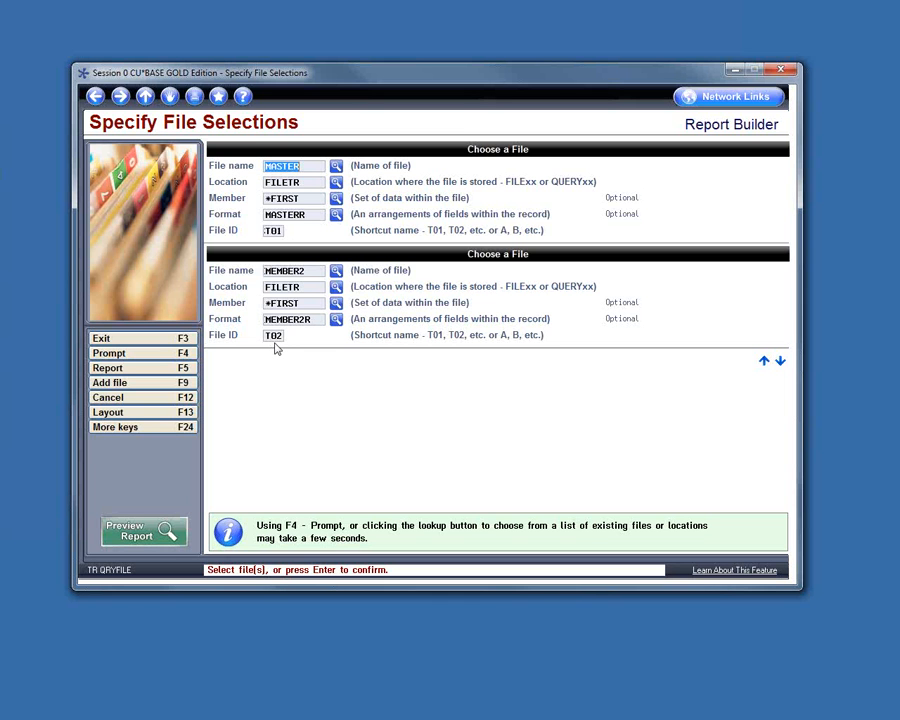
{"action": "key", "text": "Return"}
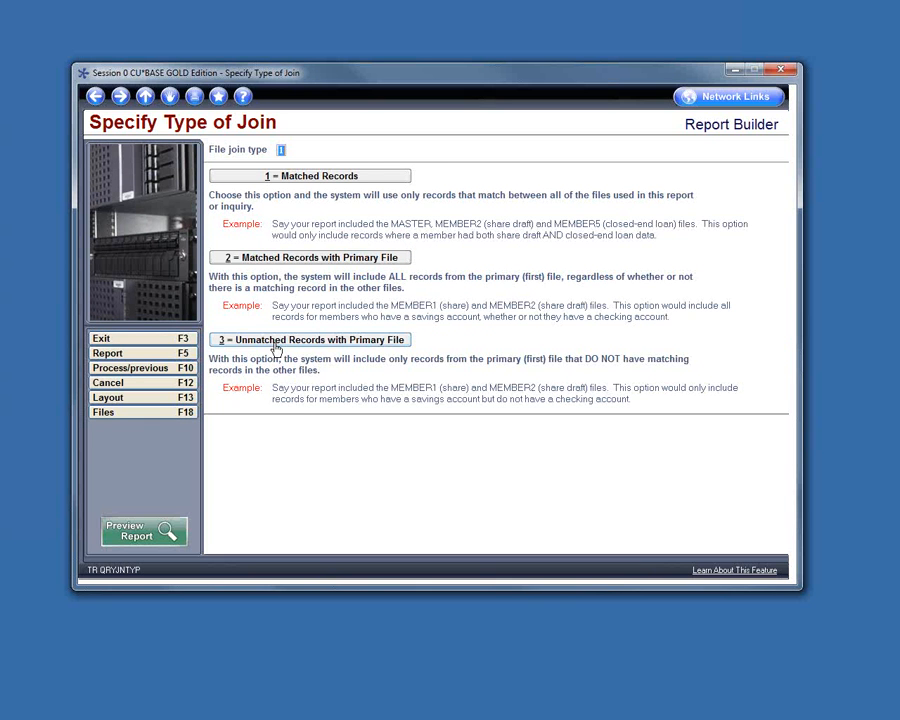
- Join the files as 3 = Unmatched Records with Primary File where T01.ACCTBS EQ T02.ACCTBS, and preview the report before returning to the main menu
{"action": "left_click", "coordinate": [340, 346]}
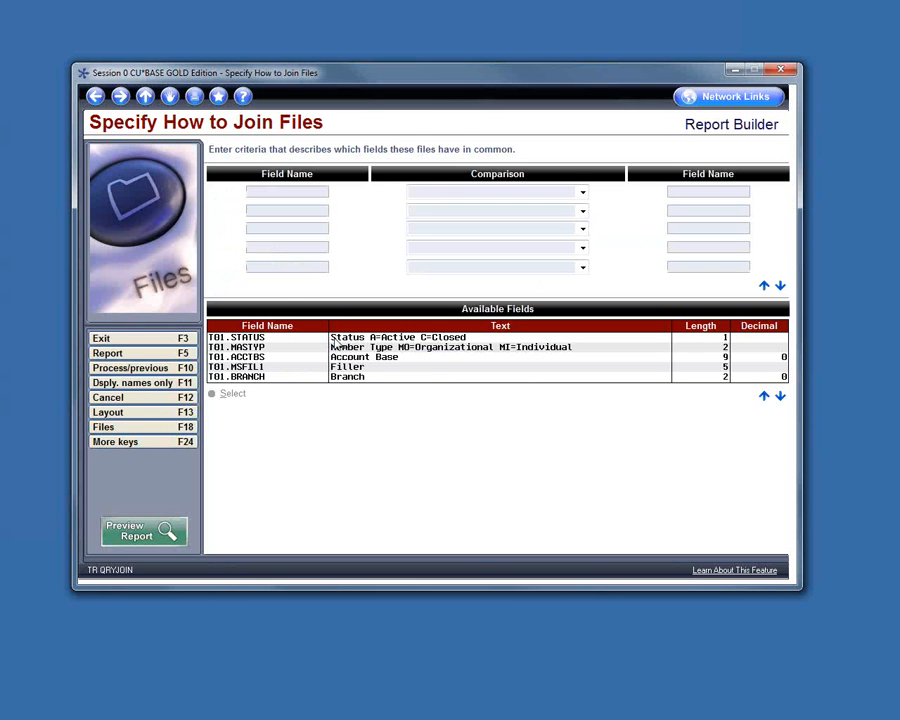
{"action": "double_click", "coordinate": [395, 363]}
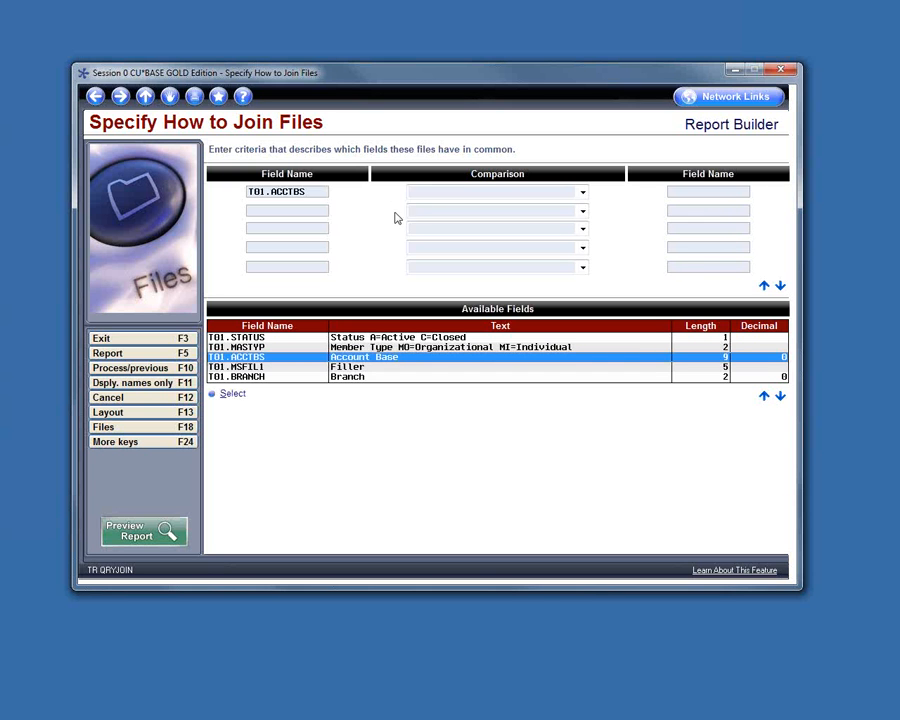
{"action": "left_click", "coordinate": [583, 196]}
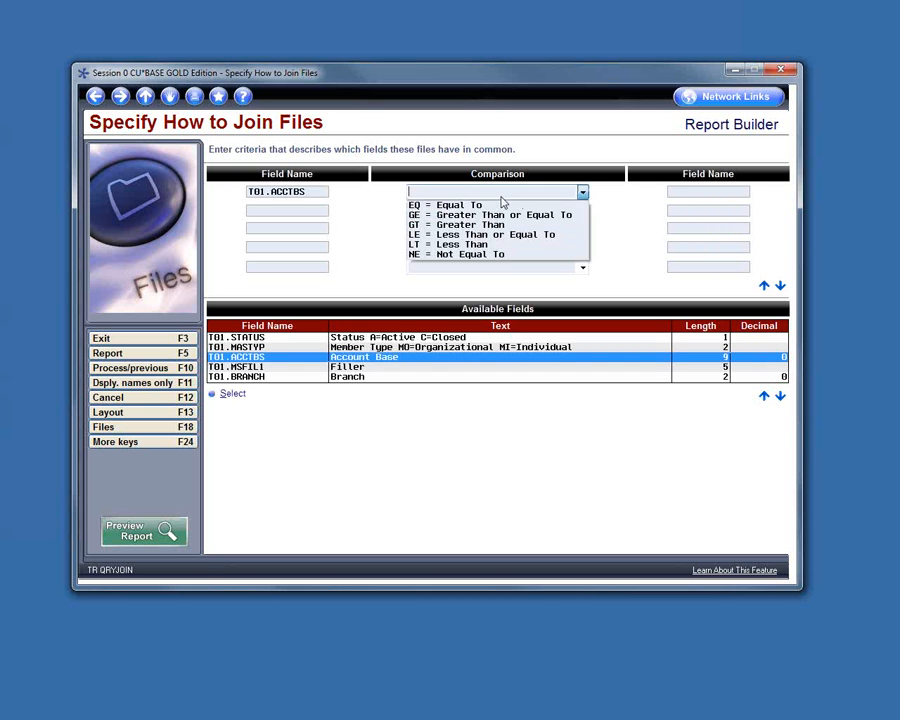
{"action": "left_click", "coordinate": [470, 202]}
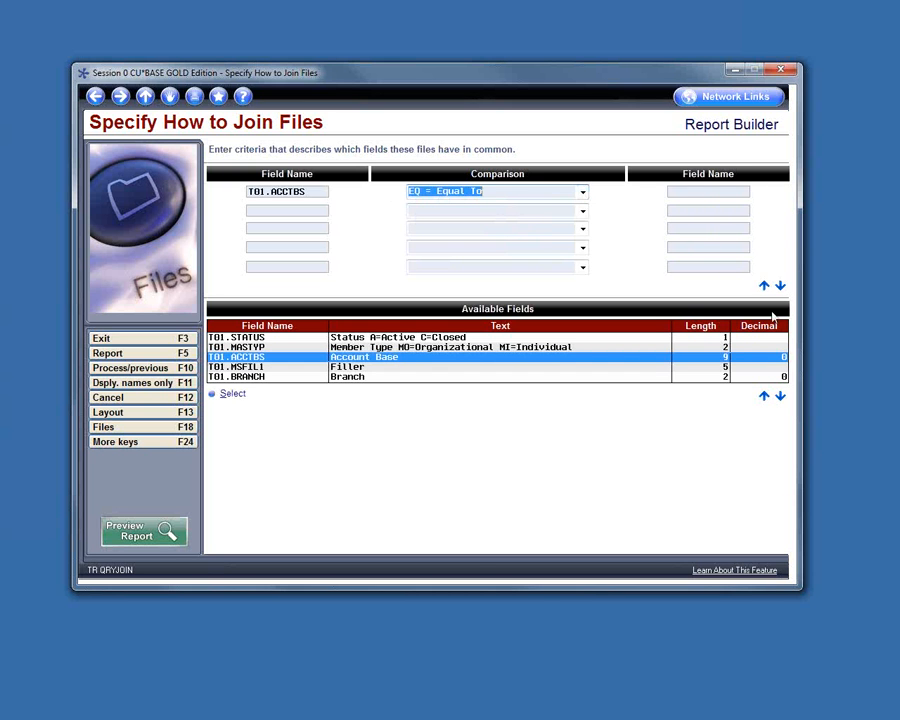
{"action": "left_click", "coordinate": [677, 192]}
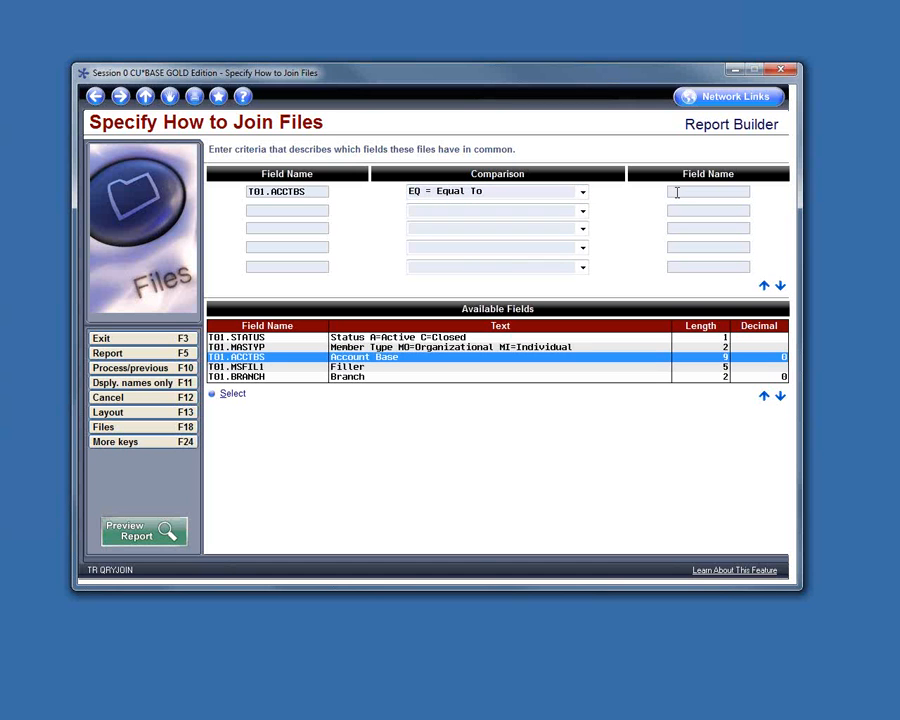
{"action": "type", "text": "t02.acctbs"}
{"action": "key", "text": "Return"}
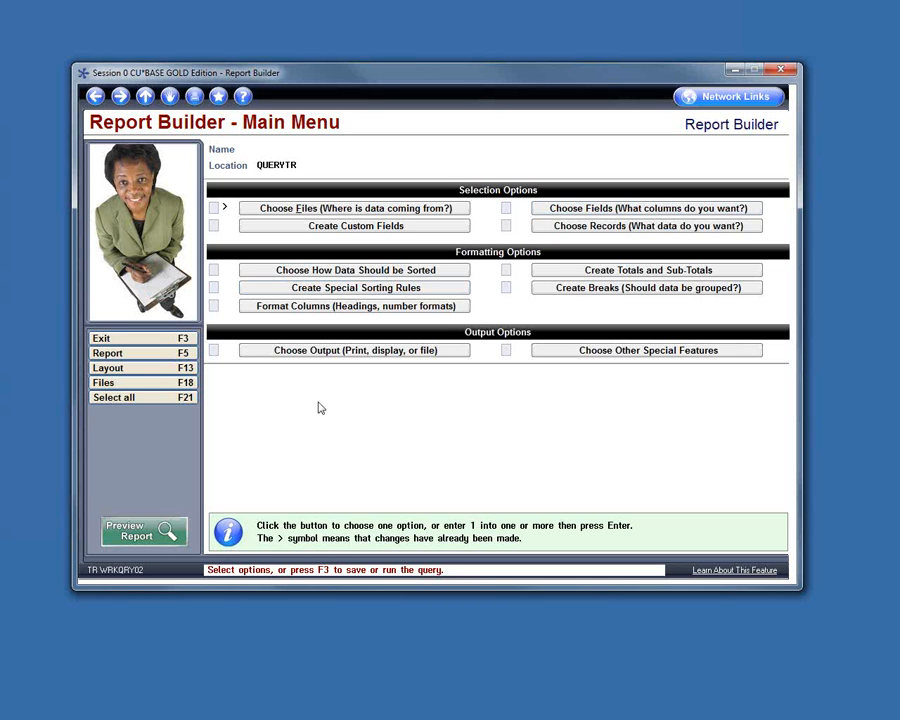
{"action": "left_click", "coordinate": [149, 533]}
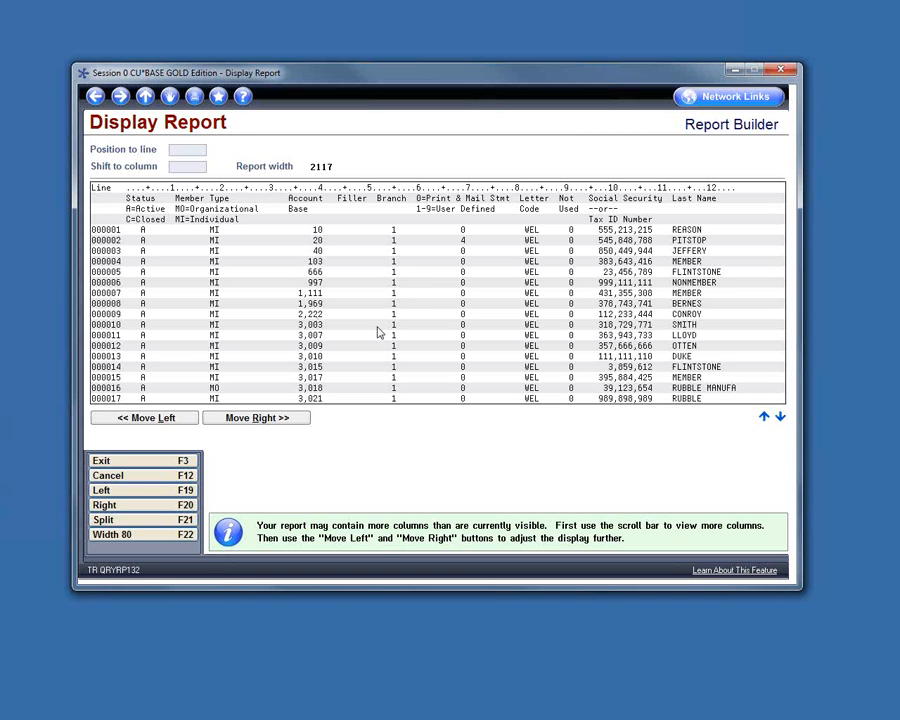
{"action": "left_click", "coordinate": [95, 97]}
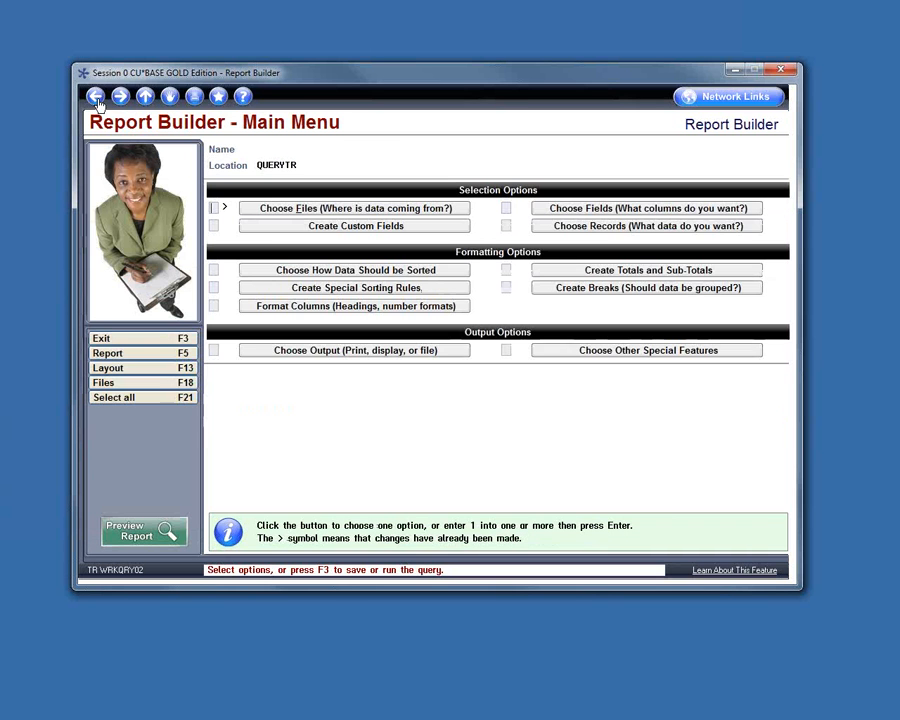
- Limit the records to T01.STATUS EQ 'A', and preview the report before returning to the main menu
{"action": "left_click", "coordinate": [620, 228]}
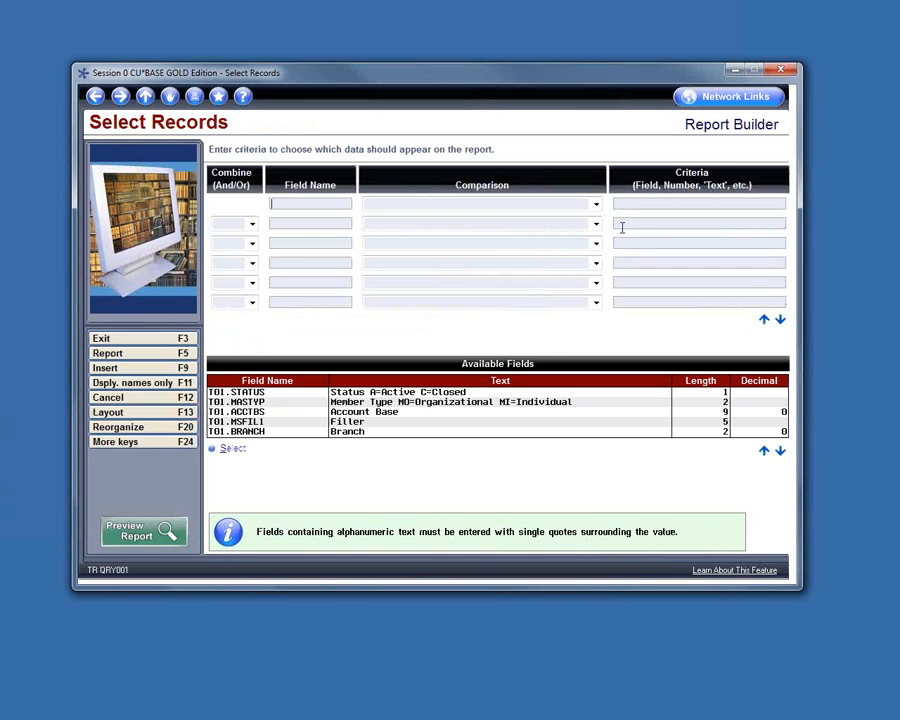
{"action": "double_click", "coordinate": [403, 394]}
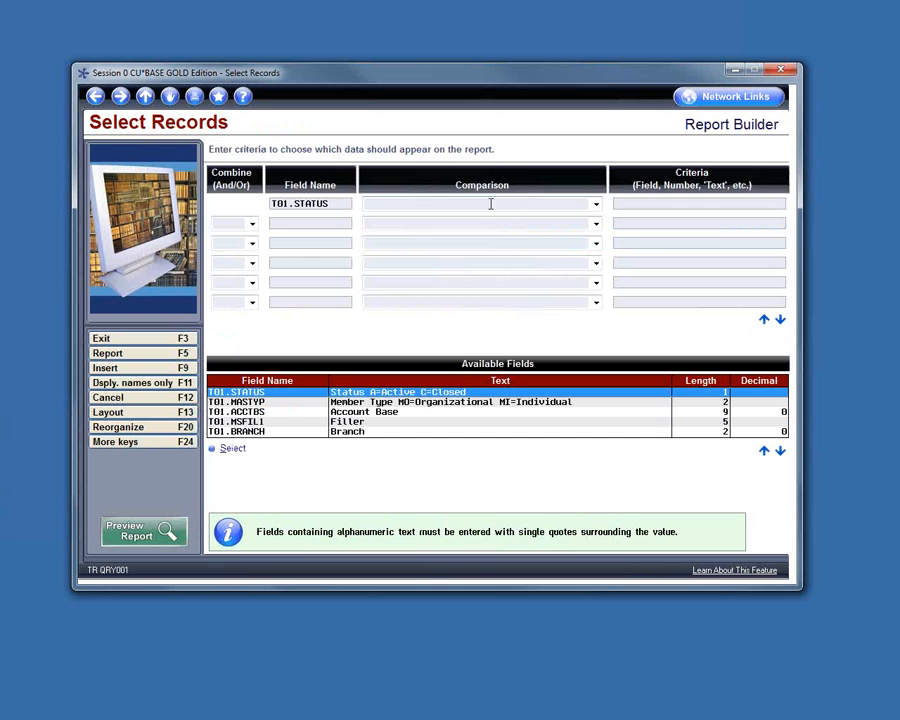
{"action": "left_click", "coordinate": [596, 204]}
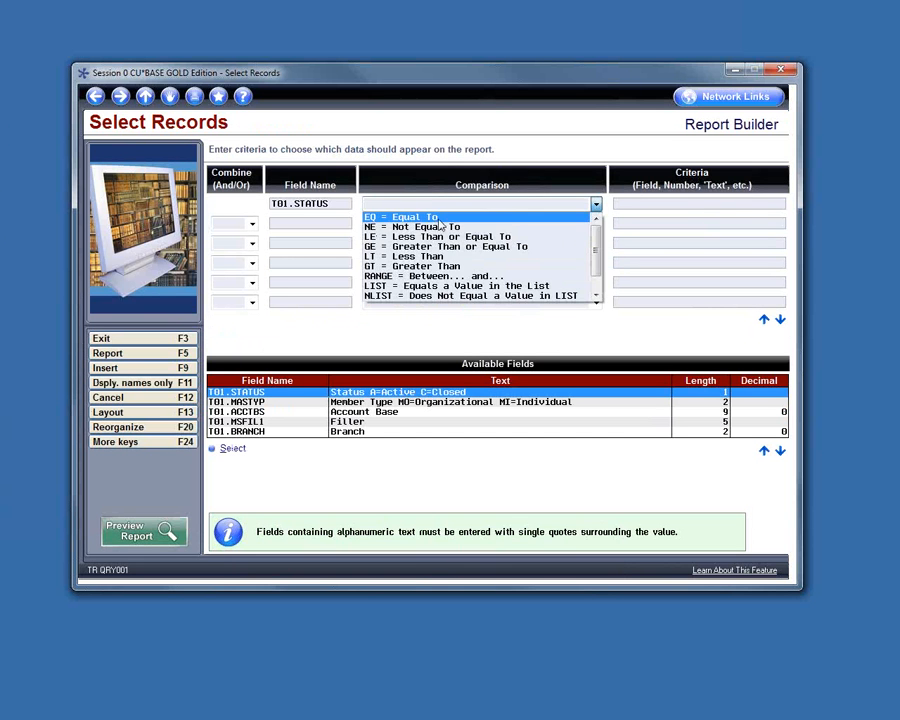
{"action": "left_click", "coordinate": [438, 220]}
{"action": "left_click", "coordinate": [625, 203]}
{"action": "type", "text": "'"}
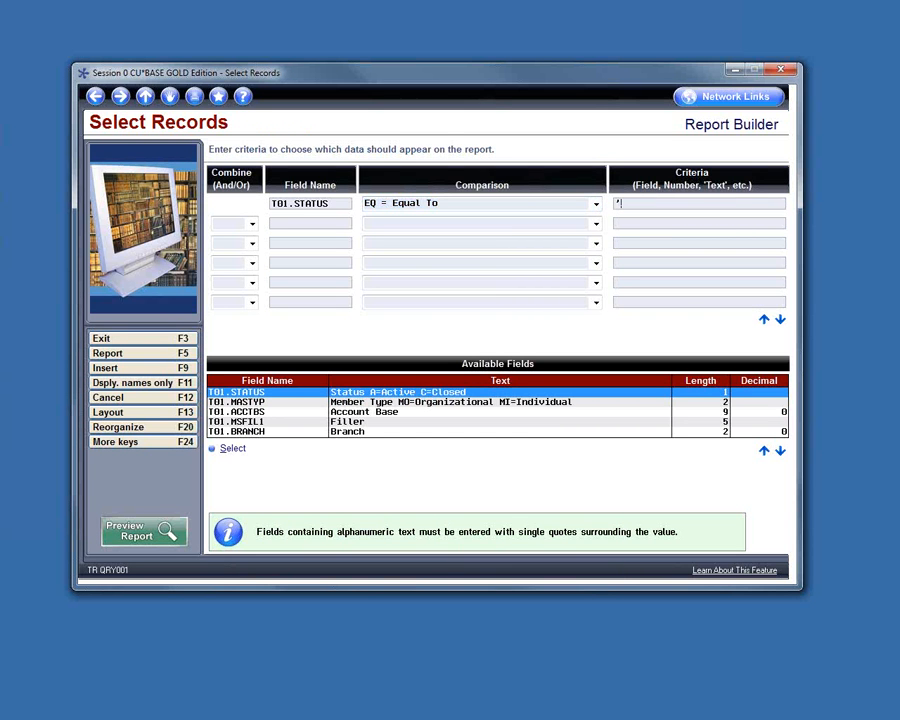
{"action": "type", "text": "A'"}
{"action": "key", "text": "Return"}
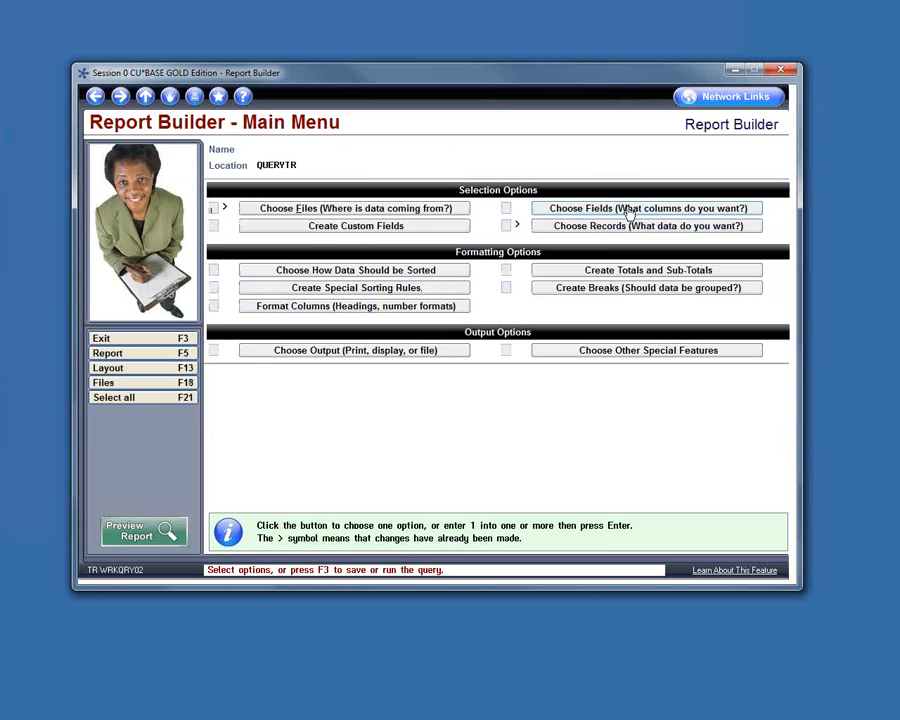
{"action": "left_click", "coordinate": [155, 535]}
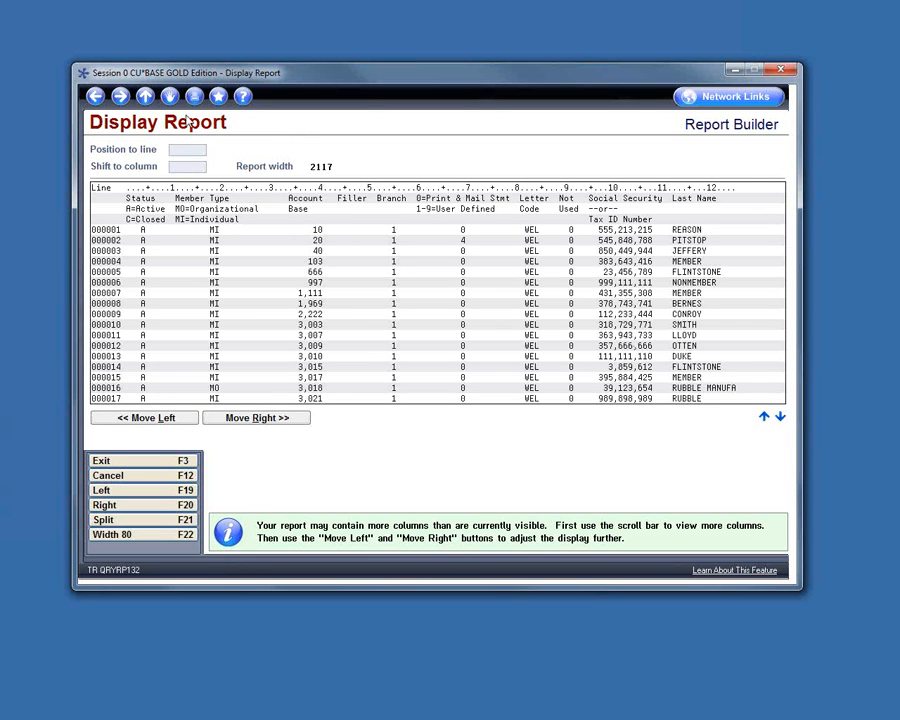
{"action": "left_click", "coordinate": [96, 97]}
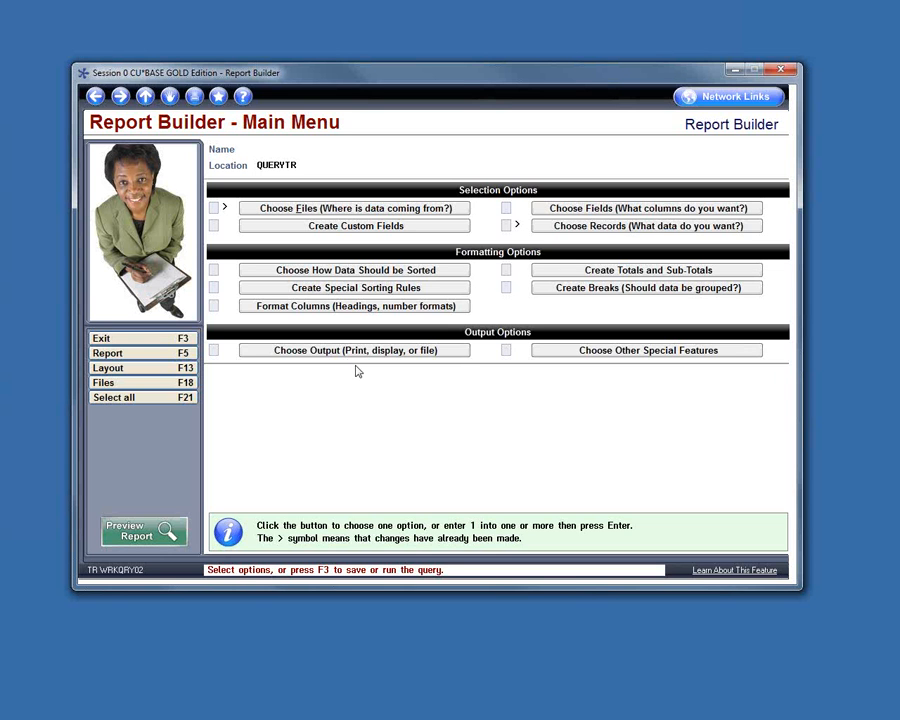
- Exit the unmatched-records query without saving its definition and without running it
{"action": "left_click", "coordinate": [96, 97]}
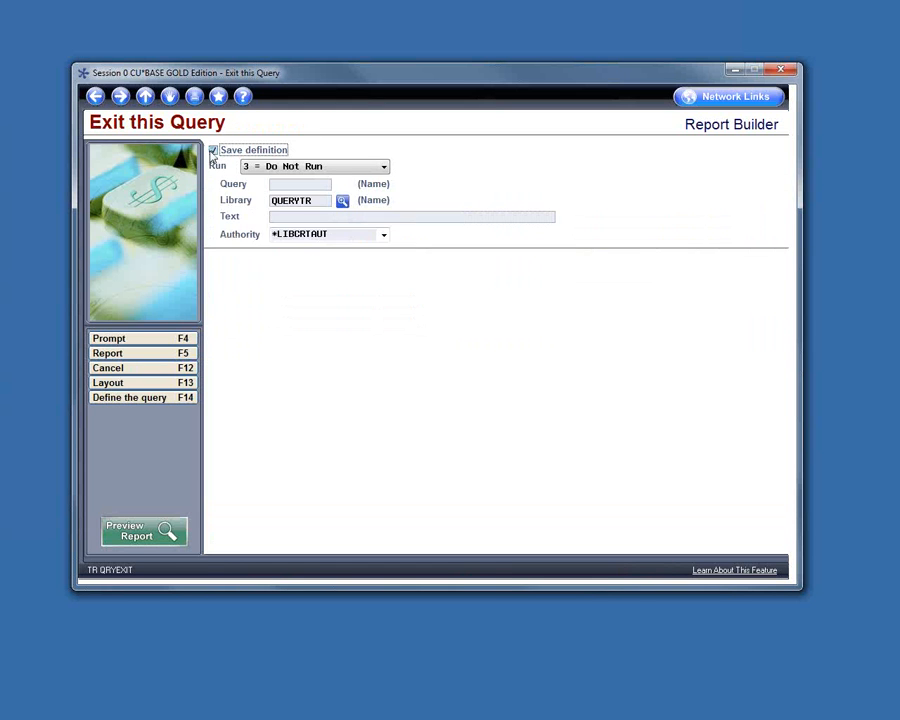
{"action": "left_click", "coordinate": [213, 150]}
{"action": "left_click", "coordinate": [120, 97]}
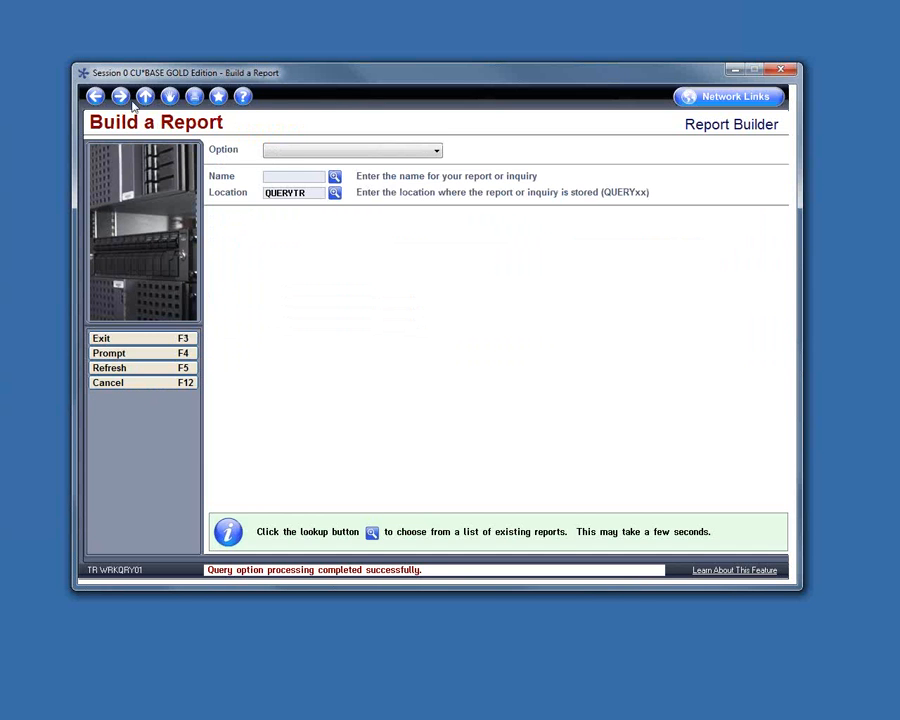
- Create another report in QUERYTR and choose MASTER as its primary file
{"action": "left_click", "coordinate": [388, 154]}
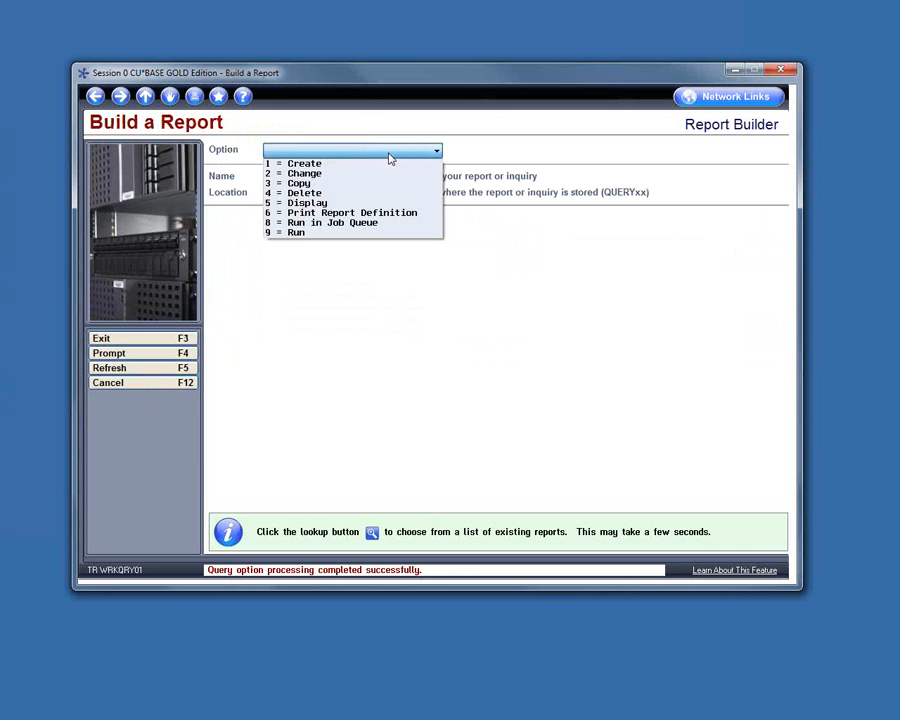
{"action": "left_click", "coordinate": [314, 166]}
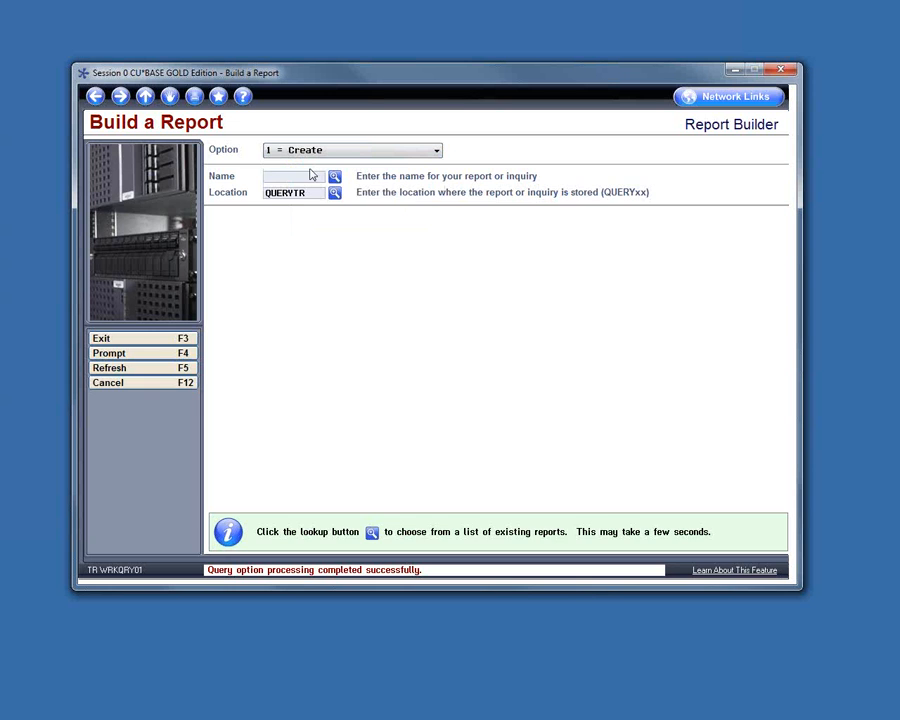
{"action": "key", "text": "Return"}
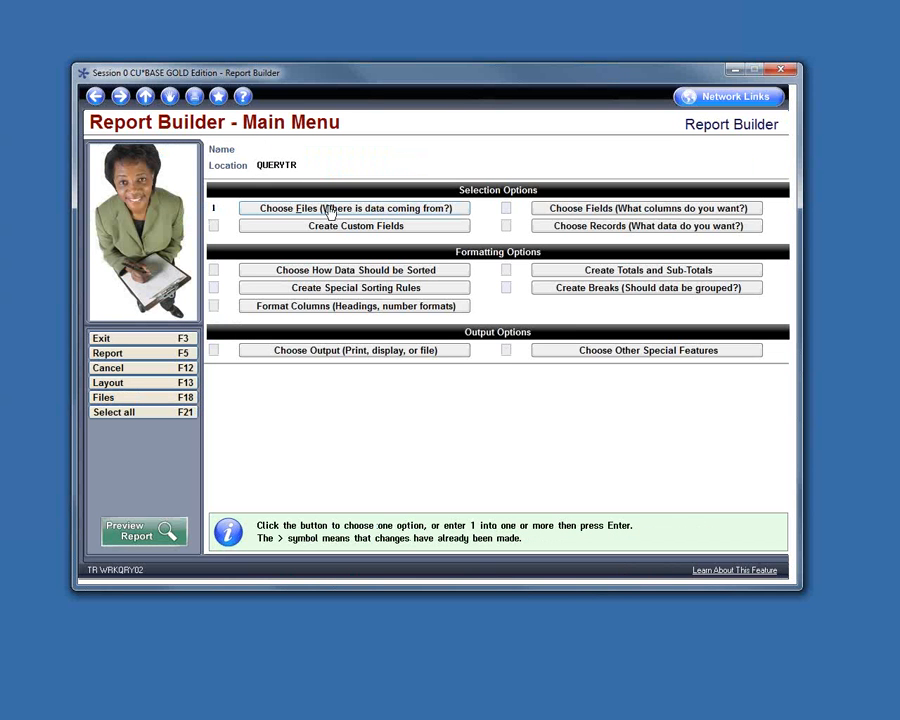
{"action": "left_click", "coordinate": [330, 210]}
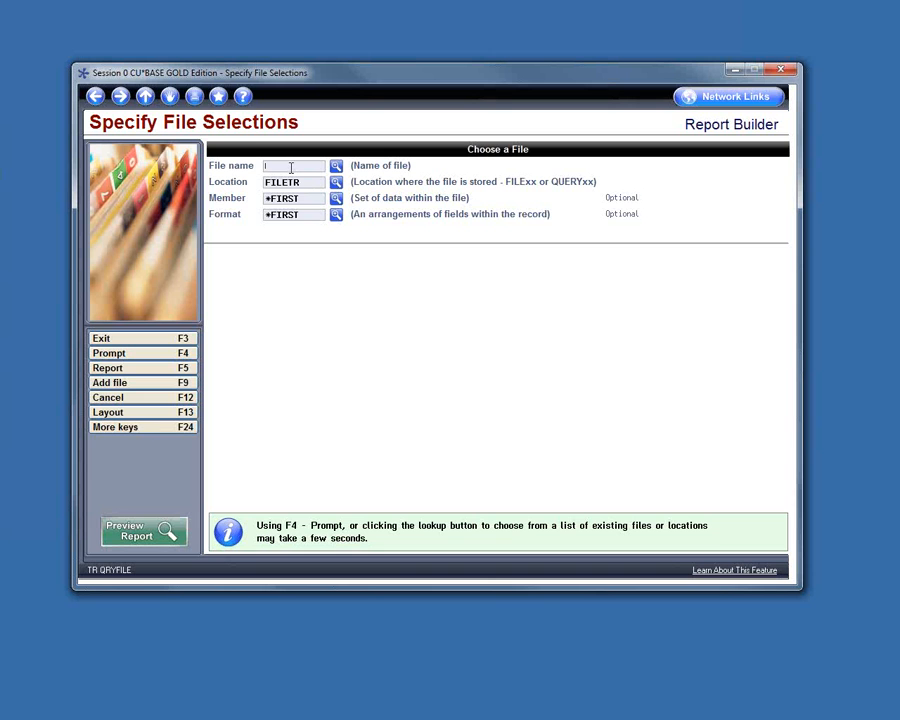
{"action": "type", "text": "master"}
{"action": "key", "text": "Return"}
- Add MEMBER2 from FILETR as the second file of the new report
{"action": "left_click", "coordinate": [145, 388]}
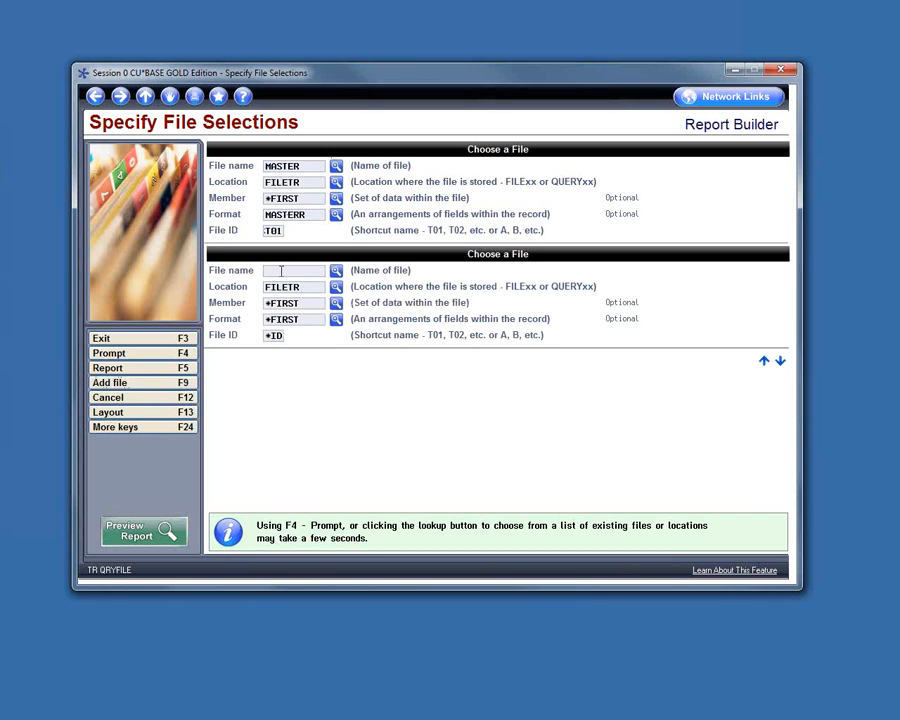
{"action": "left_click", "coordinate": [281, 271]}
{"action": "type", "text": "member2"}
{"action": "key", "text": "Return"}
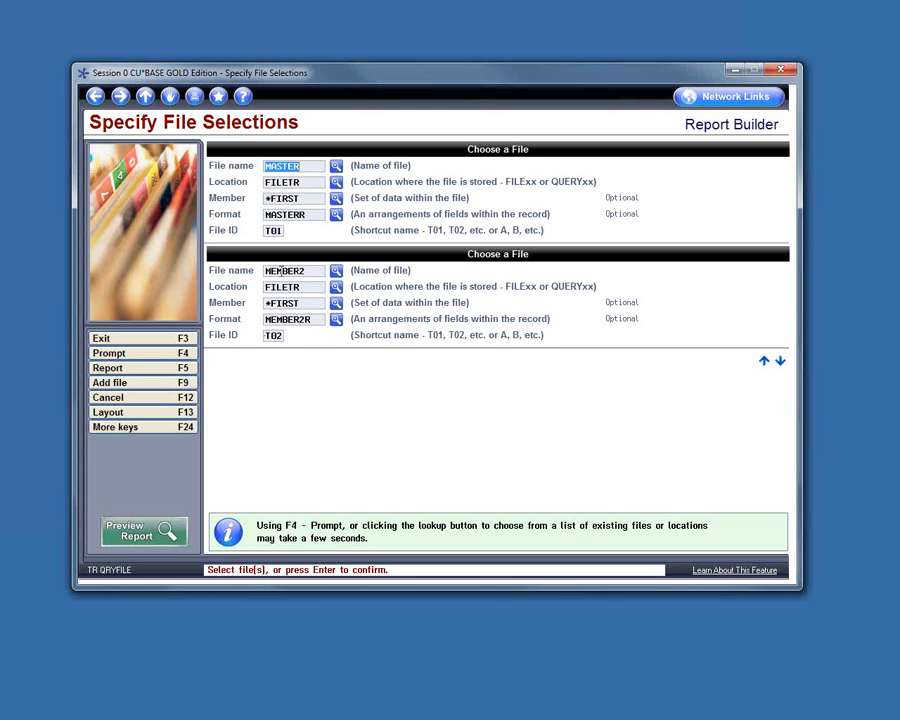
- Add MEMBER5 from FILETR as the third file of the report
{"action": "left_click", "coordinate": [139, 386]}
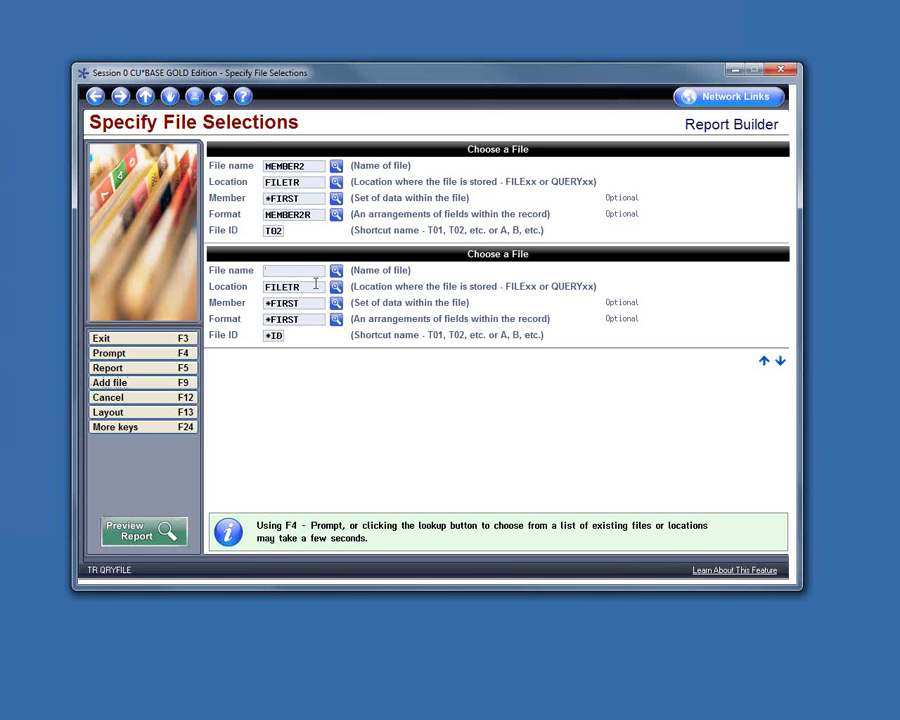
{"action": "type", "text": "member"}
{"action": "type", "text": "5"}
{"action": "left_click", "coordinate": [126, 390]}
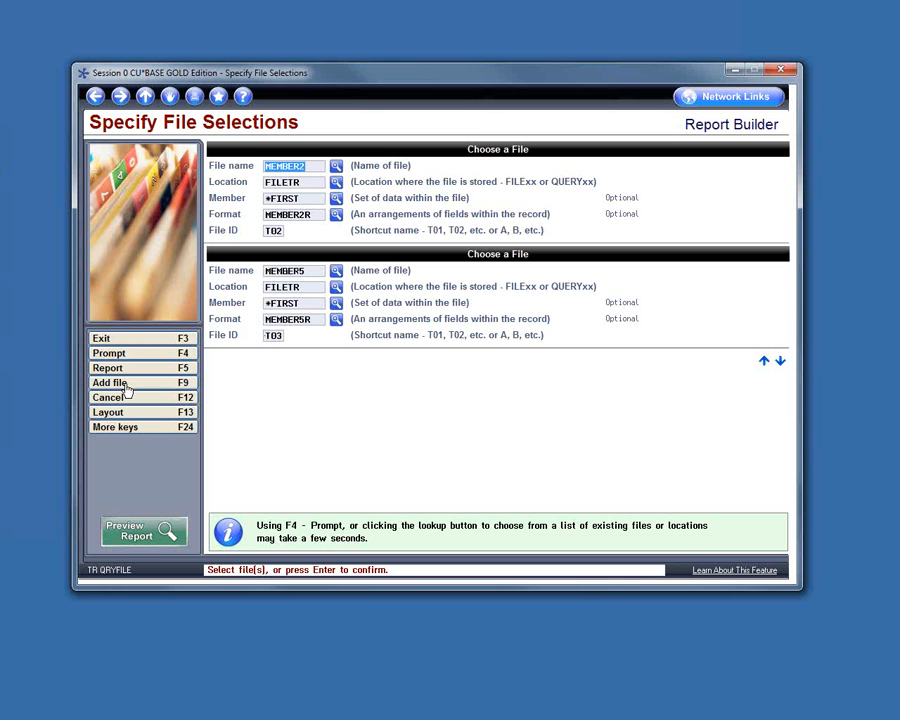
- Accept the three files, join them by matched records, and match T01.ACCTBS equal to T02.ACCTBS
{"action": "key", "text": "Return"}
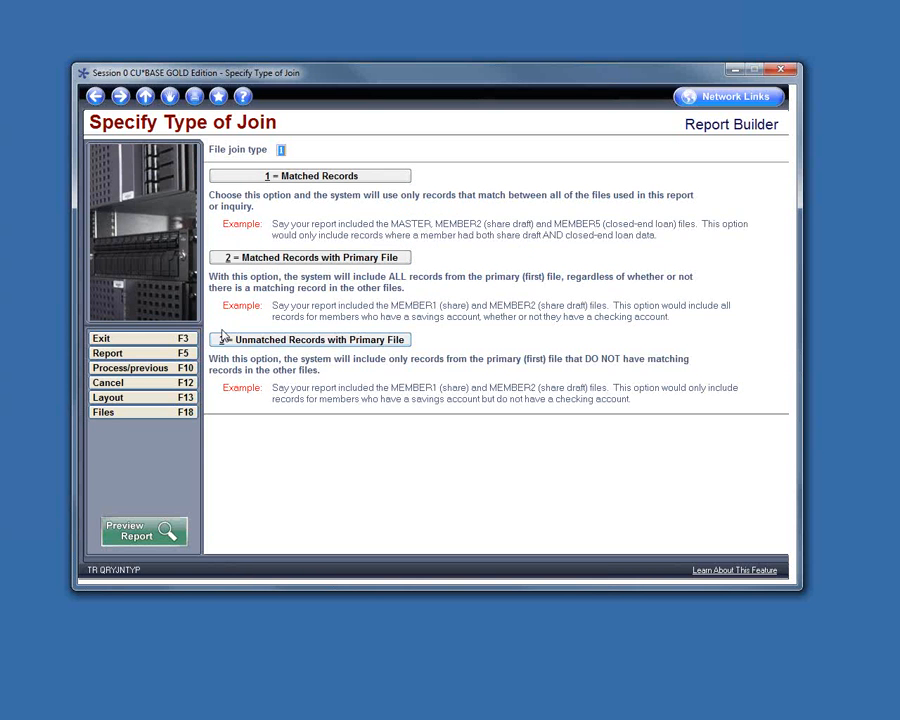
{"action": "left_click", "coordinate": [313, 177]}
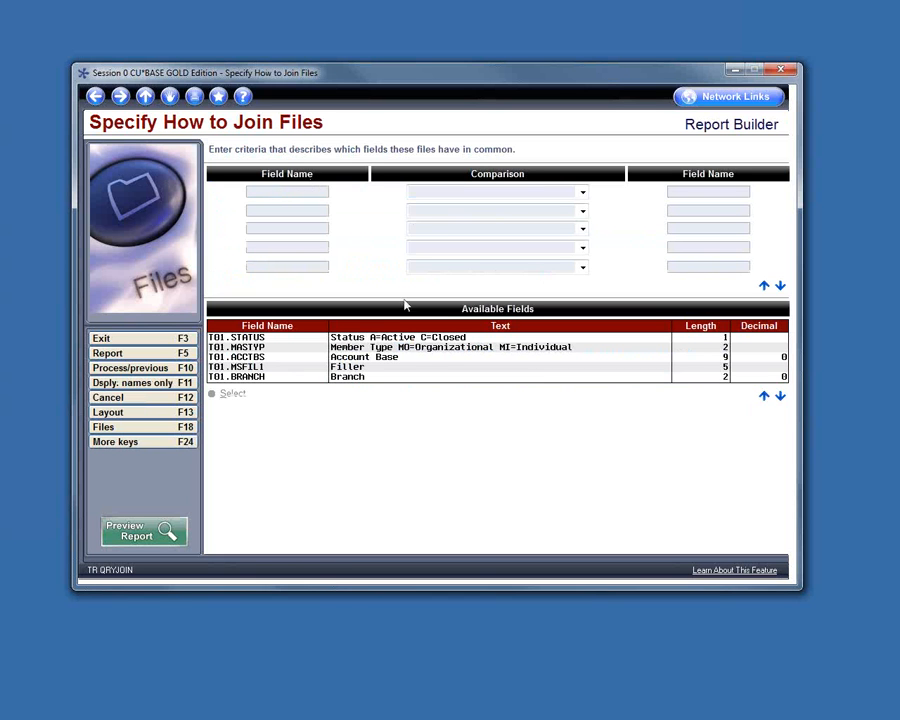
{"action": "left_click", "coordinate": [372, 360]}
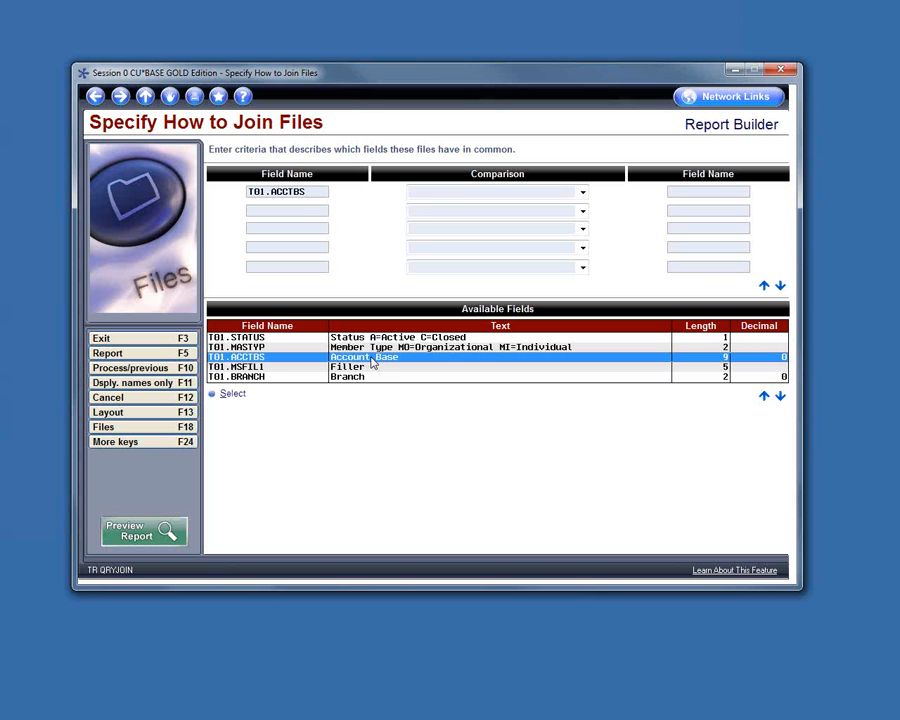
{"action": "left_click", "coordinate": [583, 193]}
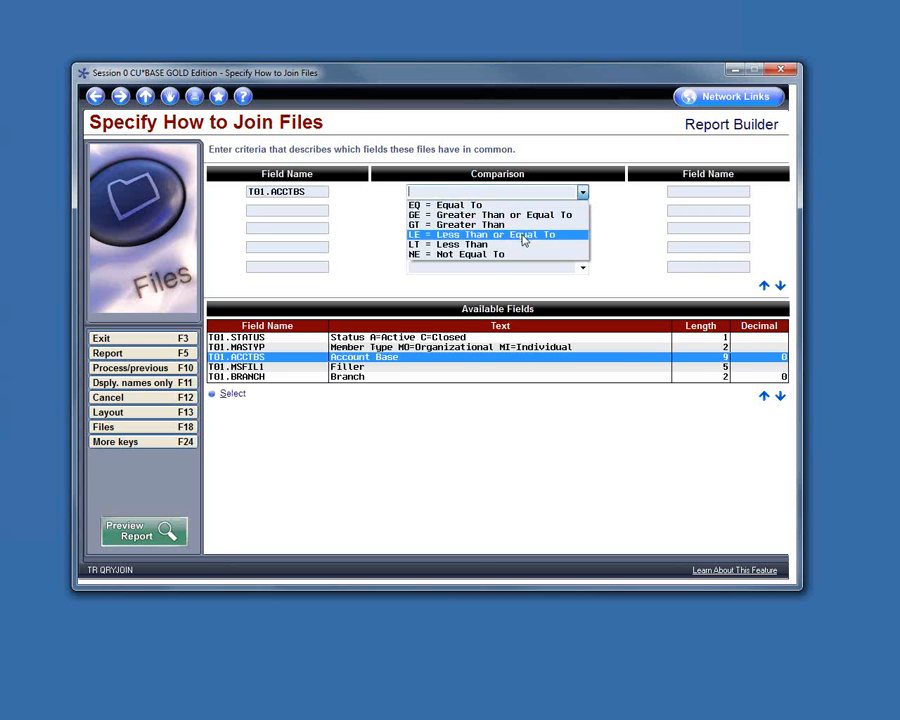
{"action": "left_click", "coordinate": [480, 206]}
{"action": "left_click", "coordinate": [670, 191]}
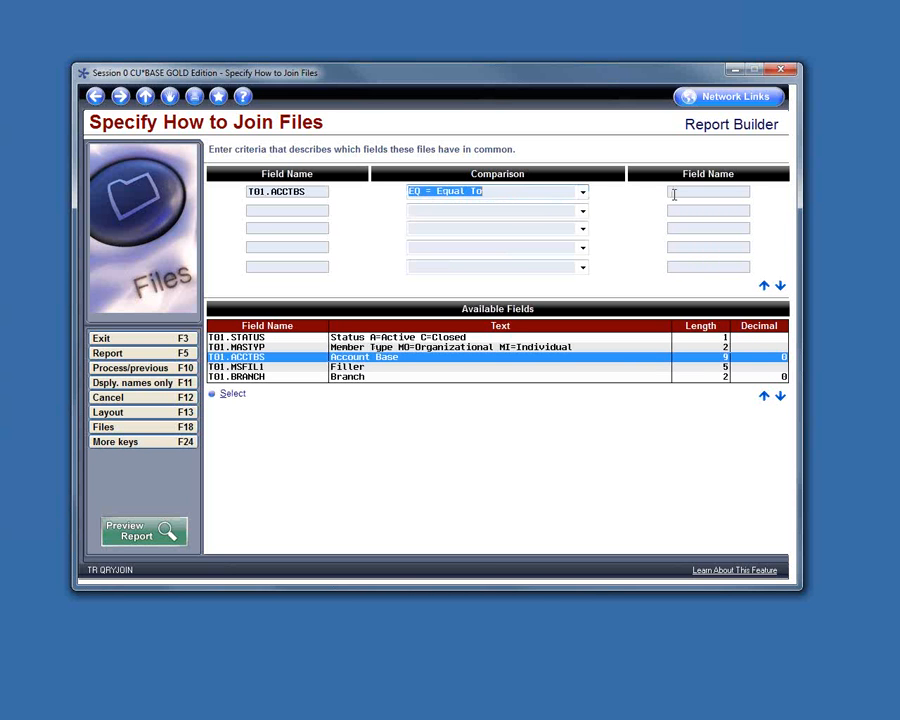
{"action": "type", "text": "t"}
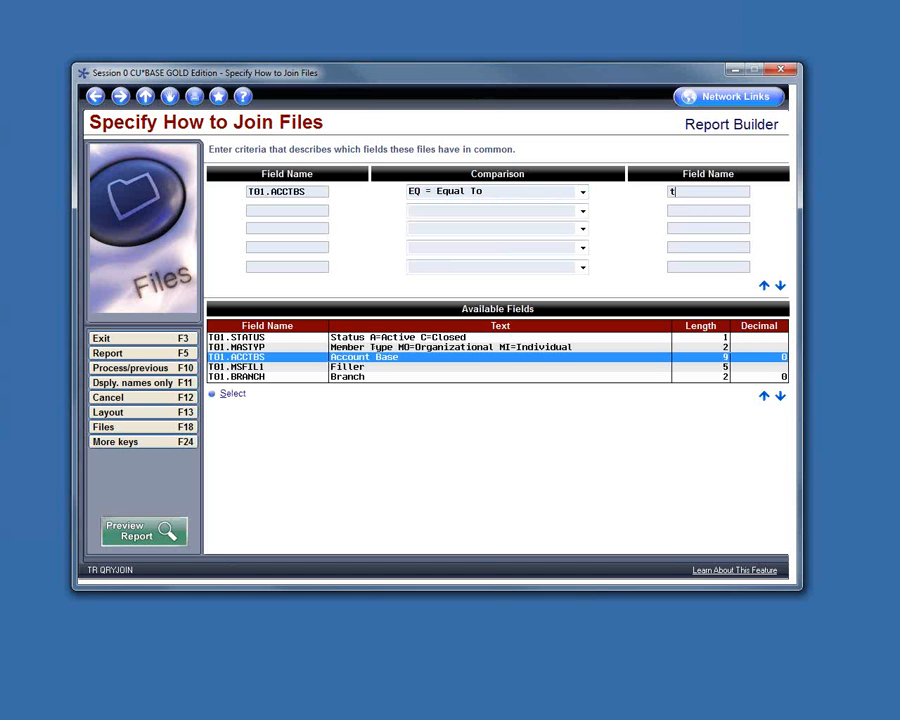
{"action": "type", "text": "02.acctbs"}
- Add a second join condition matching T01.ACCTBS equal to T03.ACCTBS and accept the file joins
{"action": "left_click", "coordinate": [271, 209]}
{"action": "double_click", "coordinate": [268, 360]}
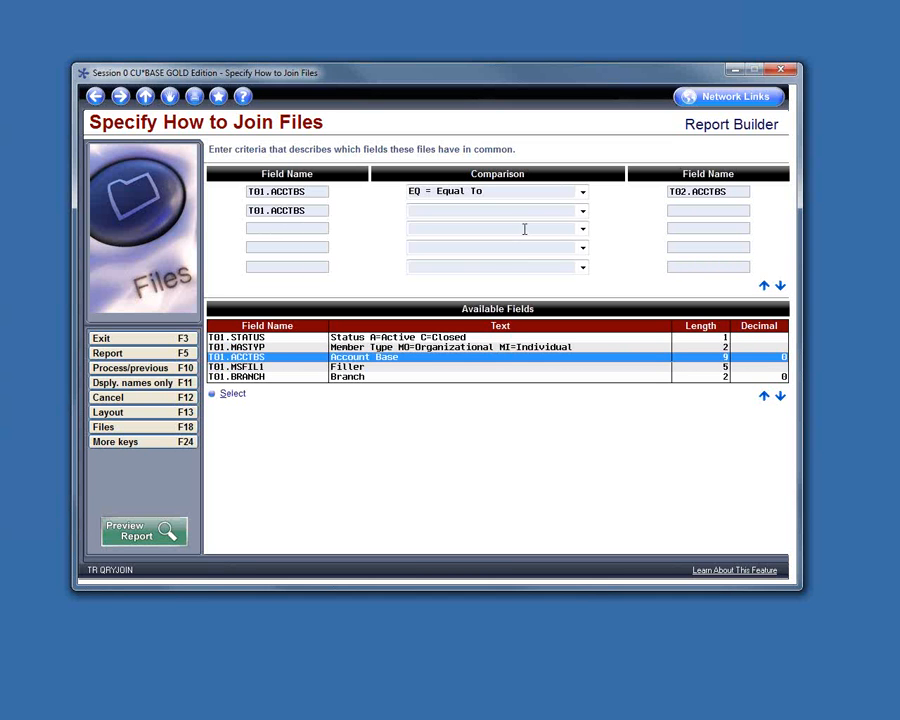
{"action": "left_click", "coordinate": [583, 213]}
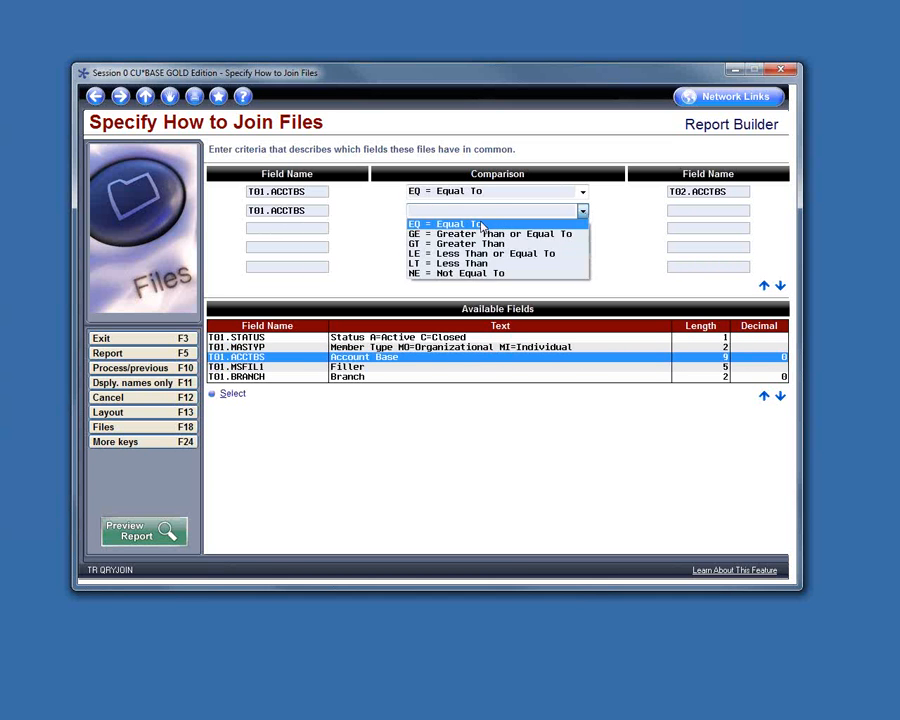
{"action": "left_click", "coordinate": [496, 221]}
{"action": "left_click", "coordinate": [673, 211]}
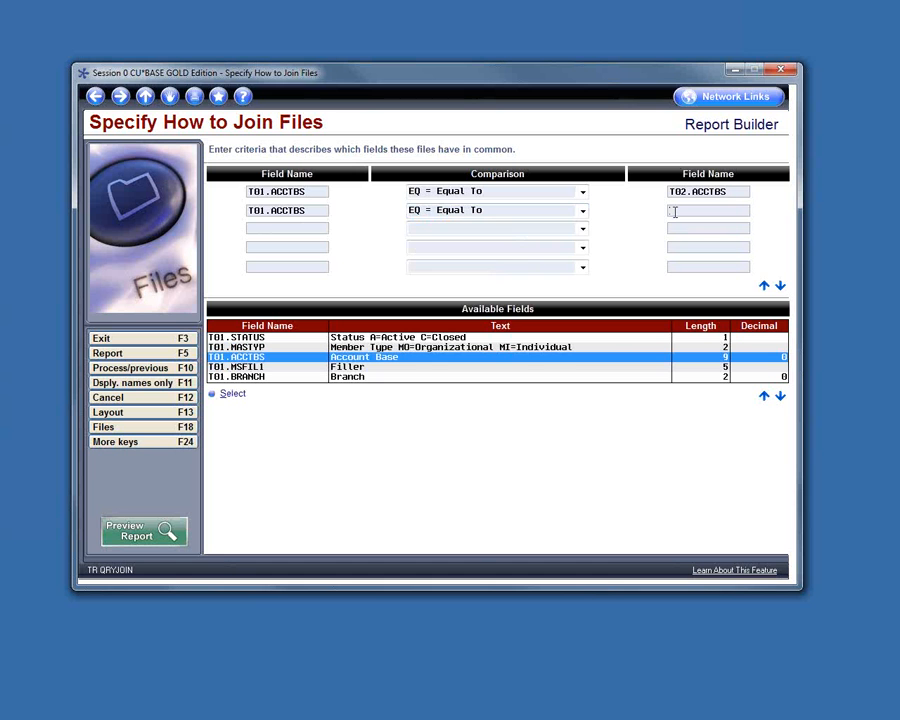
{"action": "type", "text": "t03.acctbs"}
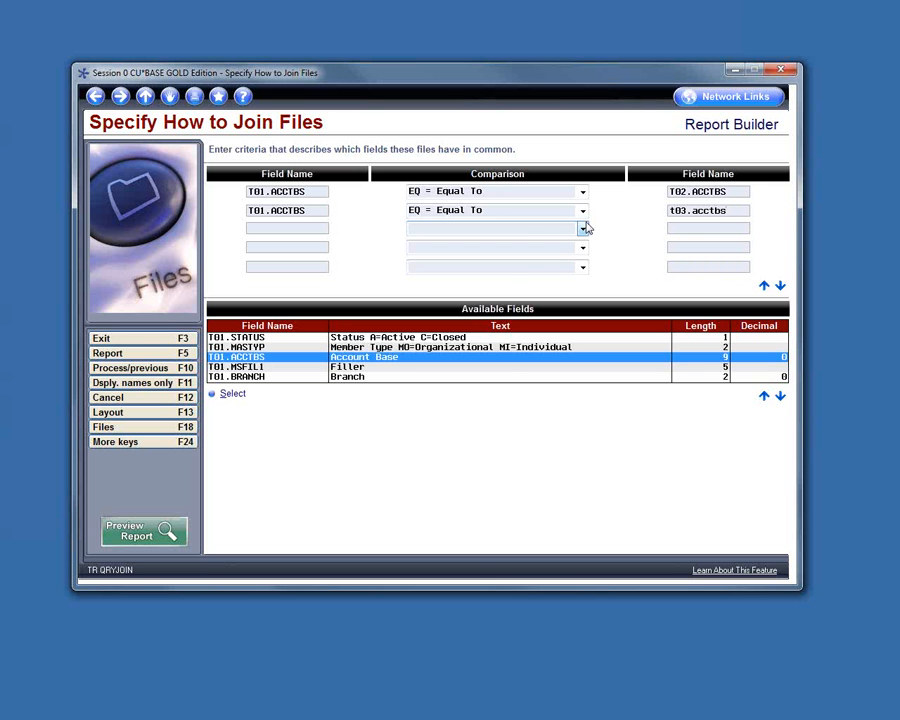
{"action": "key", "text": "Return"}
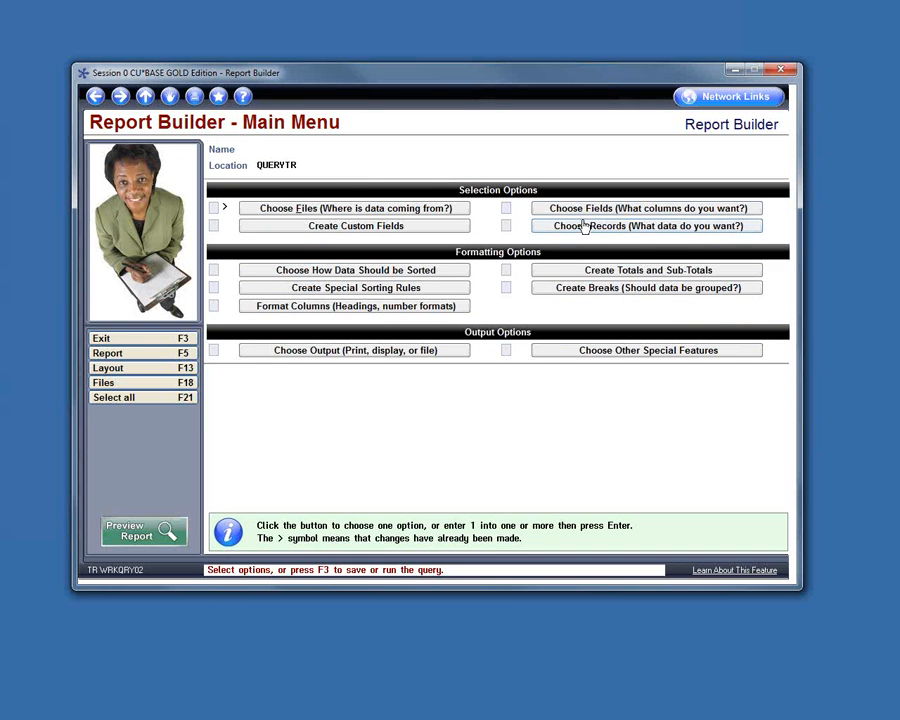
- Add a record selection criterion requiring the MEMBER2 current balance T02.CURBAL to be greater than 500.00
{"action": "left_click", "coordinate": [644, 228]}
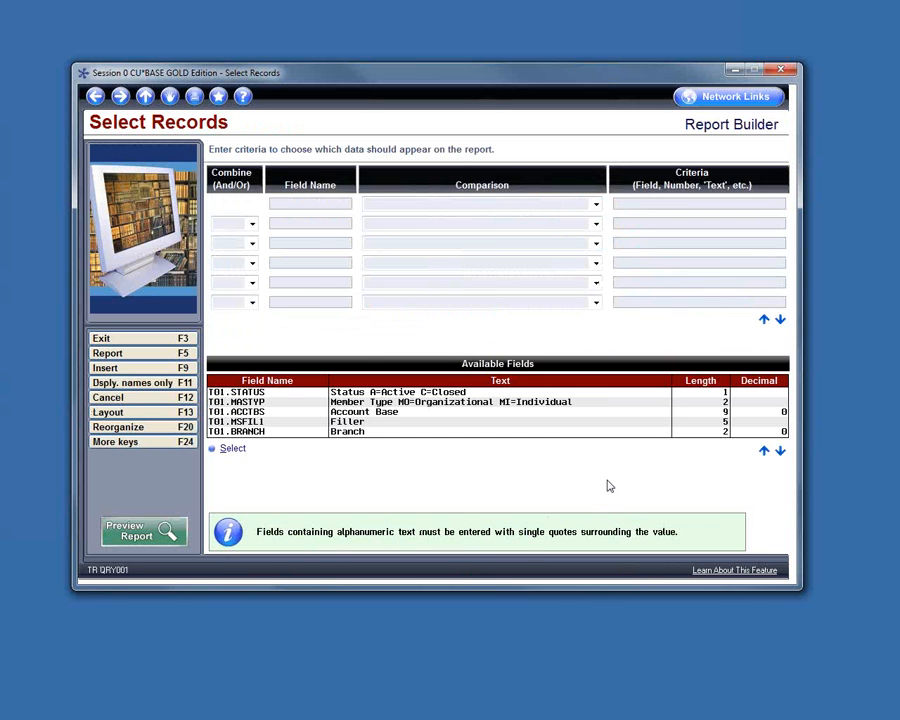
{"action": "left_click", "coordinate": [780, 452]}
{"action": "left_click", "coordinate": [780, 452]}
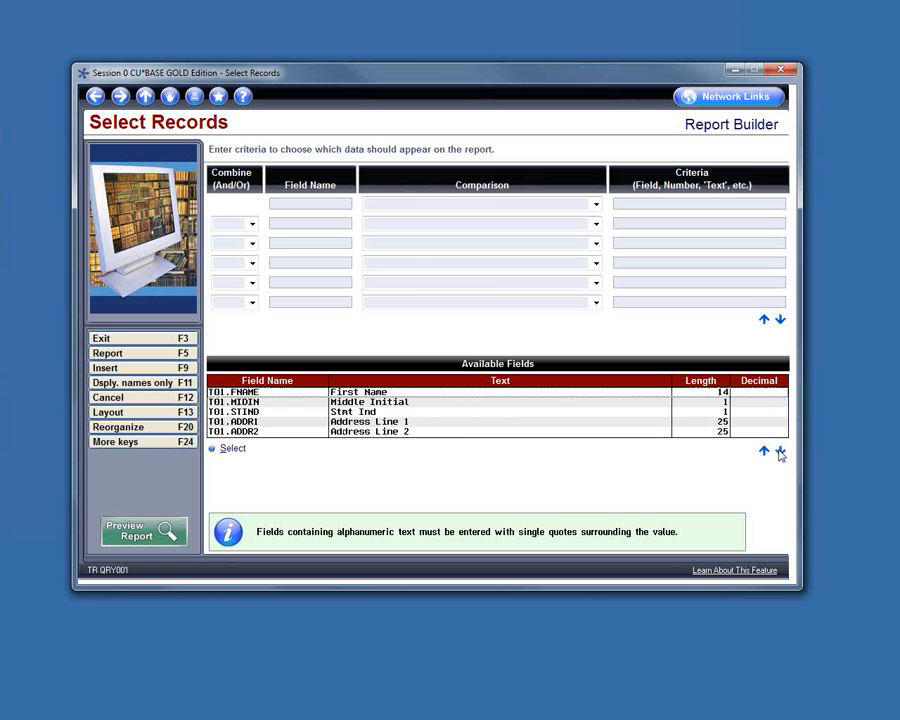
{"action": "left_click", "coordinate": [780, 452]}
{"action": "left_click", "coordinate": [780, 452]}
{"action": "left_click", "coordinate": [780, 452]}
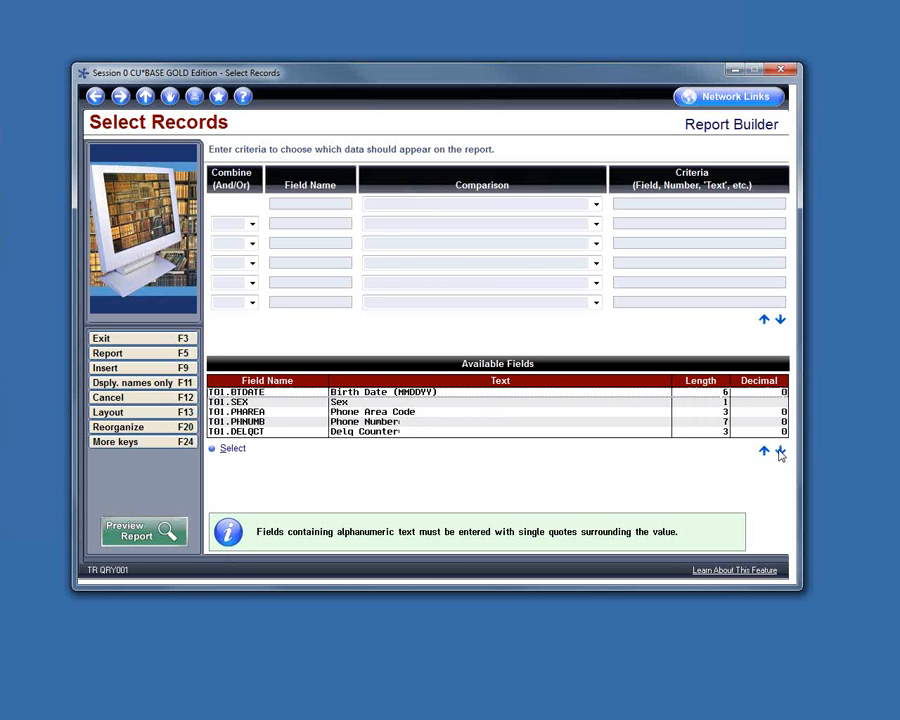
{"action": "left_click", "coordinate": [780, 452]}
{"action": "left_click", "coordinate": [780, 452]}
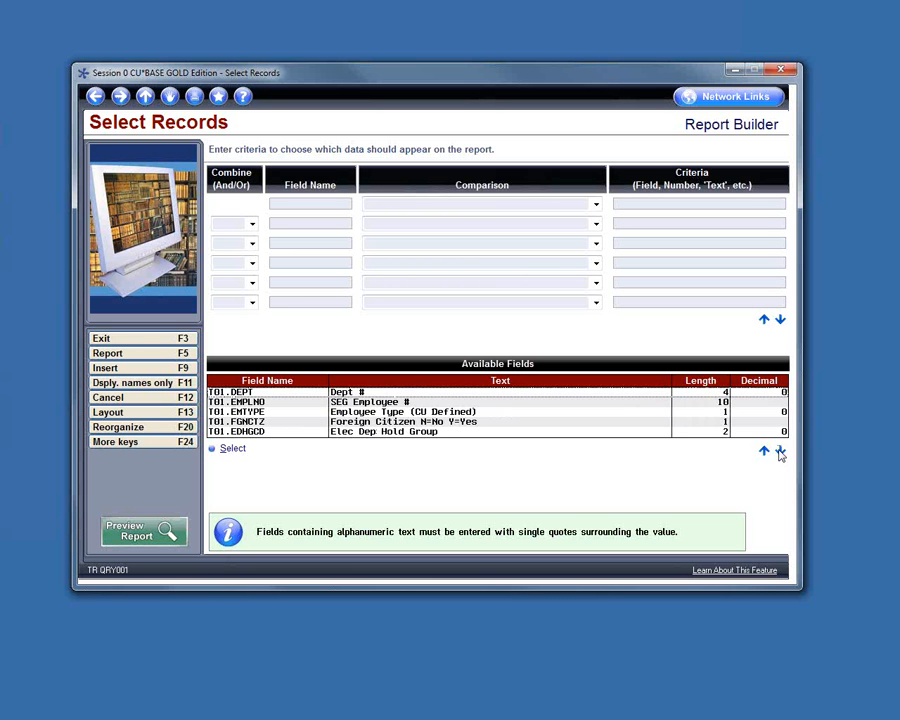
{"action": "left_click", "coordinate": [780, 452]}
{"action": "left_click", "coordinate": [780, 452]}
{"action": "left_click", "coordinate": [780, 452]}
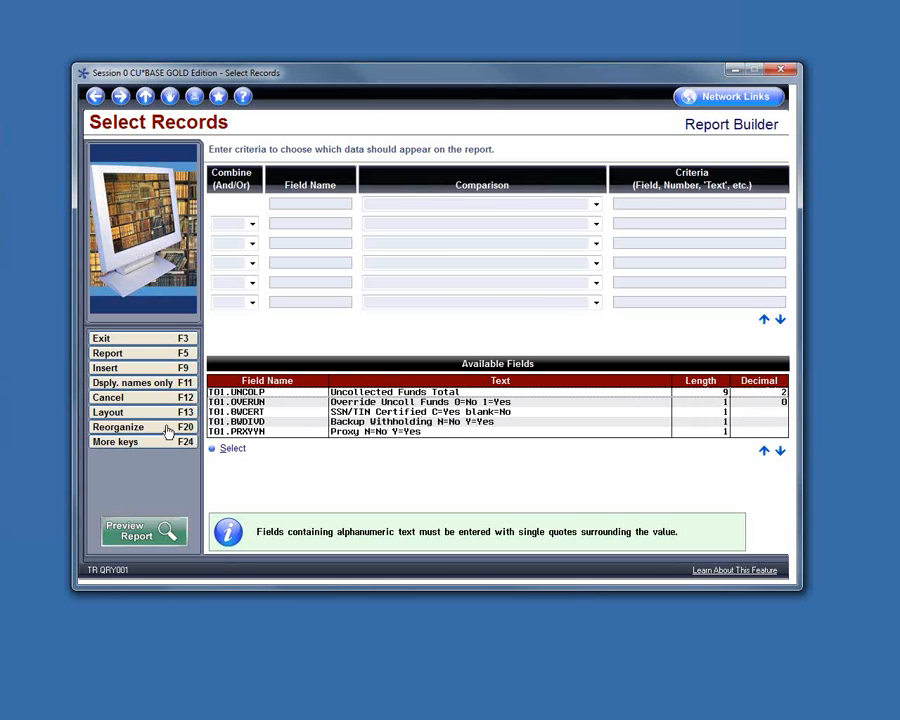
{"action": "left_click", "coordinate": [780, 452]}
{"action": "left_click", "coordinate": [780, 452]}
{"action": "left_click", "coordinate": [780, 452]}
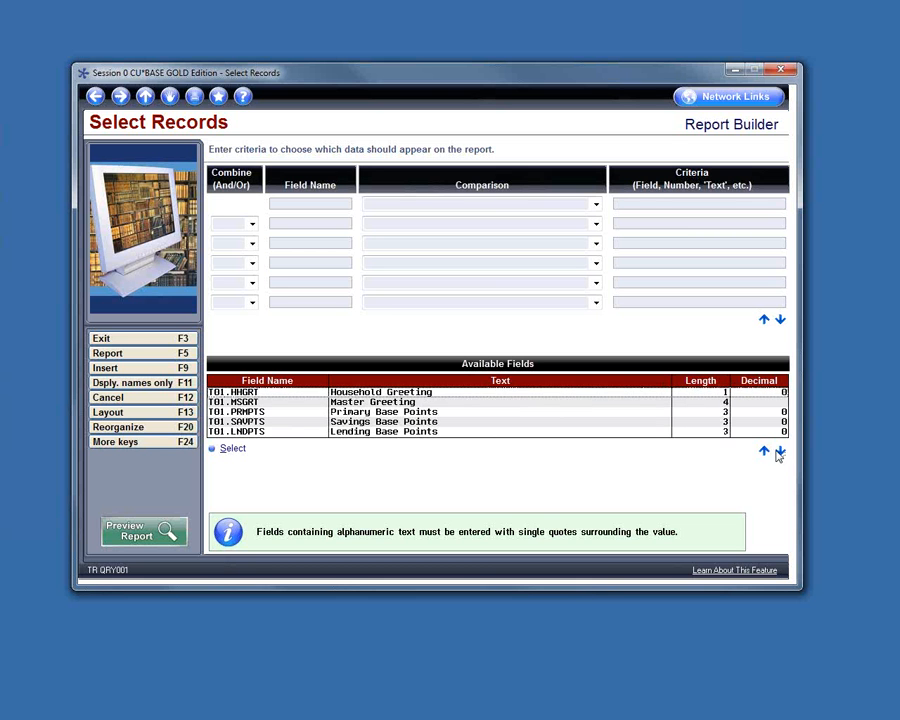
{"action": "left_click", "coordinate": [780, 452]}
{"action": "left_click", "coordinate": [780, 452]}
{"action": "left_click", "coordinate": [780, 452]}
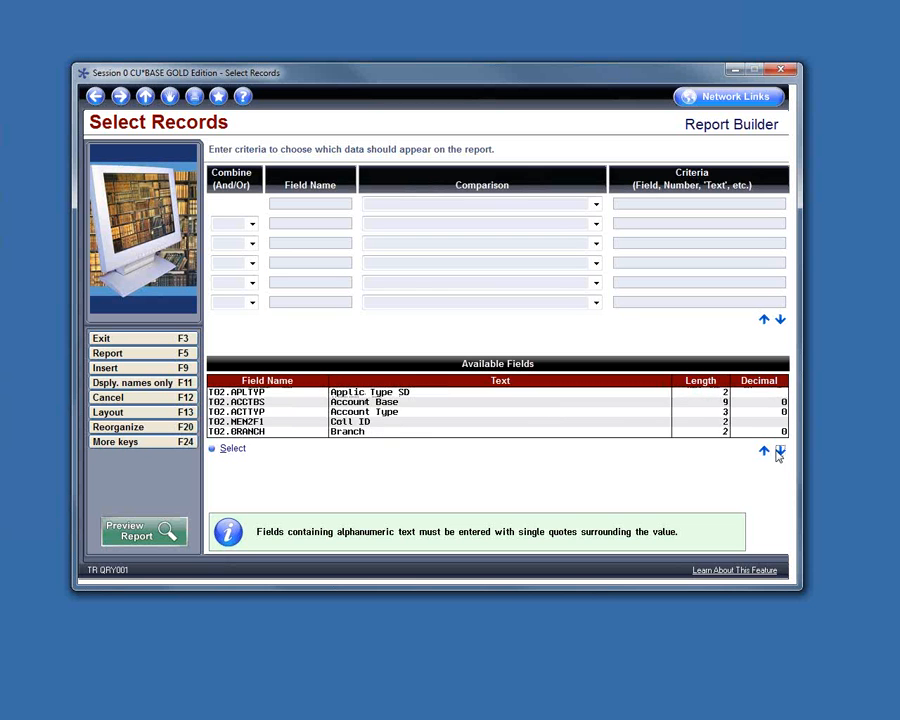
{"action": "left_click", "coordinate": [780, 452]}
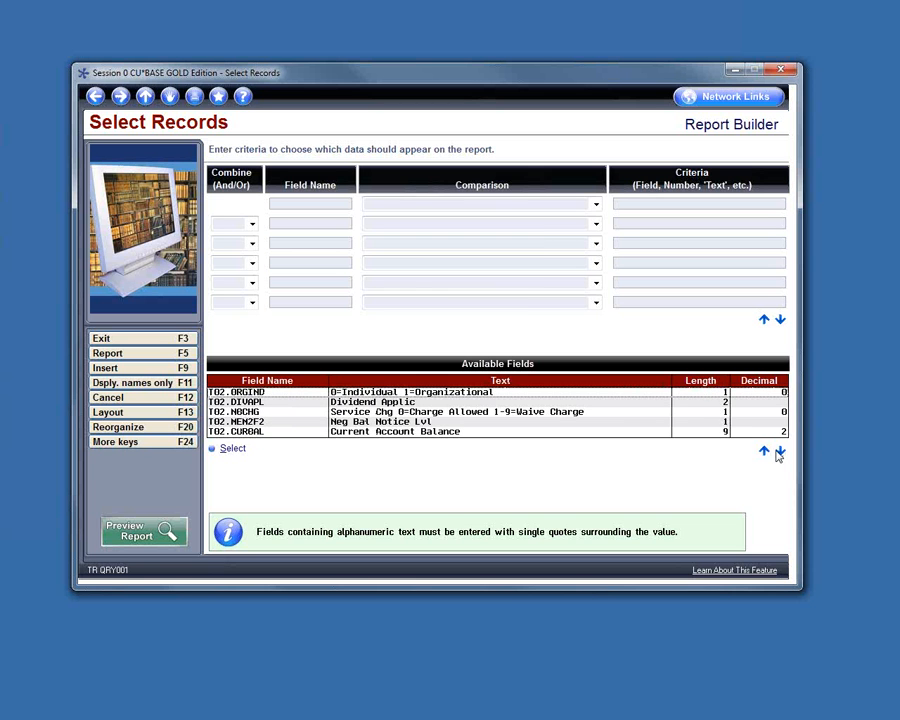
{"action": "double_click", "coordinate": [412, 432]}
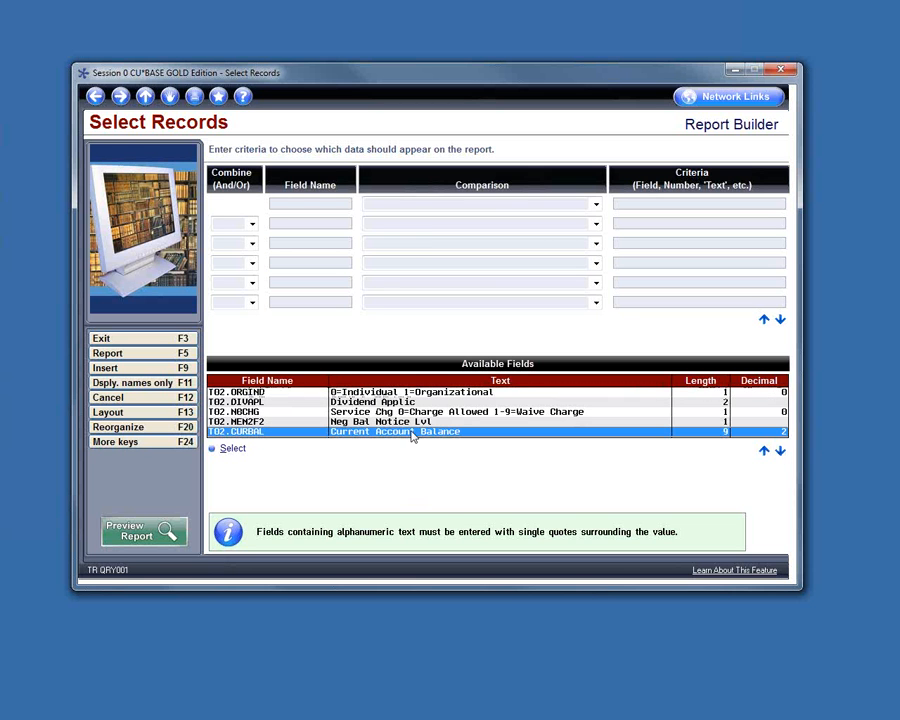
{"action": "left_click", "coordinate": [596, 205]}
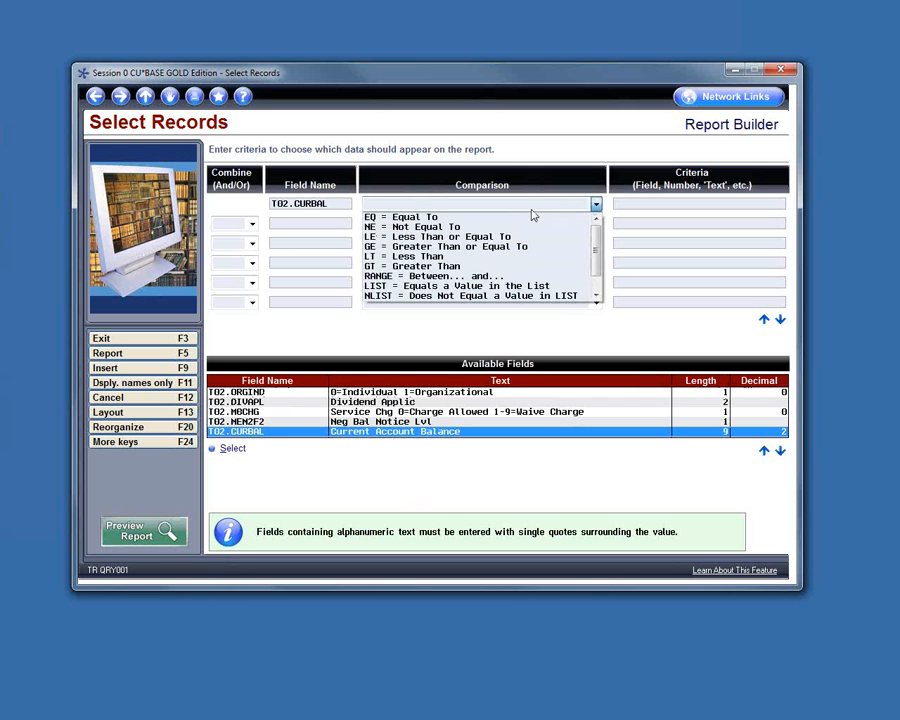
{"action": "left_click", "coordinate": [420, 266]}
{"action": "left_click", "coordinate": [639, 205]}
{"action": "type", "text": "500.00"}
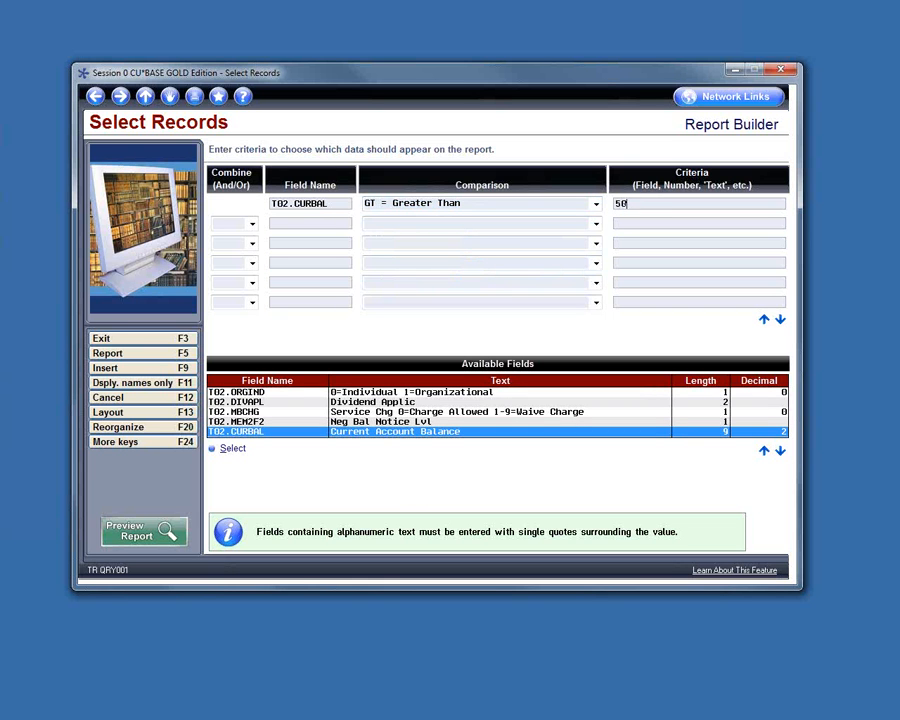
- Add an AND criterion requiring T03.CURBAL to be greater than or equal to 5000.00 and accept the record selection
{"action": "left_click", "coordinate": [252, 224]}
{"action": "left_click", "coordinate": [222, 236]}
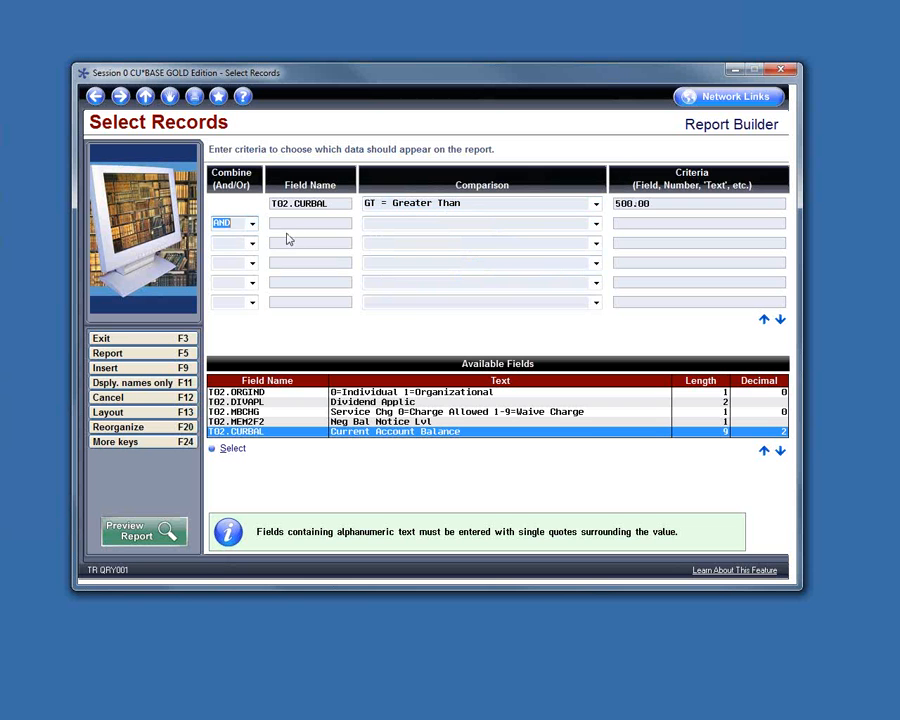
{"action": "left_click", "coordinate": [781, 453]}
{"action": "left_click", "coordinate": [781, 453]}
{"action": "left_click", "coordinate": [781, 453]}
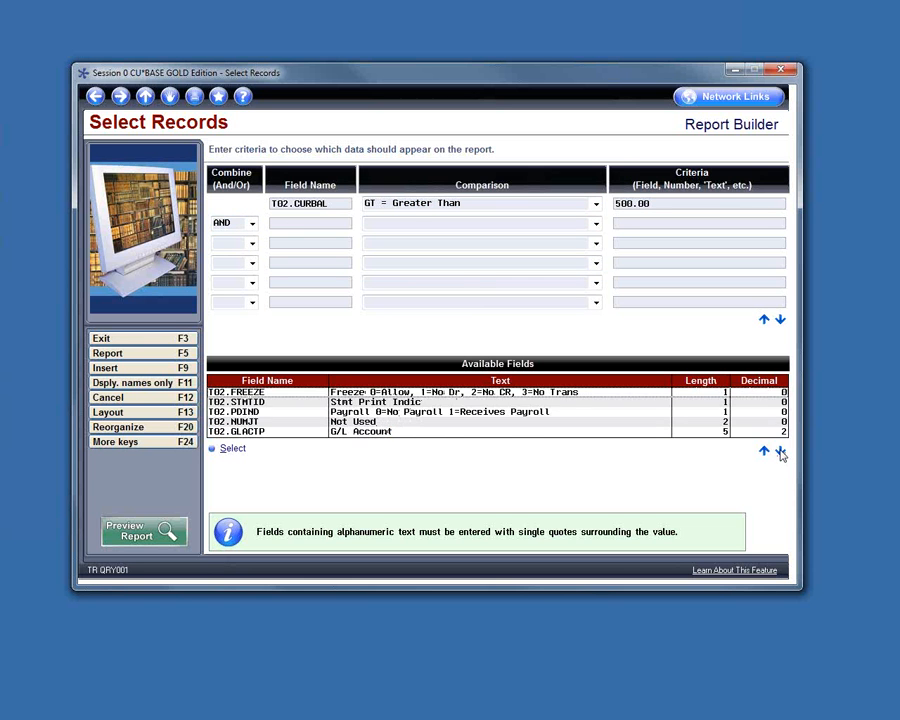
{"action": "left_click", "coordinate": [781, 453]}
{"action": "left_click", "coordinate": [781, 453]}
{"action": "left_click", "coordinate": [781, 453]}
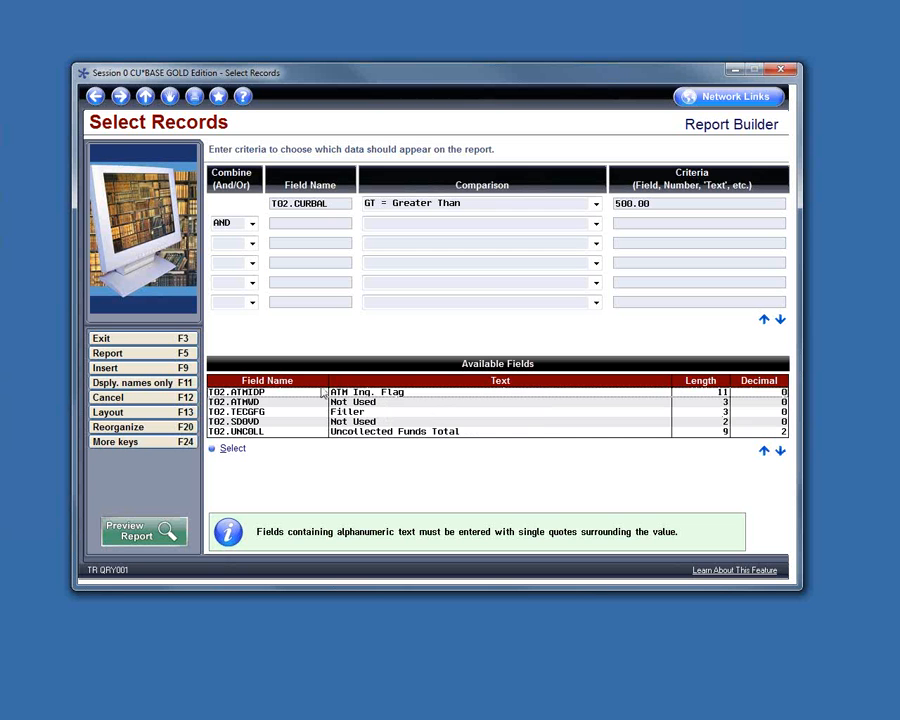
{"action": "left_click", "coordinate": [781, 453]}
{"action": "left_click", "coordinate": [781, 453]}
{"action": "left_click", "coordinate": [781, 453]}
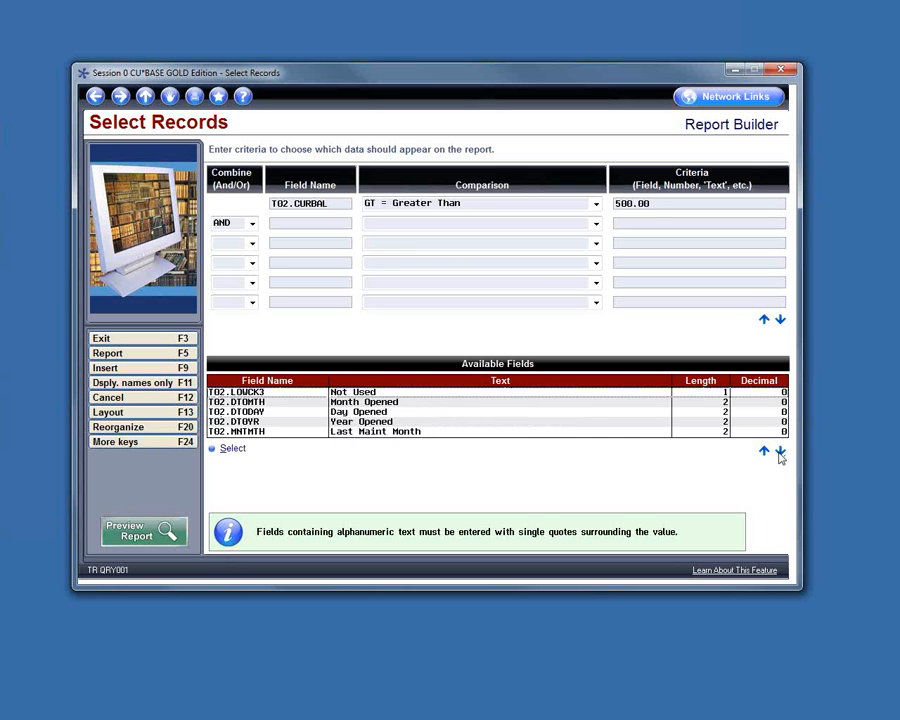
{"action": "left_click", "coordinate": [781, 453]}
{"action": "left_click", "coordinate": [781, 453]}
{"action": "left_click", "coordinate": [781, 453]}
{"action": "left_click", "coordinate": [781, 453]}
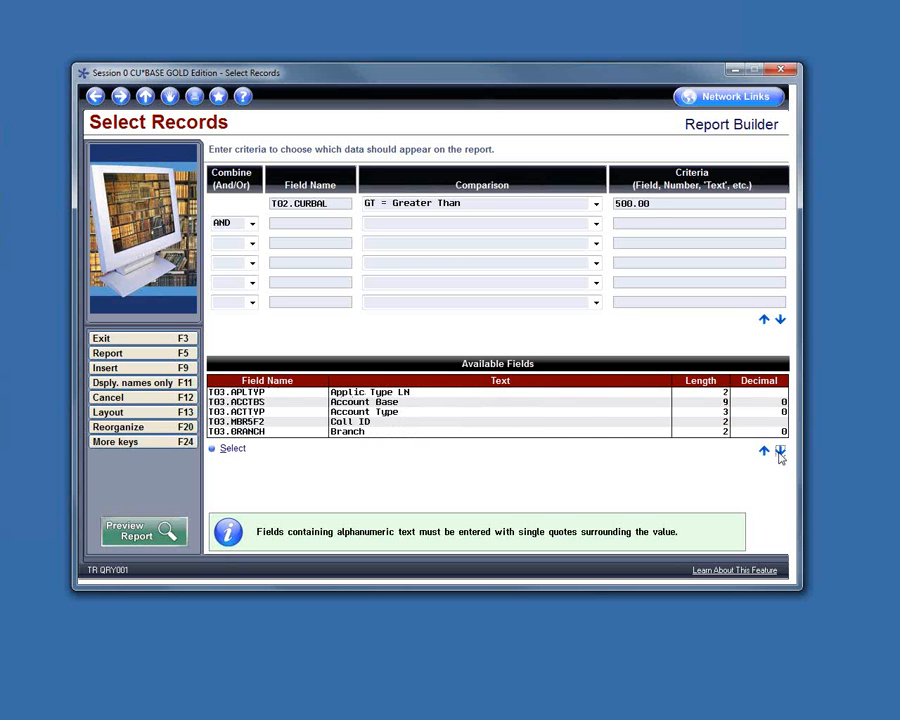
{"action": "left_click", "coordinate": [781, 453]}
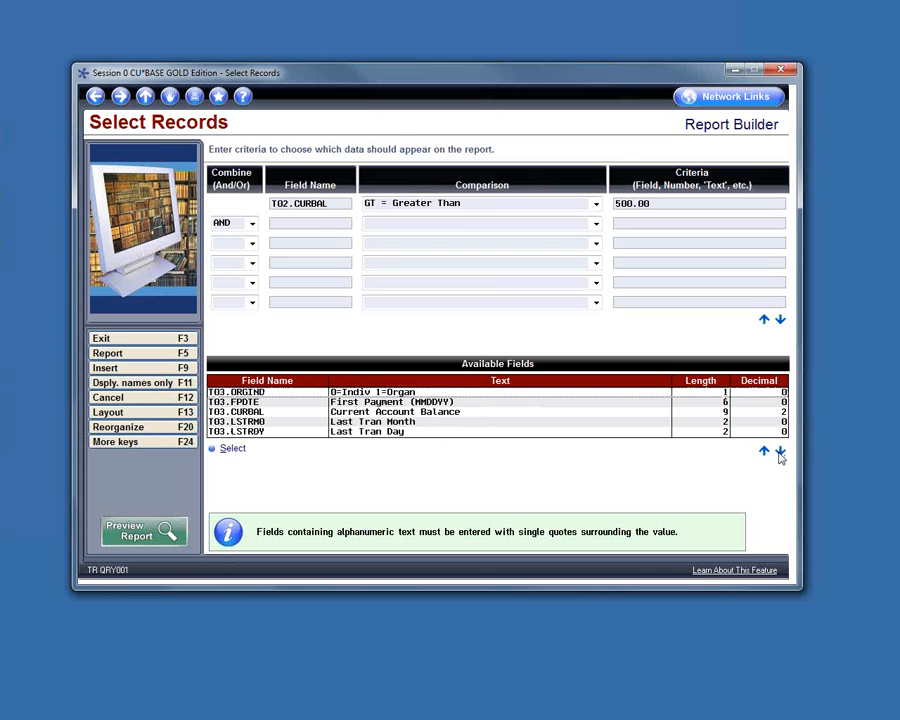
{"action": "double_click", "coordinate": [458, 412]}
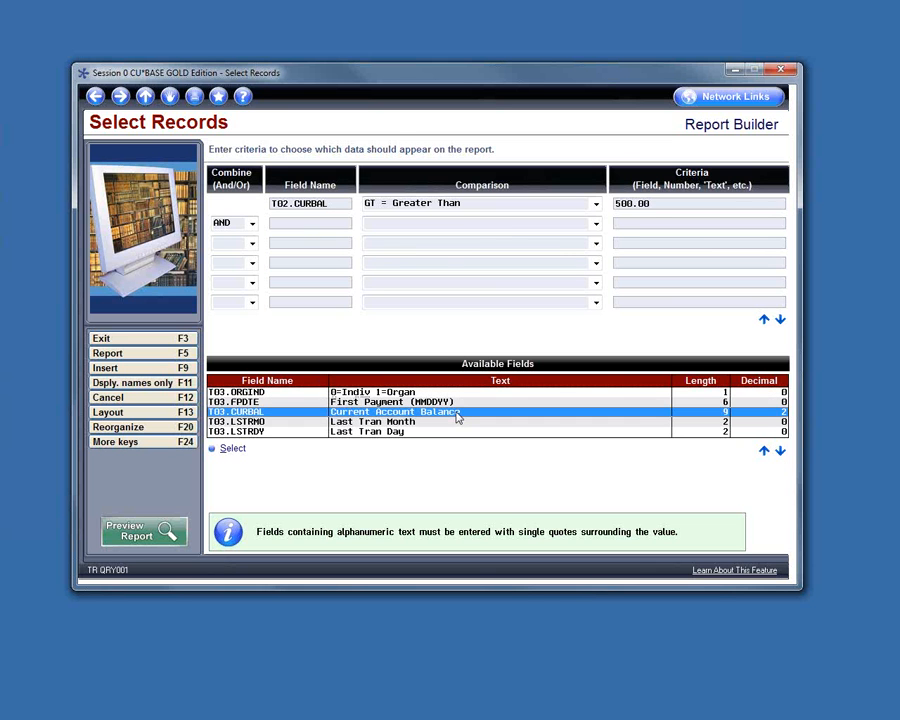
{"action": "left_click", "coordinate": [596, 224]}
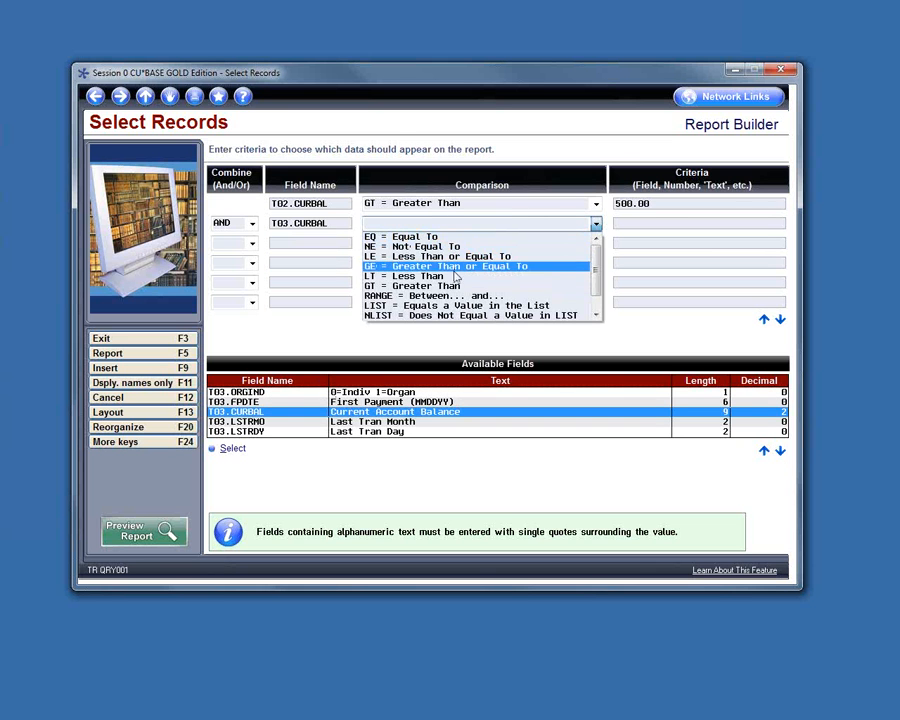
{"action": "left_click", "coordinate": [450, 266]}
{"action": "left_click", "coordinate": [626, 222]}
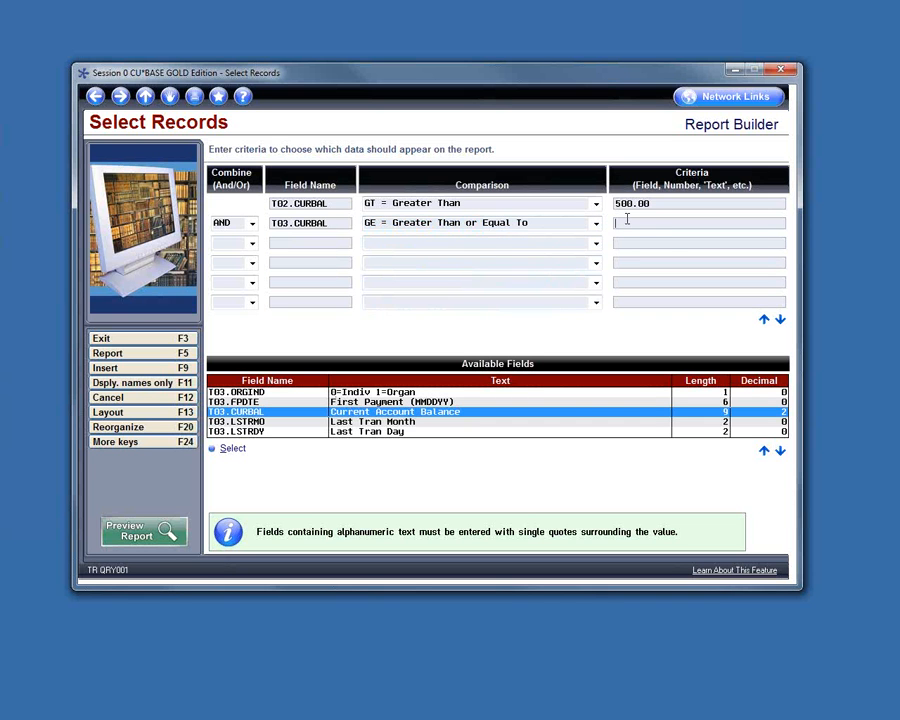
{"action": "type", "text": "5000.00"}
{"action": "key", "text": "Return"}
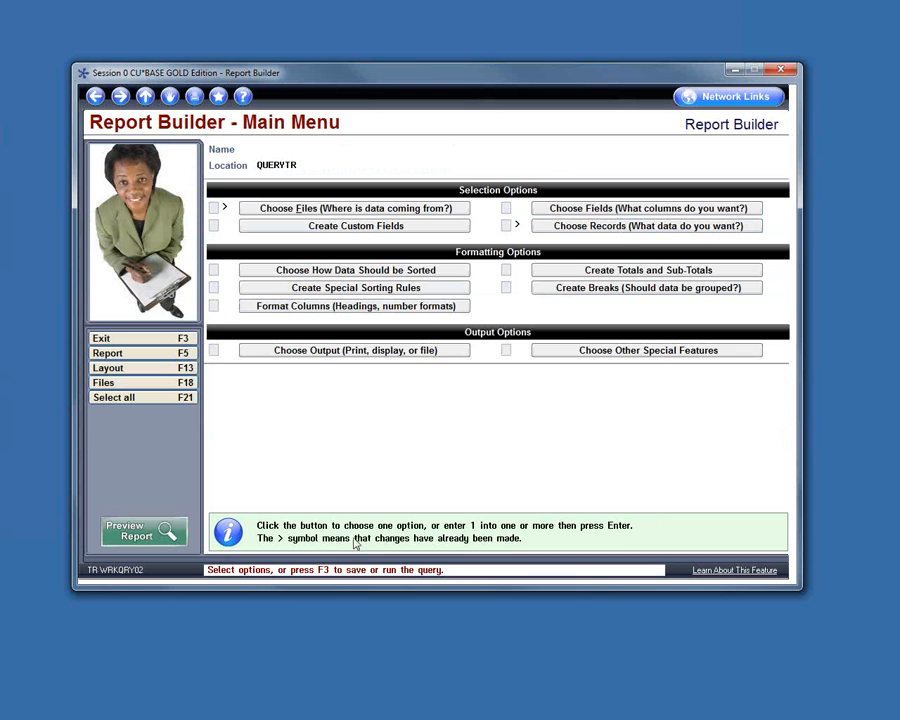
- Preview the three-file report and return to the Report Builder main menu
{"action": "left_click", "coordinate": [132, 535]}
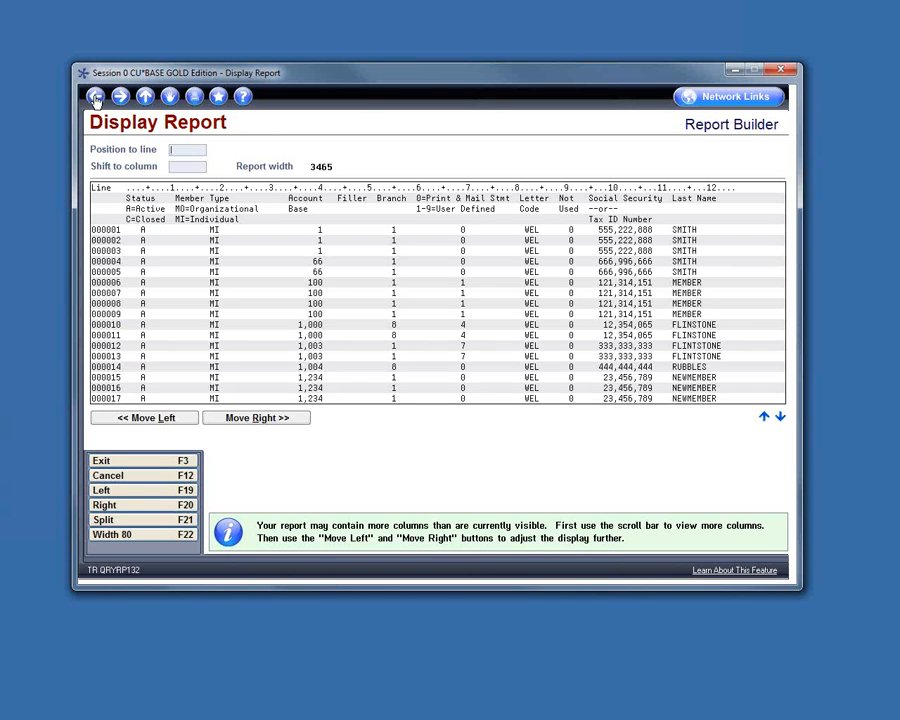
{"action": "key", "text": "F3"}
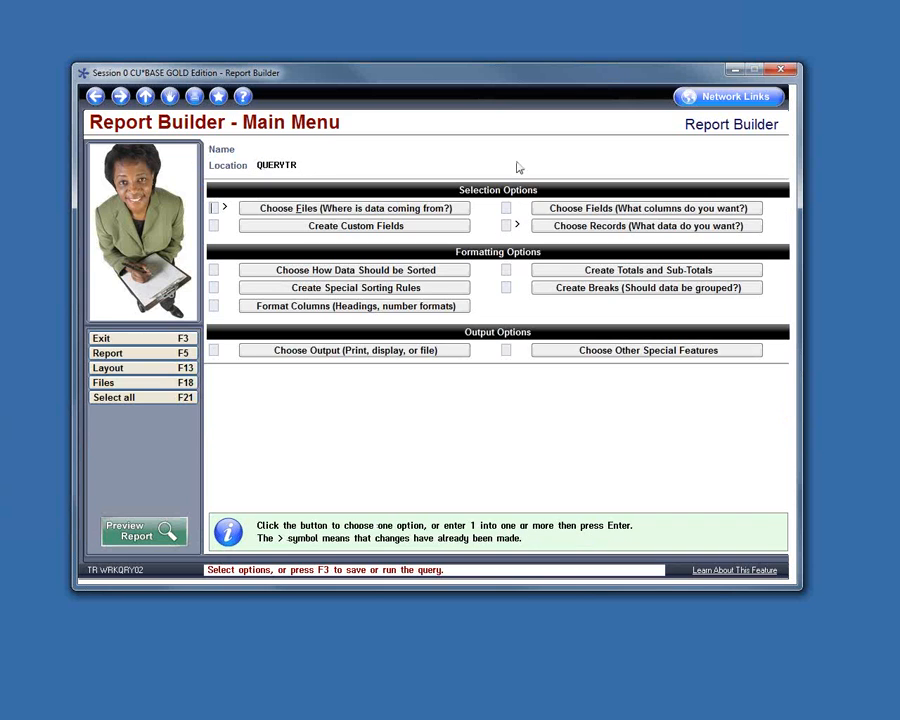
- Choose the MASTER report fields T01.FNAME, T01.LNAME and T01.ACCTBS with sequence numbers 10, 20 and 30
{"action": "left_click", "coordinate": [590, 208]}
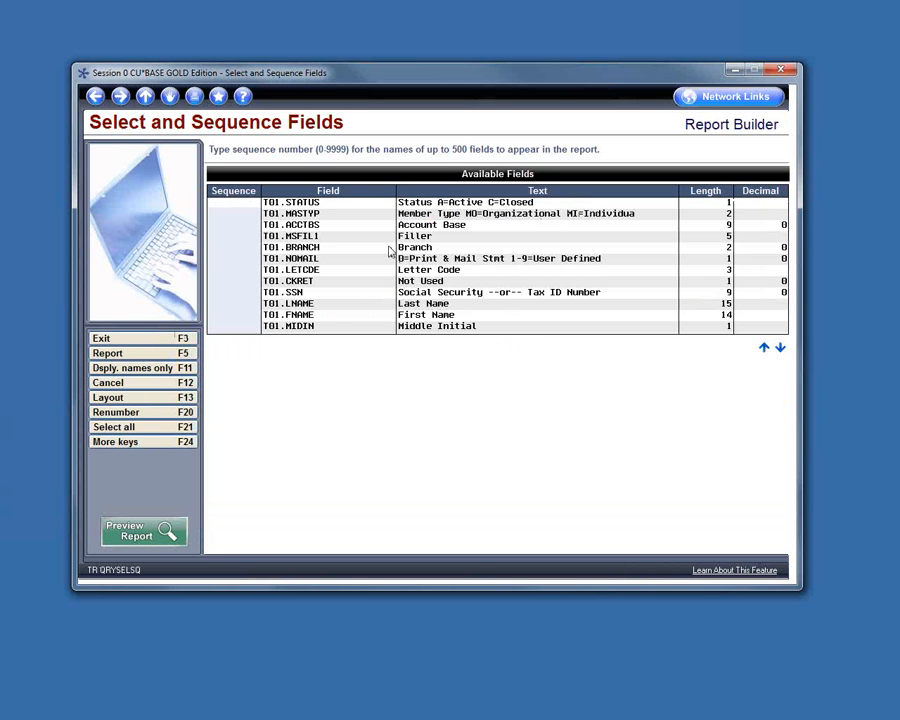
{"action": "left_click", "coordinate": [231, 316]}
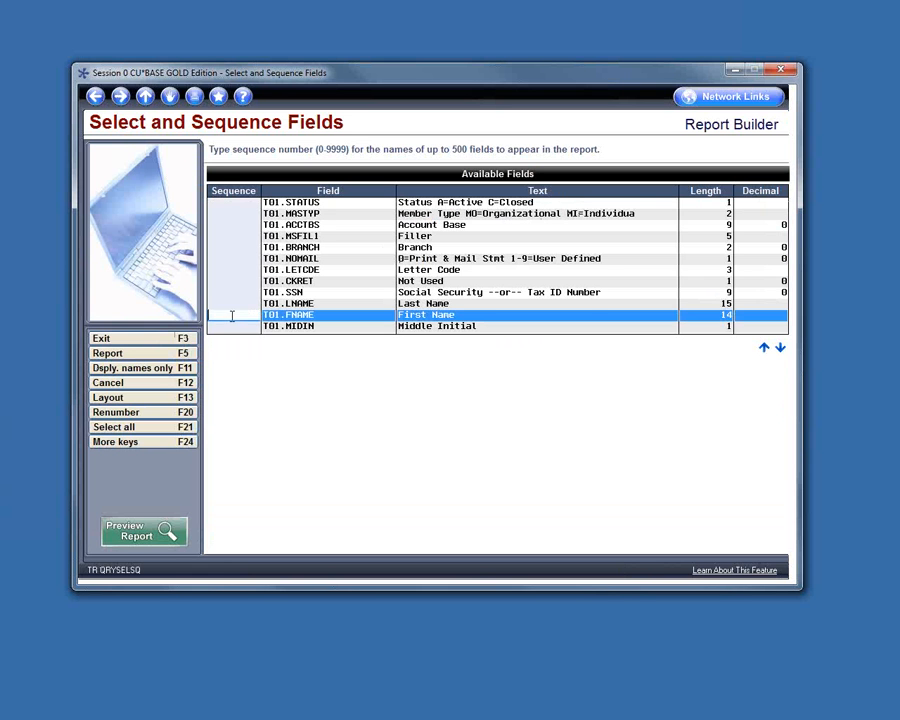
{"action": "type", "text": "10"}
{"action": "key", "text": "Up"}
{"action": "type", "text": "20"}
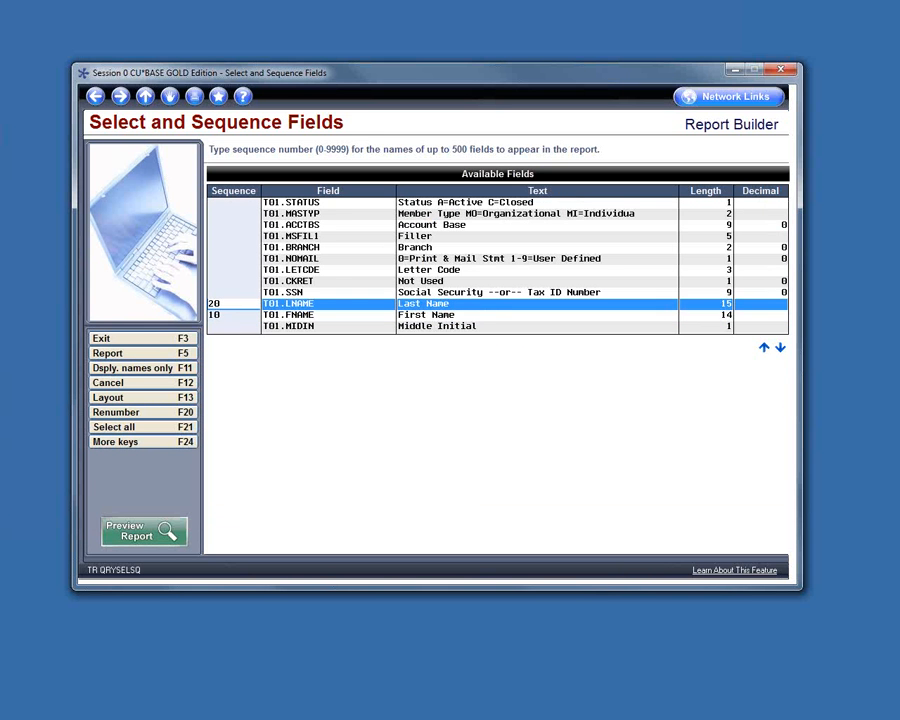
{"action": "left_click", "coordinate": [240, 224]}
{"action": "type", "text": "30"}
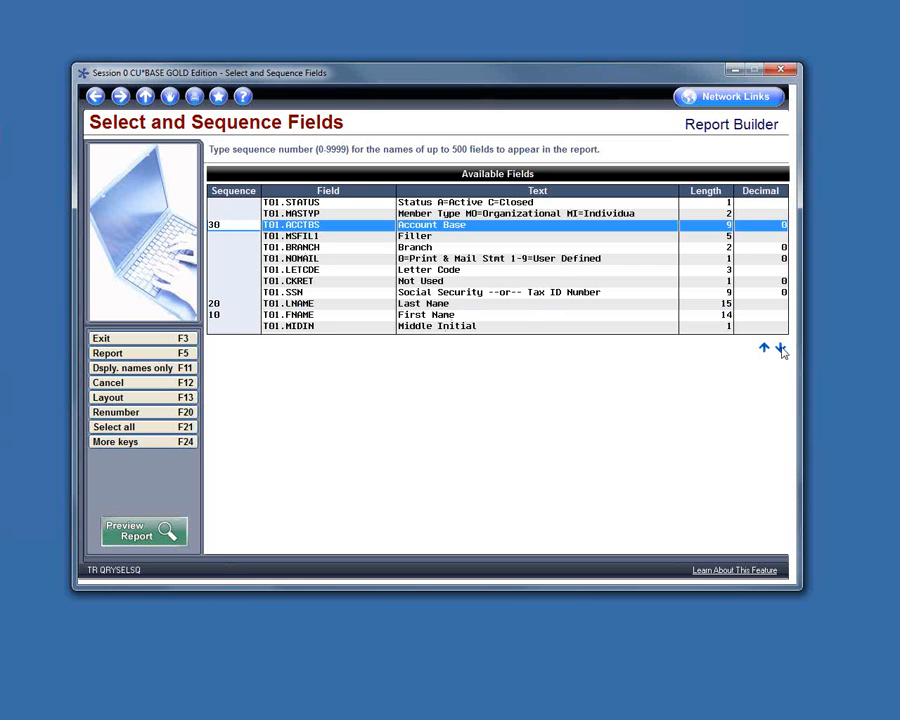
- Add the MEMBER2 current account balance T02.CURBAL to the report fields with sequence number 40
{"action": "left_click", "coordinate": [781, 349]}
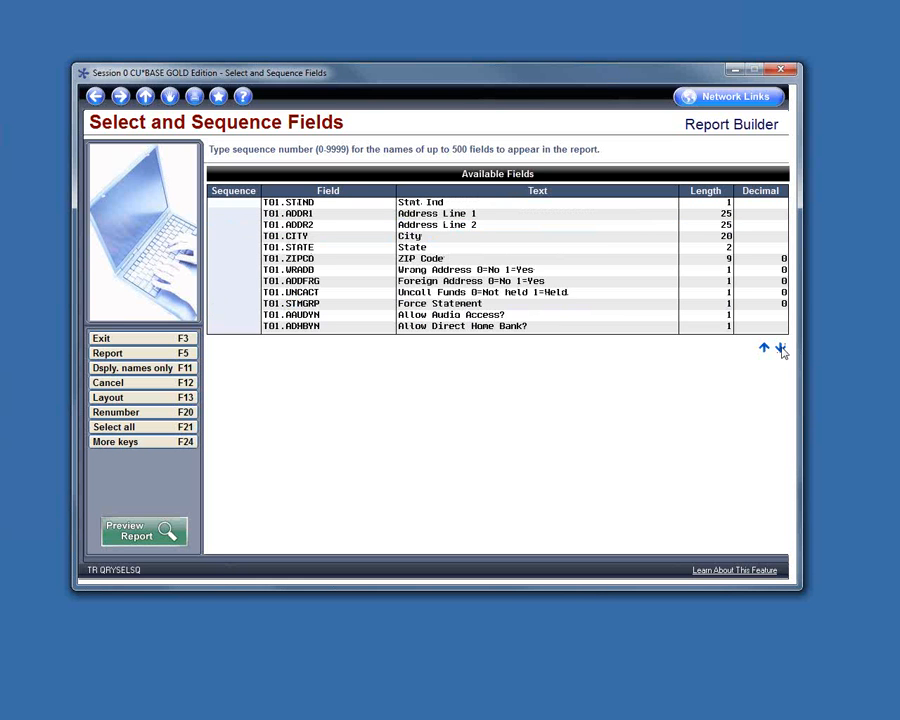
{"action": "left_click", "coordinate": [781, 349]}
{"action": "left_click", "coordinate": [781, 349]}
{"action": "left_click", "coordinate": [781, 349]}
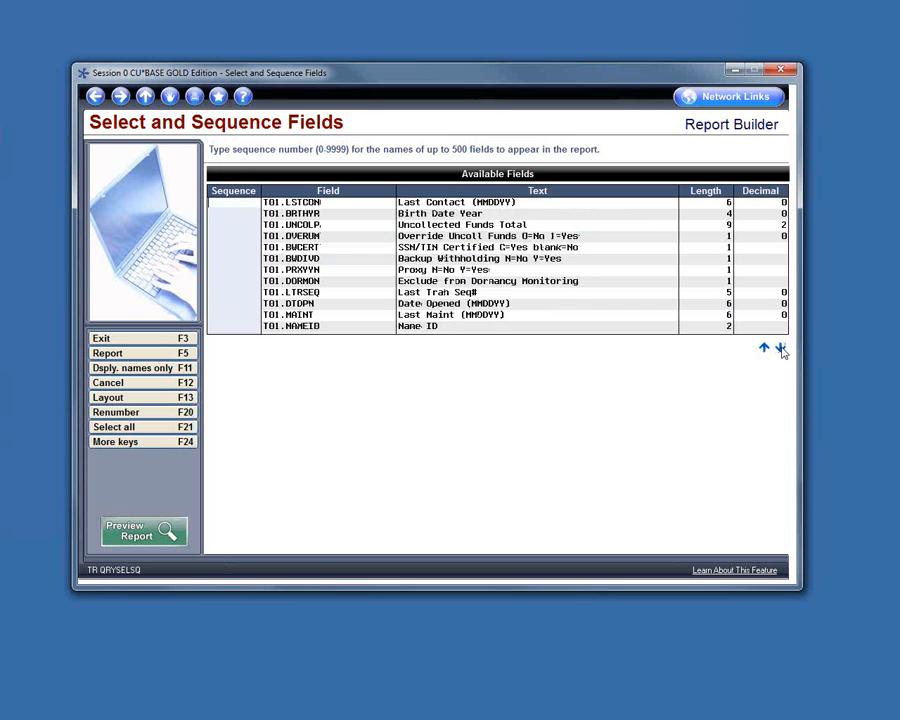
{"action": "left_click", "coordinate": [781, 349]}
{"action": "left_click", "coordinate": [781, 349]}
{"action": "left_click", "coordinate": [781, 349]}
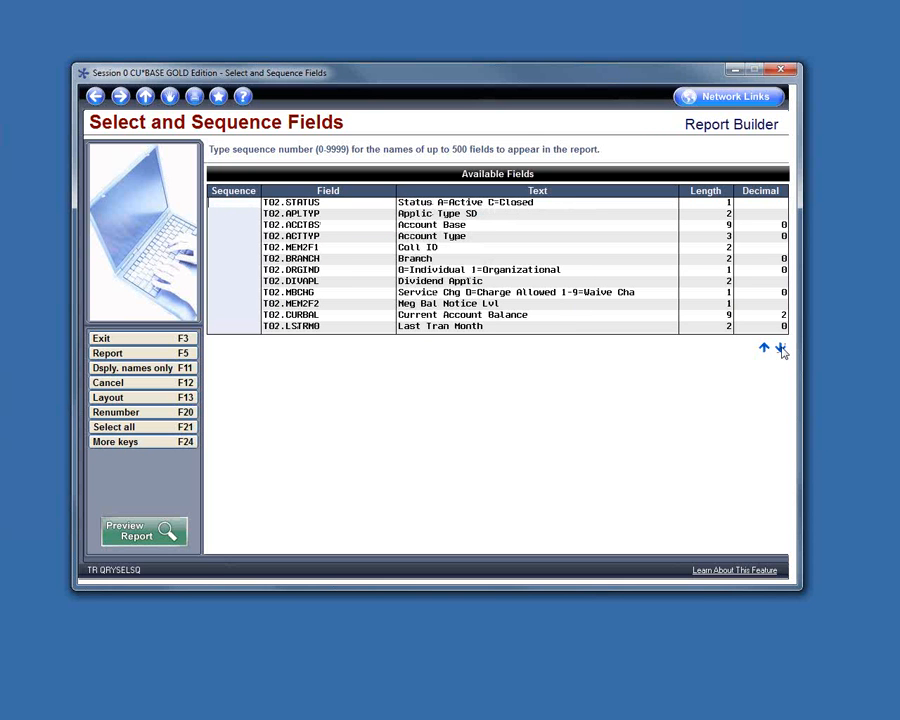
{"action": "left_click", "coordinate": [239, 315]}
{"action": "type", "text": "40"}
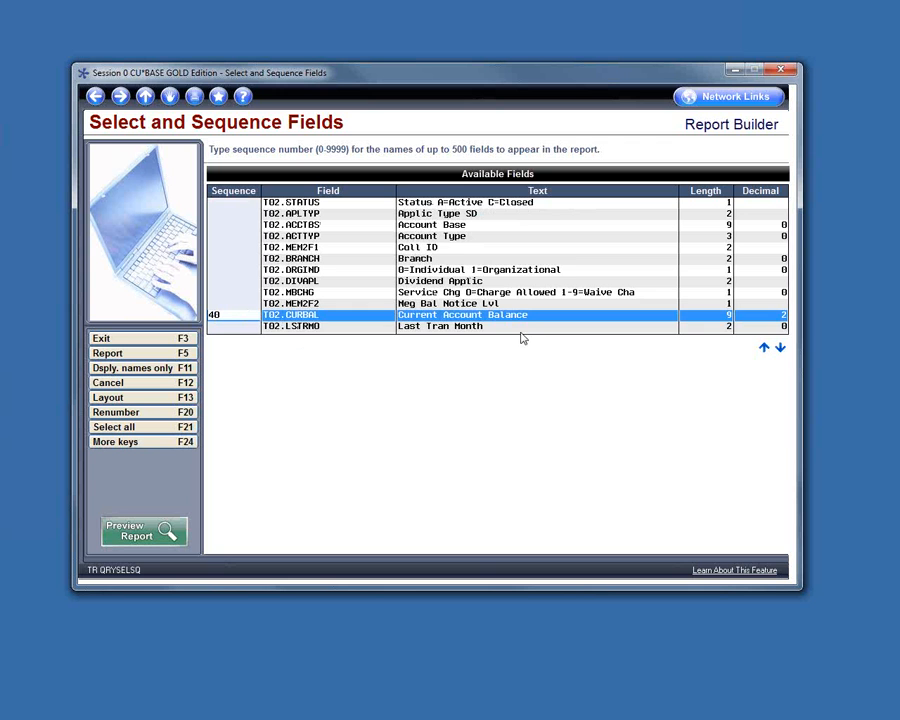
- Add the MEMBER5 current account balance T03.CURBAL with sequence number 50 and accept the field selection
{"action": "left_click", "coordinate": [781, 349]}
{"action": "left_click", "coordinate": [781, 349]}
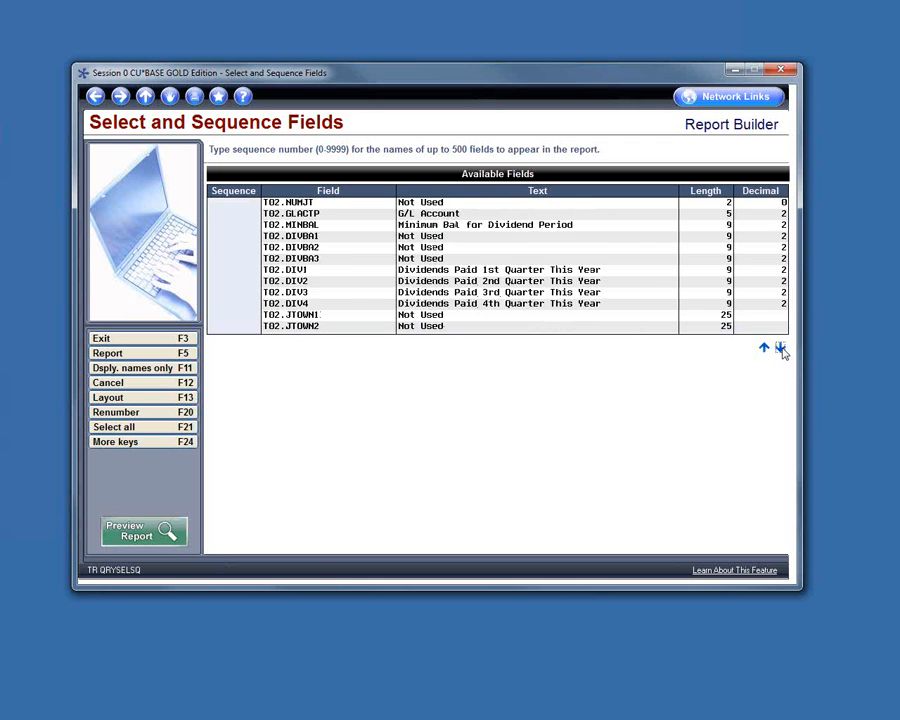
{"action": "left_click", "coordinate": [781, 349]}
{"action": "left_click", "coordinate": [781, 349]}
{"action": "left_click", "coordinate": [781, 349]}
{"action": "left_click", "coordinate": [781, 349]}
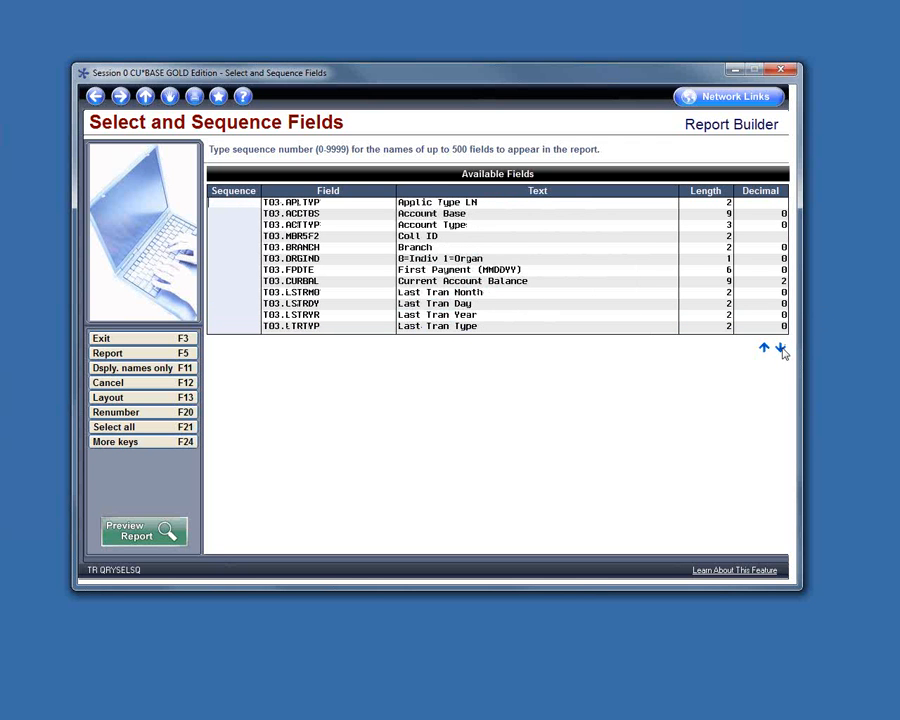
{"action": "left_click", "coordinate": [233, 283]}
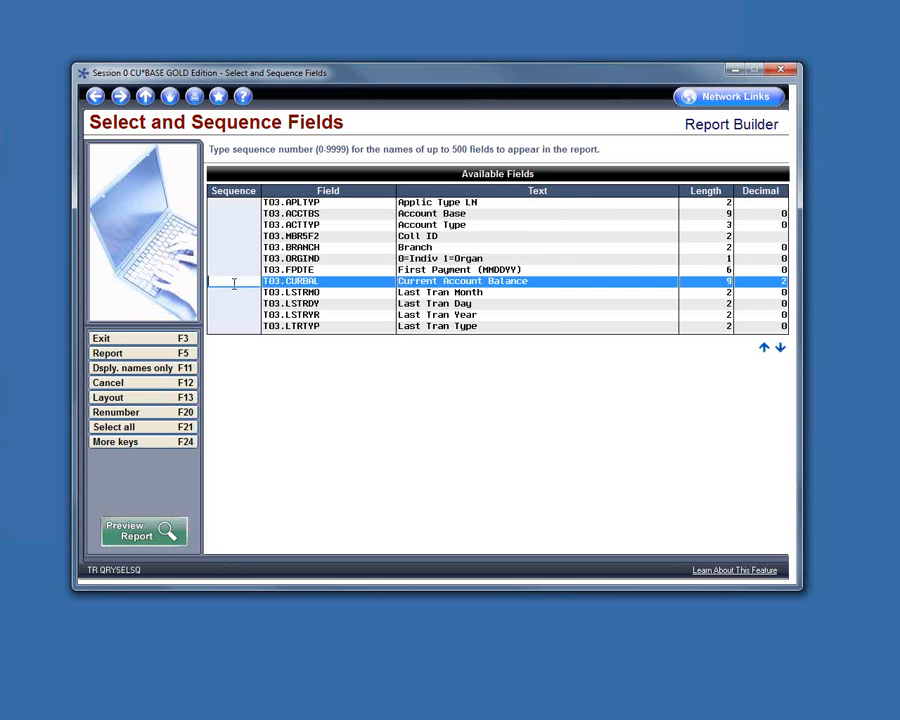
{"action": "type", "text": "50"}
{"action": "key", "text": "Return"}
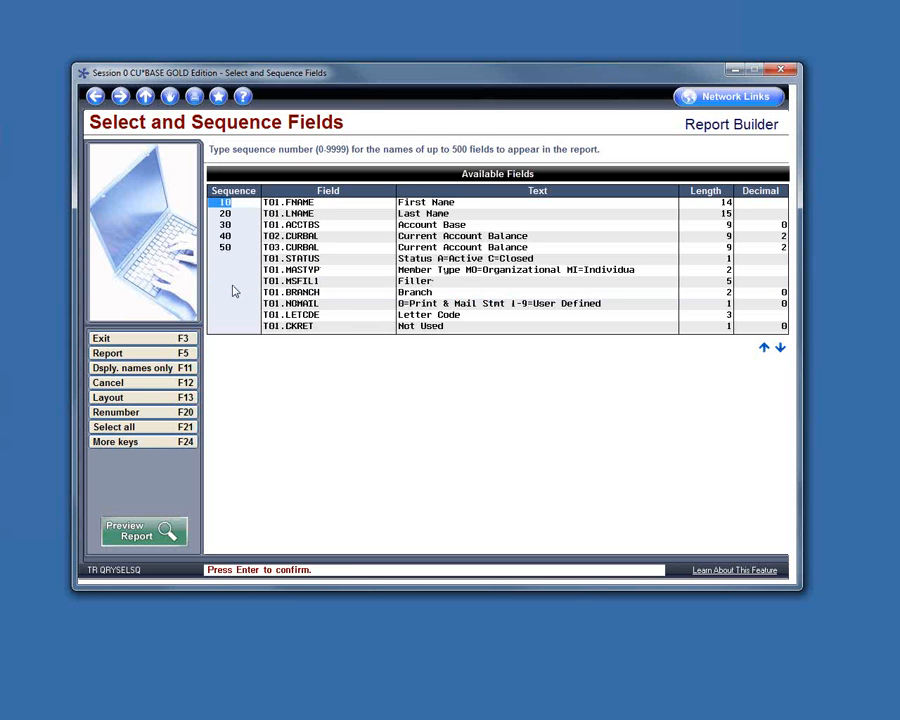
{"action": "key", "text": "Return"}
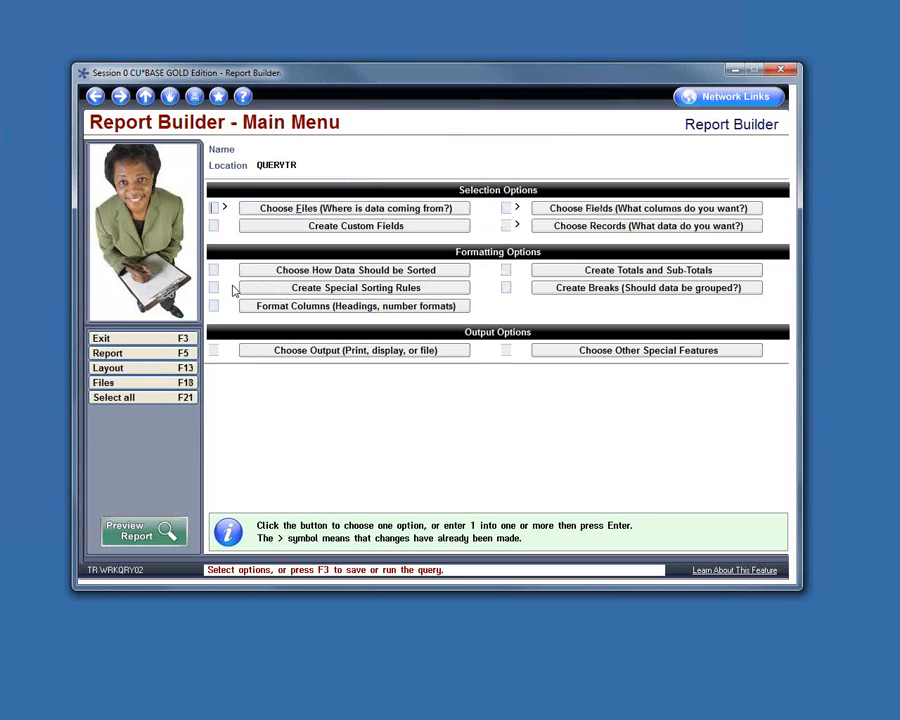
- Preview the report with the chosen columns and exit the query without saving its definition
{"action": "left_click", "coordinate": [137, 536]}
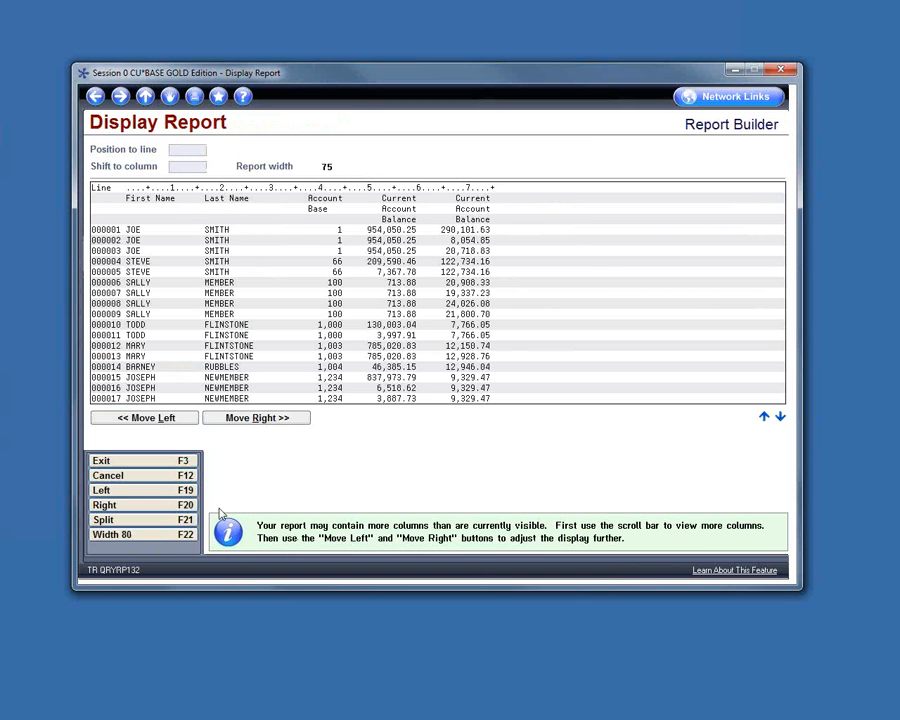
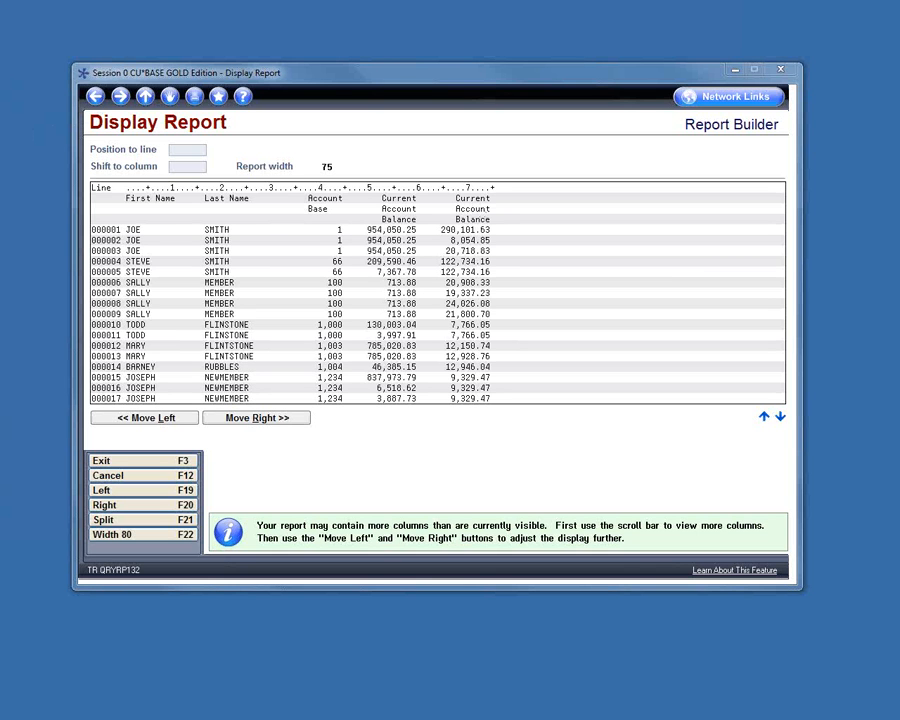
{"action": "left_click", "coordinate": [95, 96]}
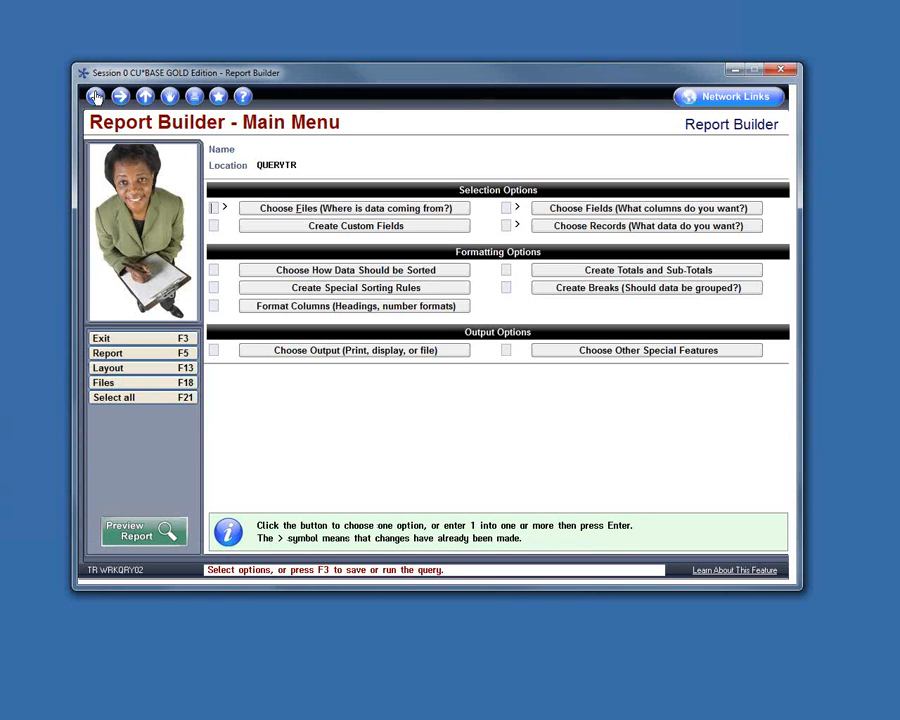
{"action": "left_click", "coordinate": [95, 96]}
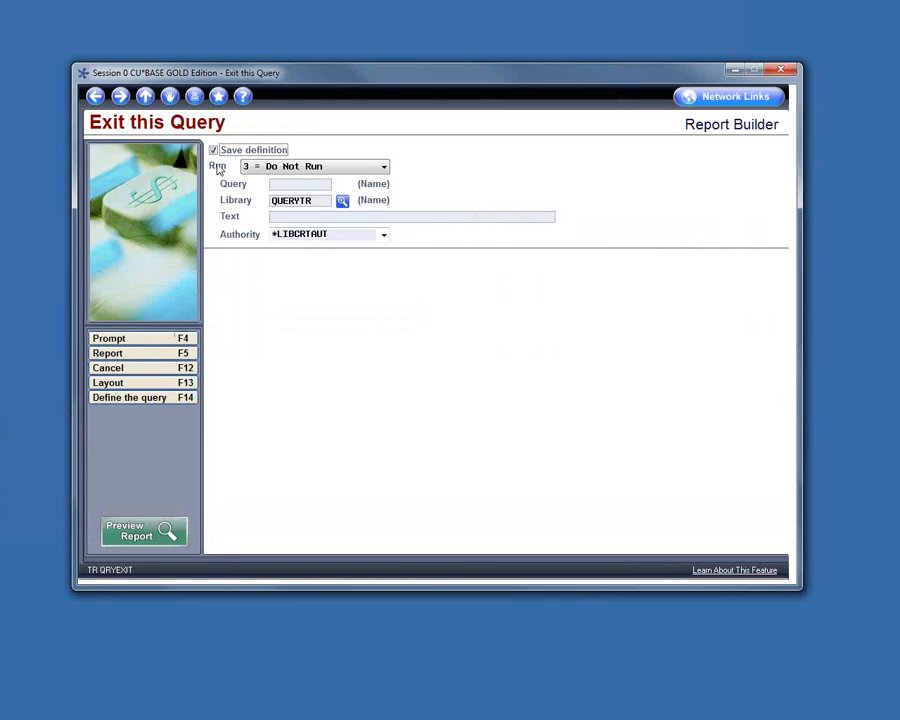
{"action": "left_click", "coordinate": [213, 150]}
{"action": "left_click", "coordinate": [120, 96]}
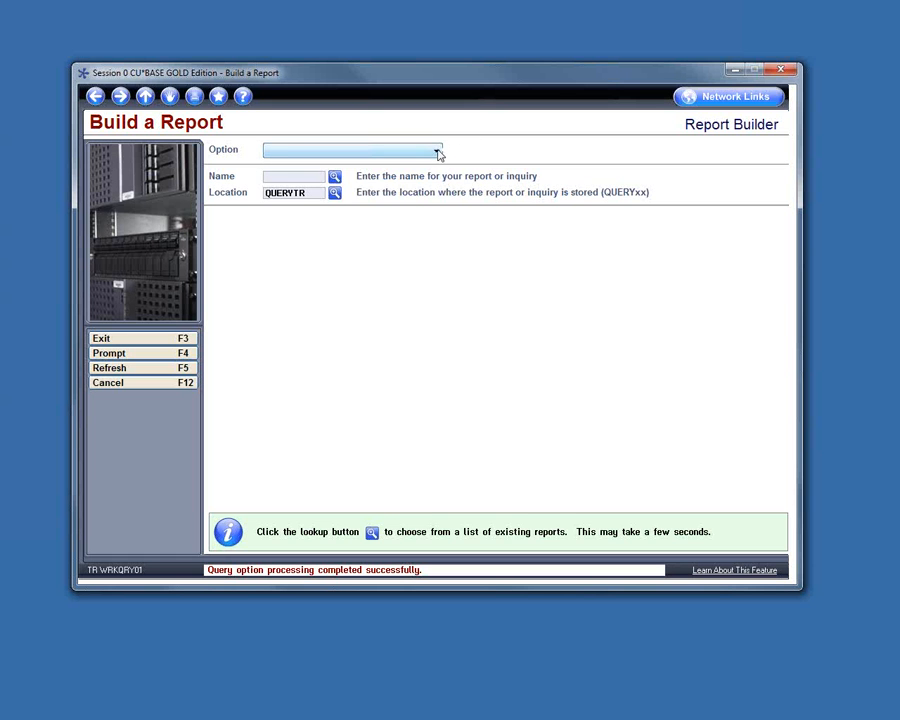
- Create a new report in QUERYTR and choose MASTER from FILETR as its primary file
{"action": "left_click", "coordinate": [438, 152]}
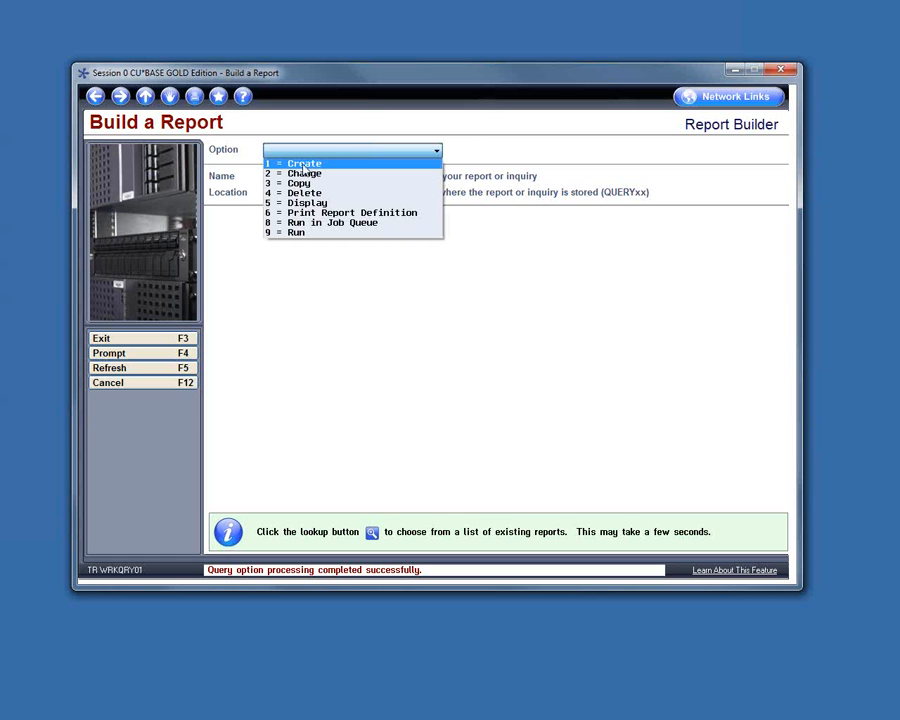
{"action": "left_click", "coordinate": [304, 164]}
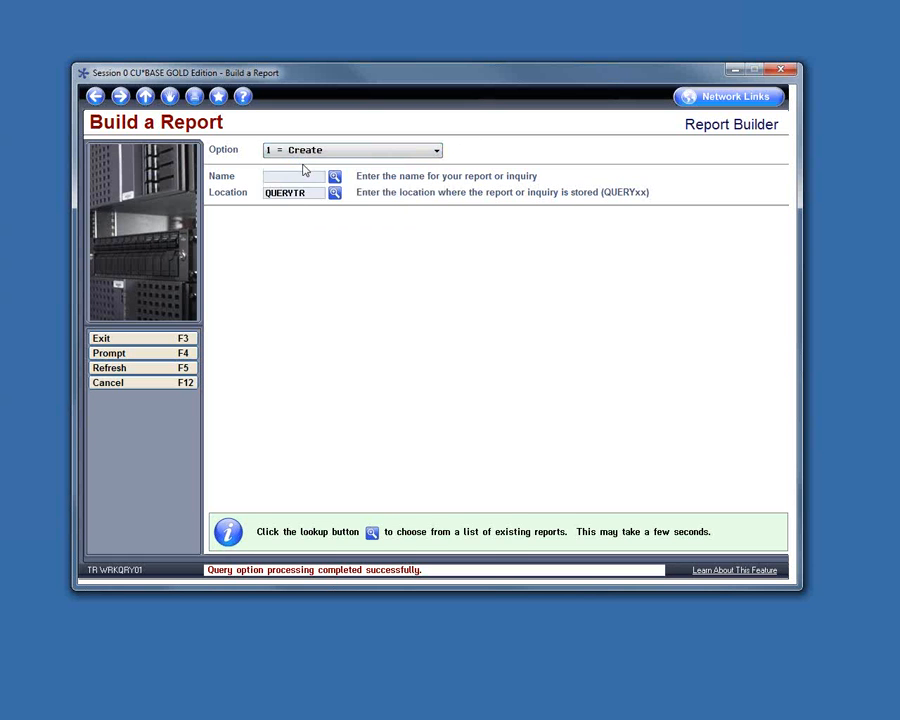
{"action": "key", "text": "Return"}
{"action": "left_click", "coordinate": [315, 208]}
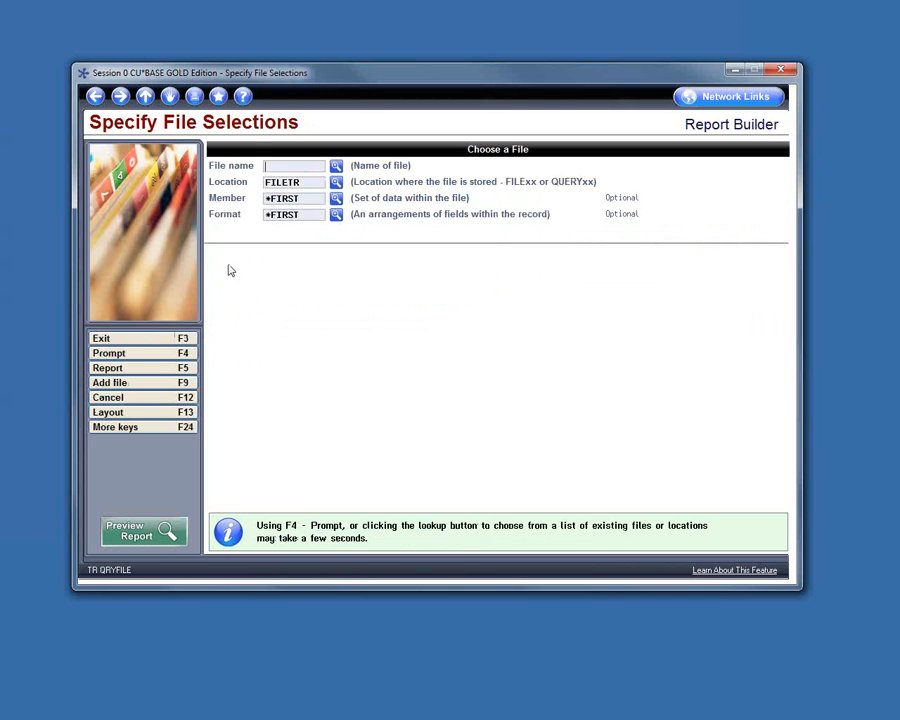
{"action": "type", "text": "master"}
{"action": "key", "text": "Return"}
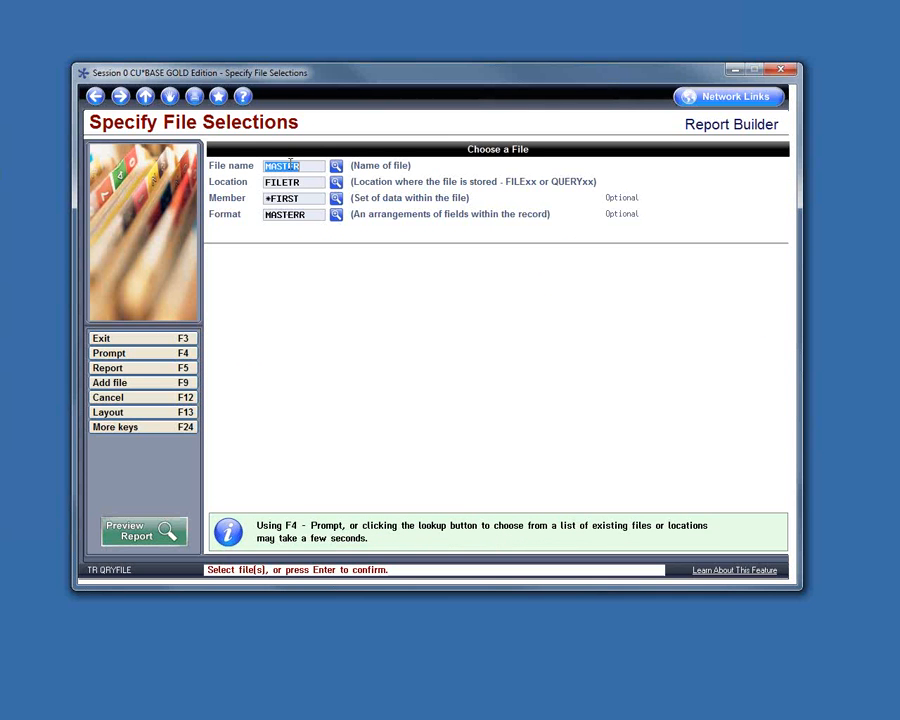
- Add MEMBER5 from FILETR as the second file and confirm the file selections
{"action": "left_click", "coordinate": [137, 382]}
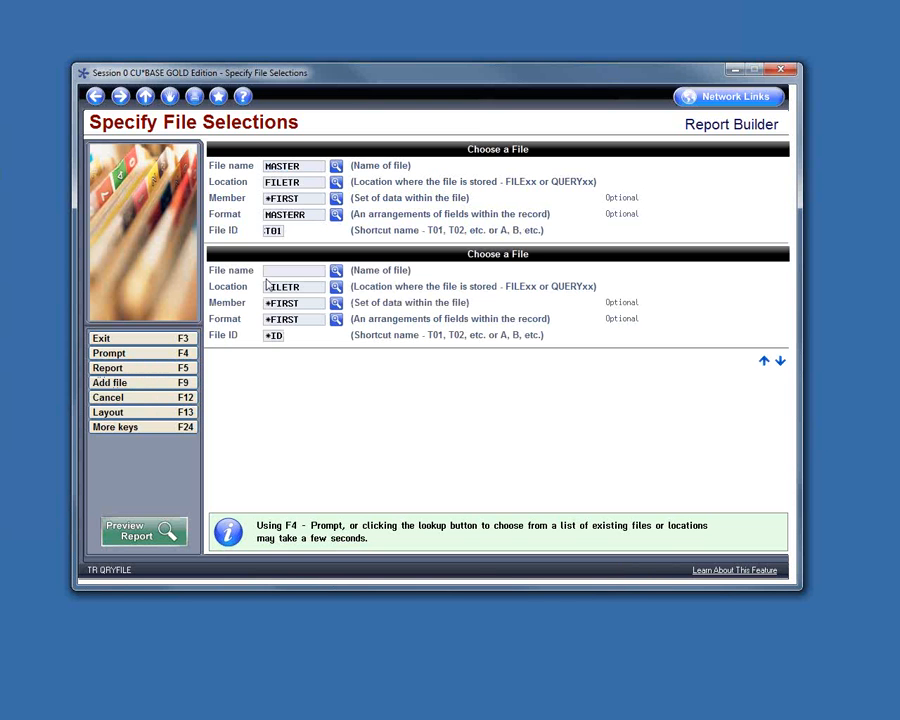
{"action": "type", "text": "member5"}
{"action": "key", "text": "Return"}
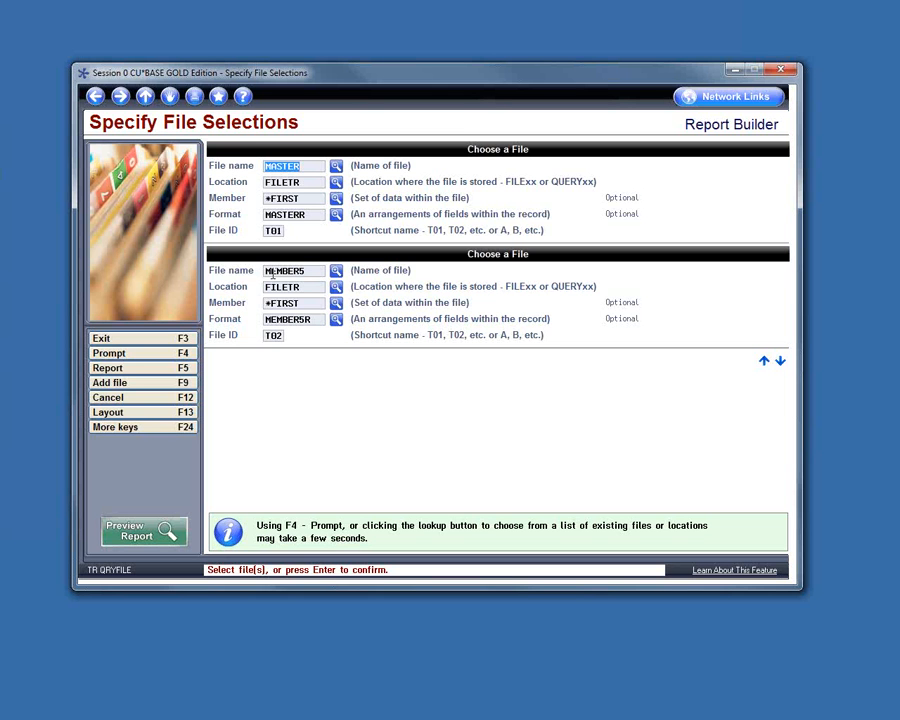
{"action": "key", "text": "Return"}
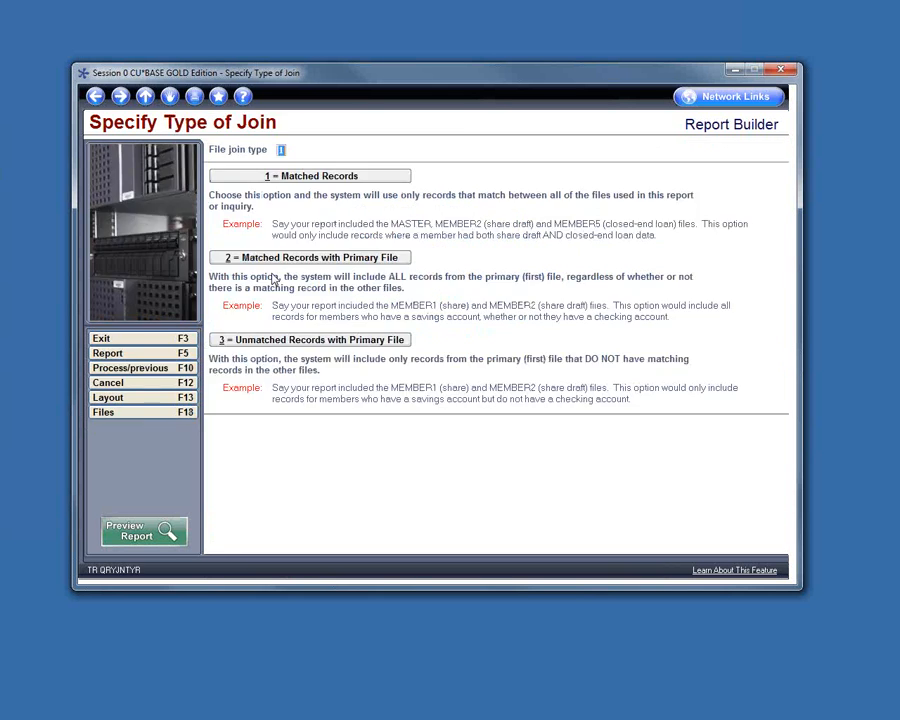
- Join the two files as Matched Records on T01.ACCTBS equal to T02.ACCTBS
{"action": "left_click", "coordinate": [308, 180]}
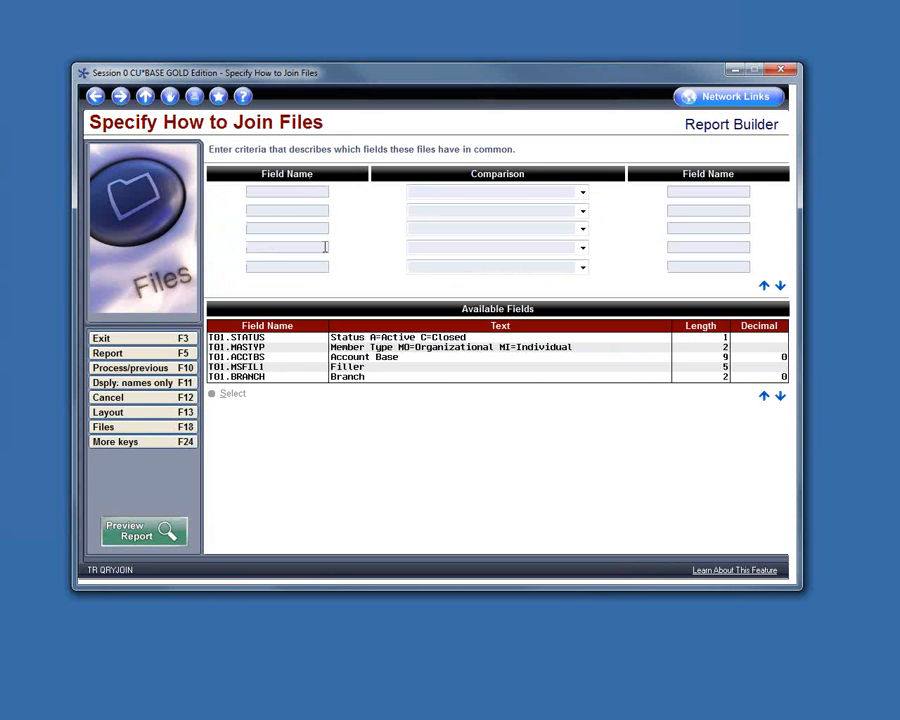
{"action": "double_click", "coordinate": [365, 357]}
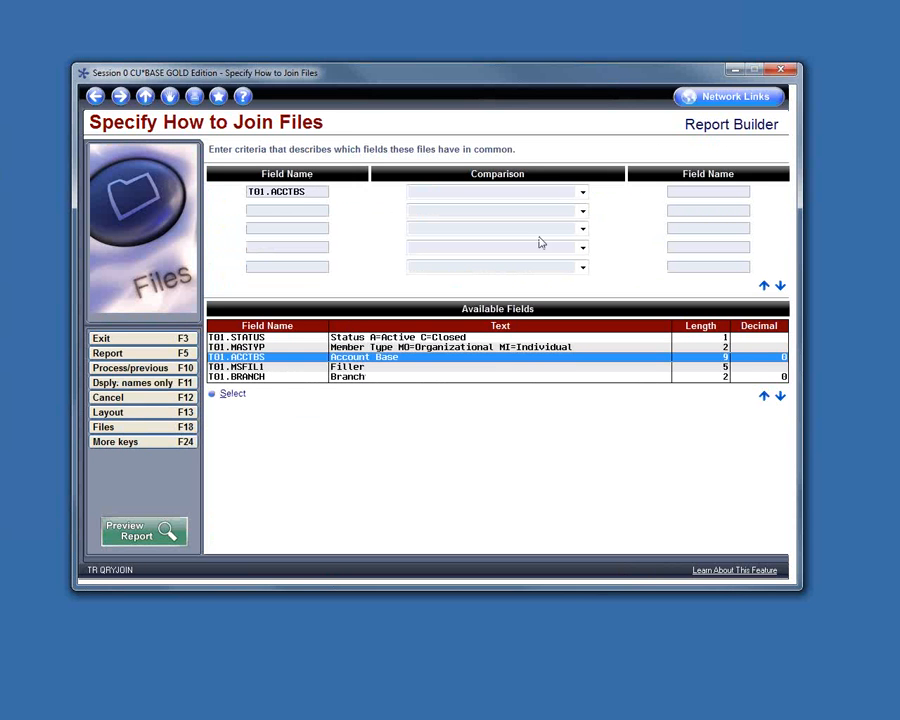
{"action": "left_click", "coordinate": [582, 192]}
{"action": "left_click", "coordinate": [430, 201]}
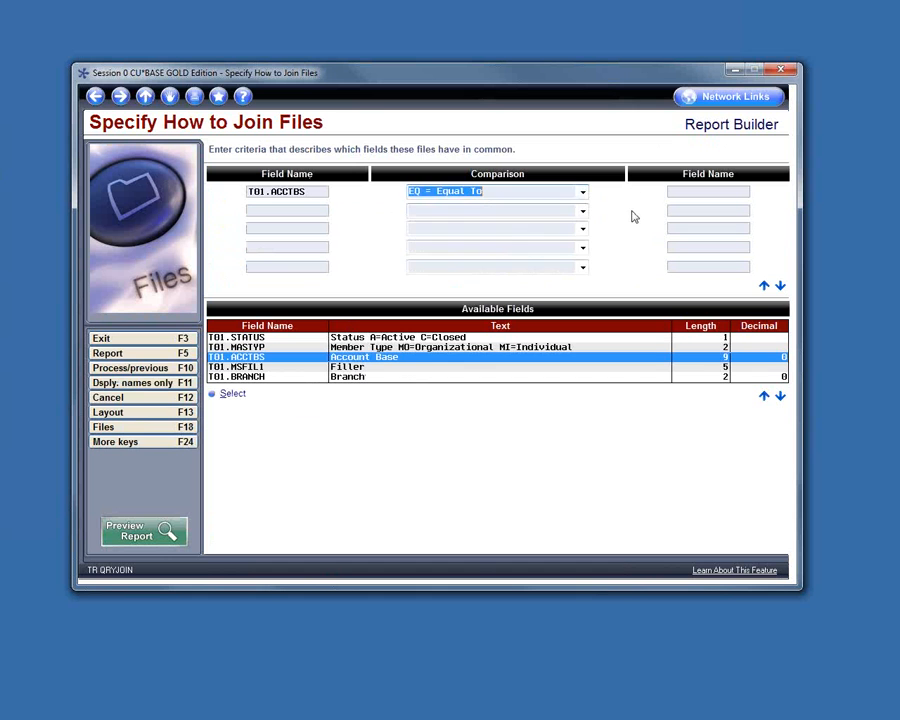
{"action": "left_click", "coordinate": [672, 191]}
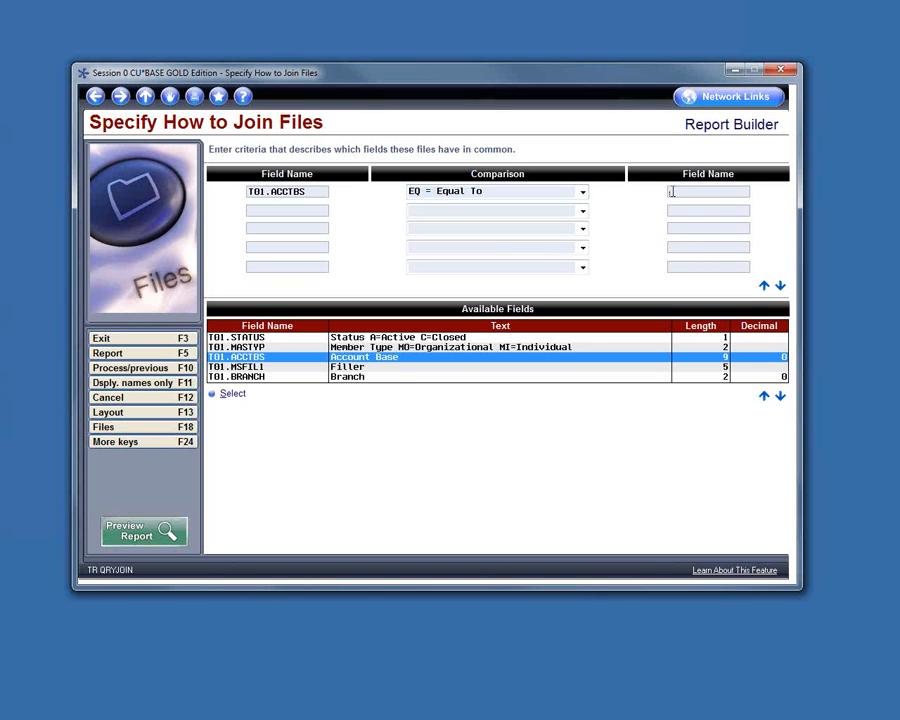
{"action": "type", "text": "t02.acctbs"}
{"action": "key", "text": "Return"}
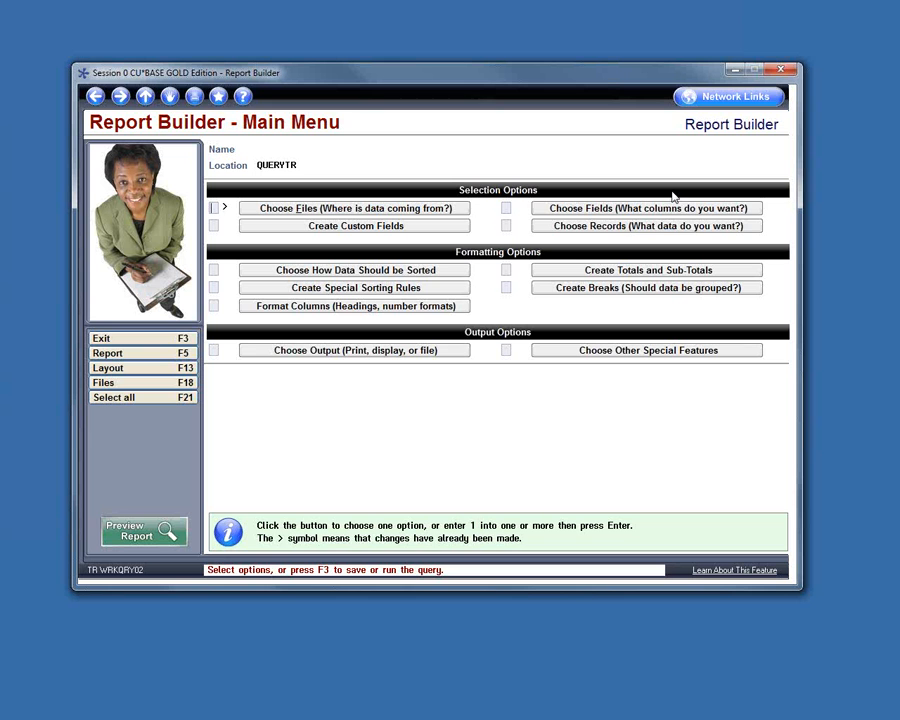
- Preview the MASTER and MEMBER5 report, browse its name and address columns, and try the 80-column display width before restoring the wide view
{"action": "left_click", "coordinate": [143, 528]}
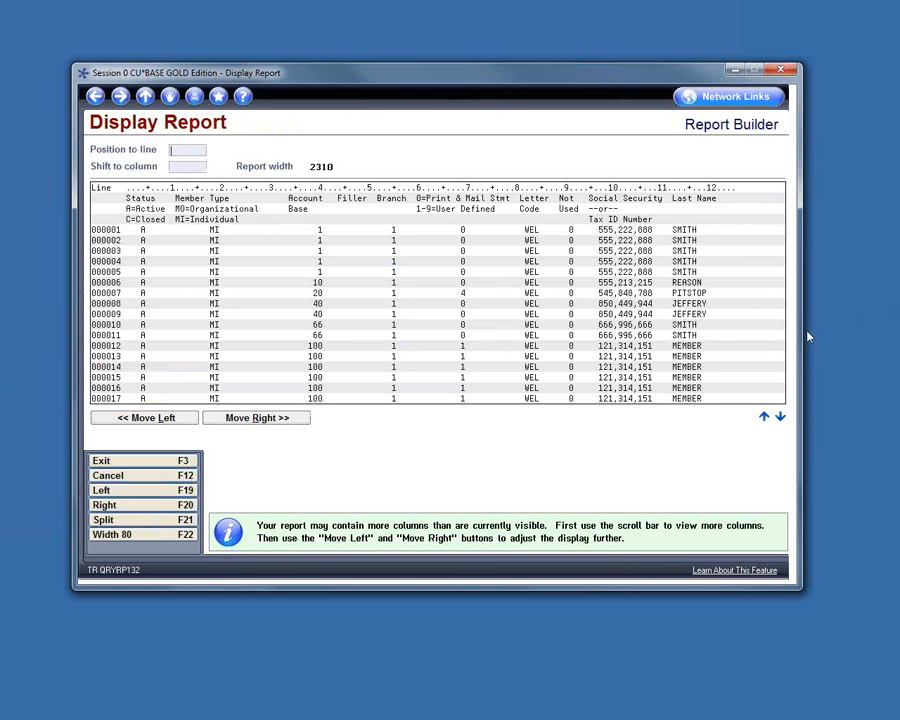
{"action": "left_click", "coordinate": [276, 420]}
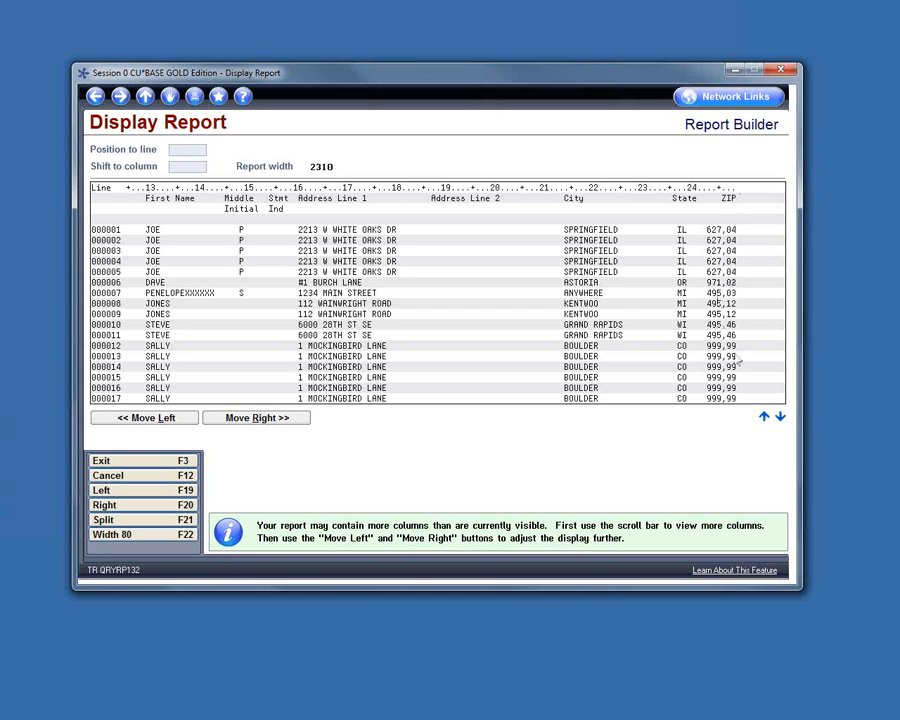
{"action": "left_click", "coordinate": [141, 538]}
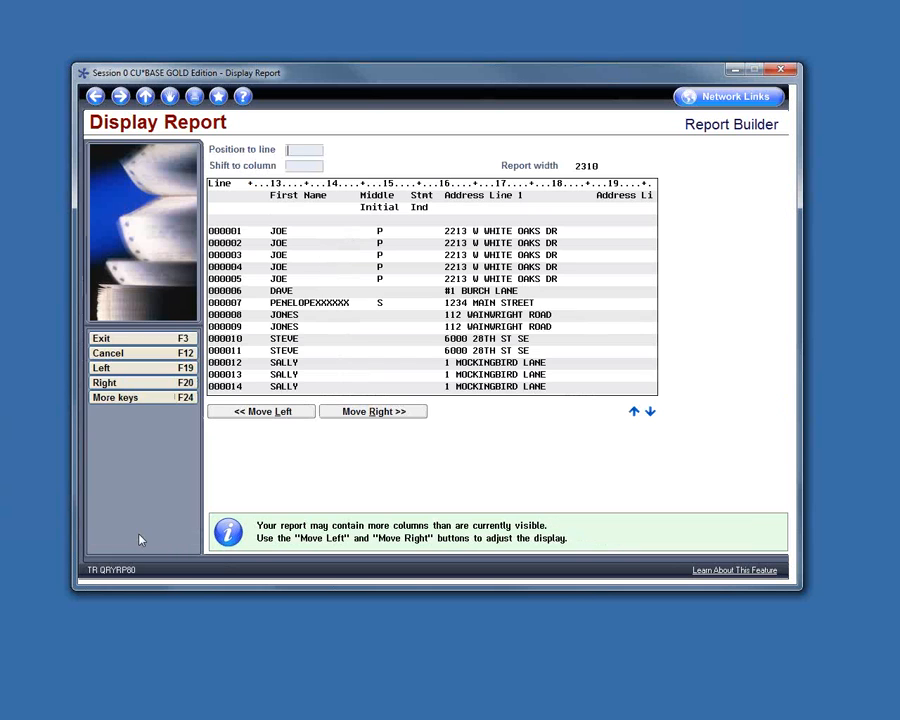
{"action": "left_click", "coordinate": [383, 412]}
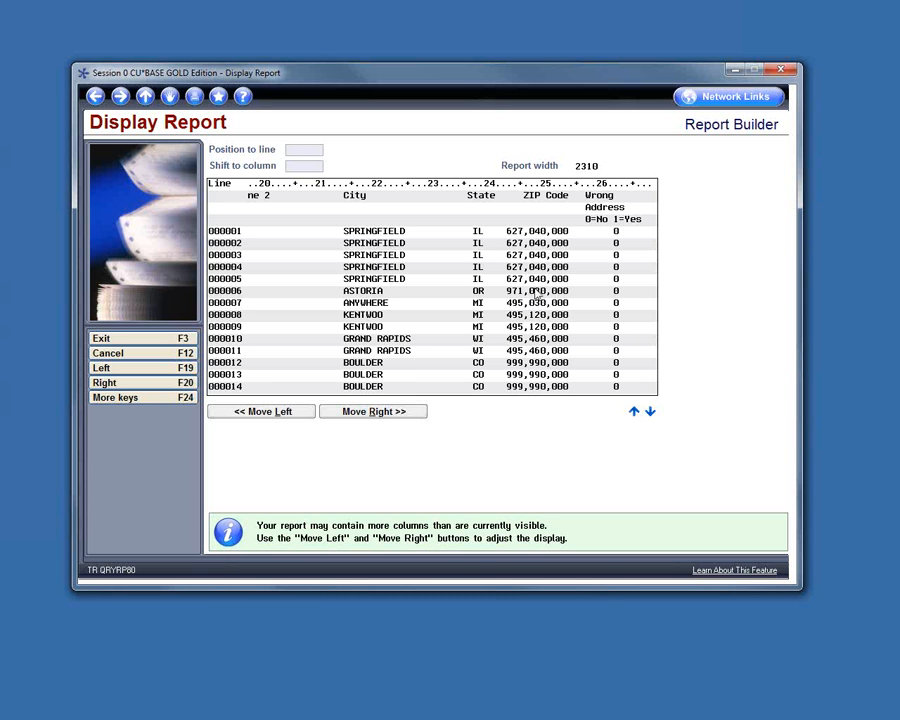
{"action": "left_click", "coordinate": [112, 398]}
{"action": "left_click", "coordinate": [125, 353]}
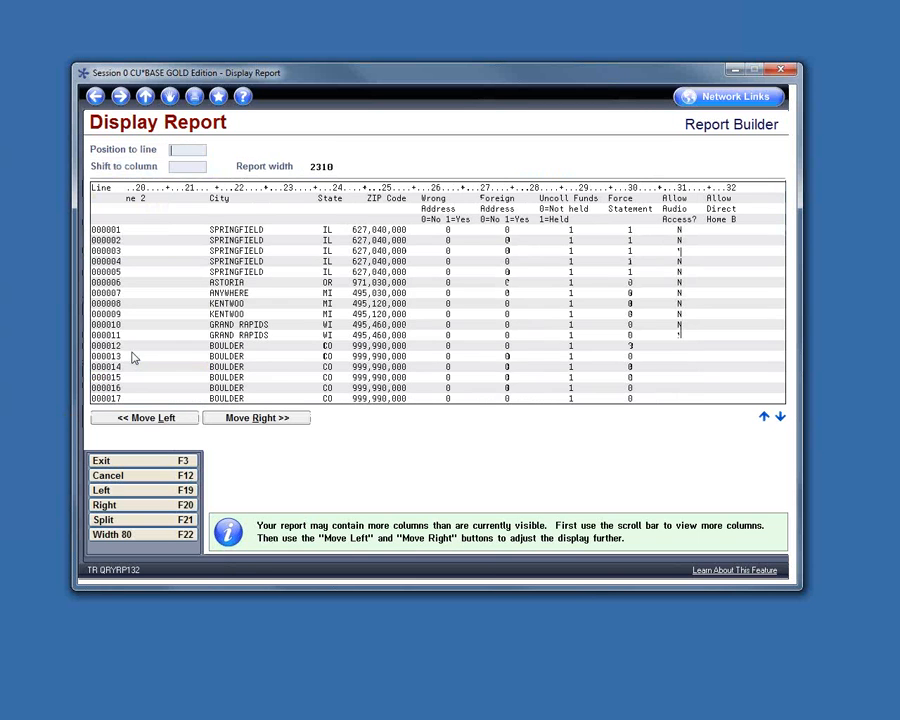
- Return from the report preview and choose the ZIP code field T01.ZIPCD for a record selection rule
{"action": "left_click", "coordinate": [95, 96]}
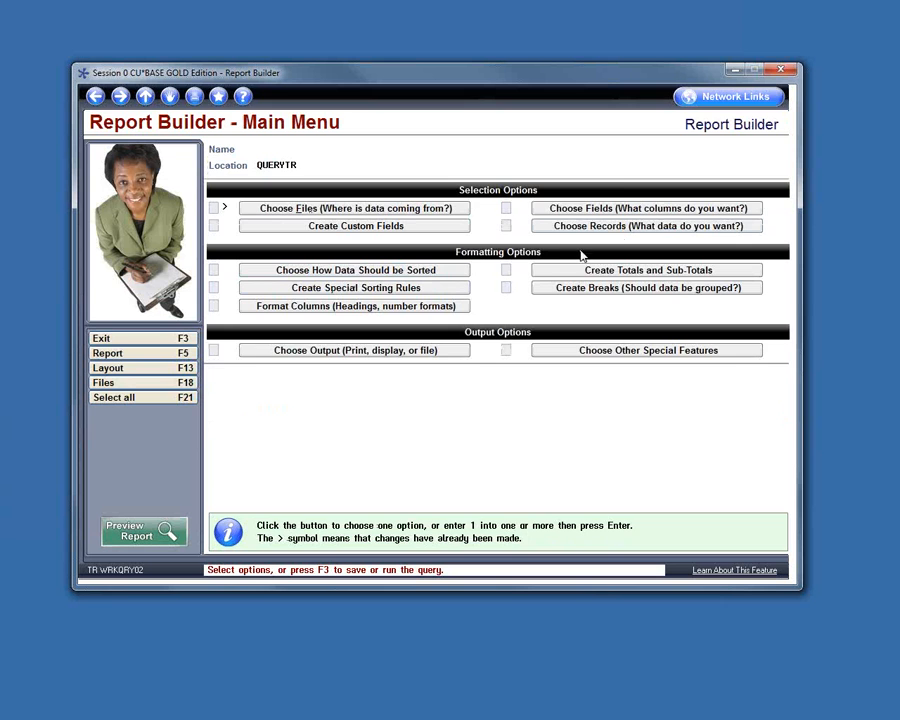
{"action": "left_click", "coordinate": [624, 228]}
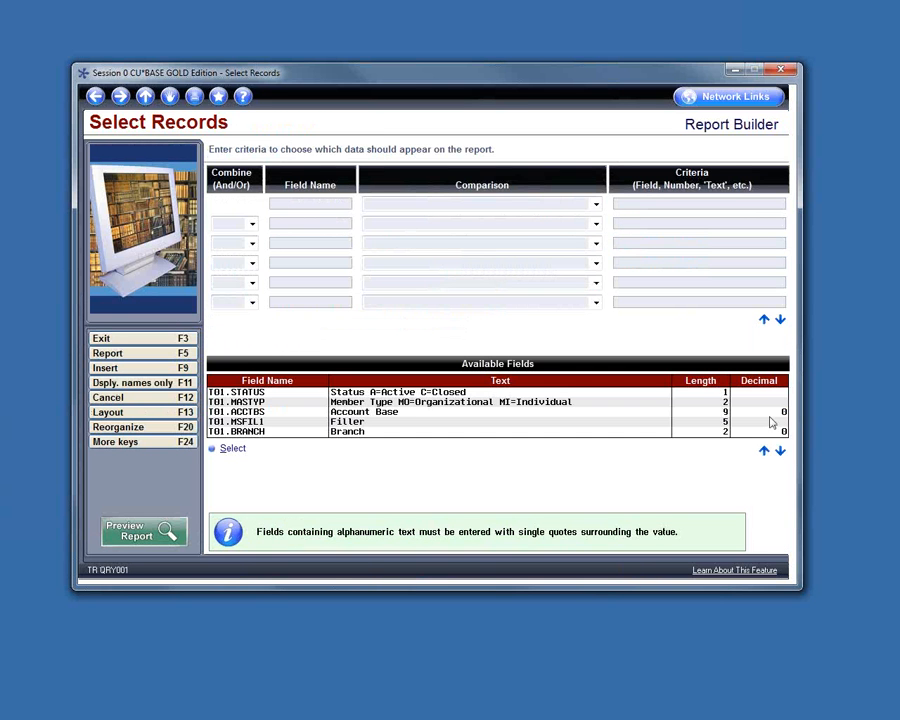
{"action": "left_click", "coordinate": [781, 454]}
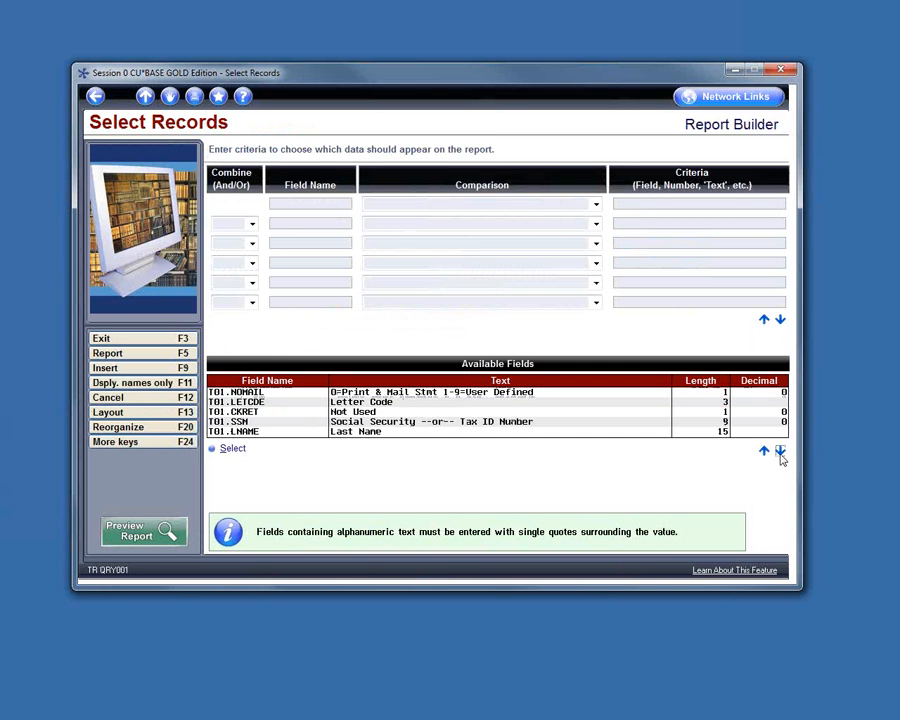
{"action": "left_click", "coordinate": [781, 454]}
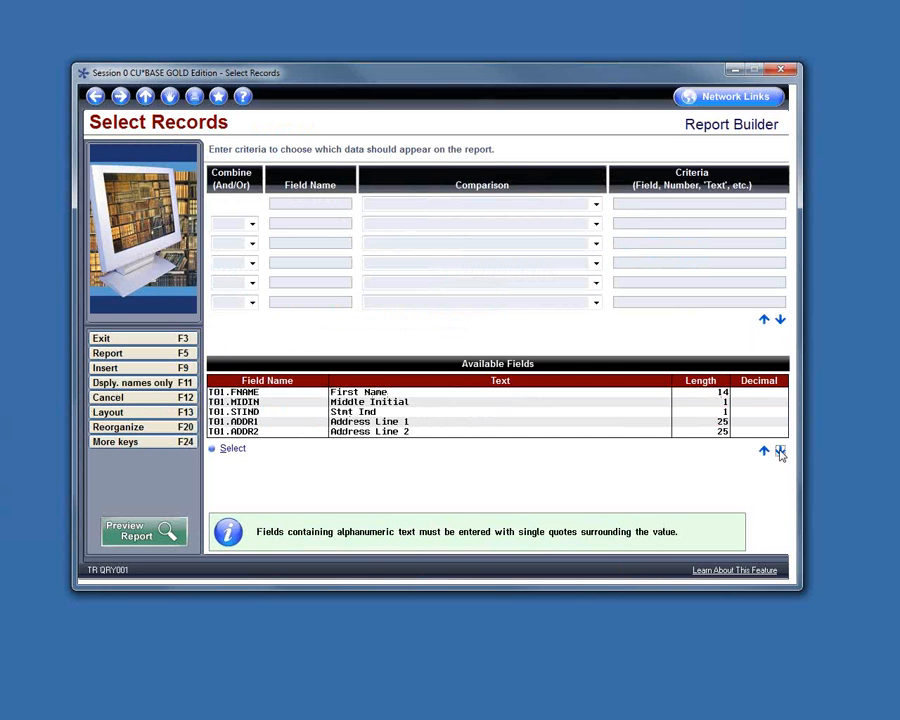
{"action": "left_click", "coordinate": [781, 454]}
{"action": "double_click", "coordinate": [404, 412]}
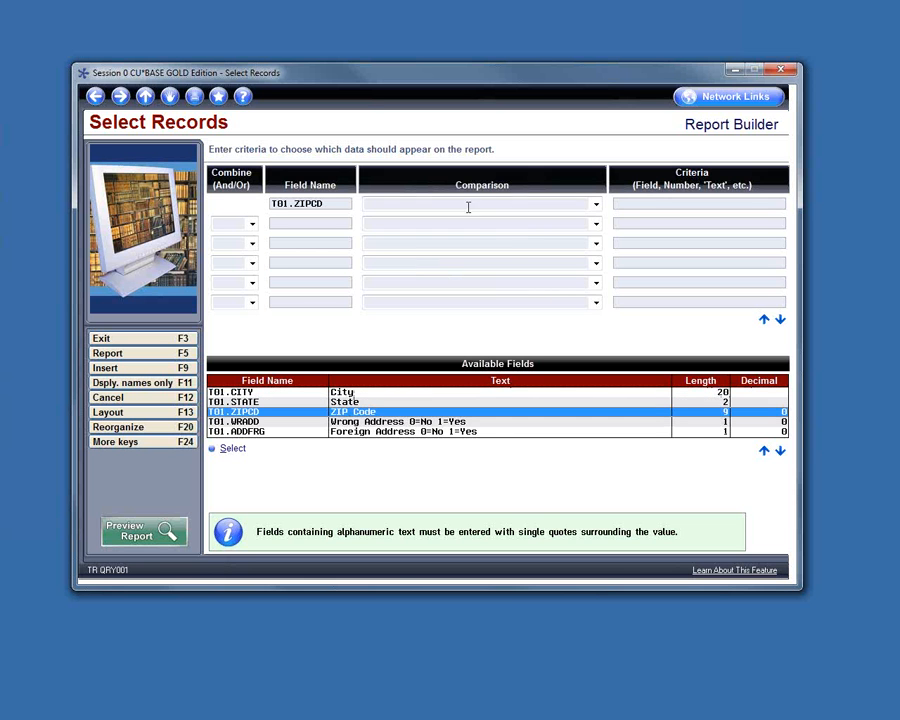
- Try to limit T01.ZIPCD to records containing the pattern '48448%', and leave the record selection
{"action": "left_click", "coordinate": [596, 205]}
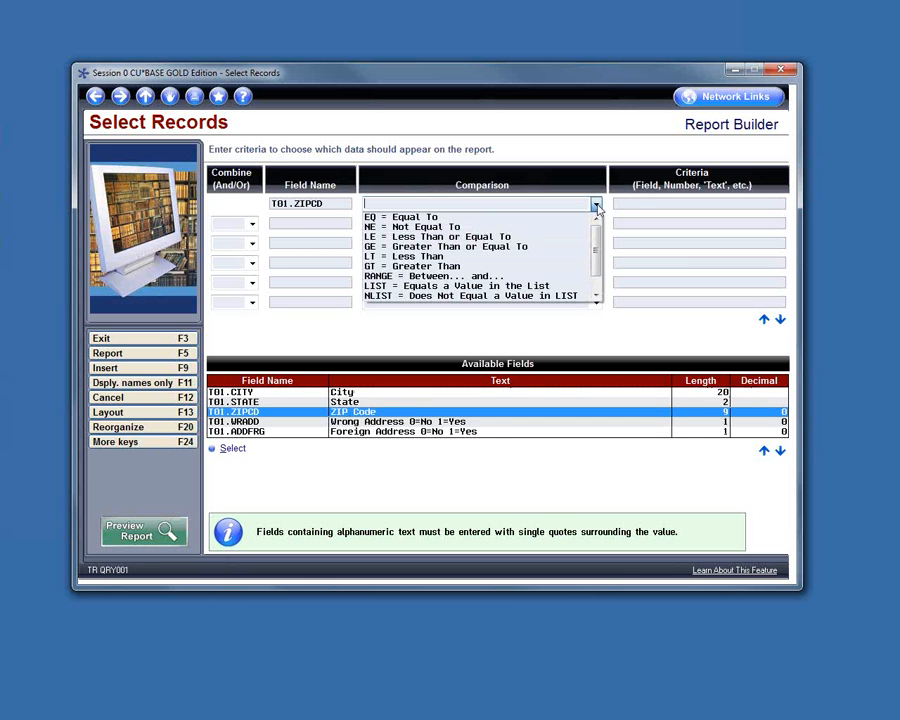
{"action": "left_click", "coordinate": [596, 297]}
{"action": "left_click", "coordinate": [596, 297]}
{"action": "left_click", "coordinate": [520, 285]}
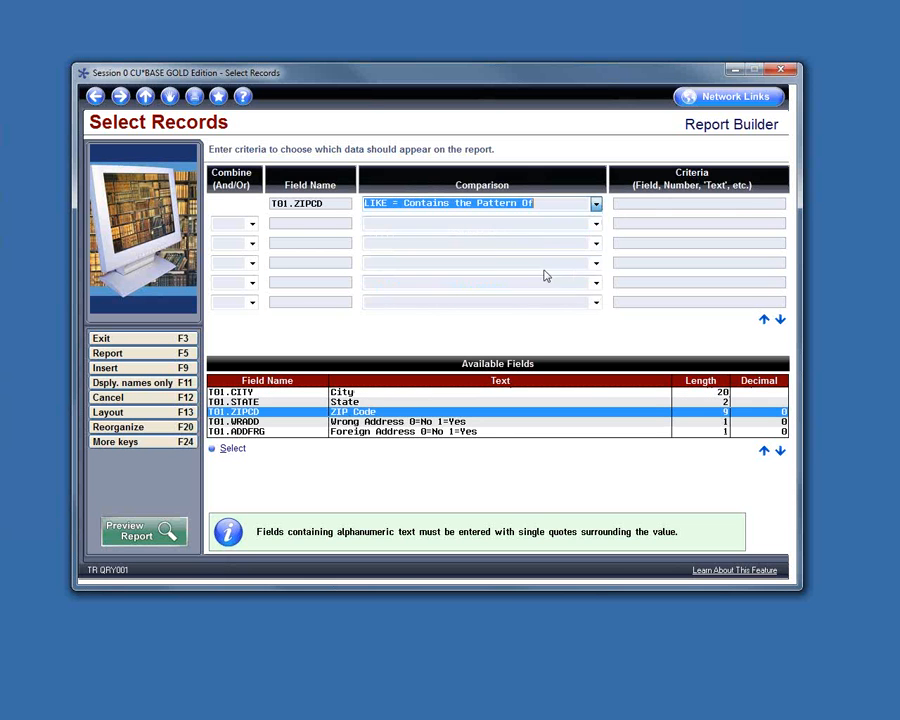
{"action": "left_click", "coordinate": [619, 205]}
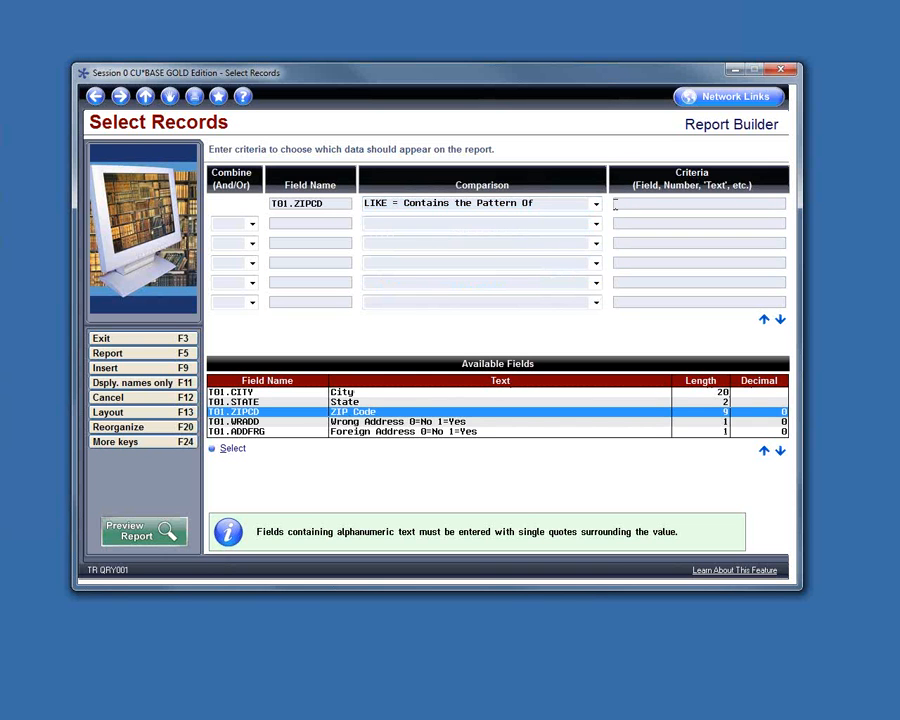
{"action": "type", "text": "'40448%'"}
{"action": "key", "text": "Return"}
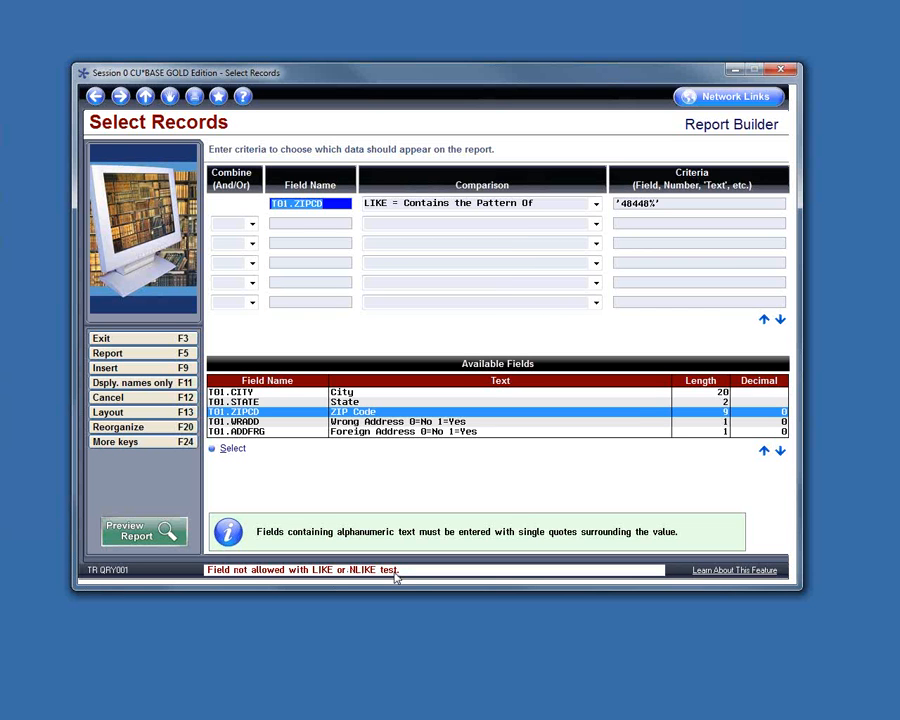
{"action": "left_click", "coordinate": [638, 205]}
{"action": "left_click", "coordinate": [96, 96]}
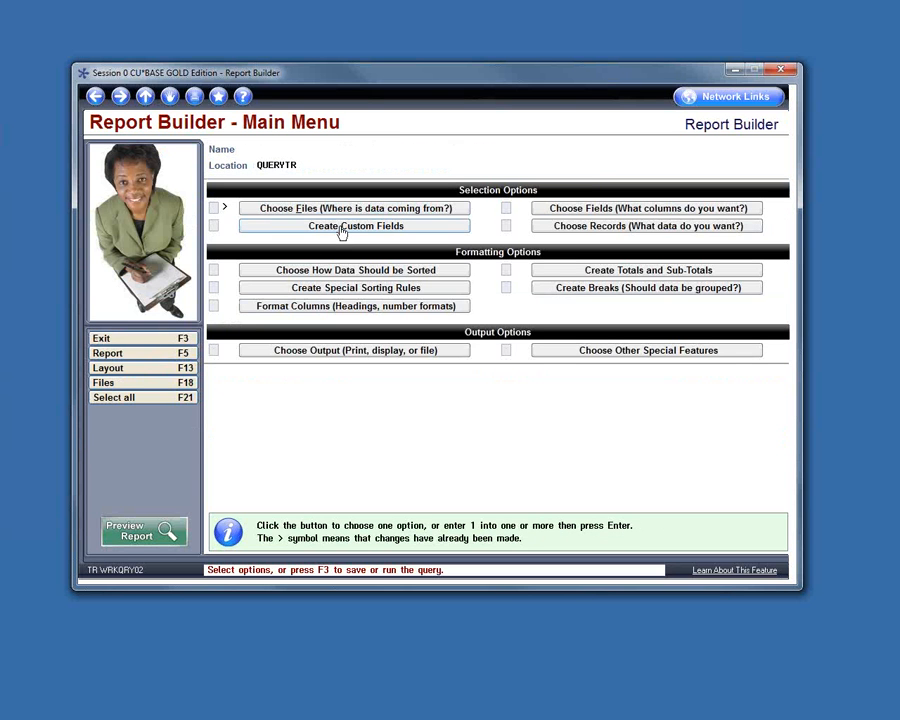
- Create a custom field ZIPTEXT with the expression DIGITS(T01.ZIPCD) and column heading ZIP TO TEXT, and check it in the report preview
{"action": "left_click", "coordinate": [341, 230]}
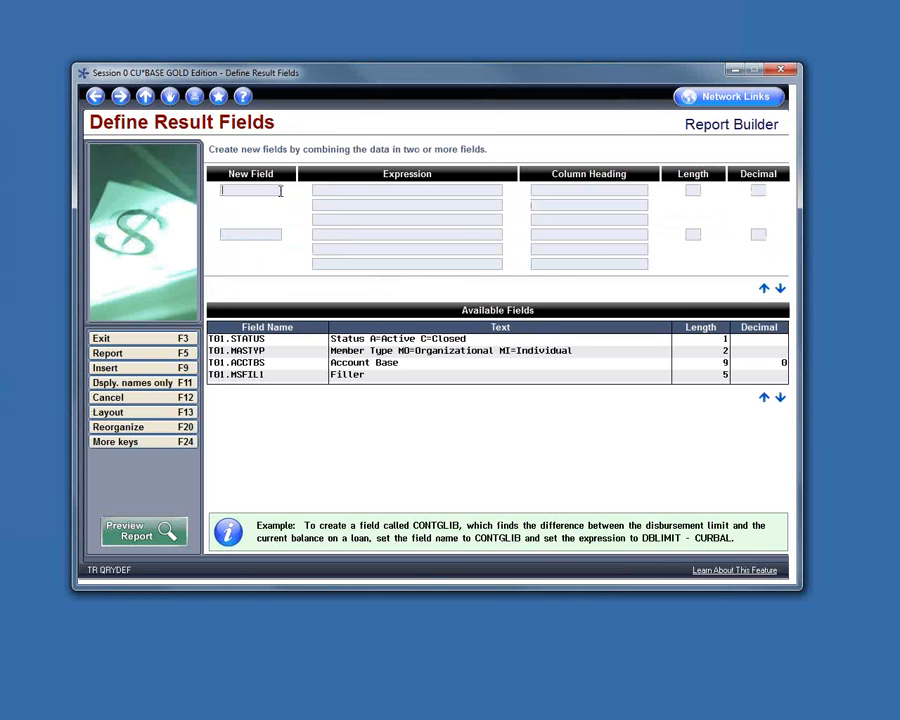
{"action": "left_click", "coordinate": [250, 193]}
{"action": "type", "text": "ziptext"}
{"action": "left_click", "coordinate": [335, 189]}
{"action": "type", "text": "DIGITS"}
{"action": "type", "text": "("}
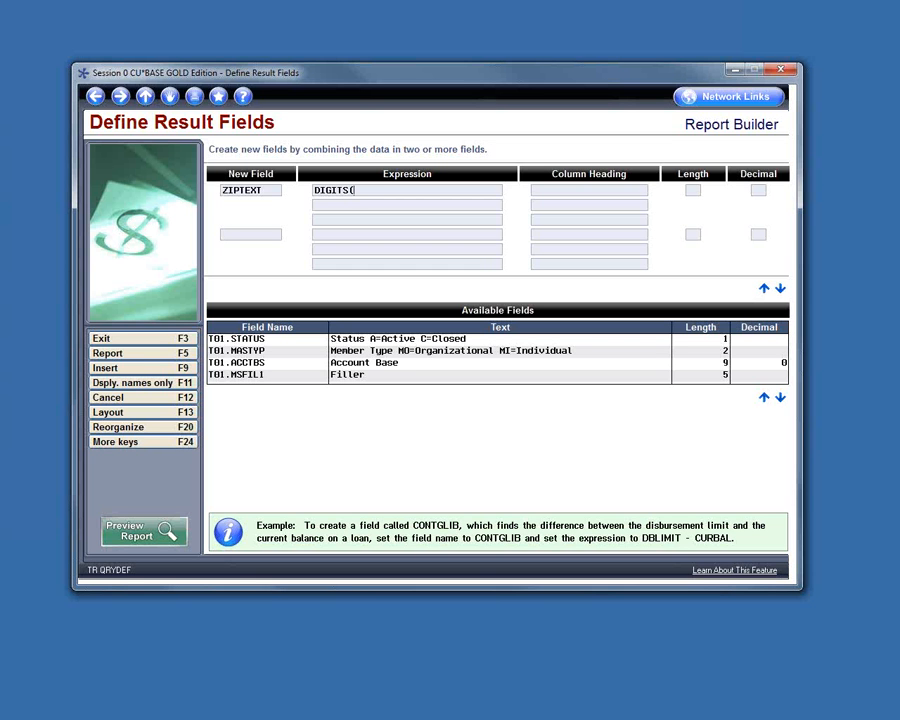
{"action": "type", "text": "T01"}
{"action": "type", "text": ".ZIPCD)"}
{"action": "key", "text": "Tab"}
{"action": "type", "text": "ZIP TO TEXT"}
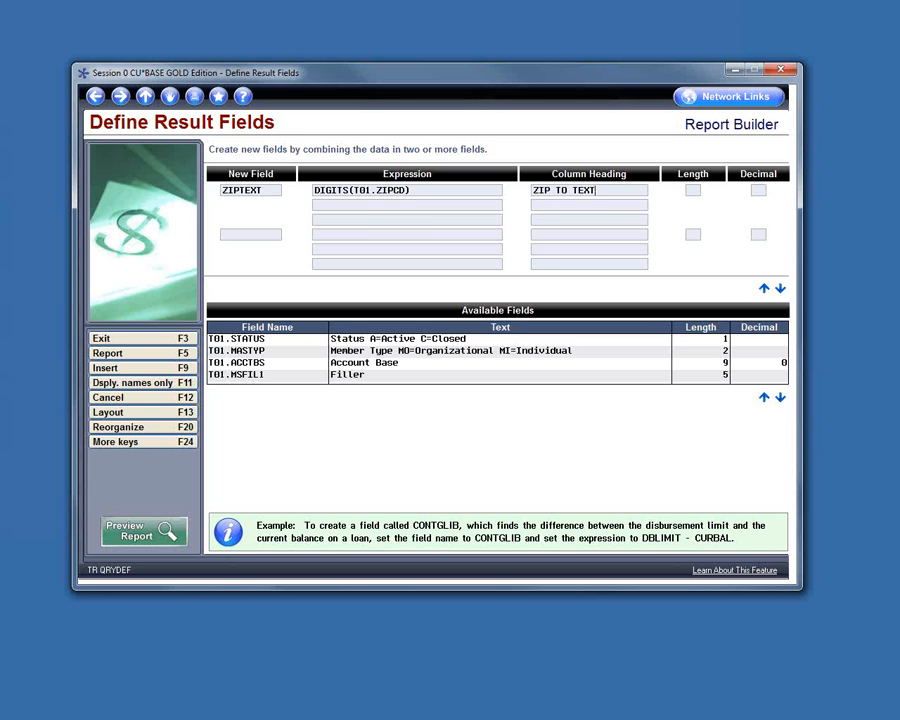
{"action": "key", "text": "Return"}
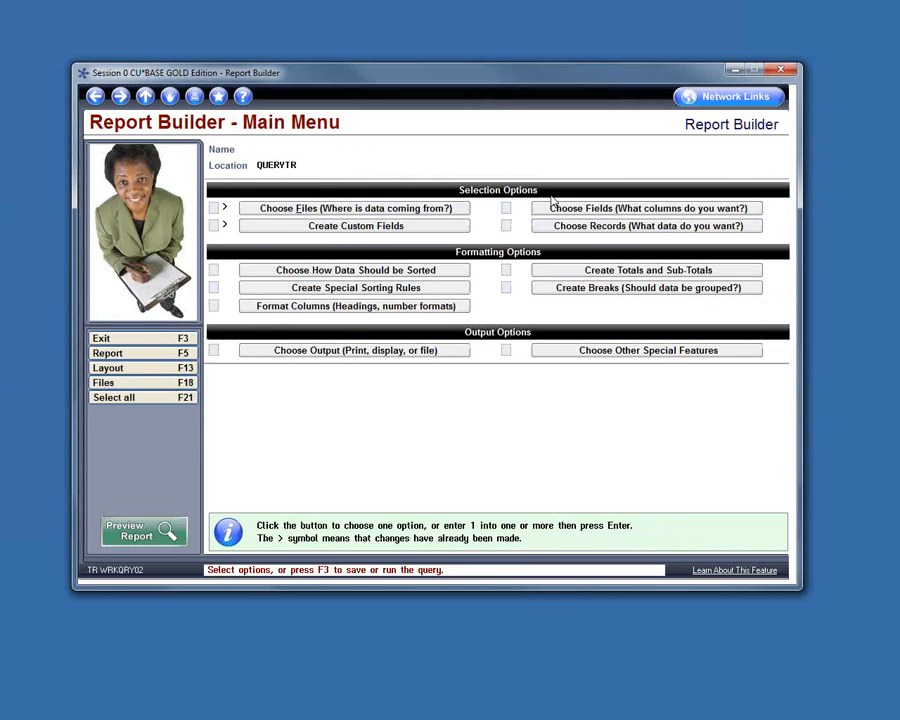
{"action": "left_click", "coordinate": [150, 533]}
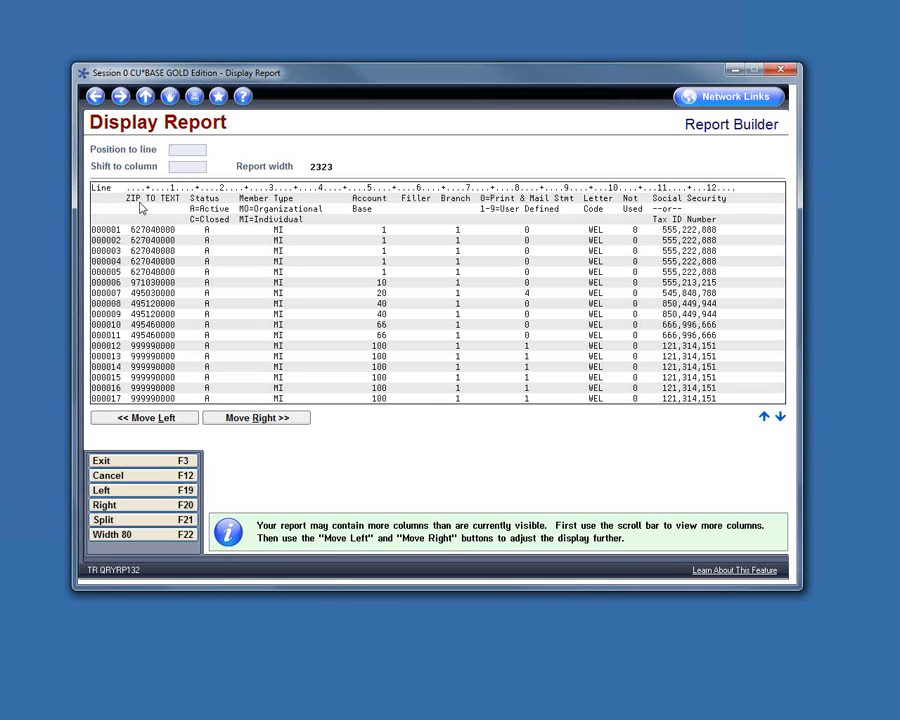
{"action": "left_click", "coordinate": [95, 97]}
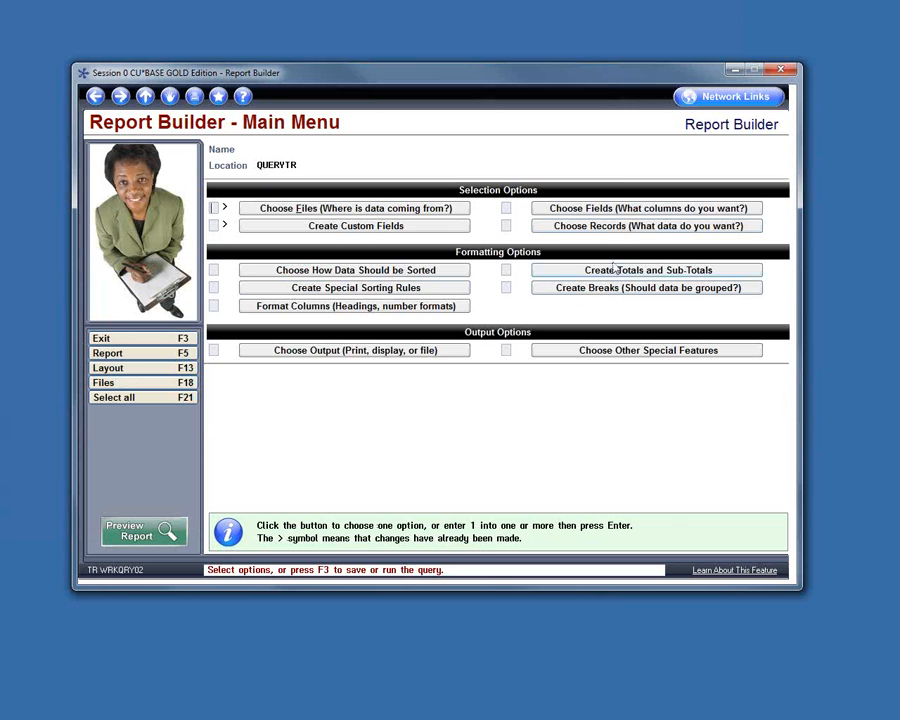
- Select only records whose ZIPTEXT contains the pattern '48448%' and preview the filtered report
{"action": "left_click", "coordinate": [630, 228]}
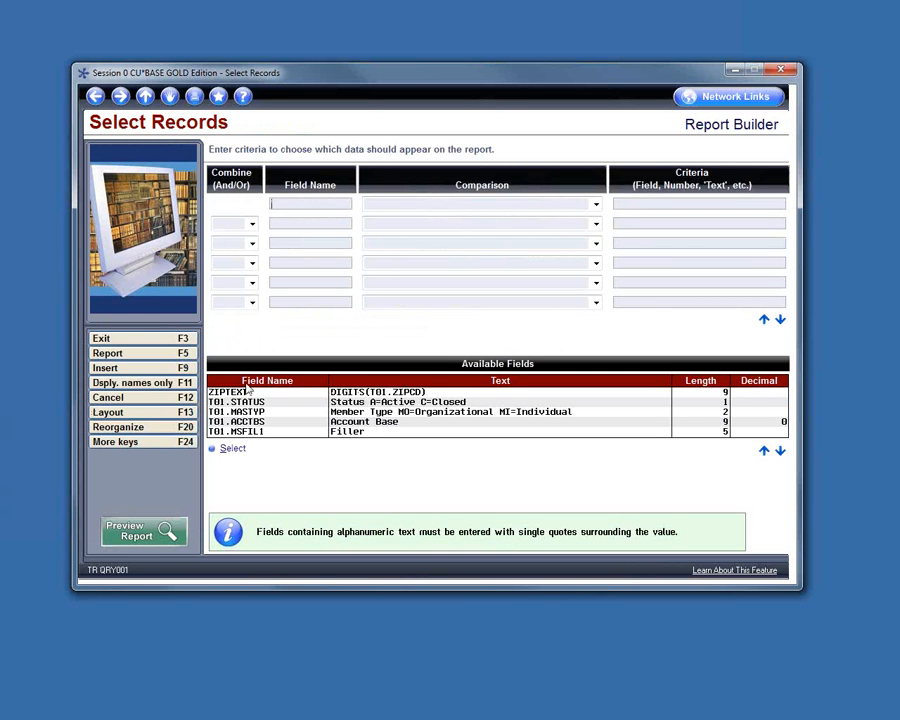
{"action": "double_click", "coordinate": [343, 397]}
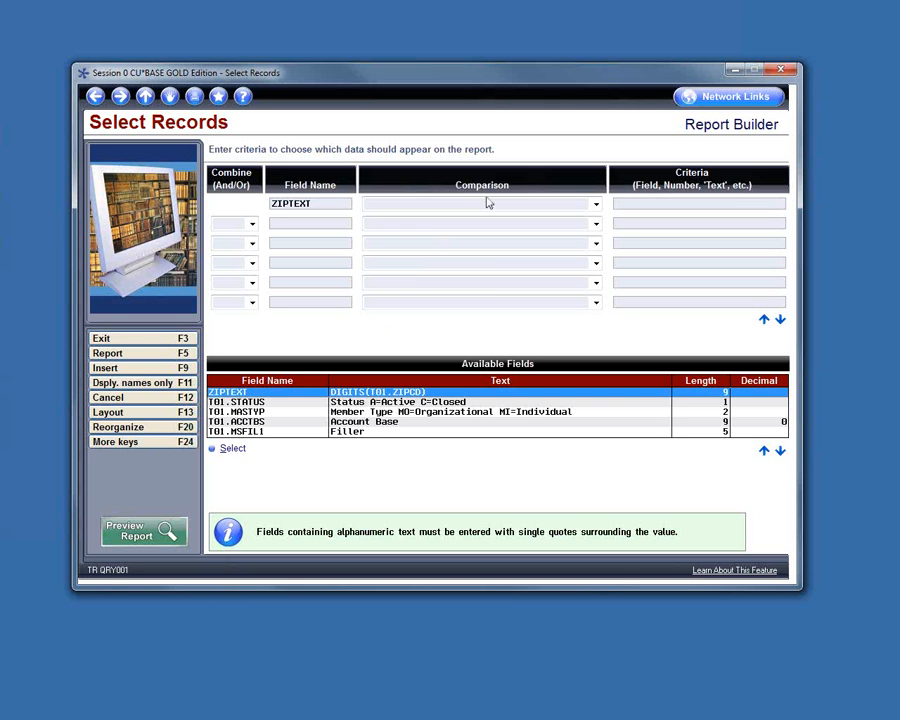
{"action": "left_click", "coordinate": [595, 204]}
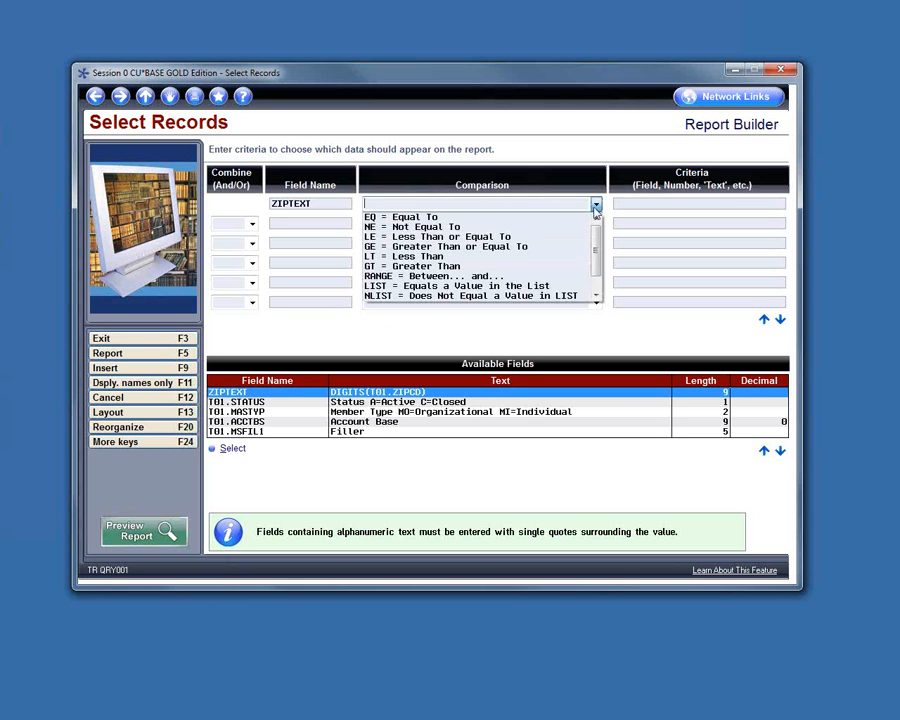
{"action": "scroll", "coordinate": [594, 291], "scroll_direction": "down", "scroll_amount": 1}
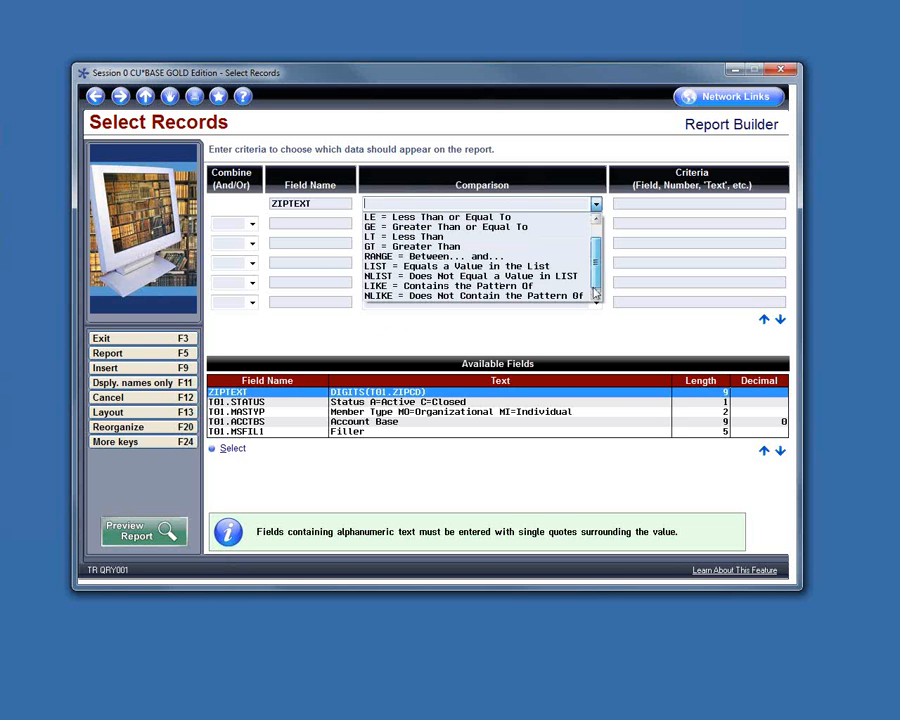
{"action": "left_click", "coordinate": [444, 286]}
{"action": "left_click", "coordinate": [634, 205]}
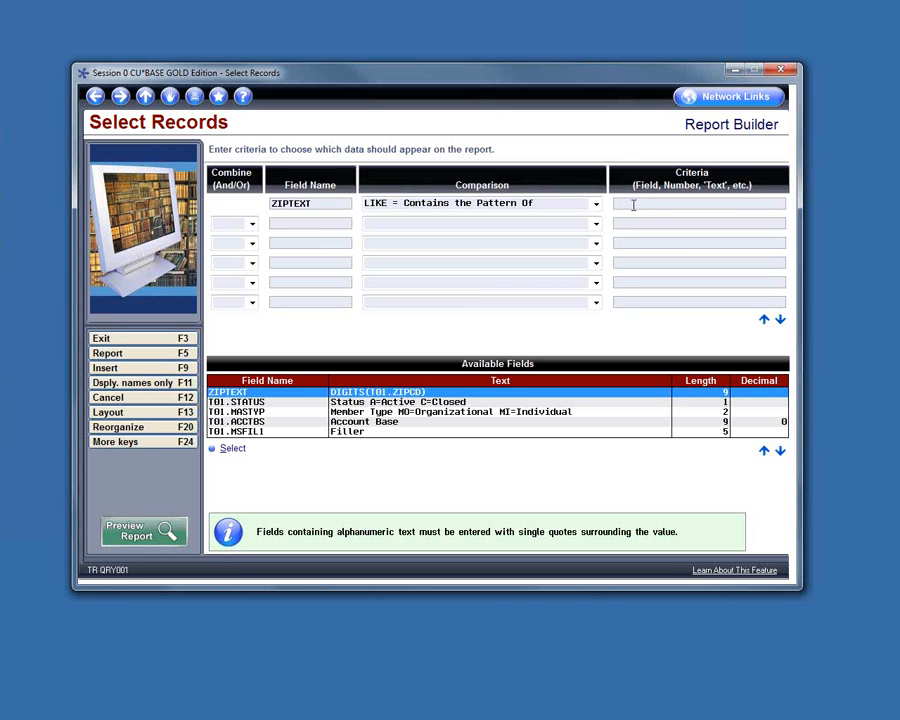
{"action": "type", "text": "'40448%'"}
{"action": "key", "text": "Return"}
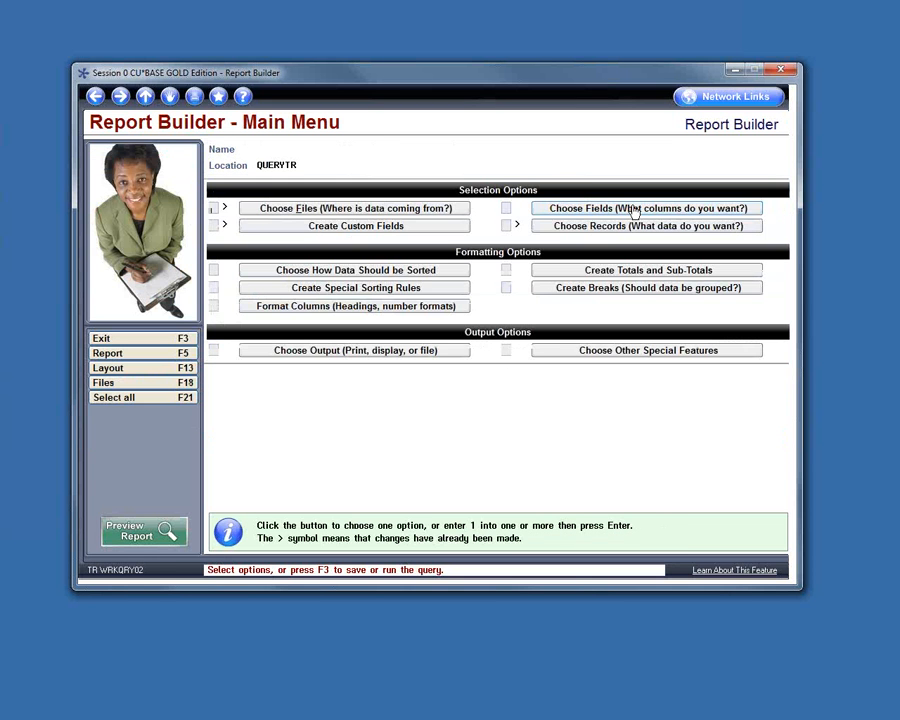
{"action": "left_click", "coordinate": [145, 531]}
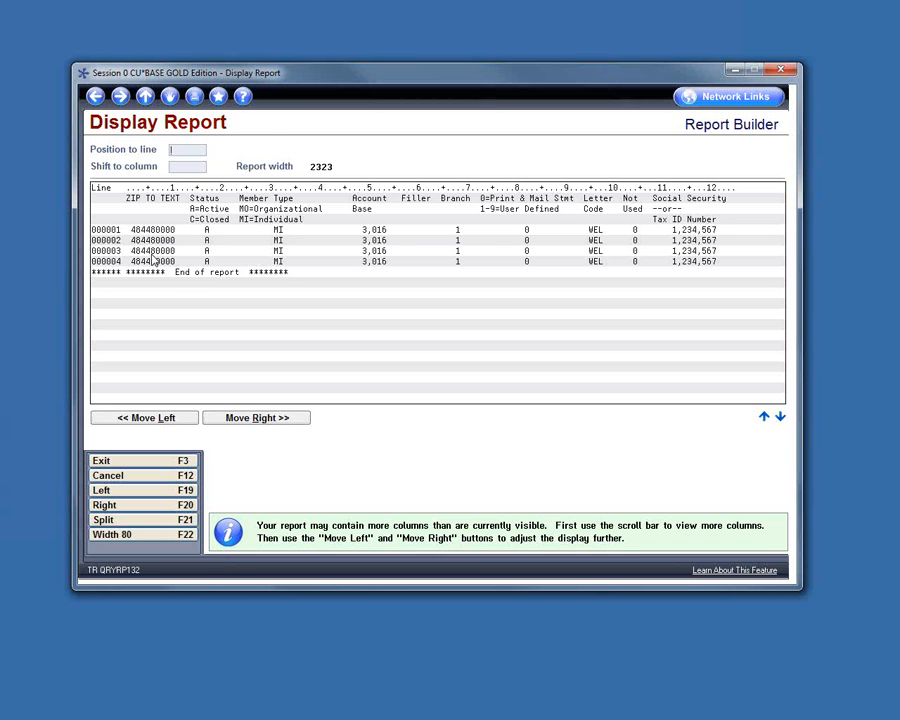
{"action": "left_click", "coordinate": [97, 100]}
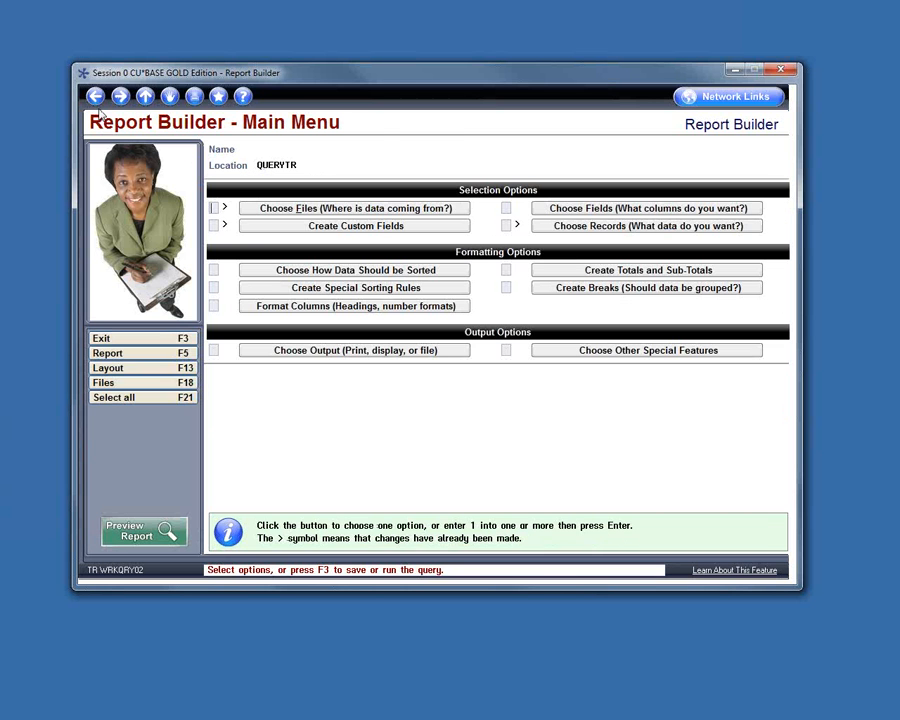
- Add a second custom field ZIP with the expression SUBSTR(ZIPTEXT,1,5) and column heading ZIP, and preview the report
{"action": "left_click", "coordinate": [331, 228]}
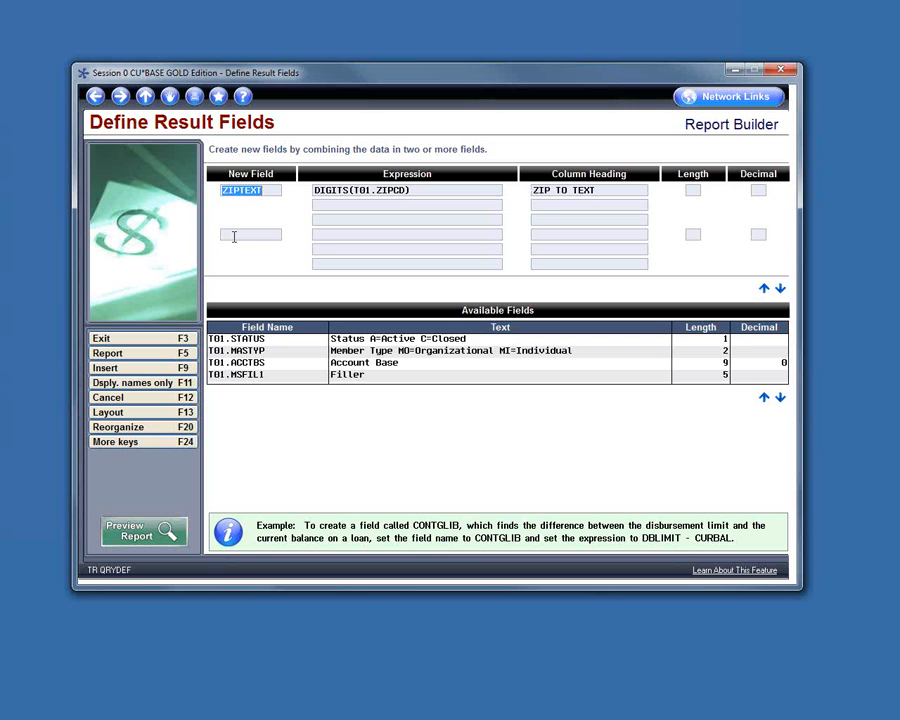
{"action": "left_click", "coordinate": [233, 234]}
{"action": "type", "text": "zip"}
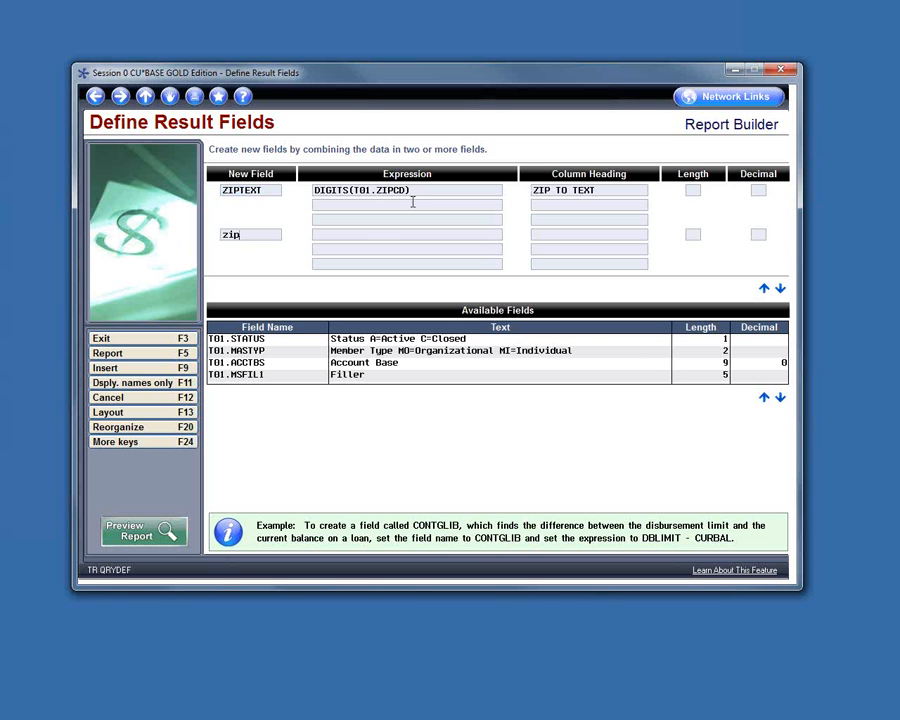
{"action": "left_click", "coordinate": [332, 234]}
{"action": "type", "text": "SUBSTR(ZIPT"}
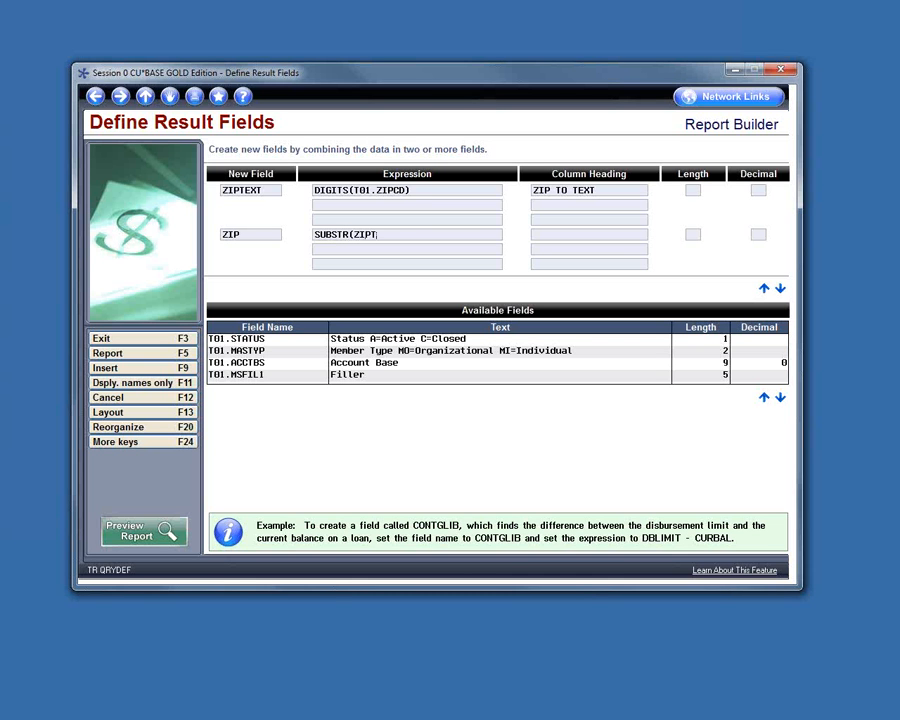
{"action": "type", "text": "EXT,1,5)"}
{"action": "left_click", "coordinate": [543, 233]}
{"action": "type", "text": "ZIP"}
{"action": "key", "text": "Return"}
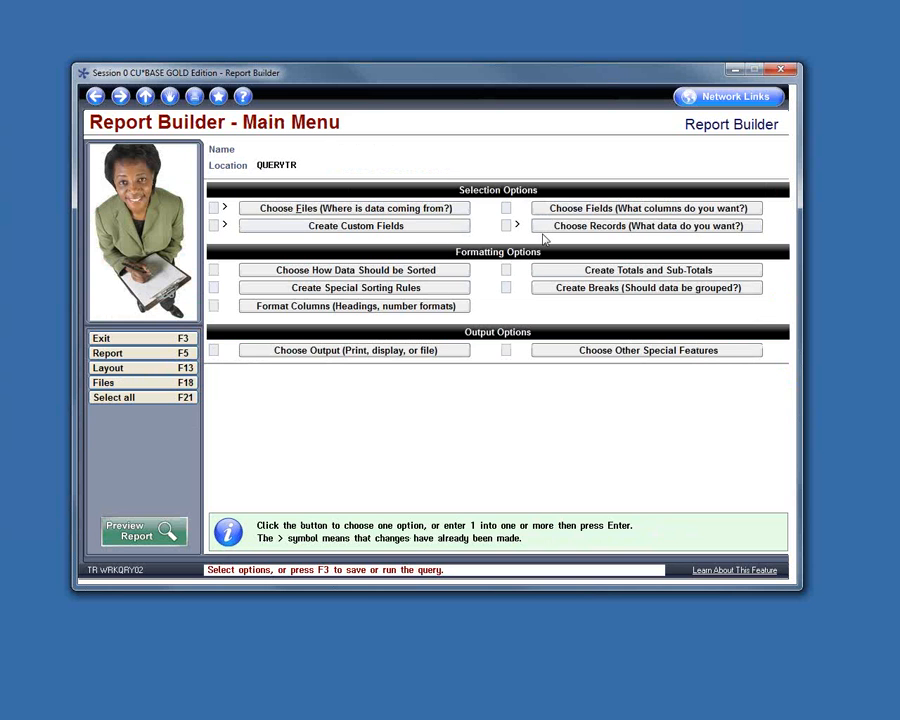
{"action": "left_click", "coordinate": [141, 533]}
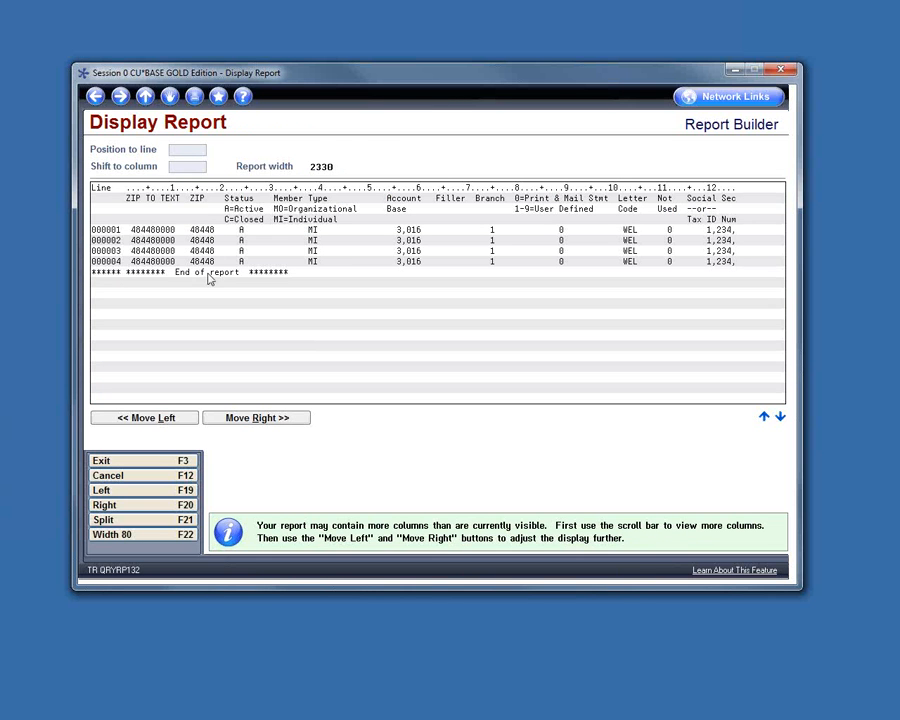
{"action": "left_click", "coordinate": [95, 96]}
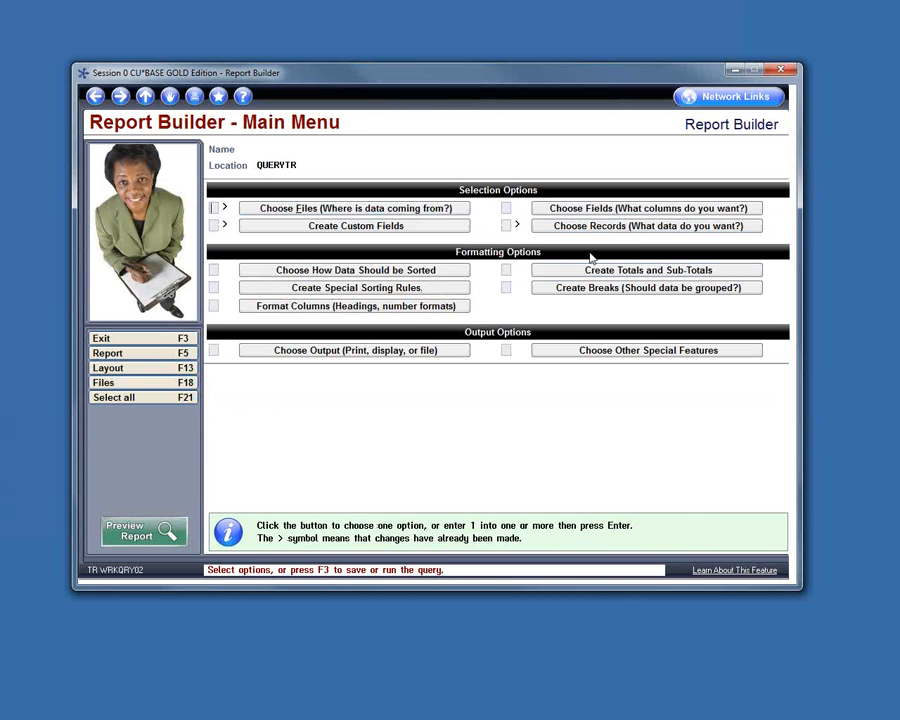
- Change the record selection rule to ZIP equal to '48448'
{"action": "left_click", "coordinate": [624, 227]}
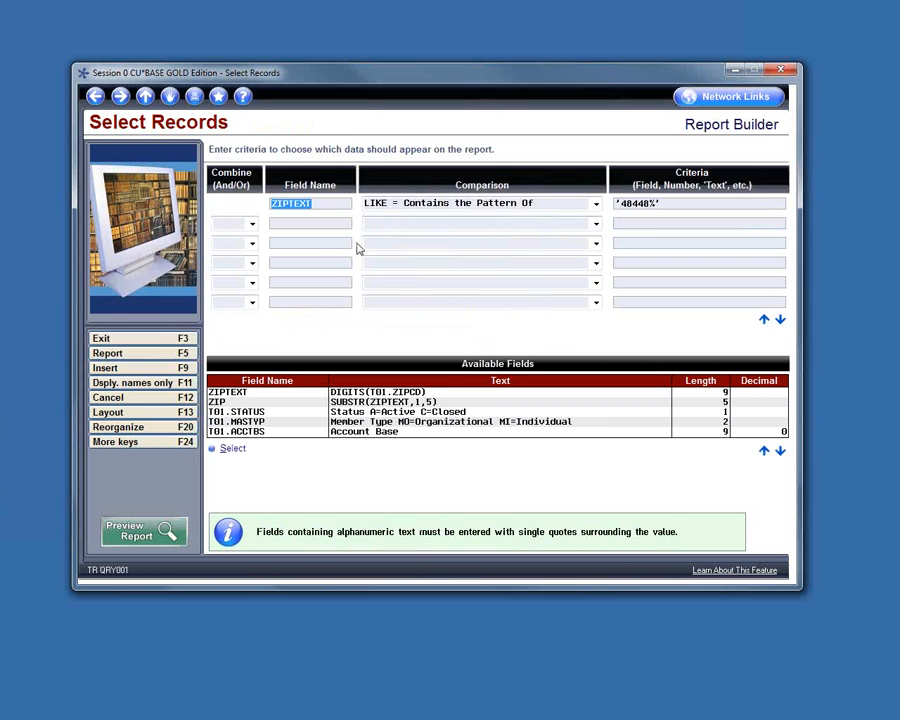
{"action": "type", "text": "zip"}
{"action": "left_click", "coordinate": [595, 204]}
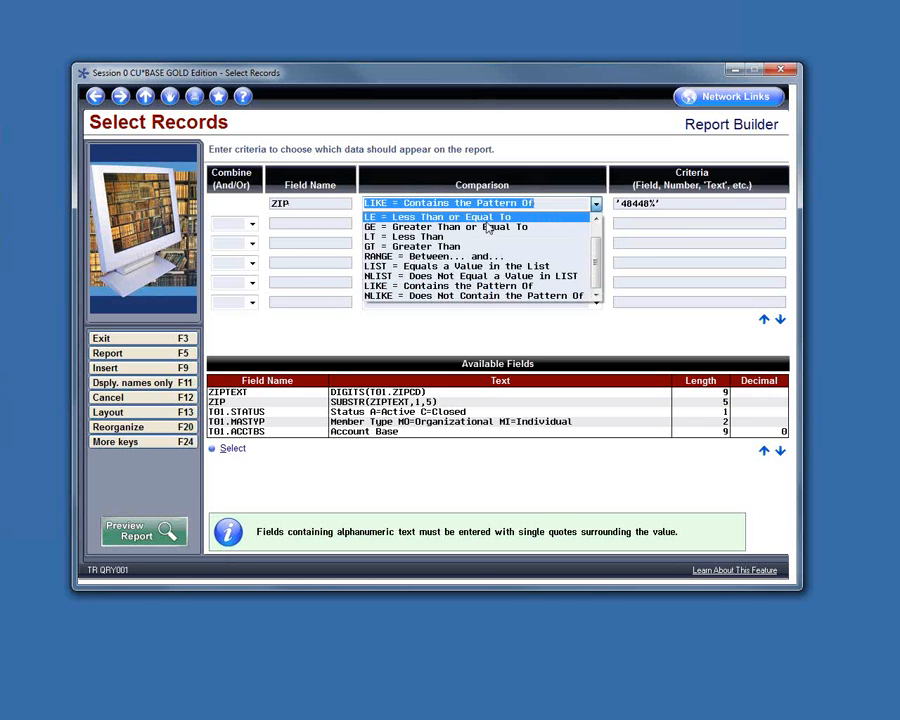
{"action": "left_click", "coordinate": [596, 218]}
{"action": "left_click", "coordinate": [596, 219]}
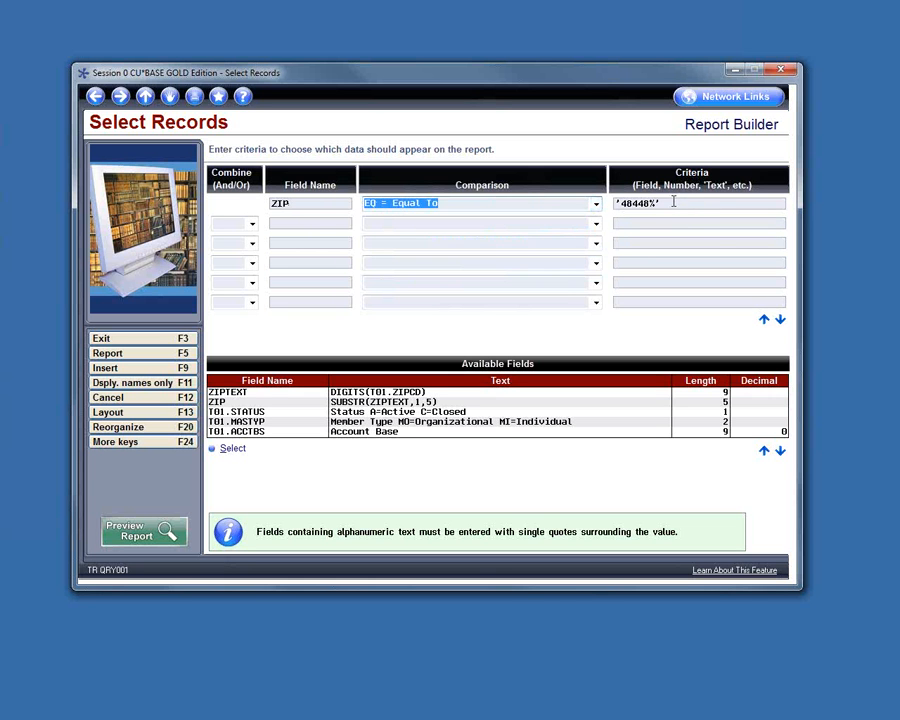
{"action": "key", "text": "Tab"}
{"action": "type", "text": "'40448'"}
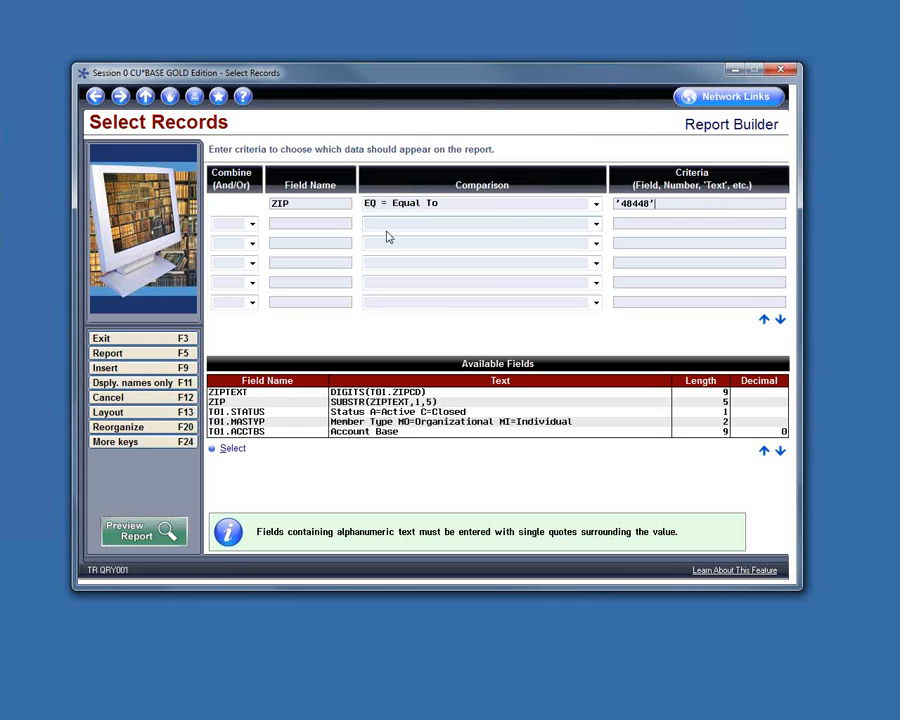
{"action": "key", "text": "Return"}
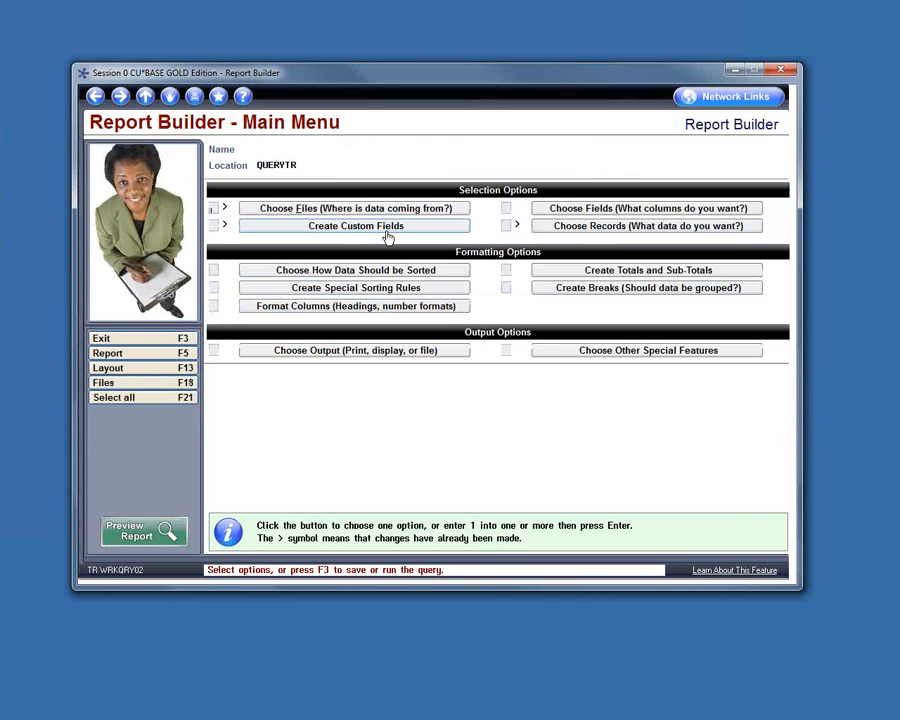
- Preview the report filtered by ZIP and review the definitions of the ZIPTEXT and ZIP custom fields
{"action": "left_click", "coordinate": [140, 532]}
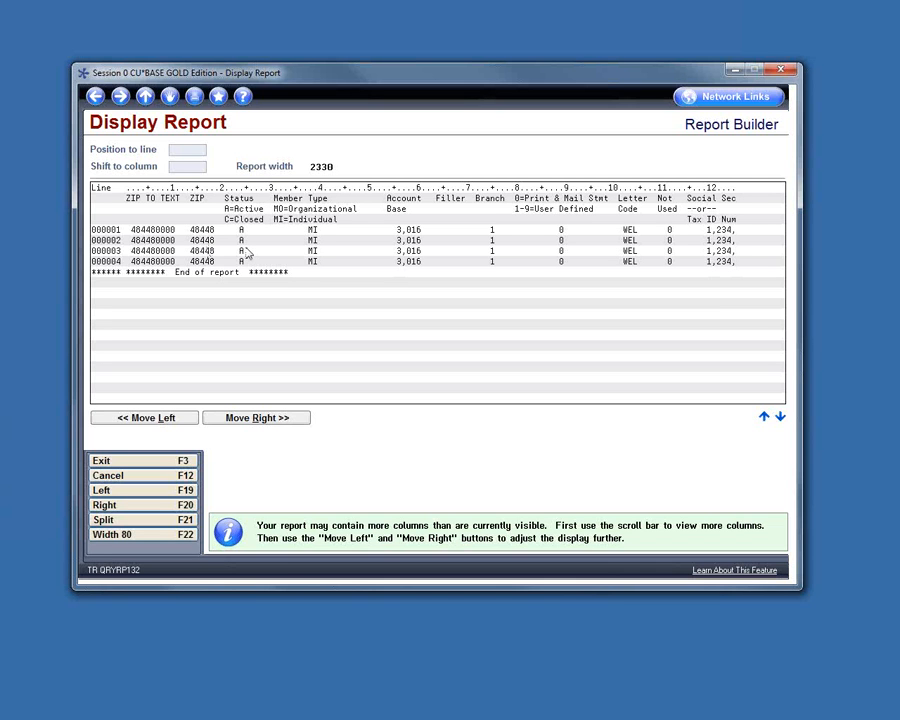
{"action": "left_click", "coordinate": [96, 98]}
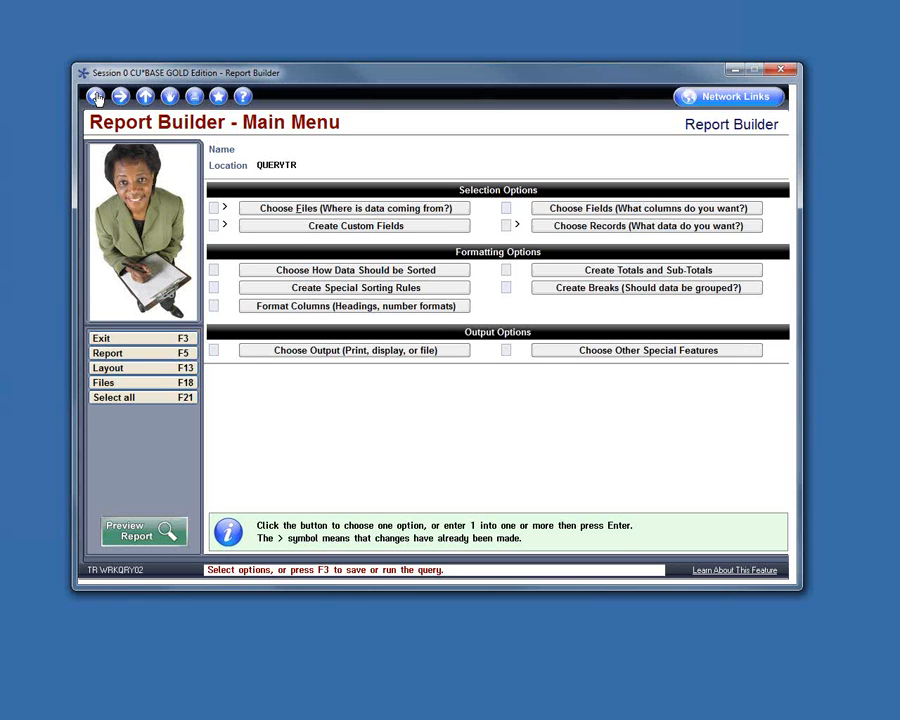
{"action": "left_click", "coordinate": [346, 226]}
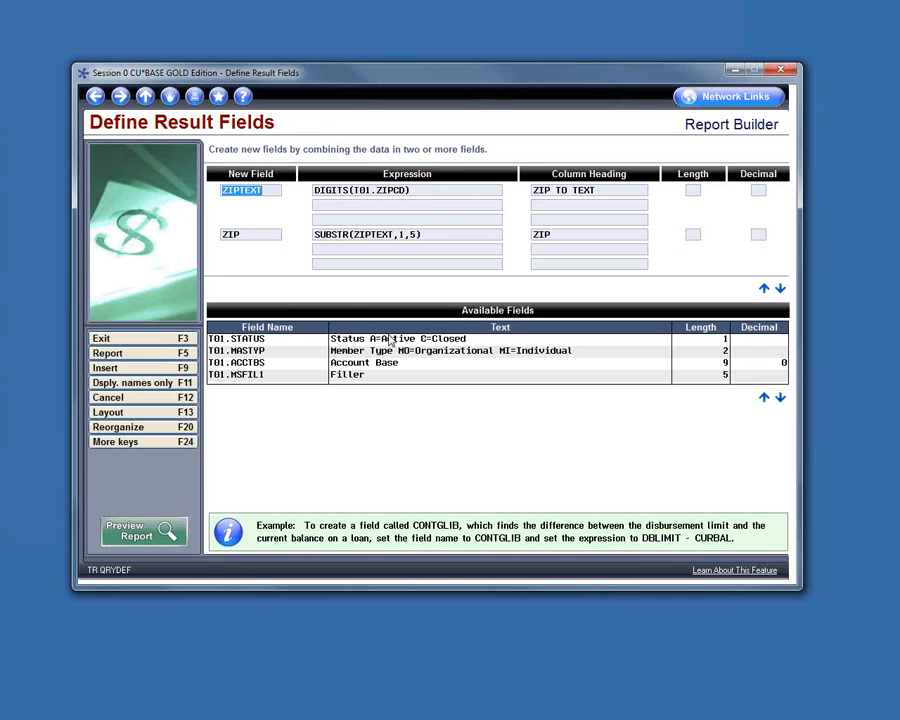
{"action": "left_click", "coordinate": [95, 97]}
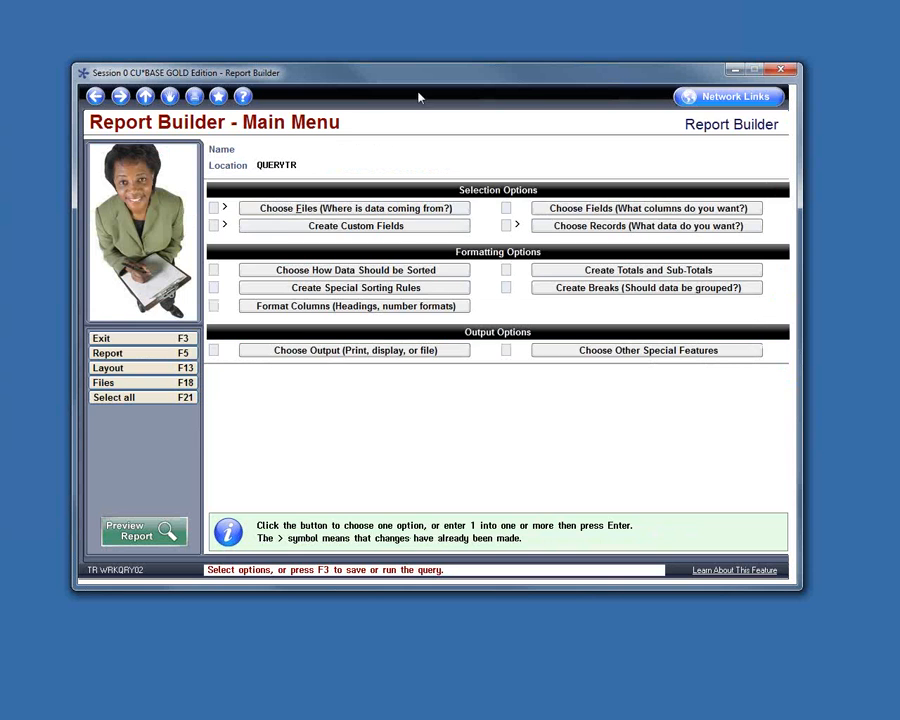
- Choose the report columns with sequence 10 for T01.ACCTBS, 20 for T01.FNAME, 30 for T01.LNAME and 40 for ZIP
{"action": "left_click", "coordinate": [613, 207]}
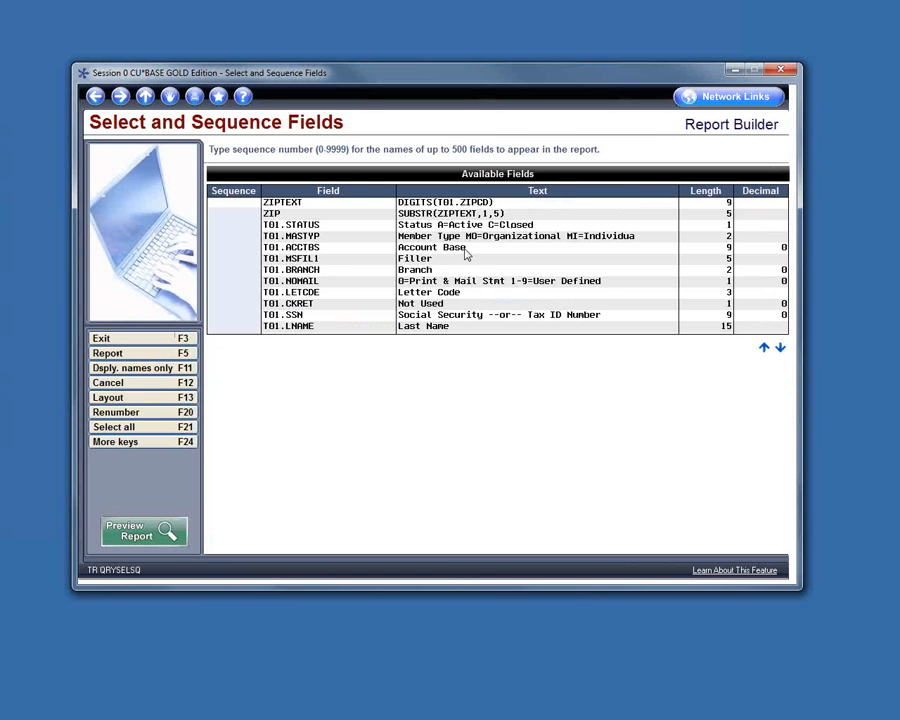
{"action": "left_click", "coordinate": [233, 248]}
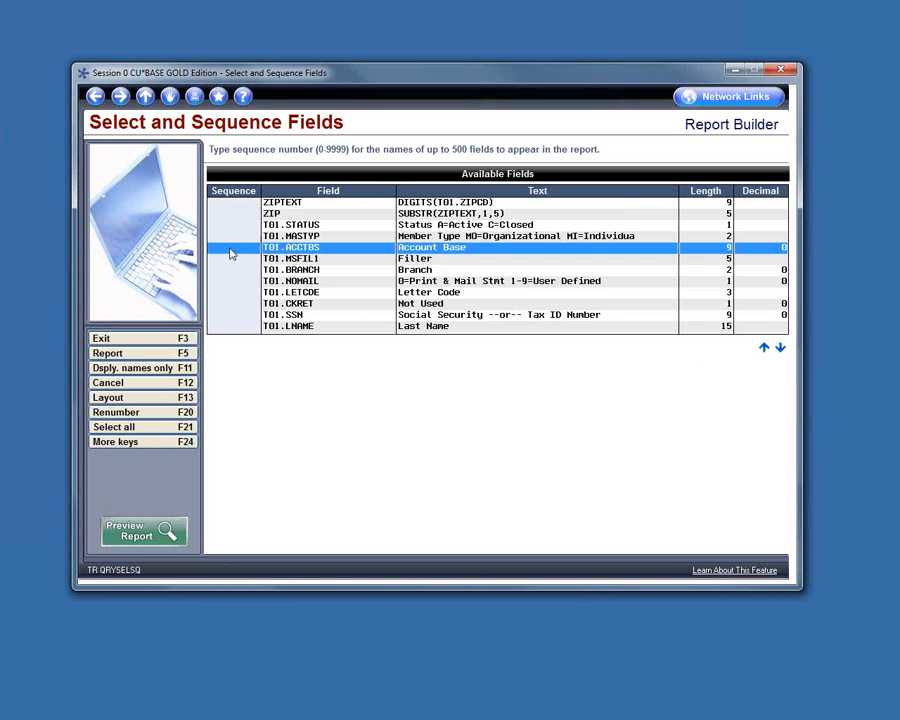
{"action": "type", "text": "10"}
{"action": "left_click", "coordinate": [233, 326]}
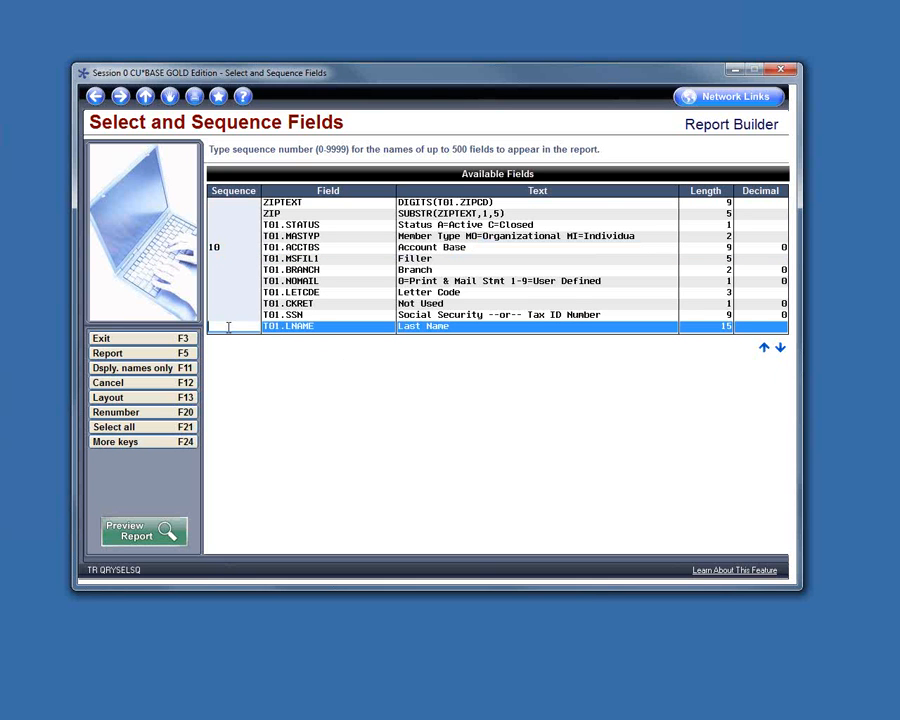
{"action": "type", "text": "30"}
{"action": "left_click", "coordinate": [780, 348]}
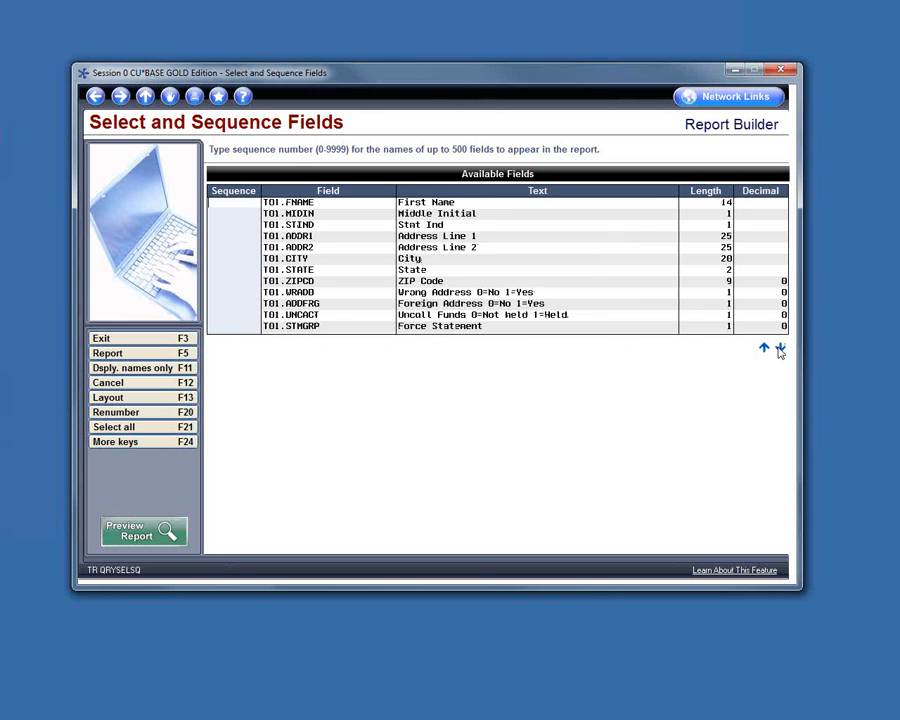
{"action": "left_click", "coordinate": [236, 200]}
{"action": "type", "text": "20"}
{"action": "left_click", "coordinate": [764, 348]}
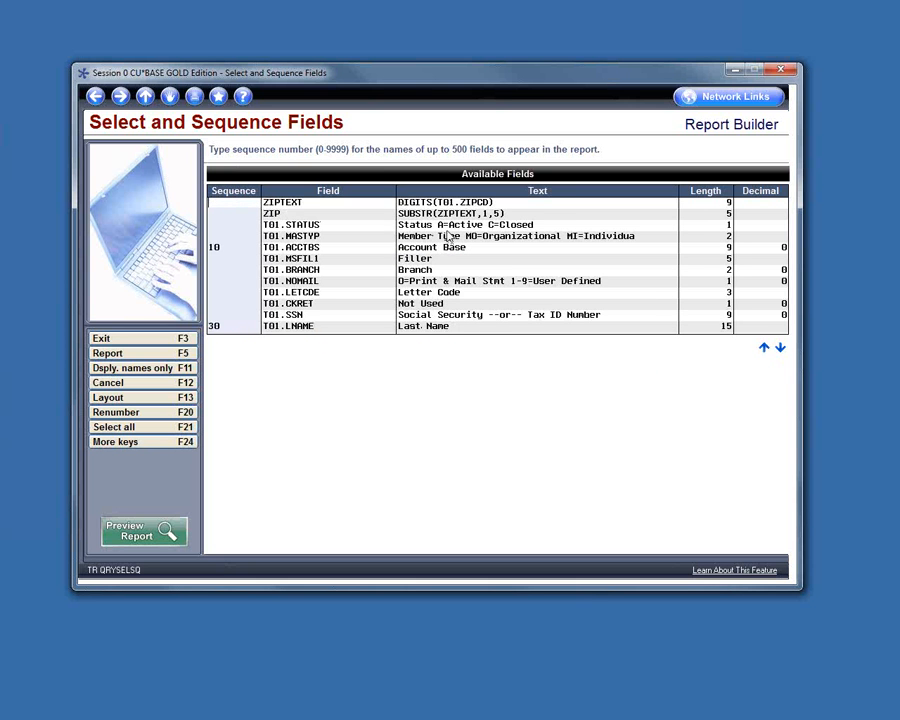
{"action": "left_click", "coordinate": [235, 212]}
{"action": "type", "text": "40"}
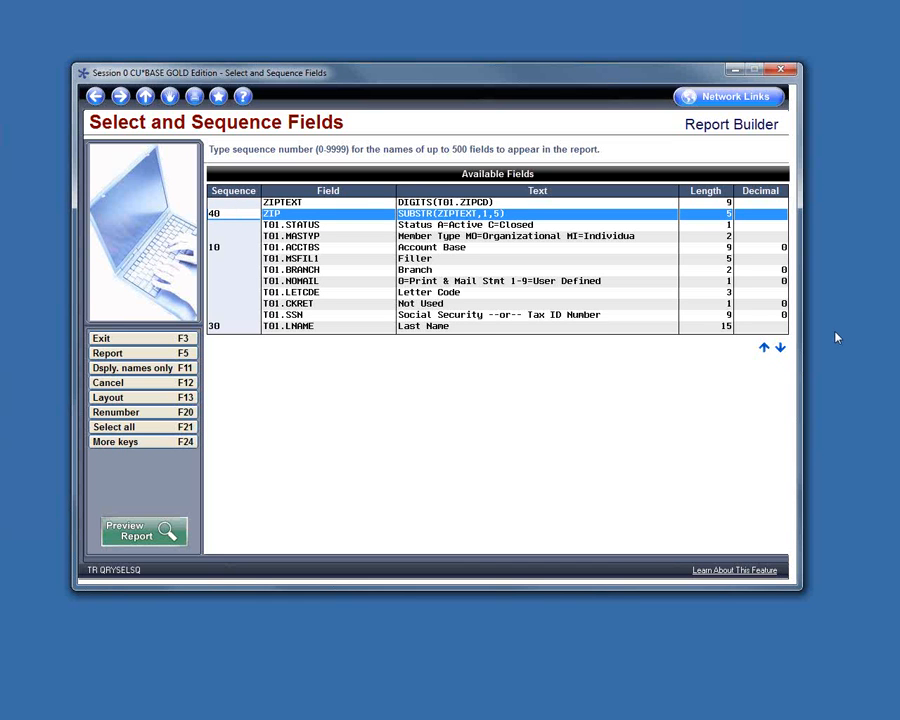
- Add the T02.SECODE field to the report columns with sequence 60 and preview the report
{"action": "left_click", "coordinate": [780, 349]}
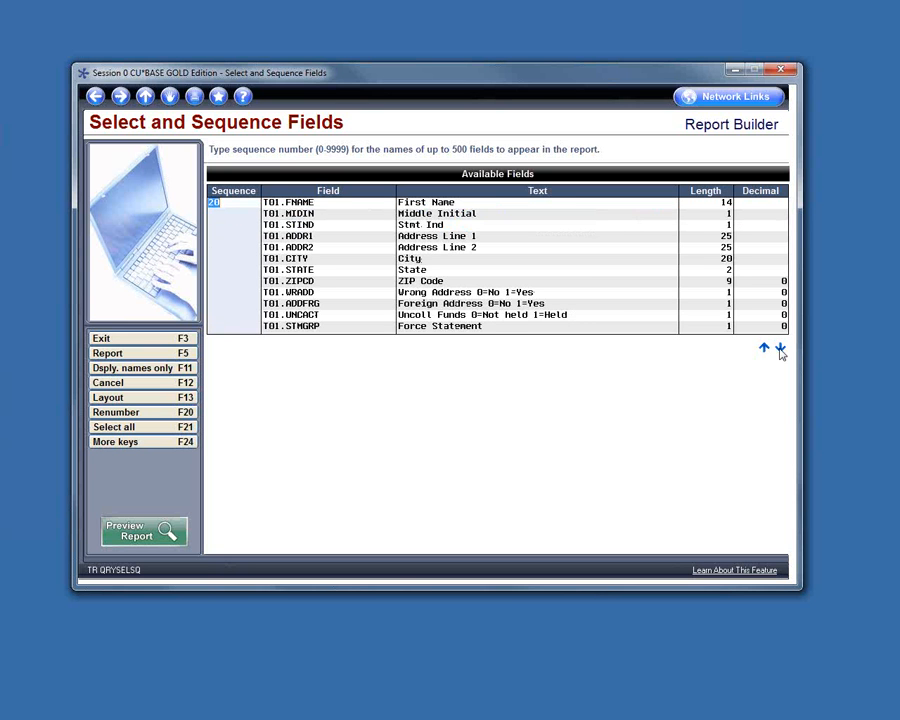
{"action": "left_click", "coordinate": [780, 349]}
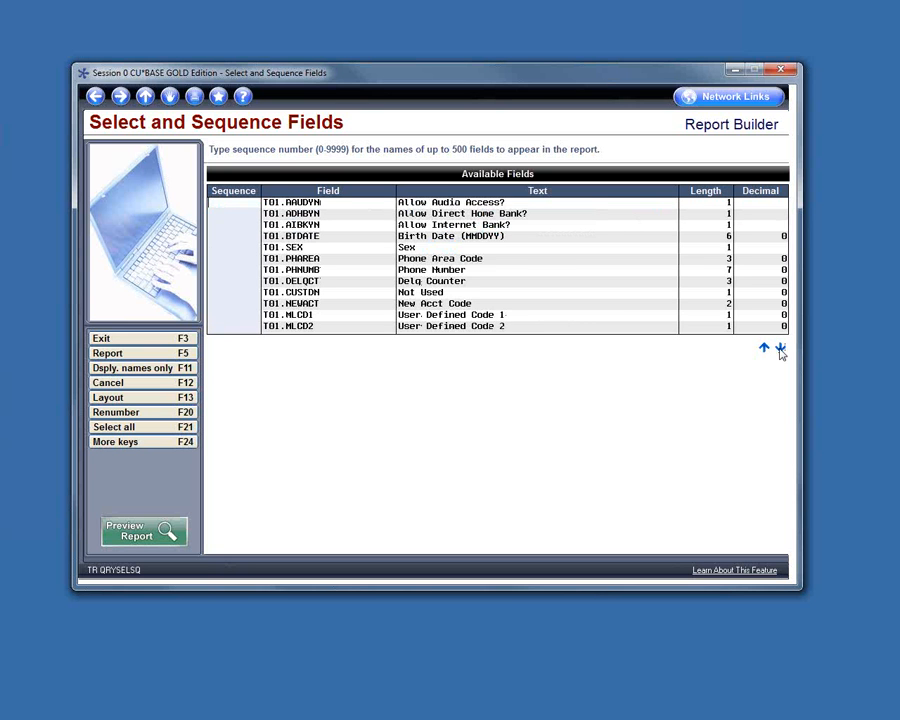
{"action": "left_click", "coordinate": [780, 349]}
{"action": "left_click", "coordinate": [780, 349]}
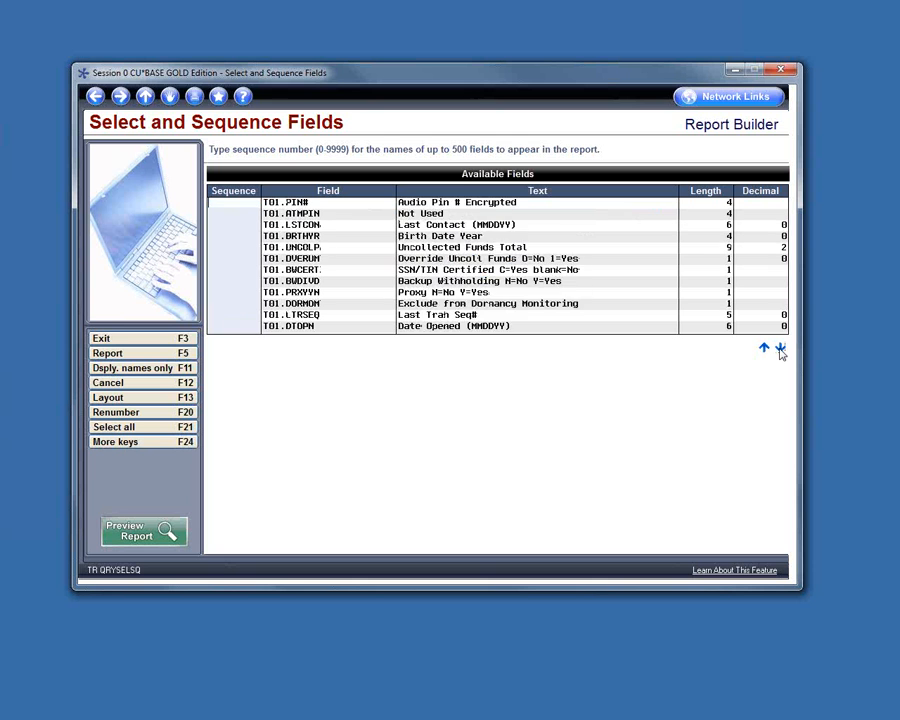
{"action": "left_click", "coordinate": [780, 349]}
{"action": "left_click", "coordinate": [780, 349]}
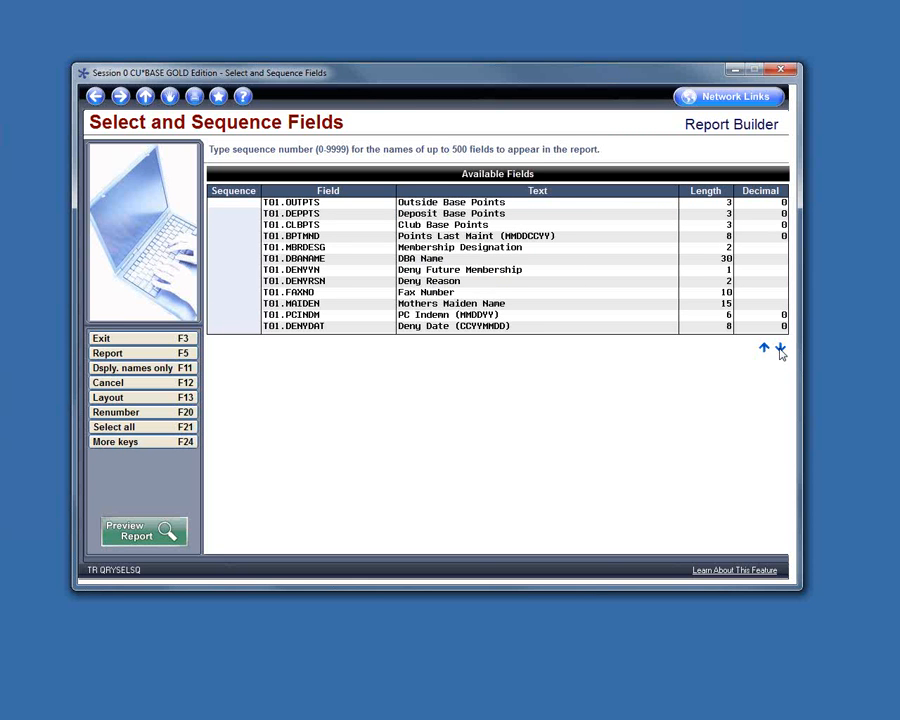
{"action": "left_click", "coordinate": [780, 349]}
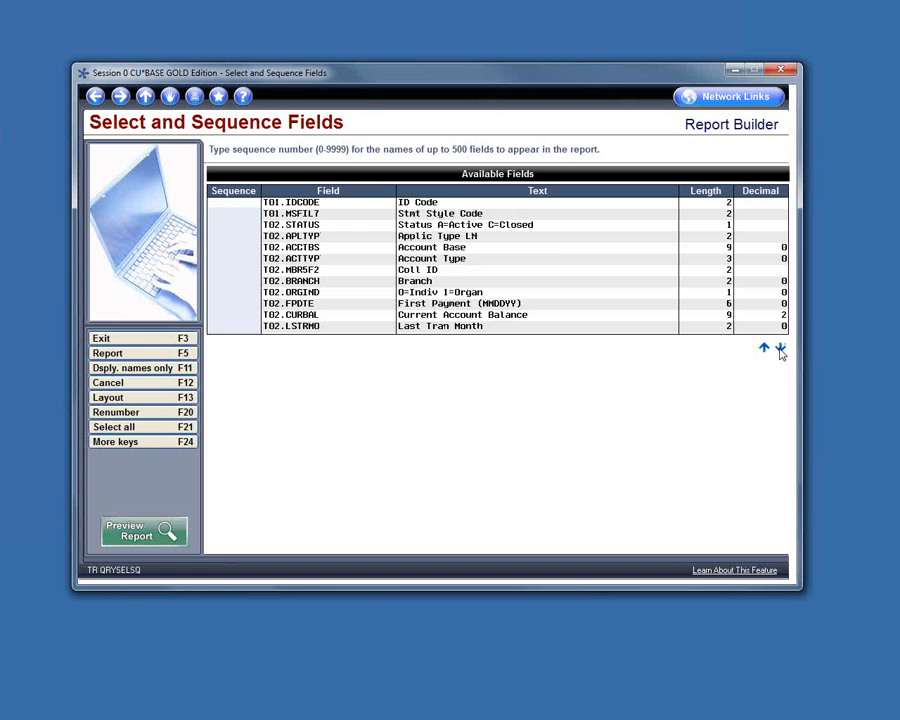
{"action": "left_click", "coordinate": [780, 349]}
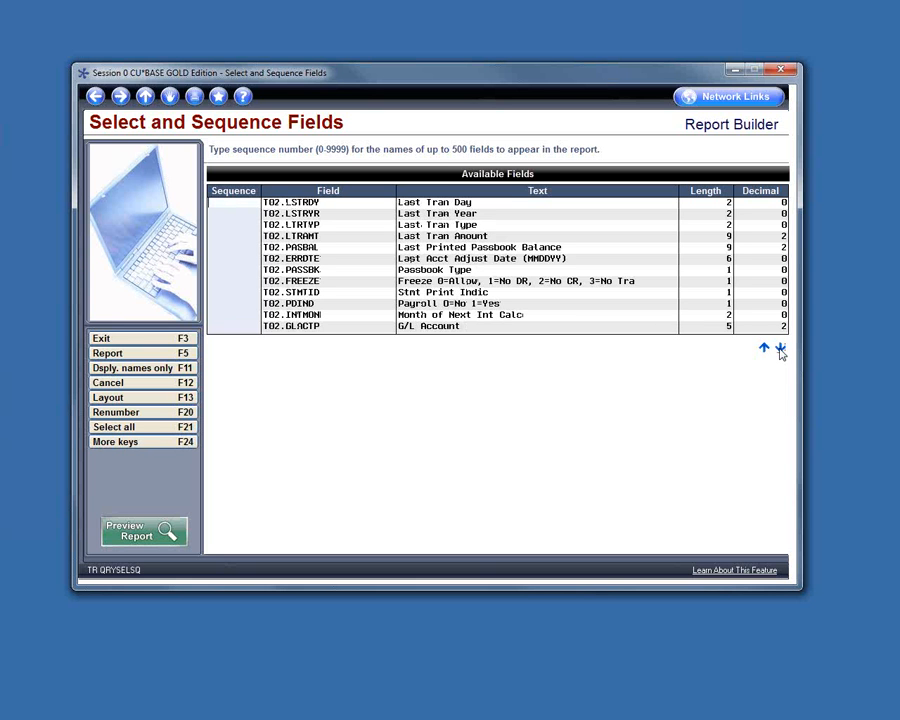
{"action": "left_click", "coordinate": [780, 349]}
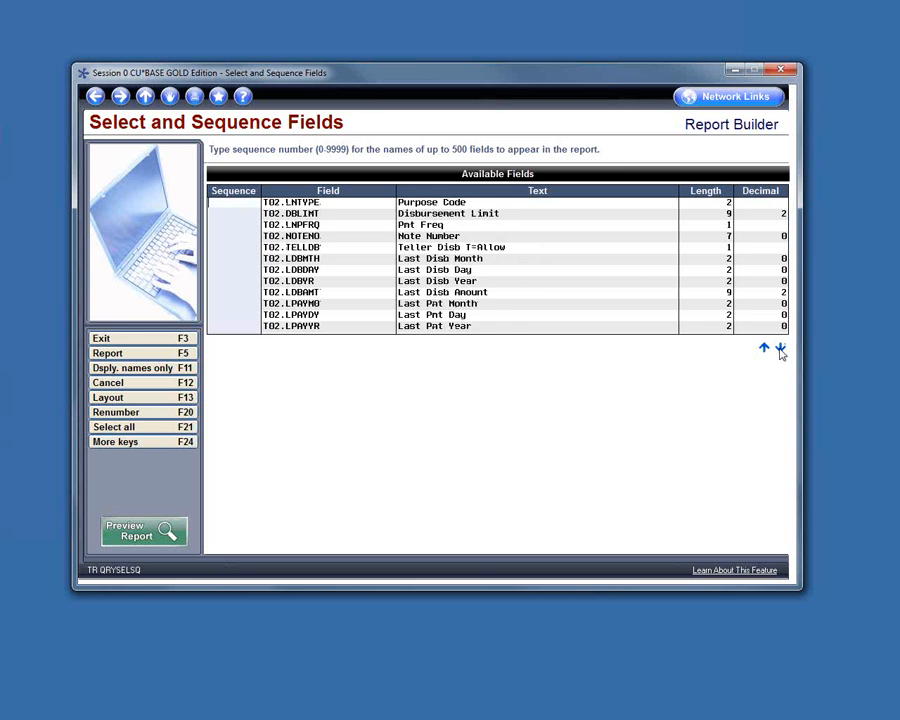
{"action": "left_click", "coordinate": [780, 349]}
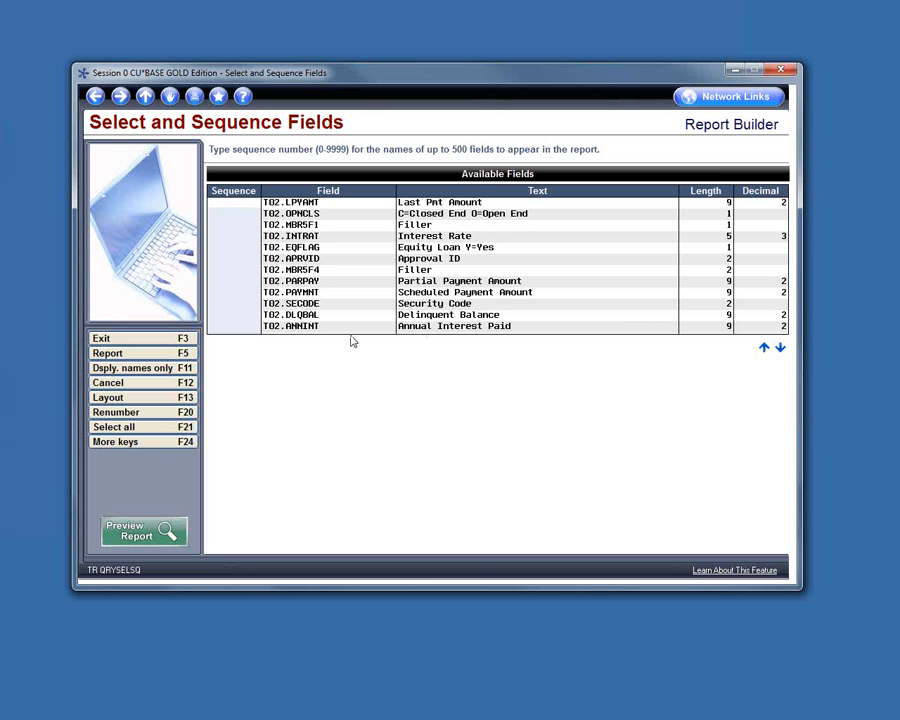
{"action": "left_click", "coordinate": [243, 303]}
{"action": "type", "text": "60"}
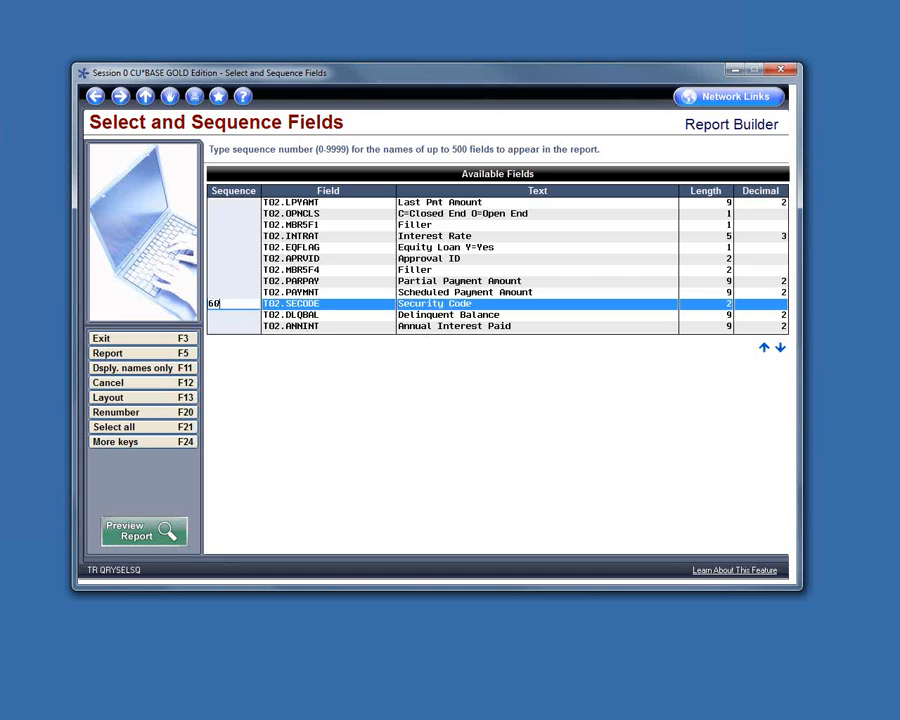
{"action": "key", "text": "Return"}
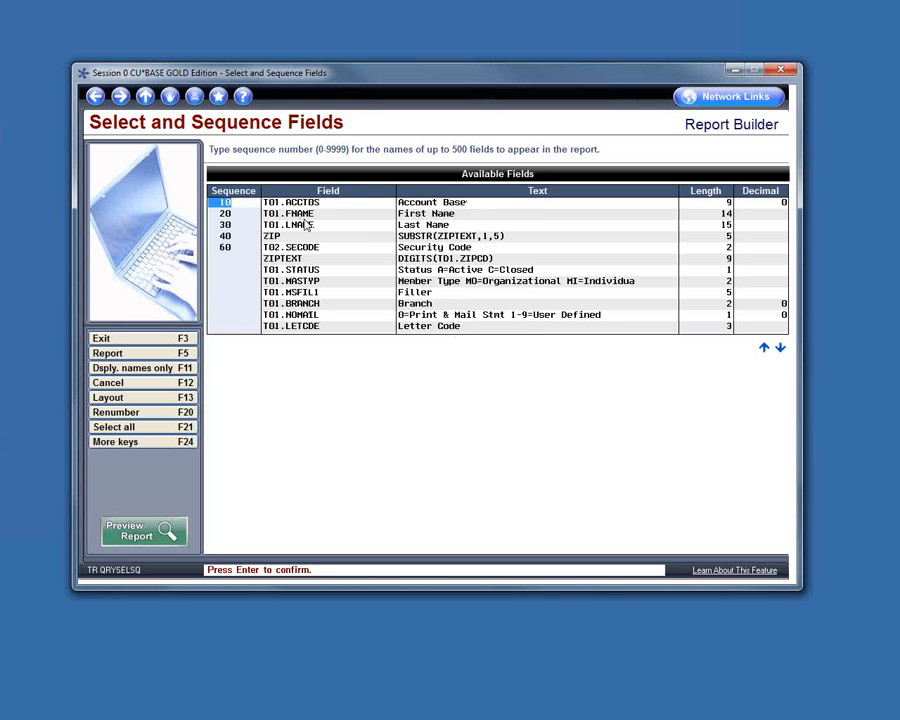
{"action": "left_click", "coordinate": [140, 538]}
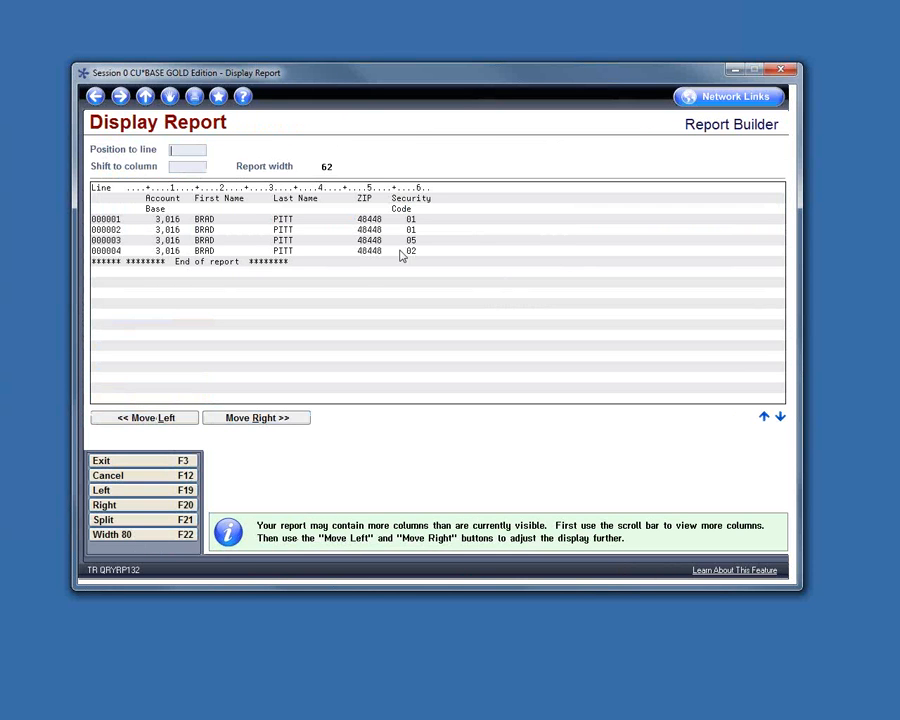
{"action": "left_click", "coordinate": [97, 98]}
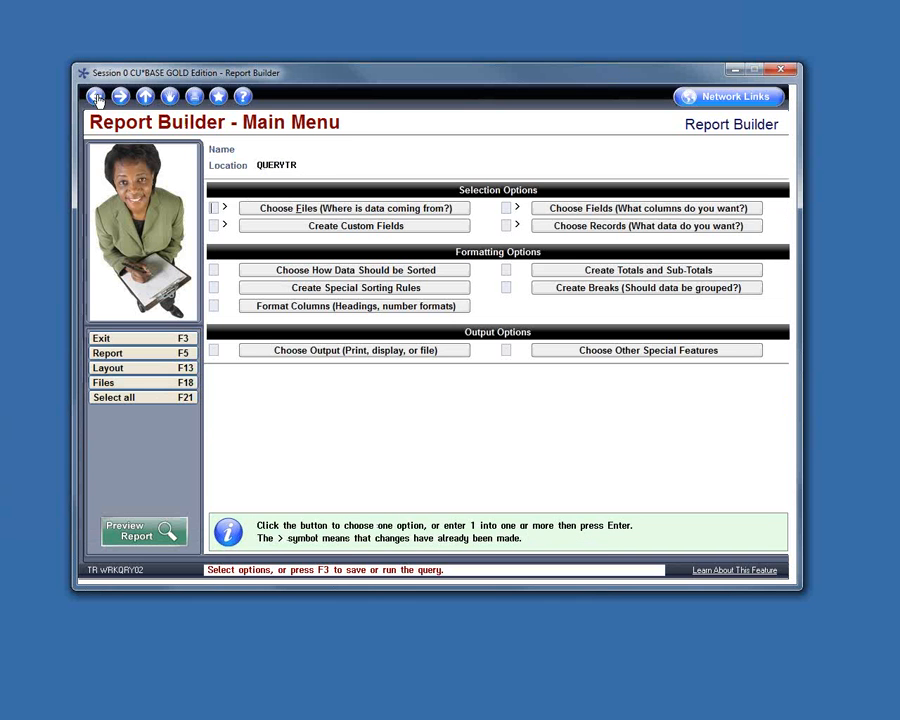
- Add an AND record selection rule for T02.SECODE with comparison LIST and criteria '05' '06', and preview the filtered report
{"action": "left_click", "coordinate": [642, 227]}
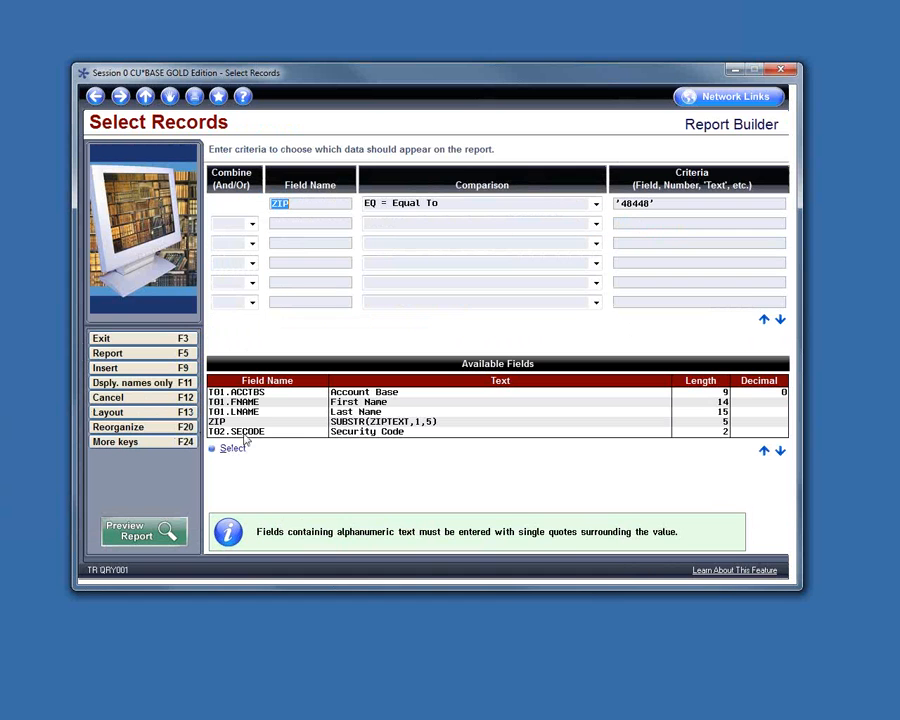
{"action": "left_click", "coordinate": [251, 225]}
{"action": "left_click", "coordinate": [247, 236]}
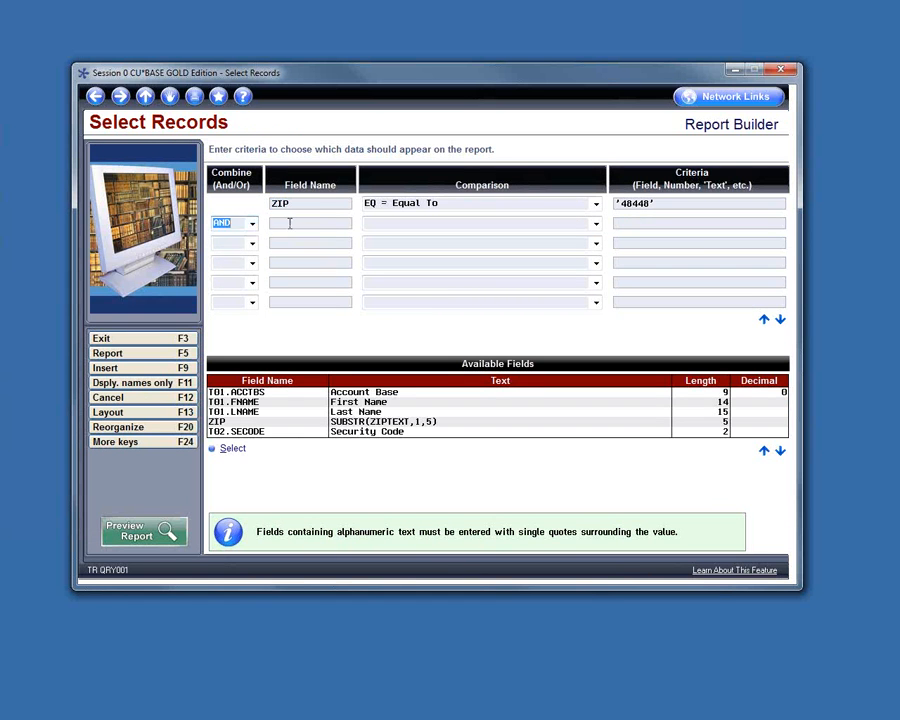
{"action": "double_click", "coordinate": [254, 432]}
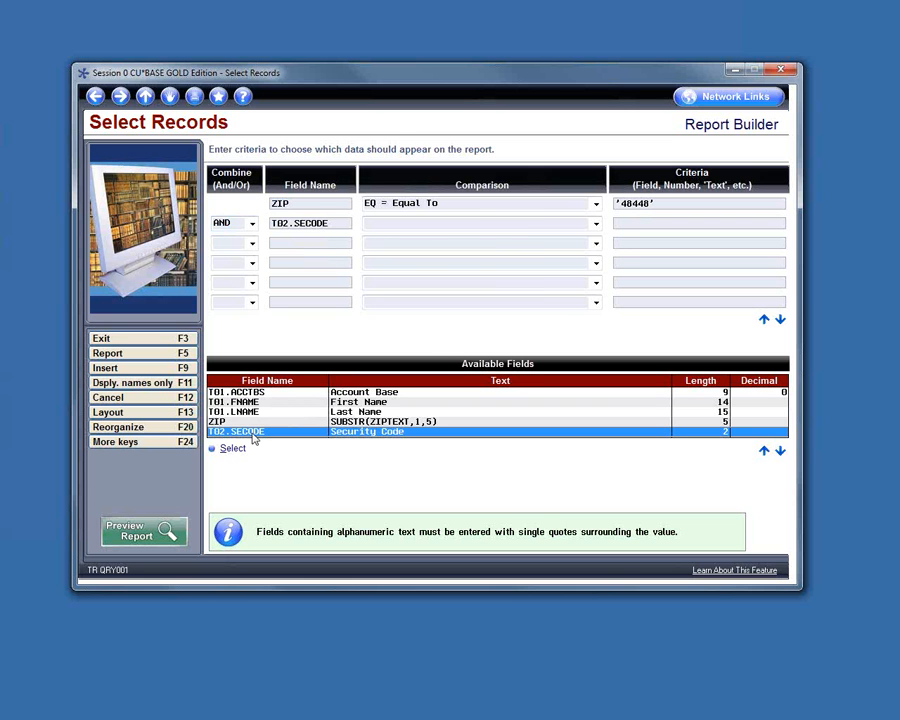
{"action": "left_click", "coordinate": [597, 227]}
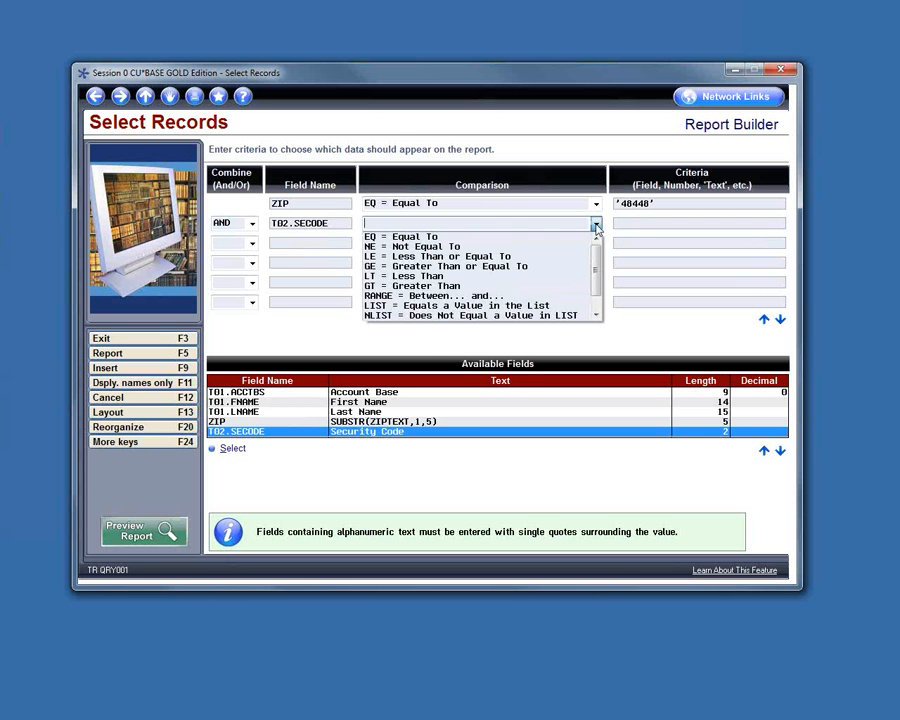
{"action": "left_click", "coordinate": [438, 306]}
{"action": "left_click", "coordinate": [619, 223]}
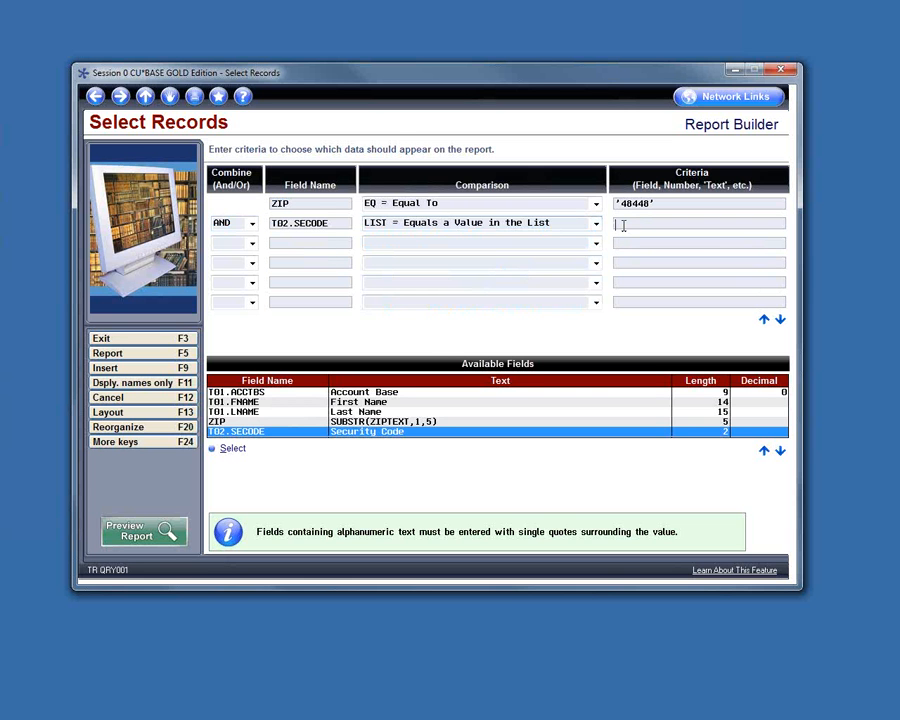
{"action": "type", "text": "'05' '06'"}
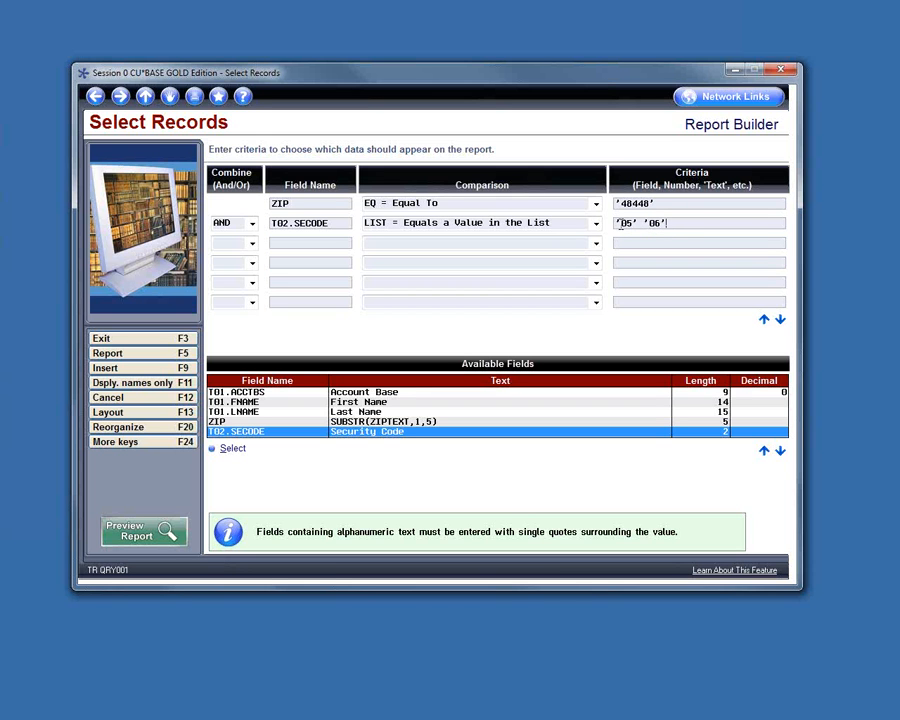
{"action": "key", "text": "Return"}
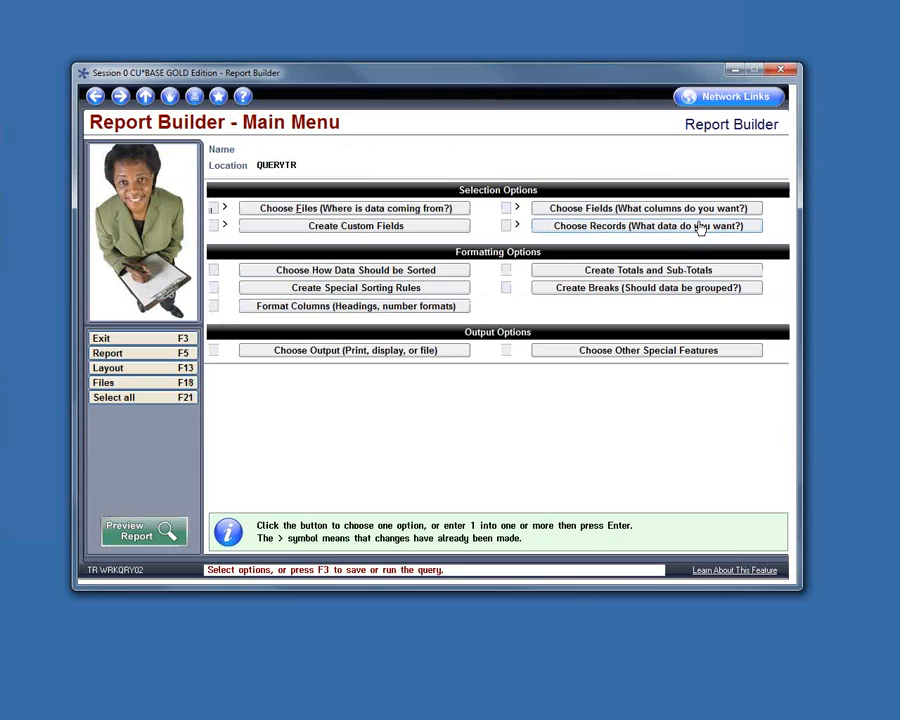
{"action": "left_click", "coordinate": [152, 533]}
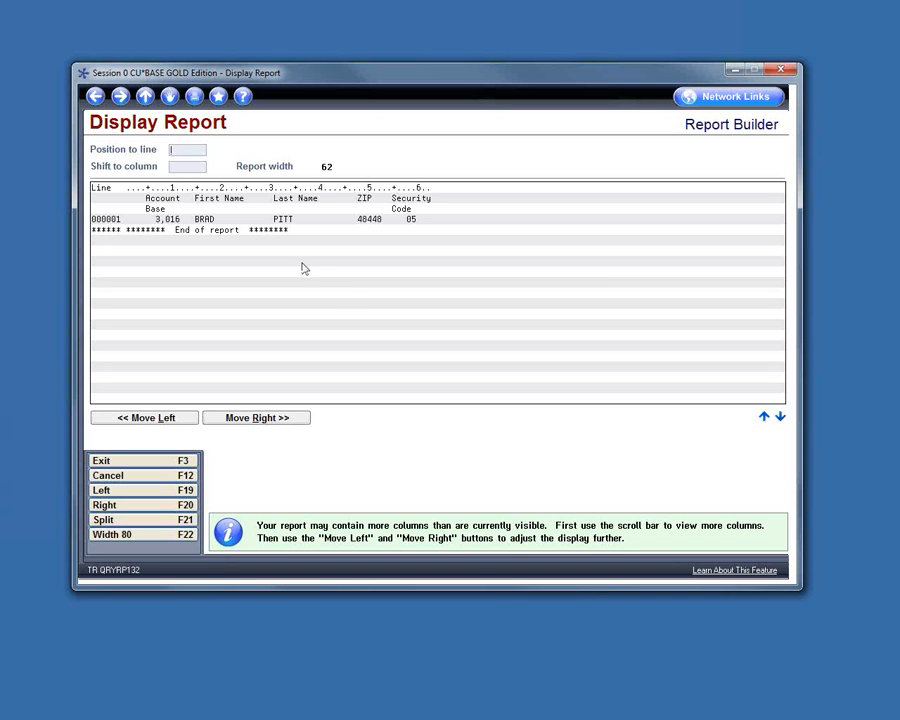
{"action": "left_click", "coordinate": [96, 98]}
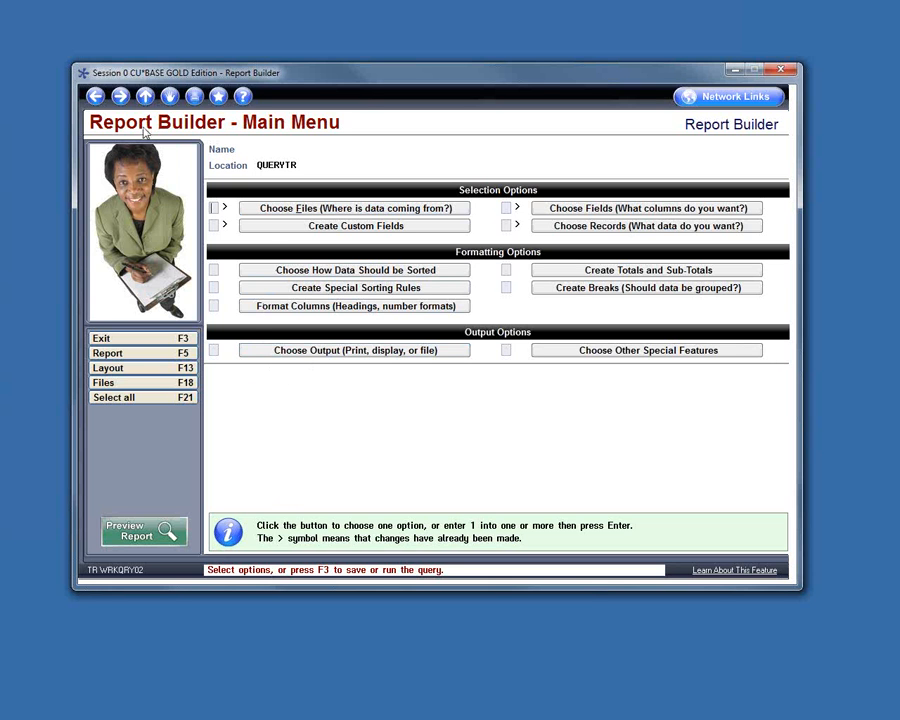
{"action": "key", "text": "F3"}
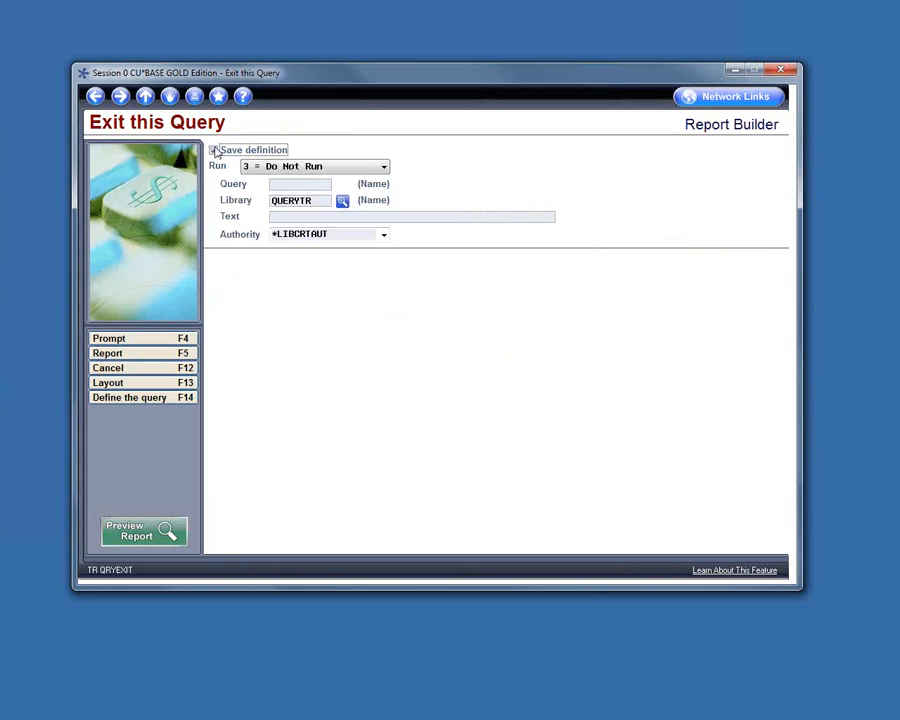
{"action": "left_click", "coordinate": [213, 149]}
{"action": "left_click", "coordinate": [103, 99]}
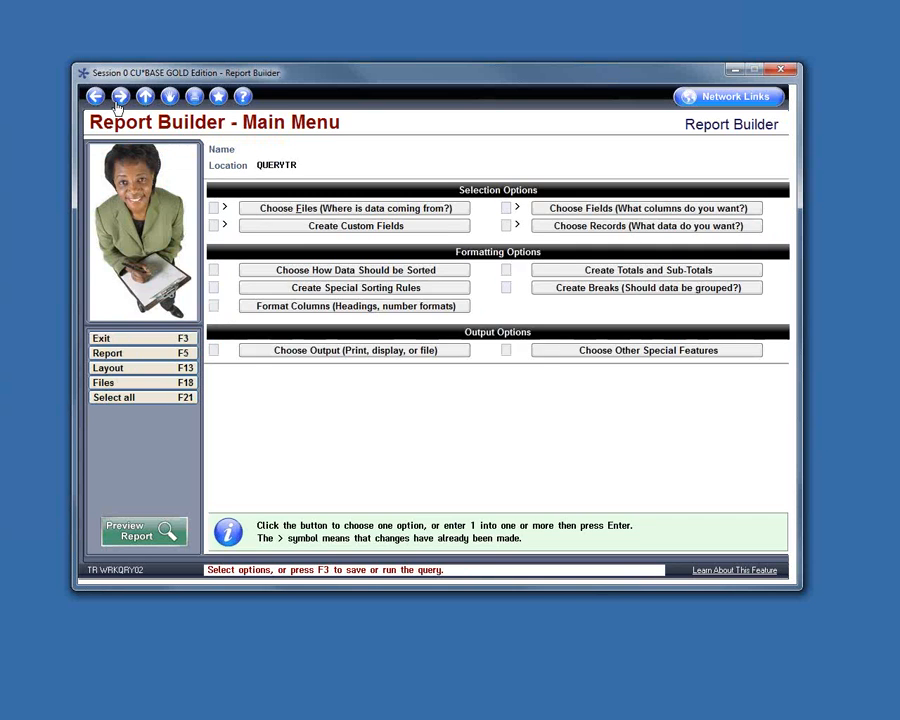
- Exit the query without saving its definition, keeping the run option 3 = Do Not Run
{"action": "key", "text": "F3"}
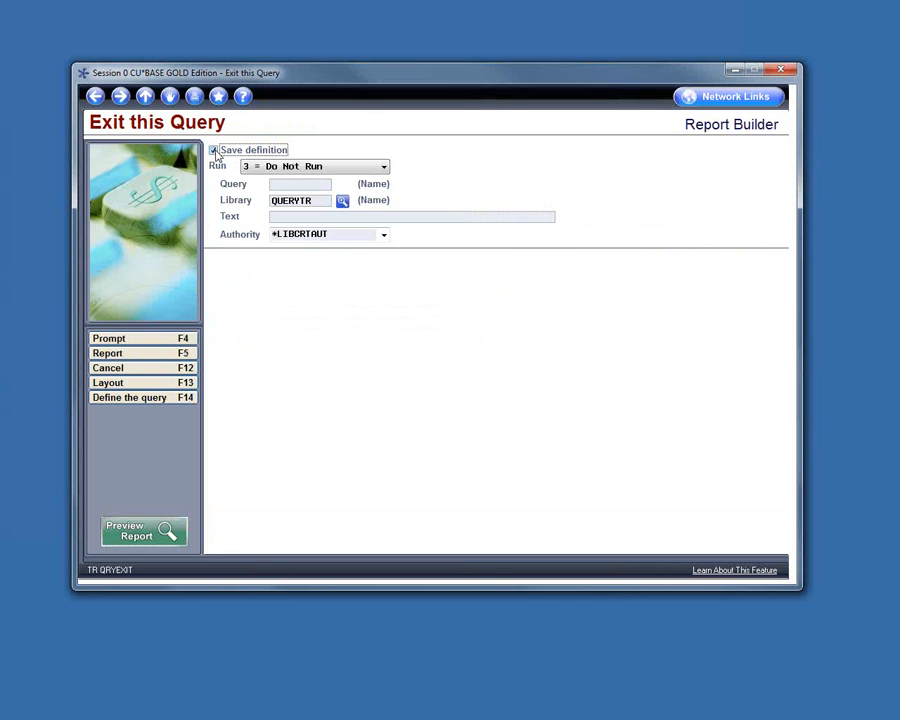
{"action": "left_click", "coordinate": [213, 149]}
{"action": "left_click", "coordinate": [123, 100]}
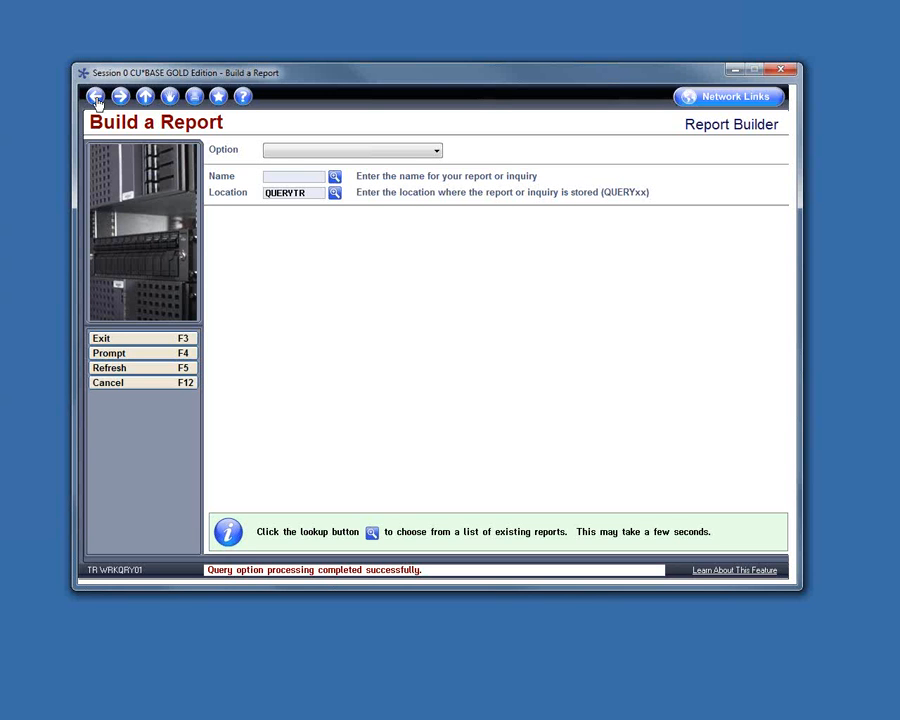
- Open the query AGE stored in location EMPKJR with option 2 = Change
{"action": "left_click", "coordinate": [283, 154]}
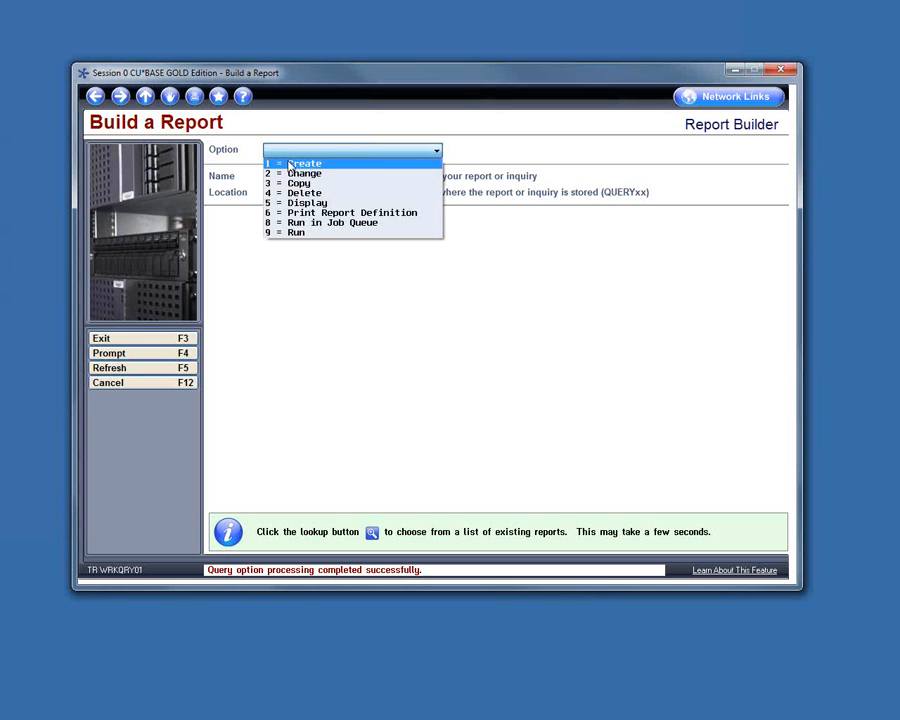
{"action": "left_click", "coordinate": [292, 173]}
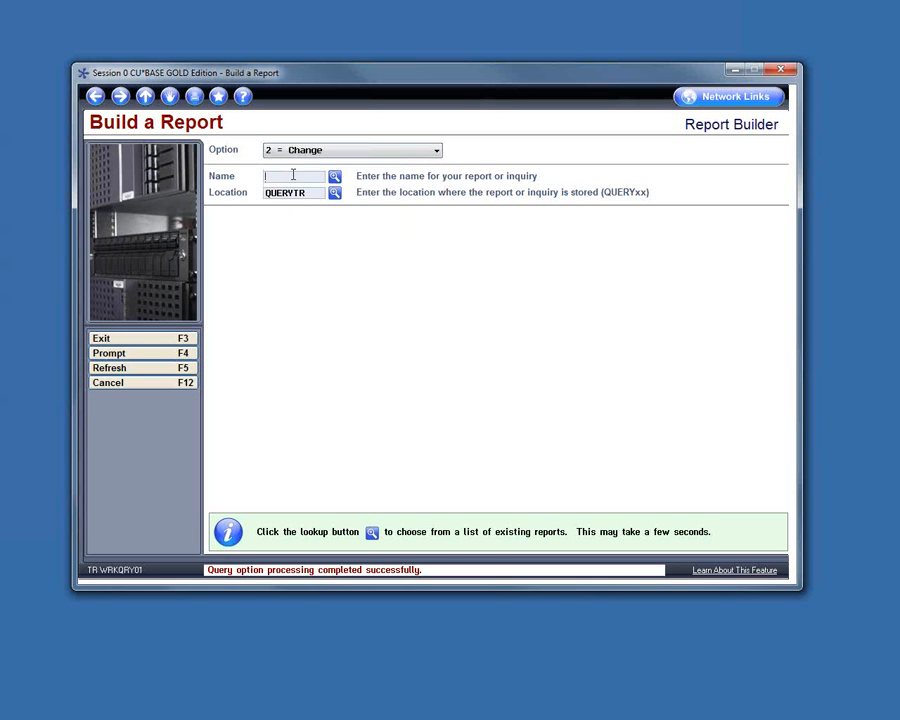
{"action": "type", "text": "age"}
{"action": "key", "text": "Tab"}
{"action": "type", "text": "empkjr"}
{"action": "key", "text": "Return"}
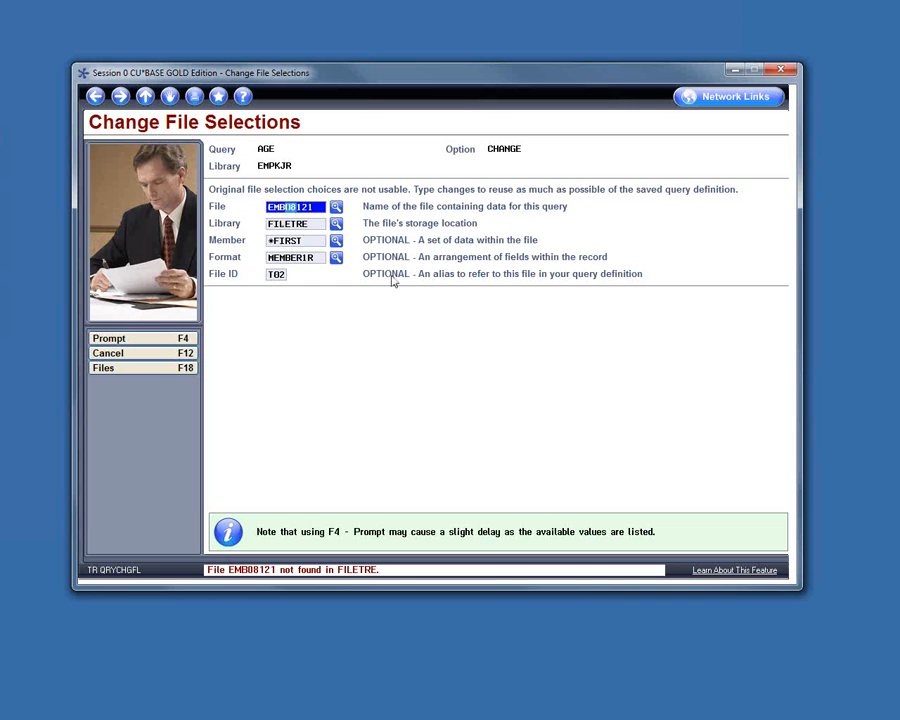
- Replace the missing file EMB08121 with EMB08131 in FILETRE and accept the changed file selections
{"action": "type", "text": "0813"}
{"action": "key", "text": "Return"}
{"action": "key", "text": "Return"}
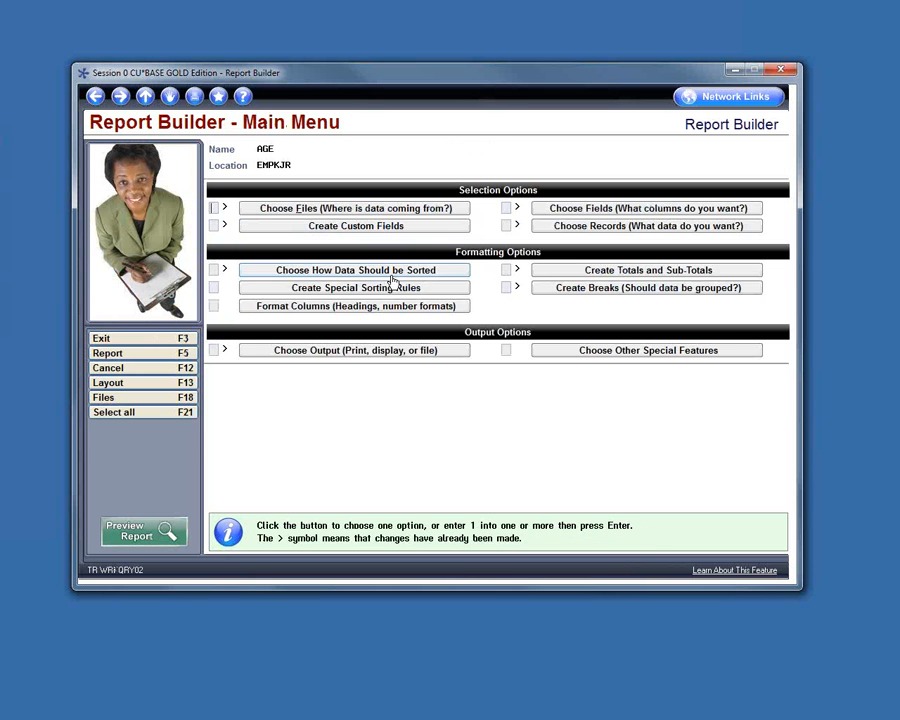
- Examine the custom field expressions for BMONTH, BDAY, BYEAR, TODAY, DOB and AGE, along with the available MASTER fields
{"action": "left_click", "coordinate": [345, 226]}
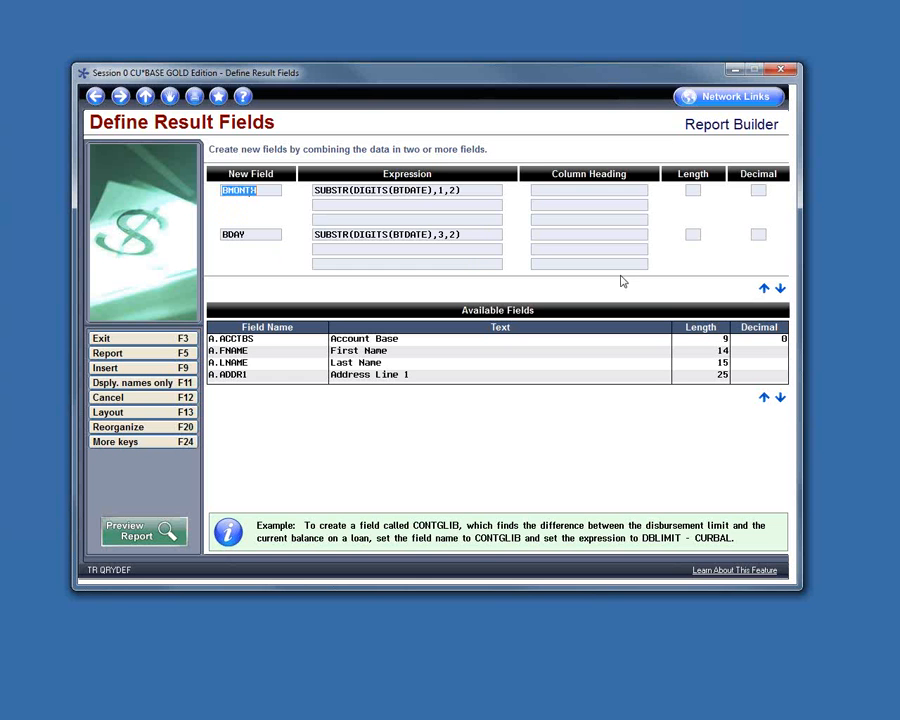
{"action": "left_click", "coordinate": [780, 288]}
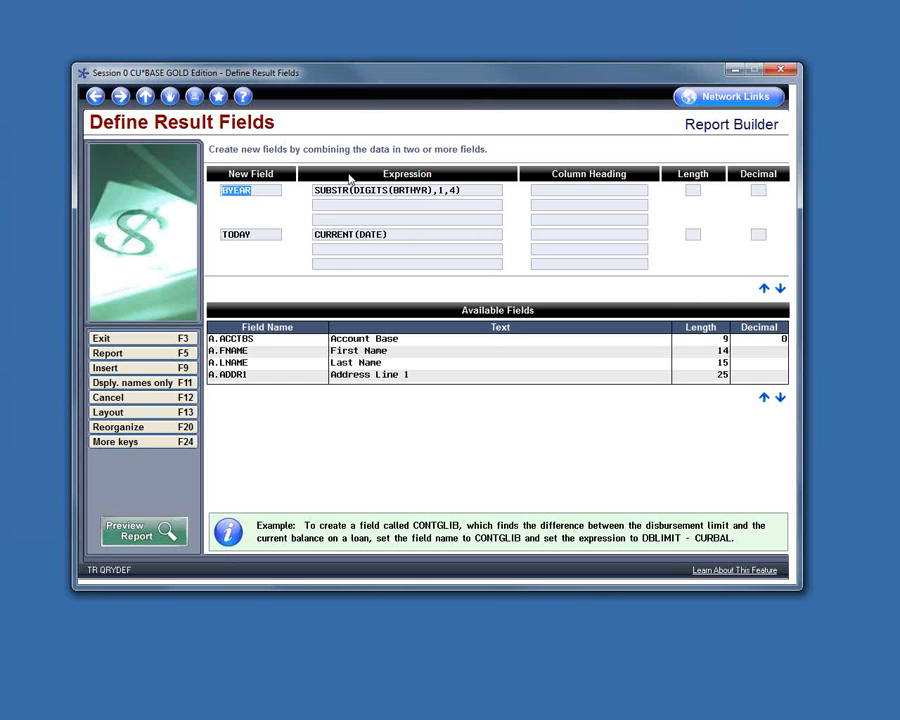
{"action": "left_click", "coordinate": [764, 289]}
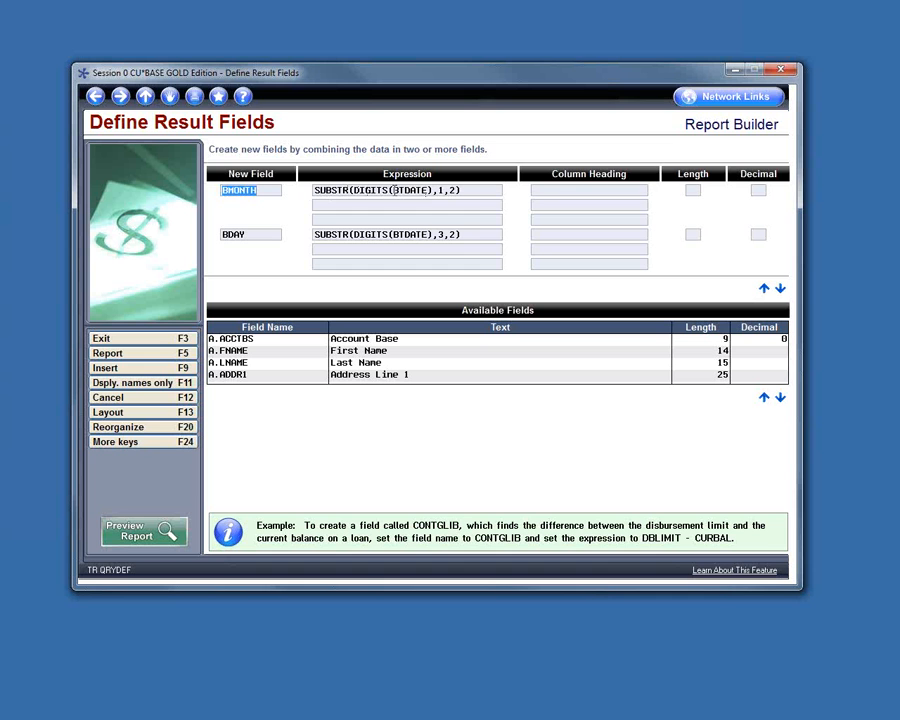
{"action": "left_click_drag", "start_coordinate": [392, 190], "coordinate": [431, 190]}
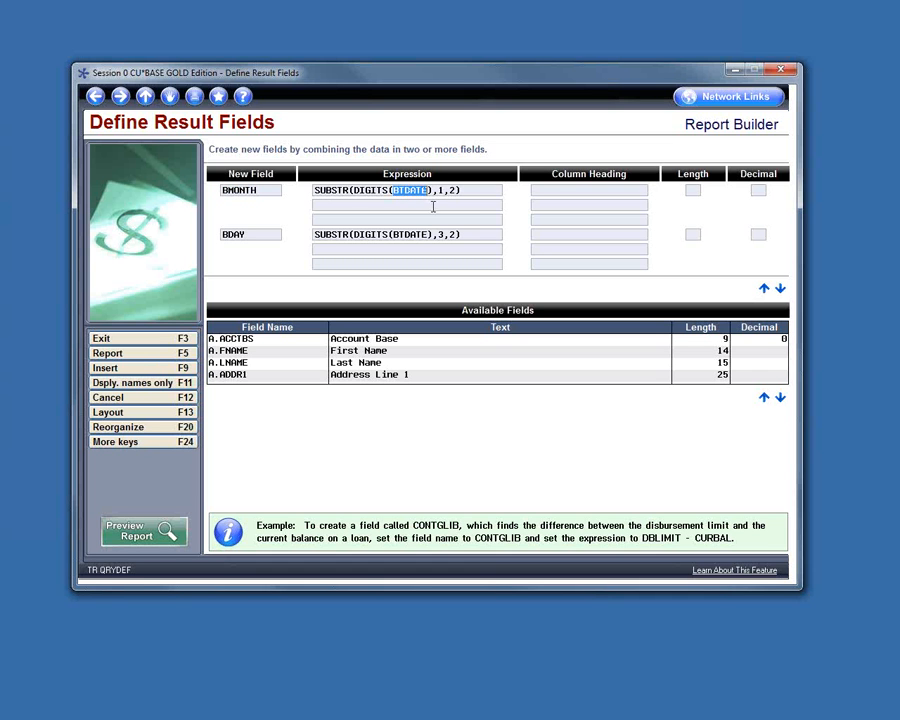
{"action": "left_click", "coordinate": [433, 203]}
{"action": "left_click", "coordinate": [780, 397]}
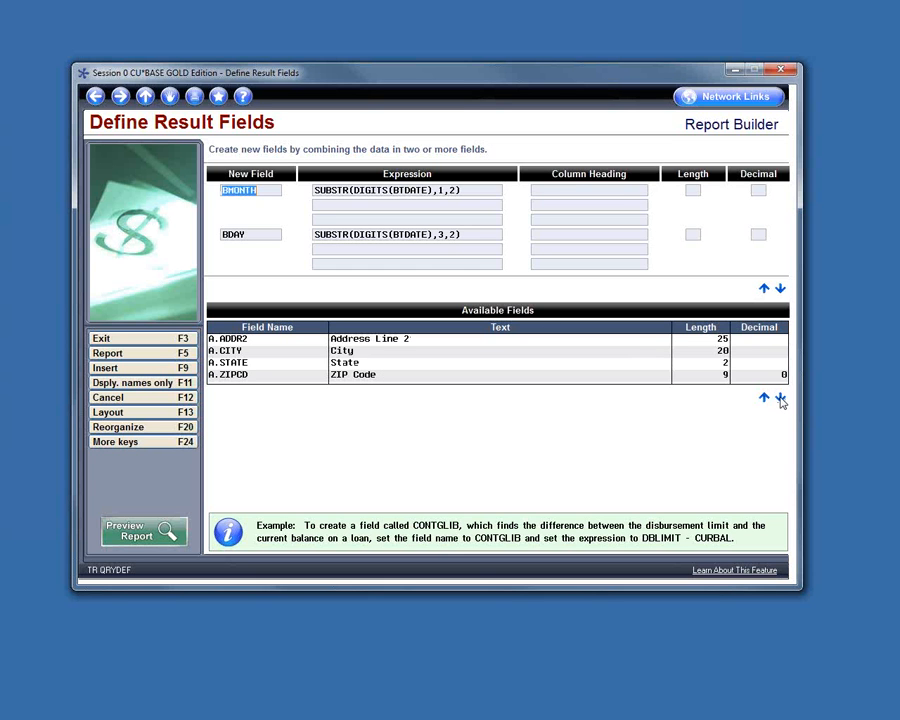
{"action": "left_click", "coordinate": [780, 289]}
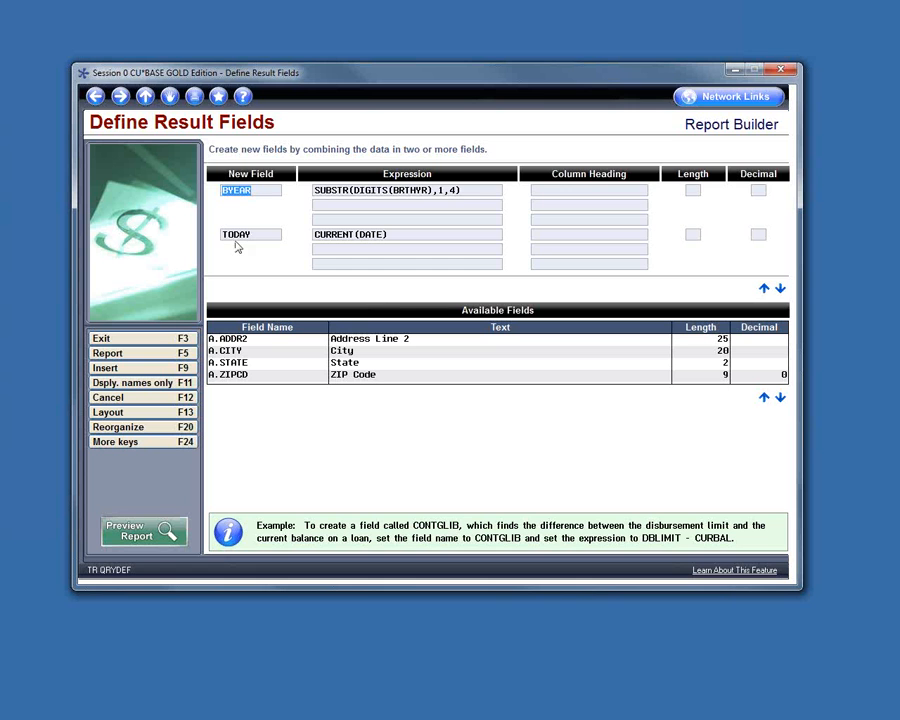
{"action": "left_click_drag", "start_coordinate": [224, 234], "coordinate": [267, 238]}
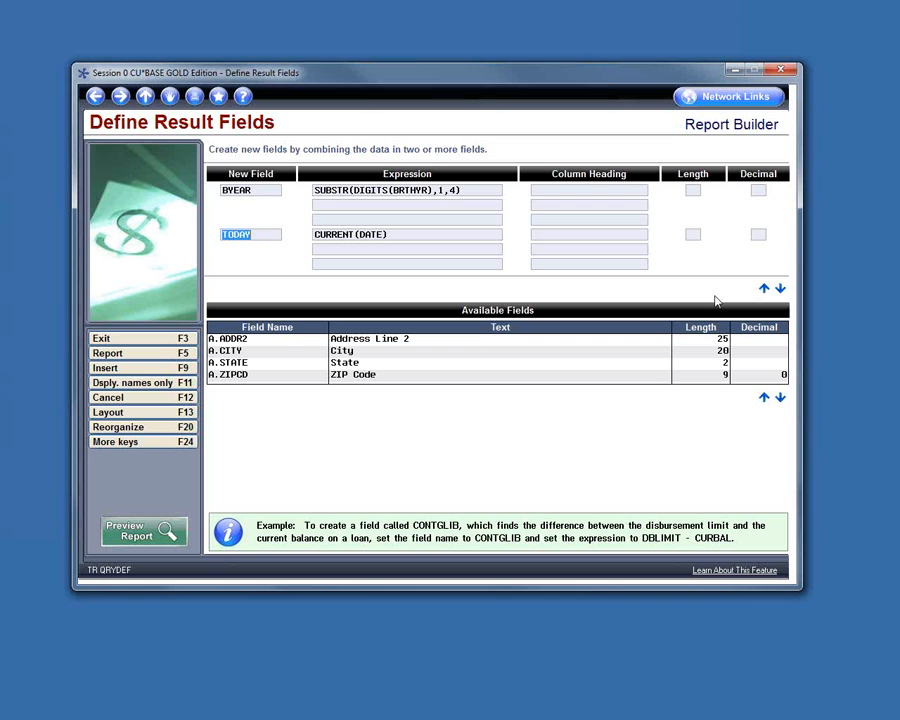
{"action": "left_click", "coordinate": [780, 288]}
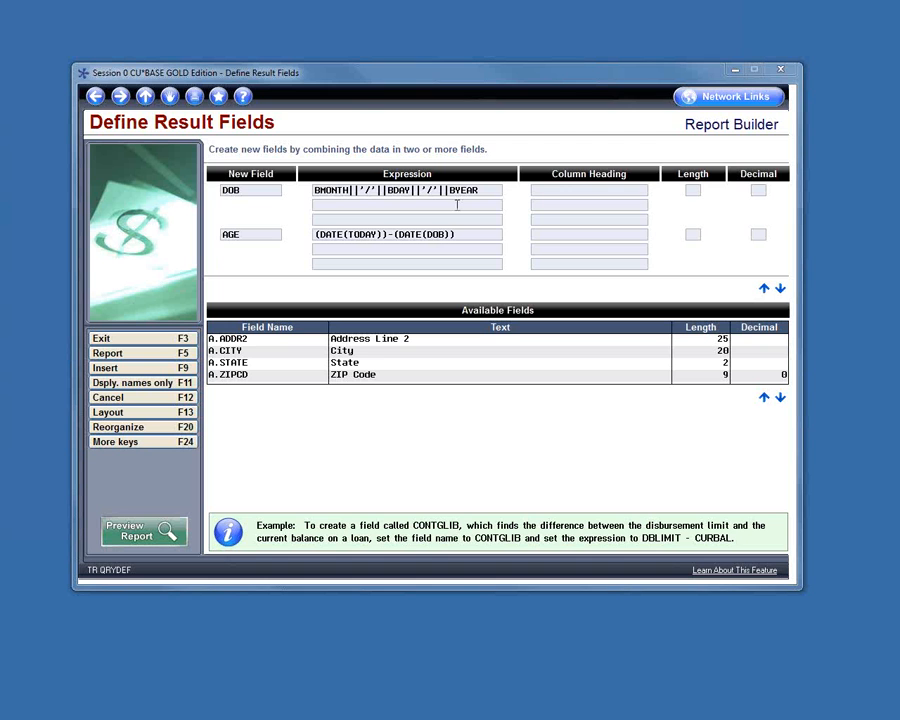
{"action": "left_click", "coordinate": [351, 190]}
{"action": "left_click", "coordinate": [356, 201]}
- Preview the AGE report, page through its rows and return to the custom field definitions
{"action": "left_click", "coordinate": [145, 535]}
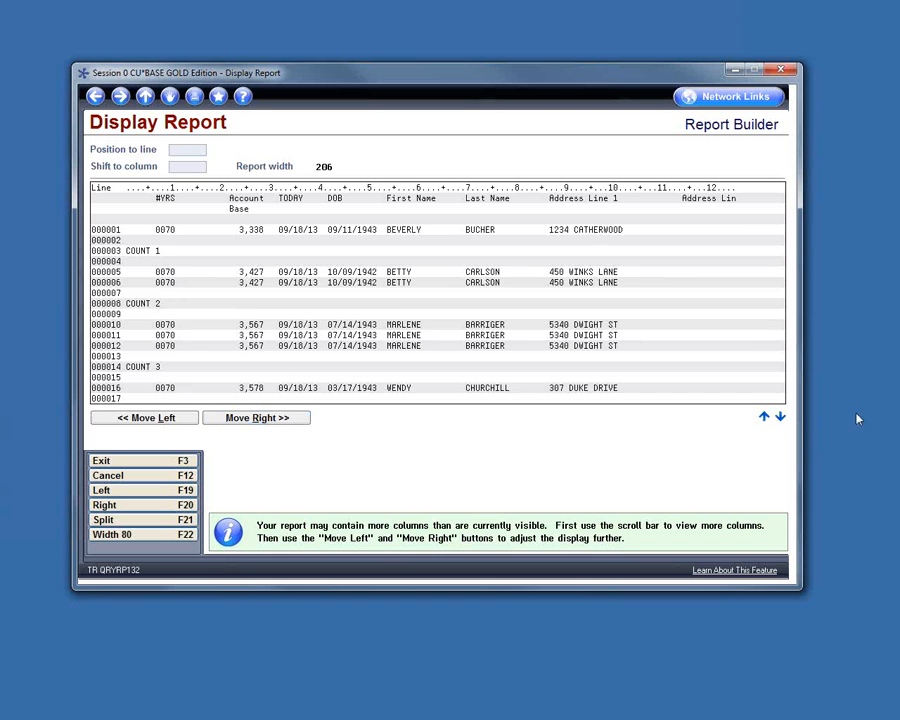
{"action": "left_click", "coordinate": [780, 416]}
{"action": "left_click", "coordinate": [780, 416]}
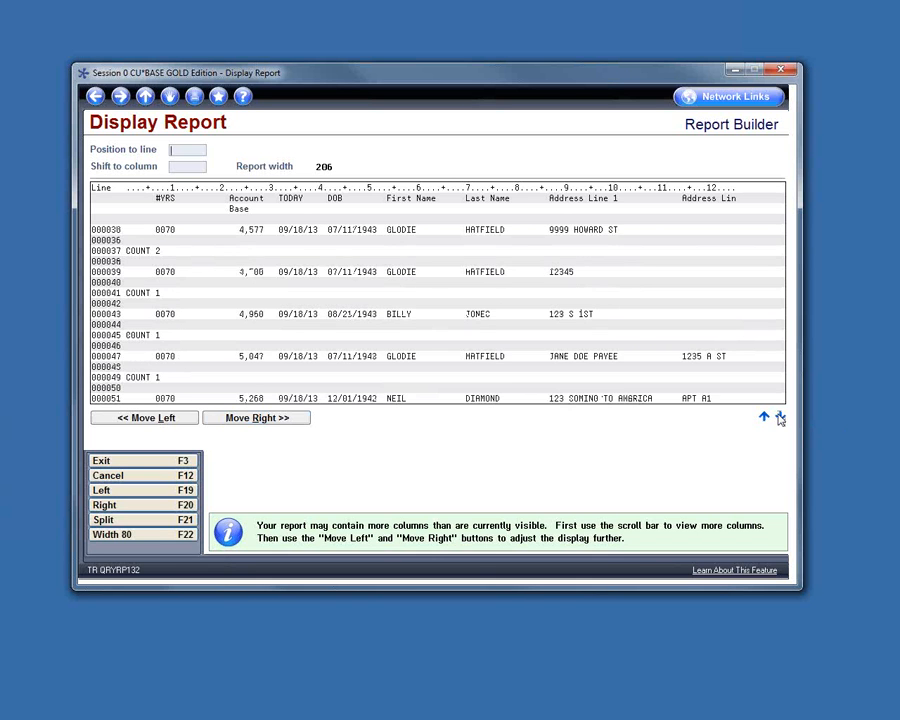
{"action": "left_click", "coordinate": [780, 416]}
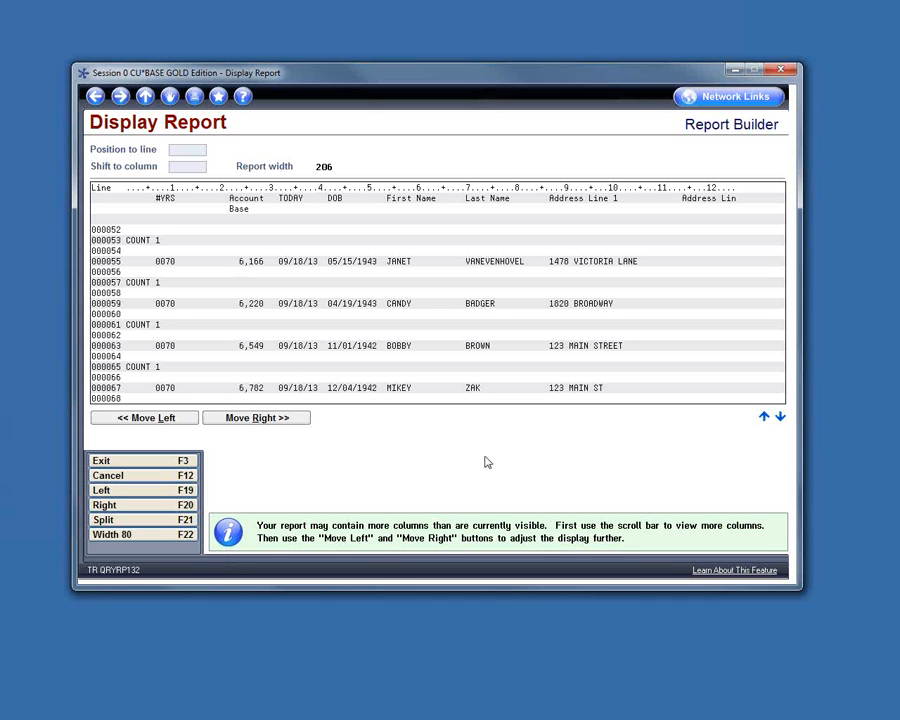
{"action": "left_click", "coordinate": [780, 416]}
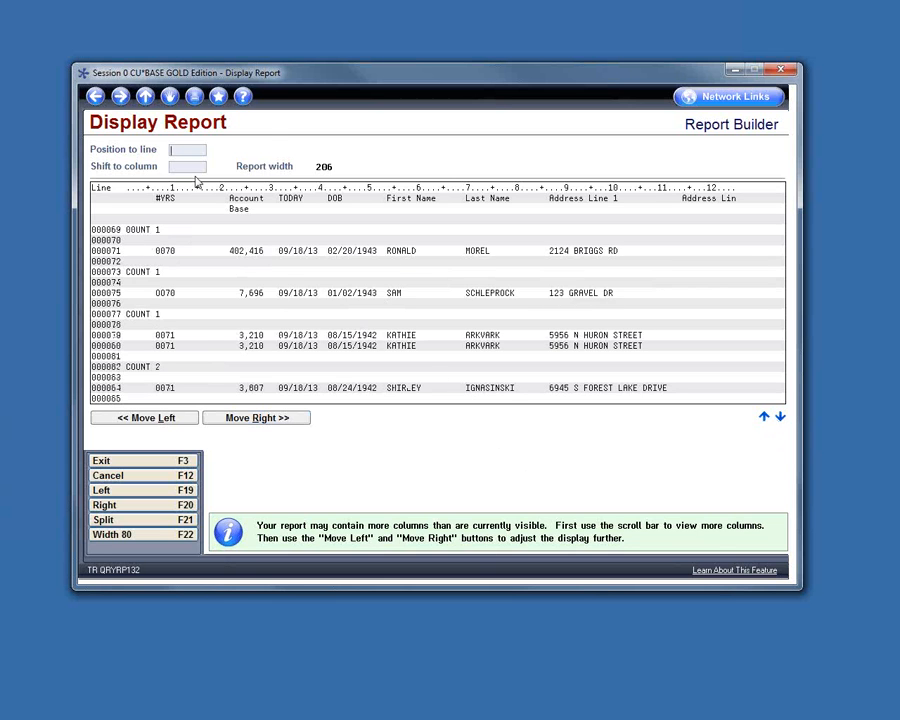
{"action": "key", "text": "F12"}
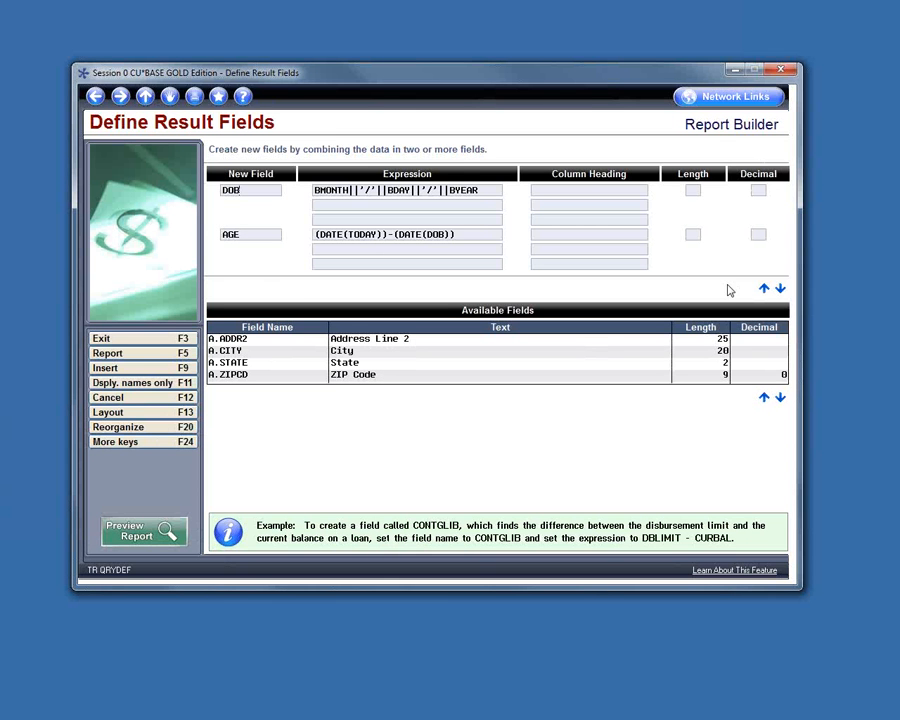
- Review the #YRS and #MON custom field expressions and the fields chosen as report columns
{"action": "left_click", "coordinate": [781, 289]}
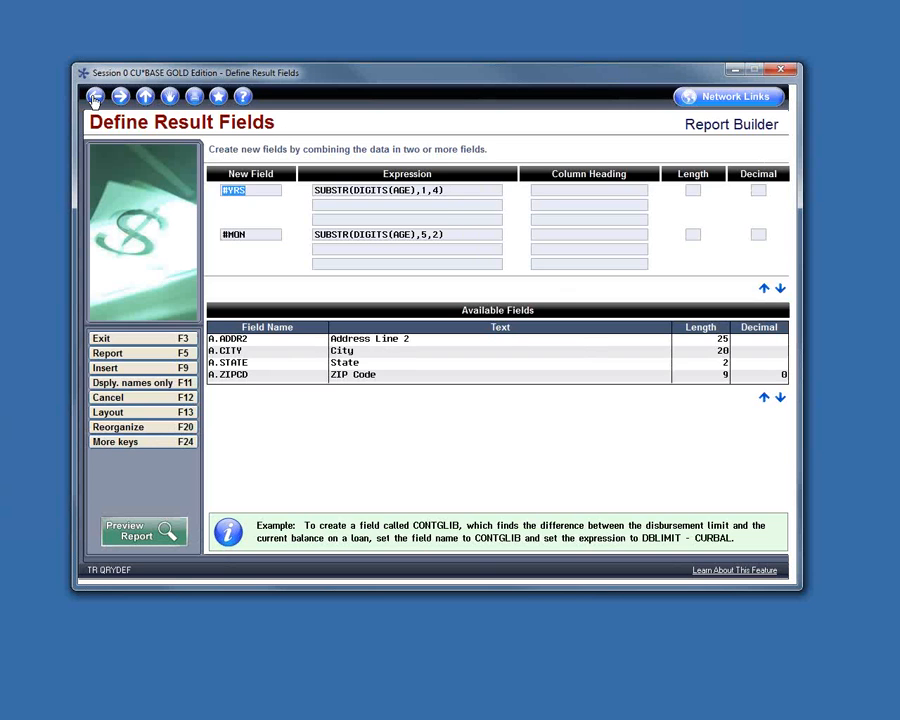
{"action": "key", "text": "Return"}
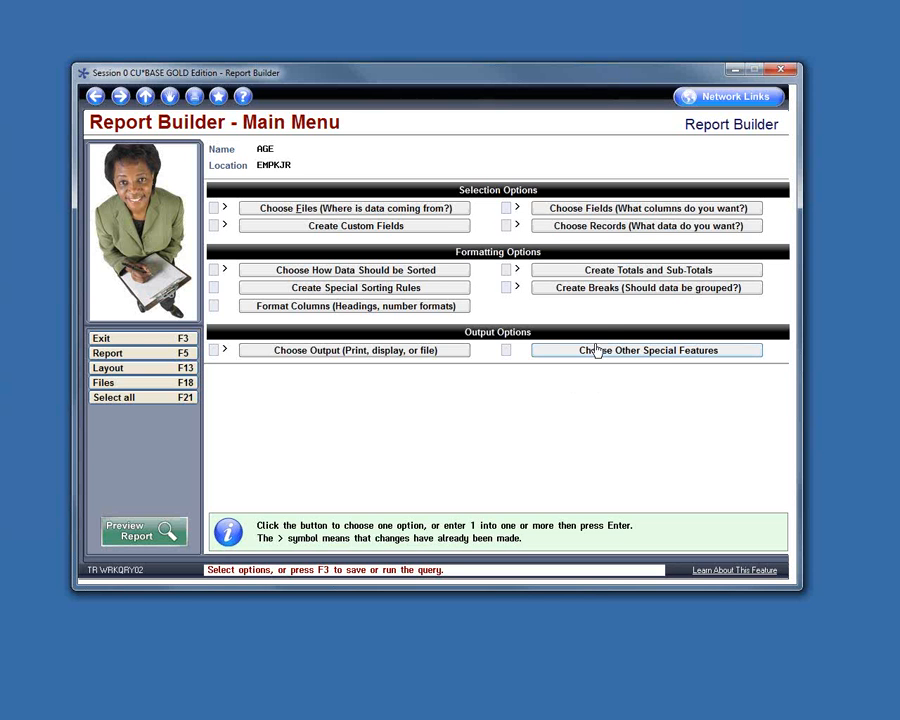
{"action": "left_click", "coordinate": [596, 207]}
{"action": "key", "text": "Return"}
- Change the lower limit of the #YRS range in the record selection criteria to '0018'
{"action": "left_click", "coordinate": [597, 226]}
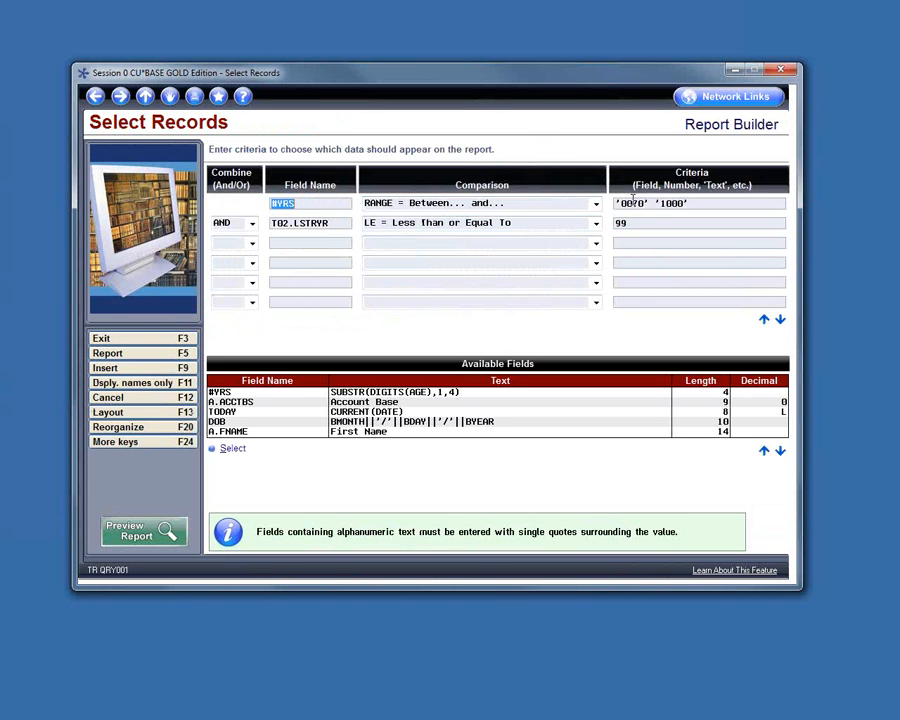
{"action": "left_click_drag", "start_coordinate": [633, 203], "coordinate": [643, 203]}
{"action": "type", "text": "10"}
- Remove the AND rule on T02.LSTRYR from the record selection and accept the remaining criteria
{"action": "left_click", "coordinate": [250, 224]}
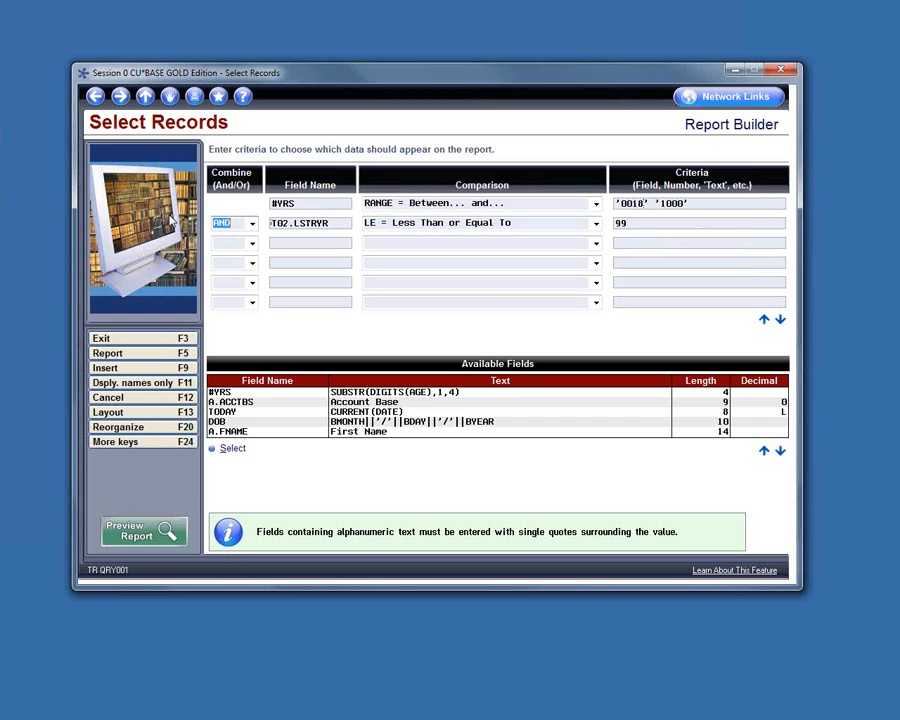
{"action": "key", "text": "Delete"}
{"action": "key", "text": "Tab"}
{"action": "key", "text": "Delete"}
{"action": "key", "text": "Tab"}
{"action": "key", "text": "Tab"}
{"action": "key", "text": "Delete"}
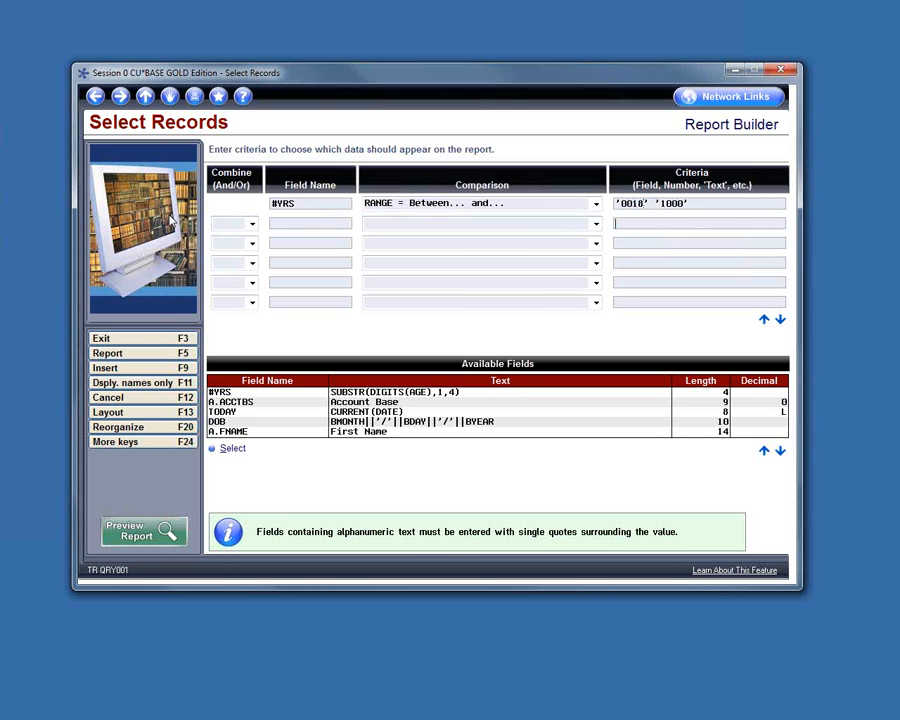
{"action": "key", "text": "Return"}
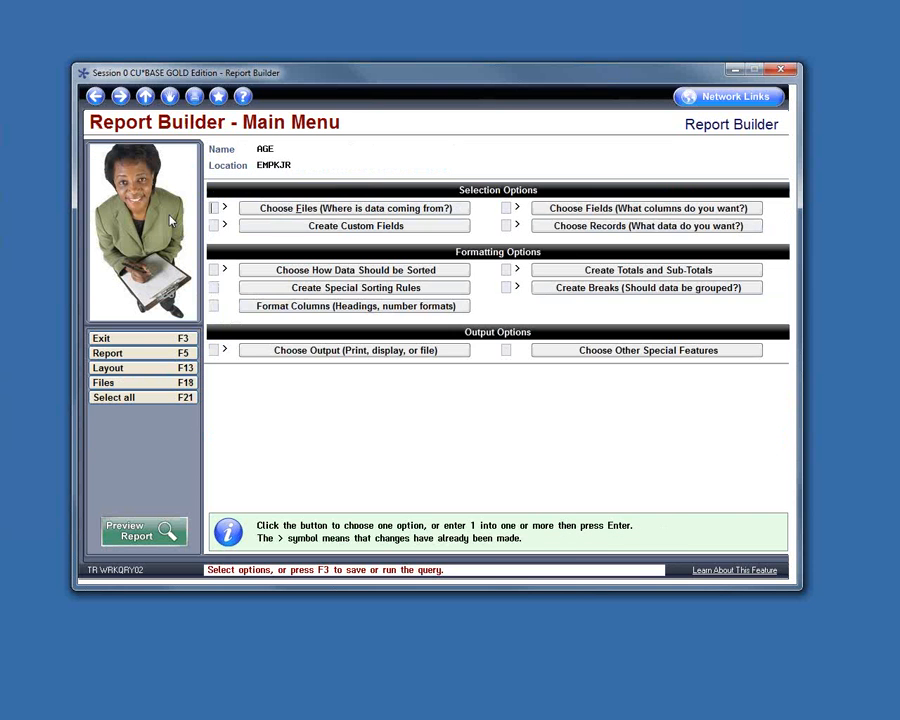
- Preview the report with the new age range, checking further rows and the address and last transaction columns
{"action": "left_click", "coordinate": [143, 531]}
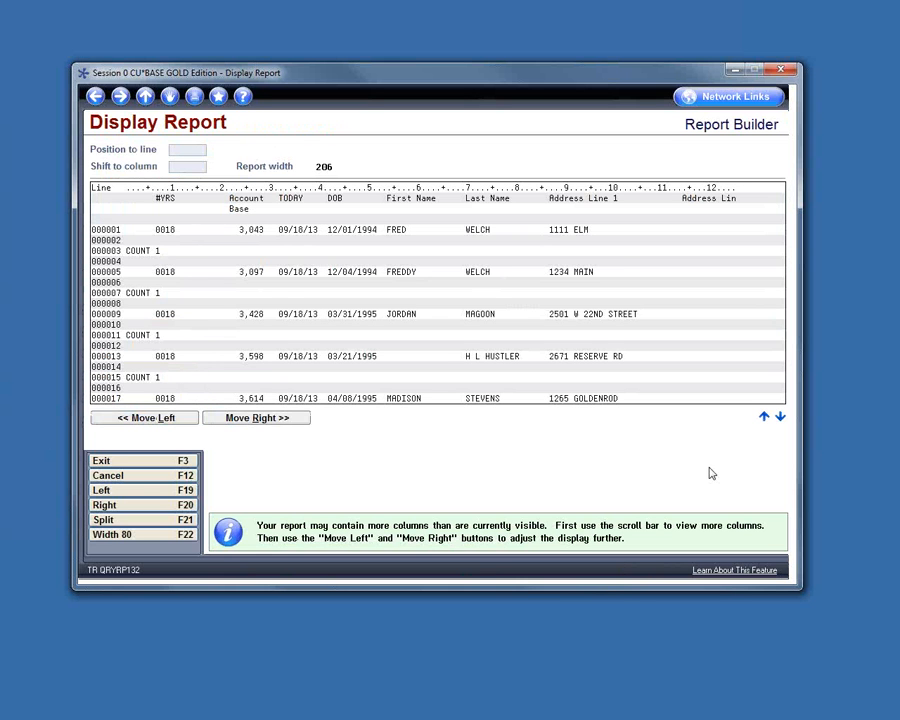
{"action": "left_click", "coordinate": [780, 417]}
{"action": "left_click", "coordinate": [780, 417]}
{"action": "left_click", "coordinate": [780, 417]}
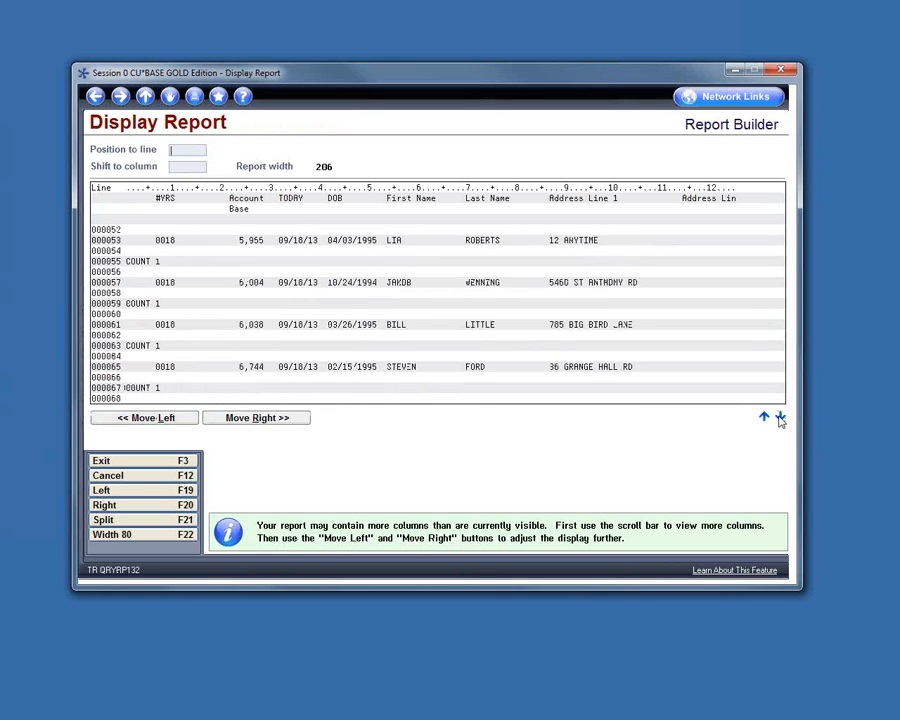
{"action": "left_click", "coordinate": [780, 417]}
{"action": "left_click", "coordinate": [780, 417]}
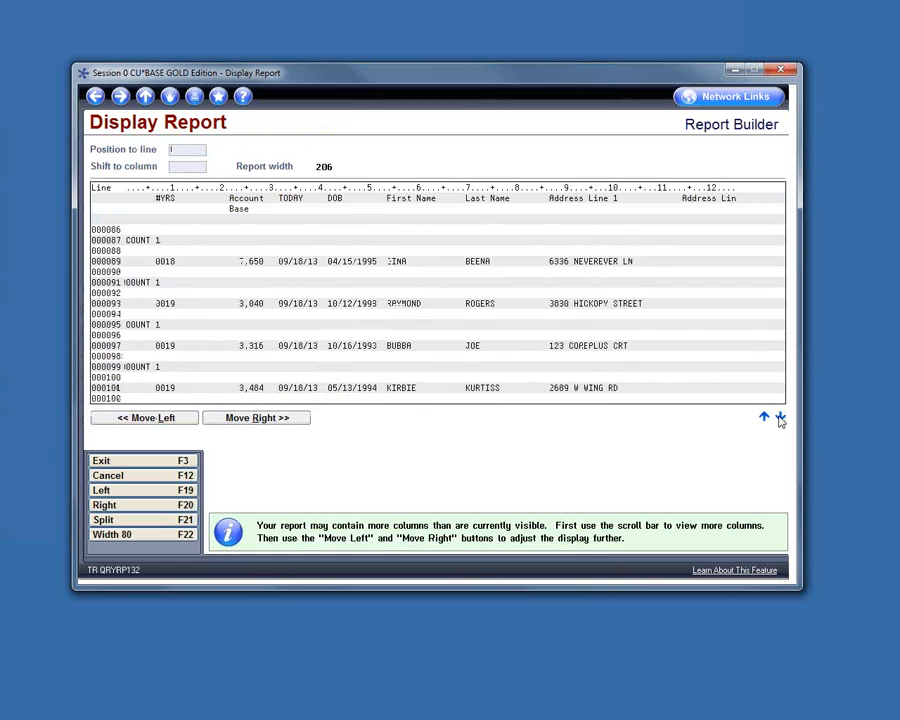
{"action": "left_click", "coordinate": [780, 417]}
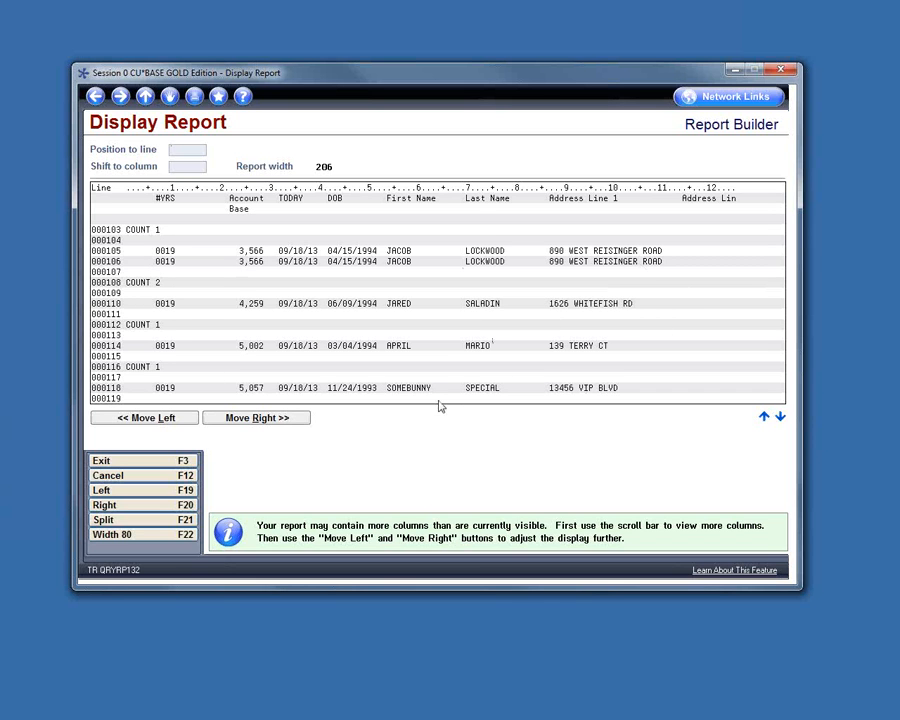
{"action": "left_click", "coordinate": [268, 420]}
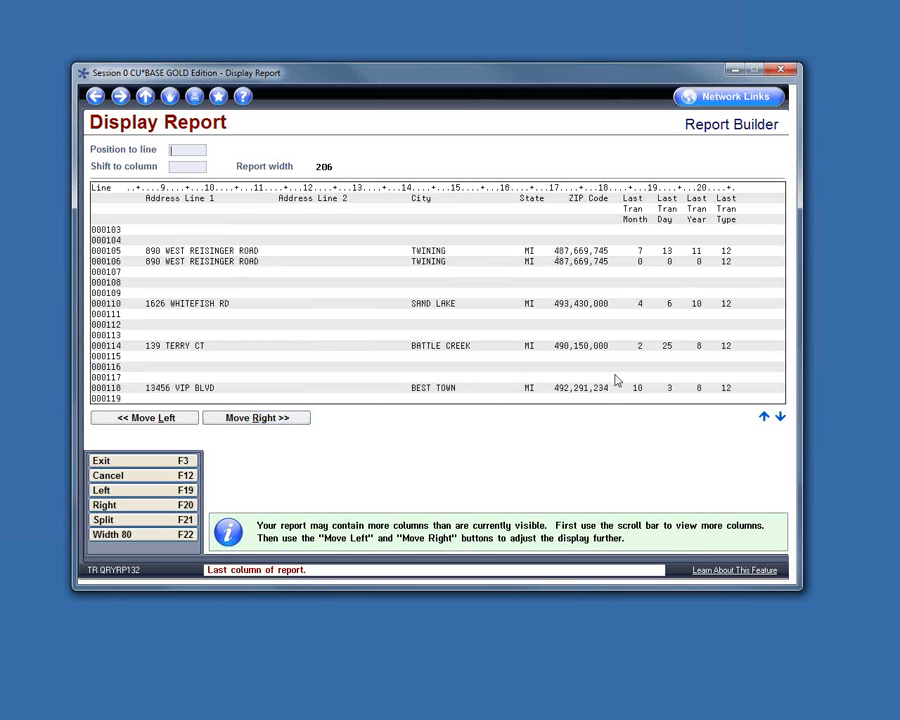
{"action": "left_click", "coordinate": [151, 422]}
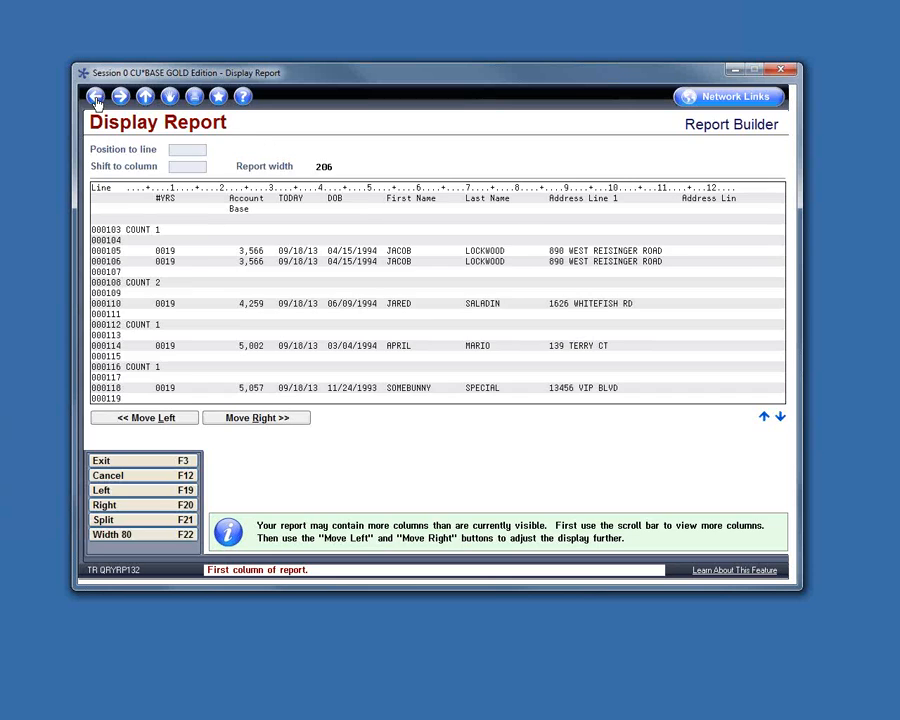
{"action": "key", "text": "F3"}
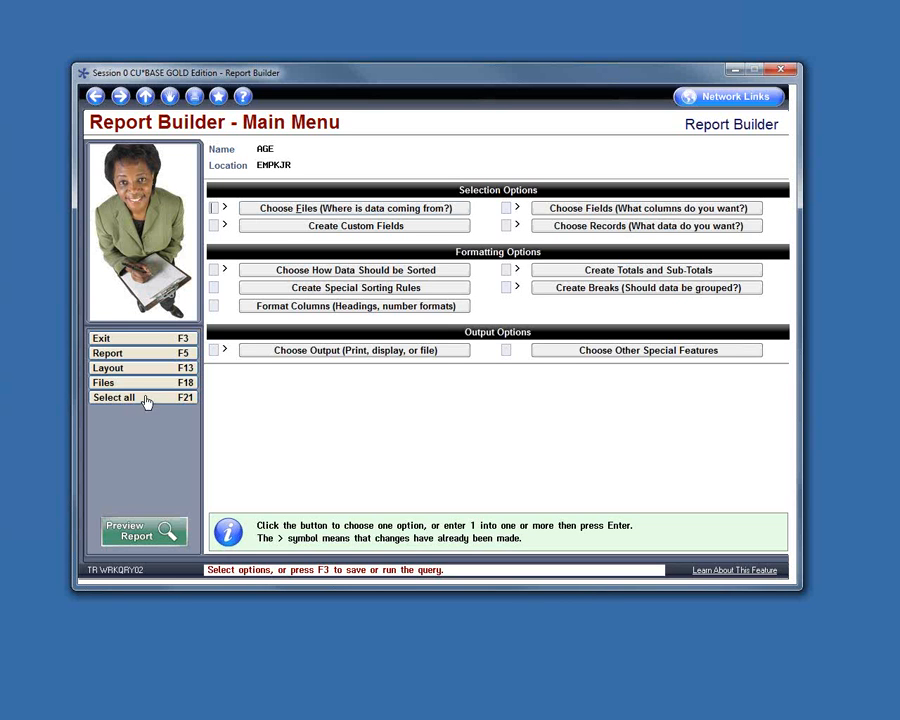
- Replace the second file with MEMBER5 from FILETR, clearing its format and setting its file ID to B
{"action": "left_click", "coordinate": [281, 214]}
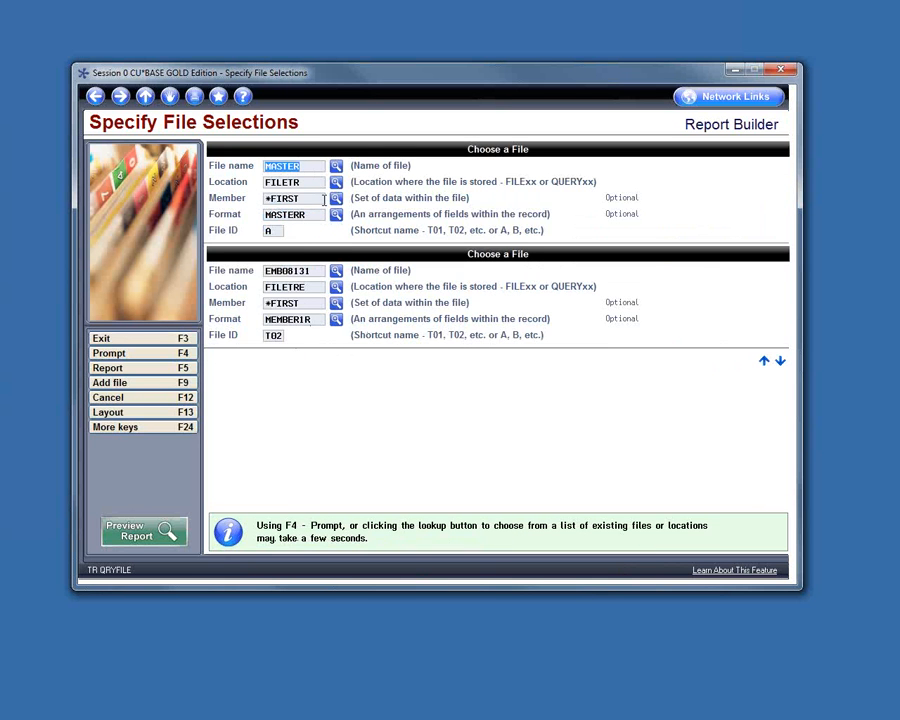
{"action": "left_click", "coordinate": [295, 270]}
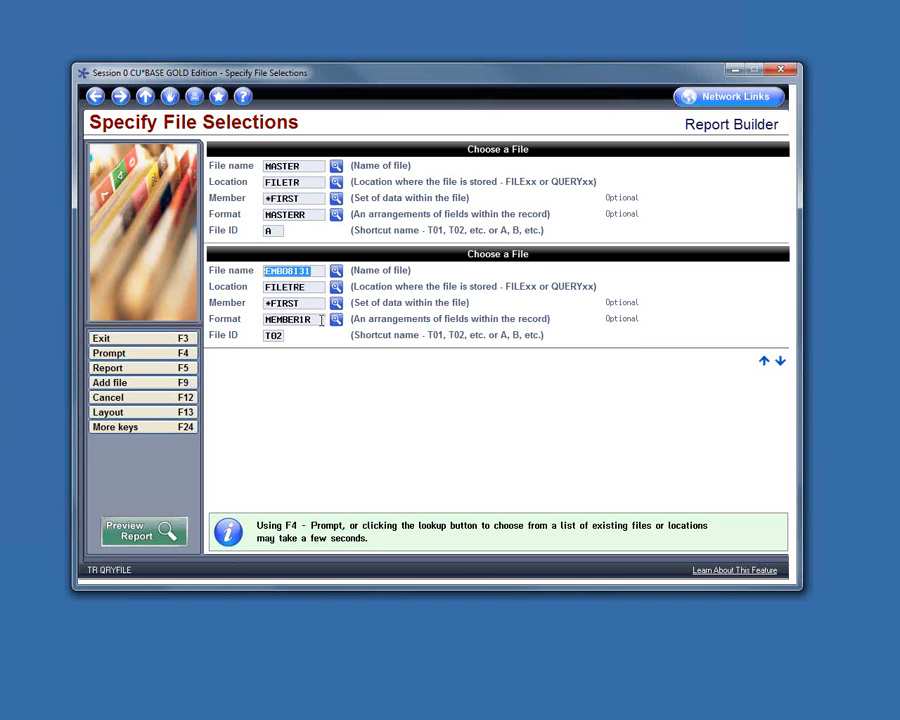
{"action": "type", "text": "member5"}
{"action": "key", "text": "Tab"}
{"action": "type", "text": "file"}
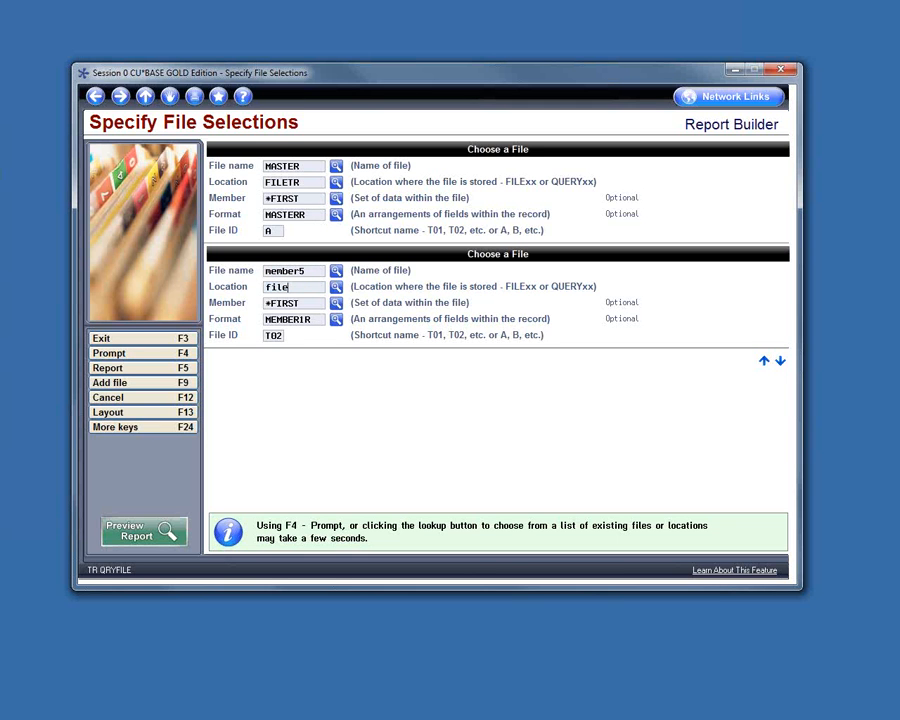
{"action": "type", "text": "tr"}
{"action": "key", "text": "Tab"}
{"action": "key", "text": "Tab"}
{"action": "key", "text": "Delete"}
{"action": "key", "text": "Tab"}
{"action": "key", "text": "Delete"}
{"action": "type", "text": "B"}
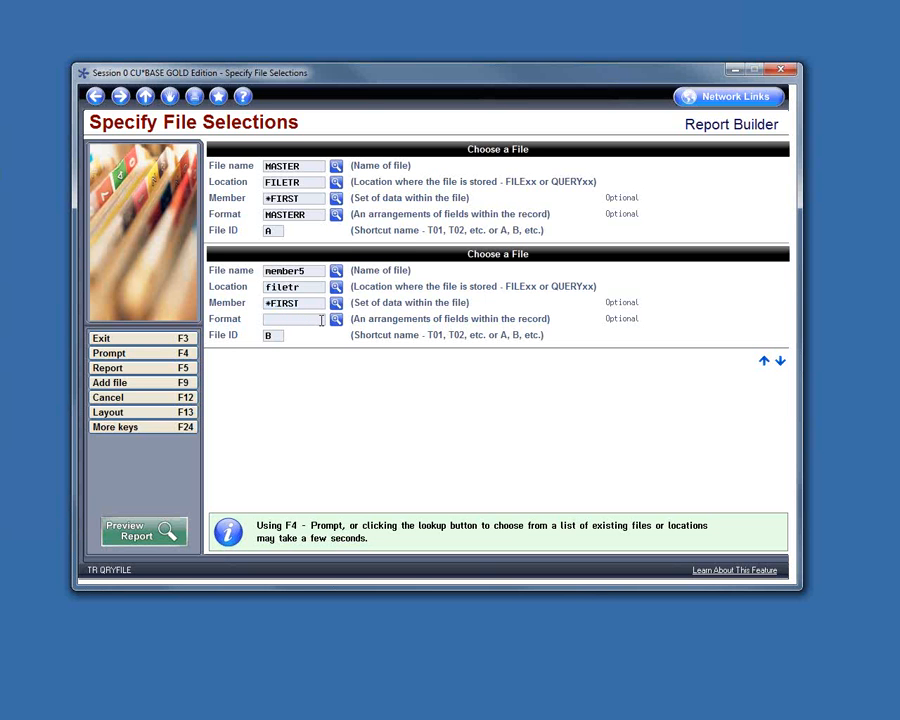
{"action": "key", "text": "Return"}
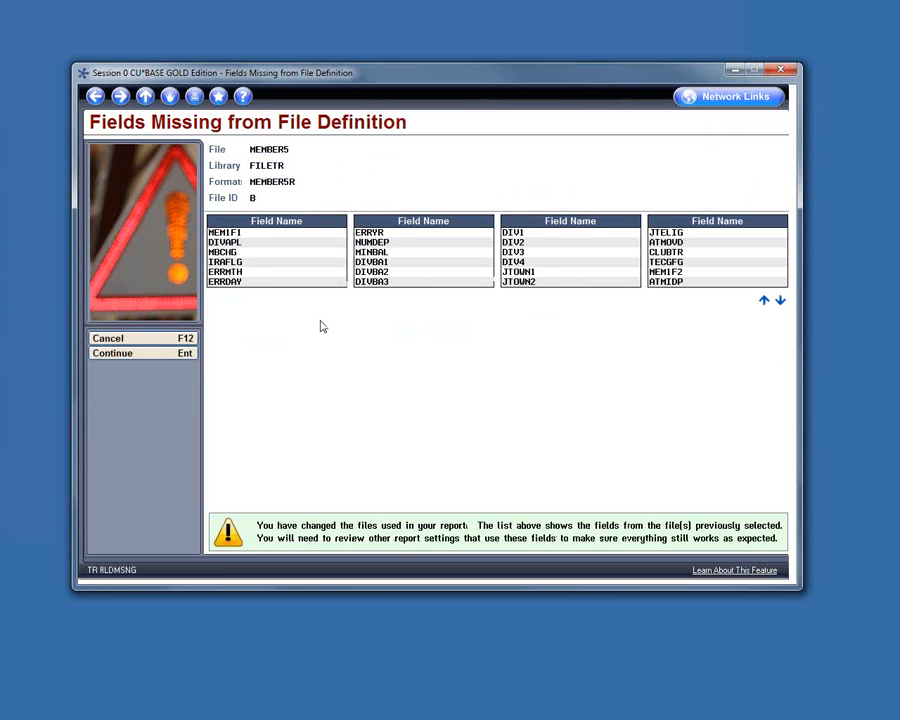
- Accept the changed file selections and join the files as Unmatched Records with Primary File, with A.ACCTBS equal to B.ACCTBS
{"action": "key", "text": "Page_Down"}
{"action": "key", "text": "Page_Down"}
{"action": "key", "text": "Return"}
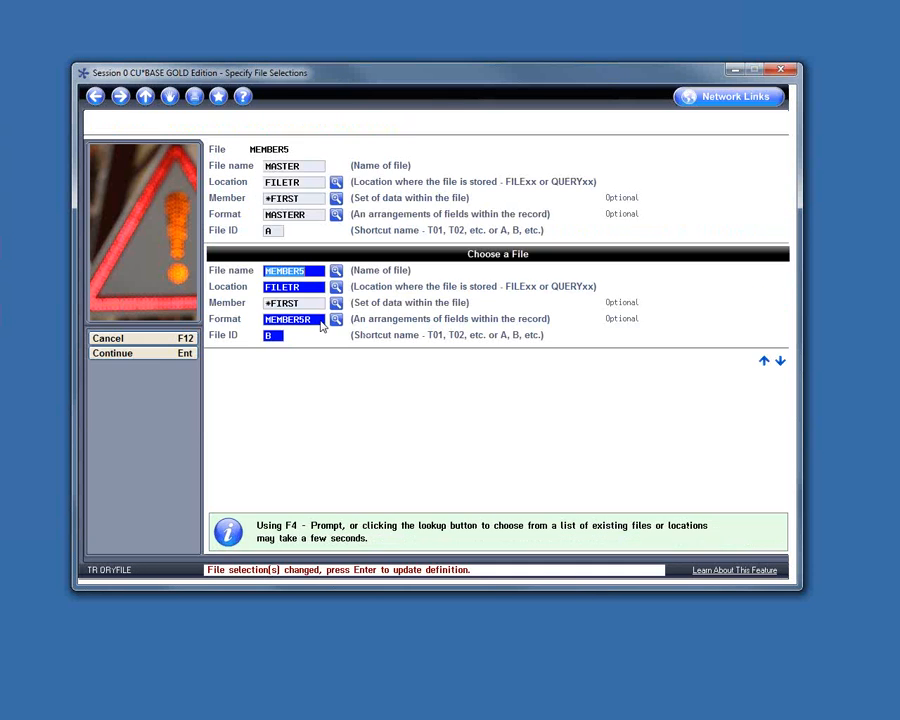
{"action": "key", "text": "Return"}
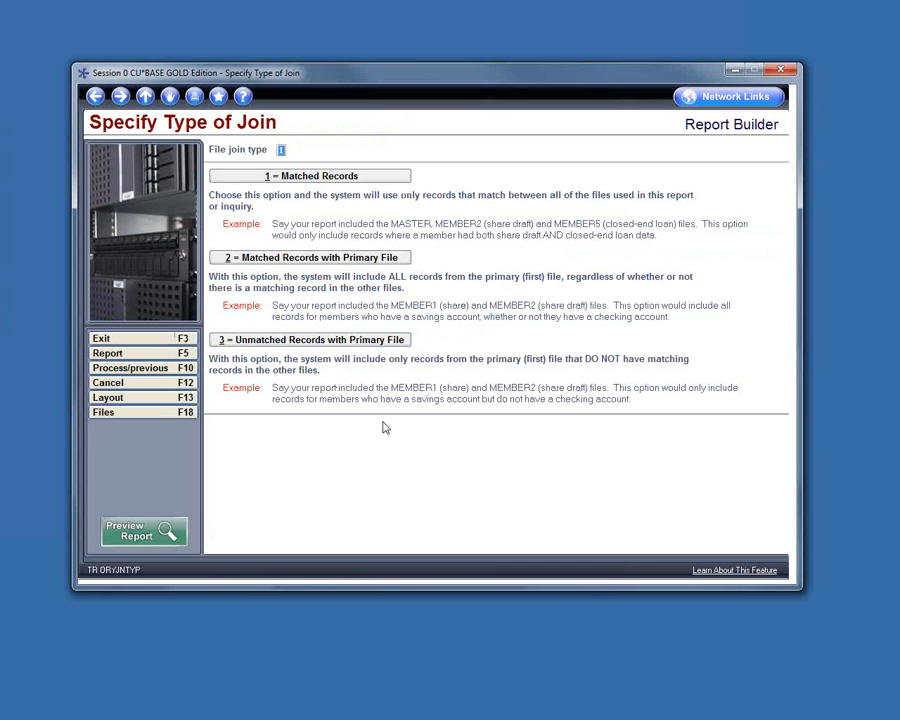
{"action": "left_click", "coordinate": [309, 341]}
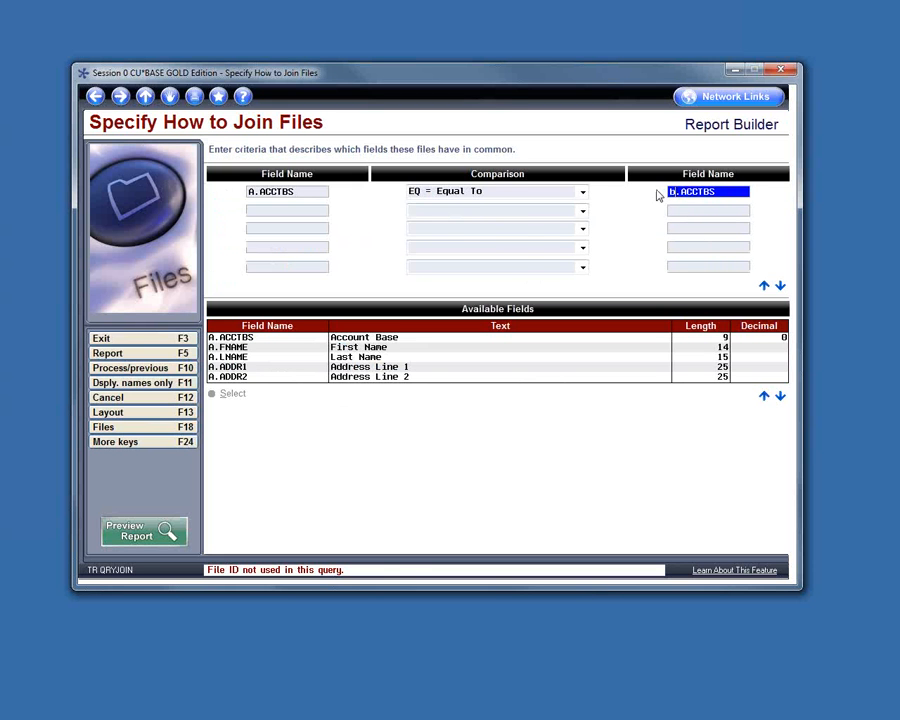
{"action": "key", "text": "Return"}
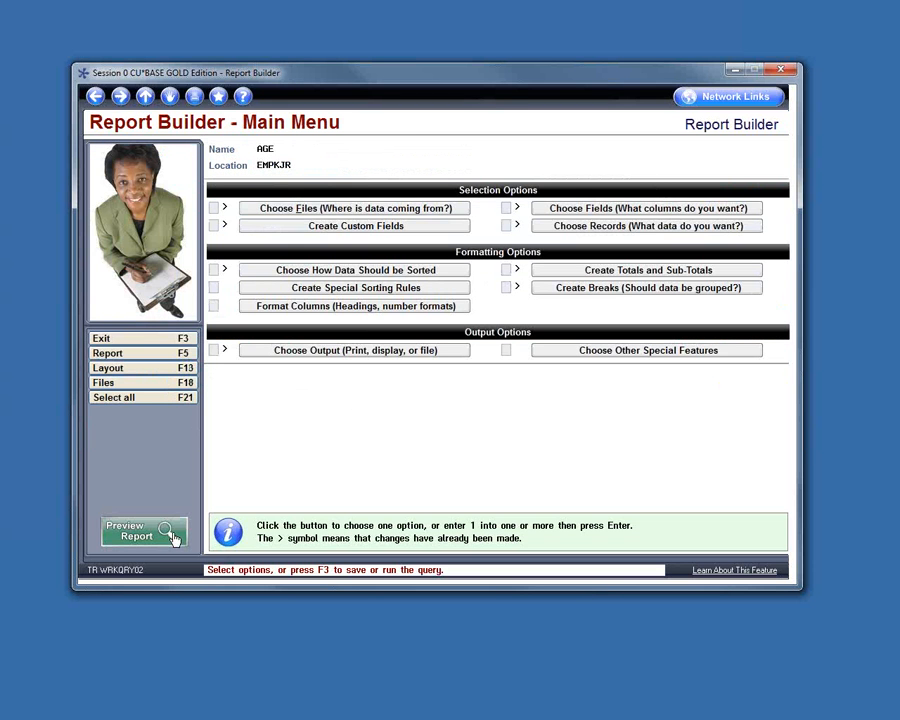
- Preview the AGE report with the new join, checking the address and last transaction columns and paging through further rows
{"action": "left_click", "coordinate": [140, 532]}
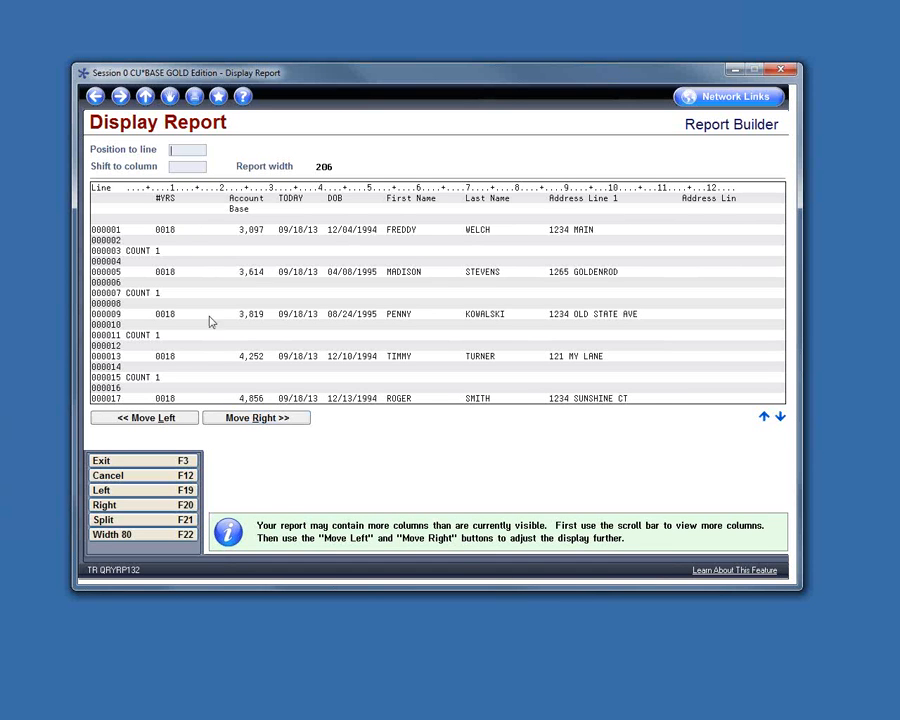
{"action": "left_click", "coordinate": [282, 417]}
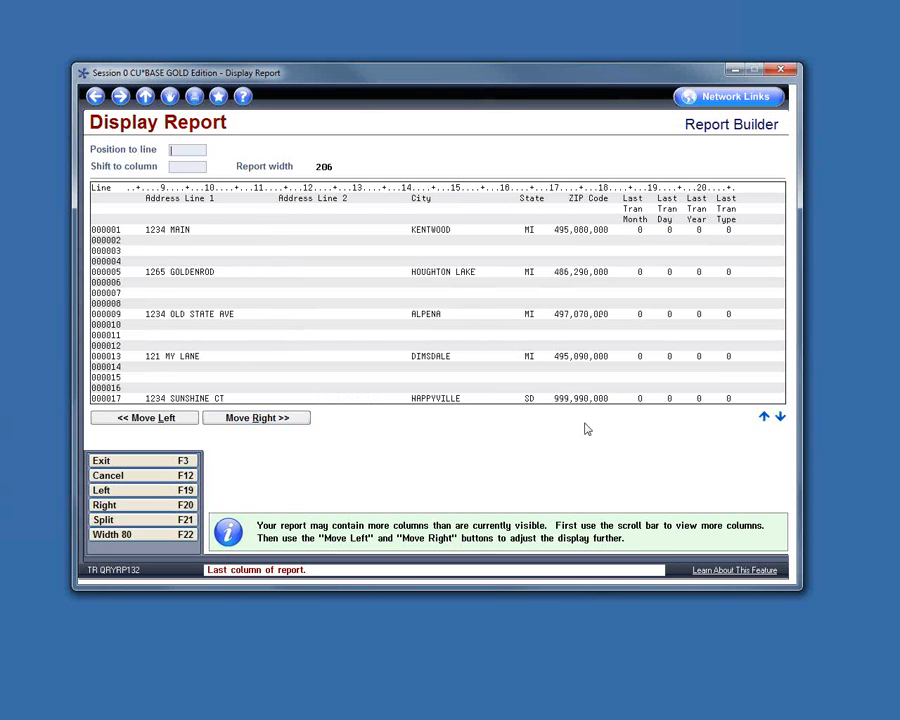
{"action": "left_click", "coordinate": [166, 420]}
{"action": "left_click", "coordinate": [780, 417]}
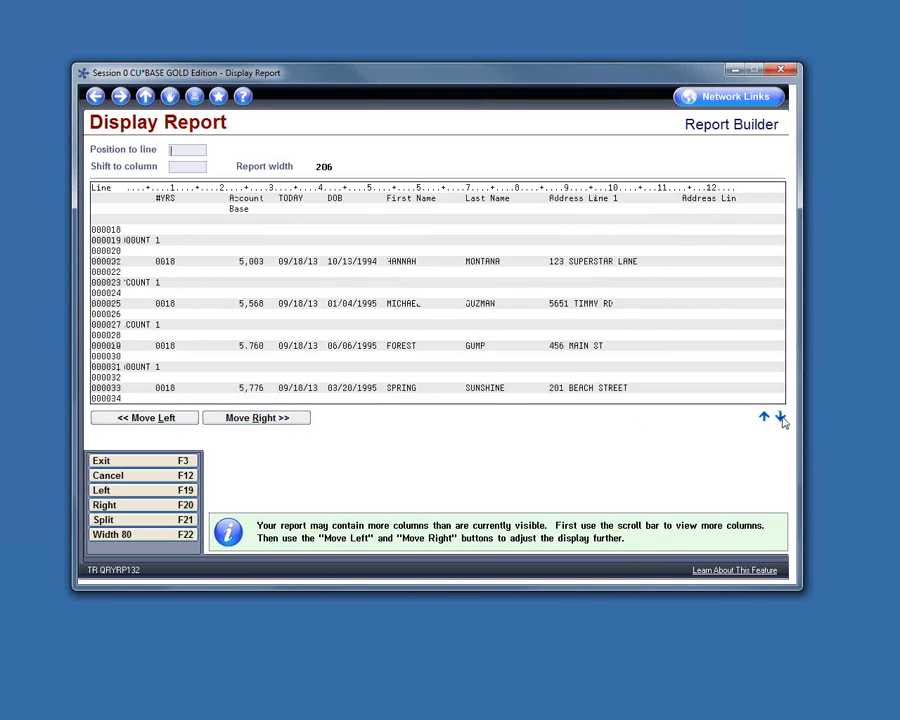
{"action": "left_click", "coordinate": [780, 417]}
{"action": "left_click", "coordinate": [780, 417]}
{"action": "left_click", "coordinate": [780, 417]}
{"action": "left_click", "coordinate": [780, 417]}
{"action": "left_click", "coordinate": [780, 417]}
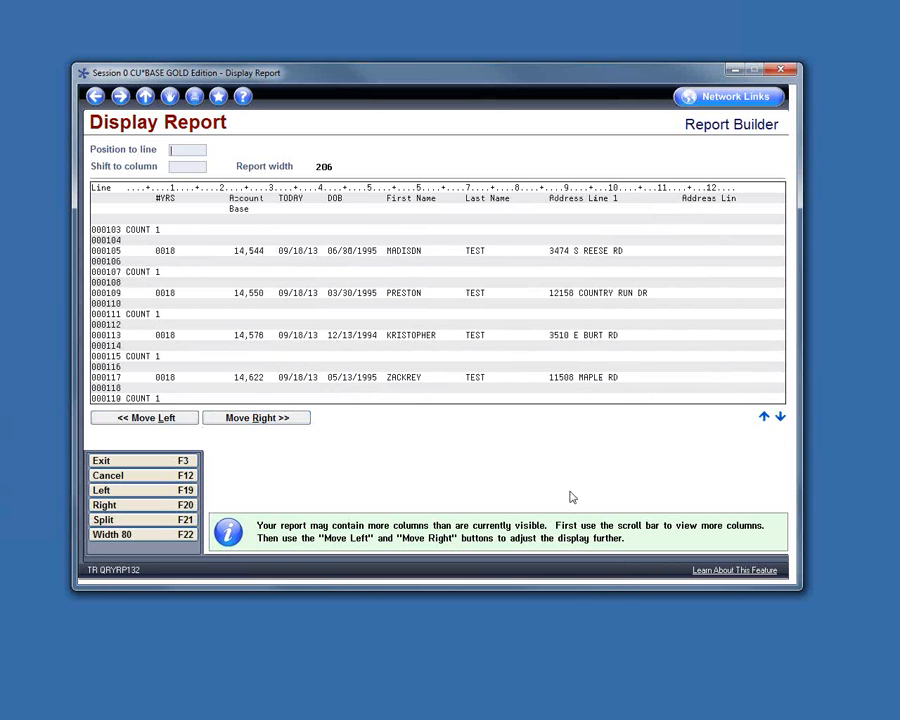
{"action": "left_click", "coordinate": [95, 96]}
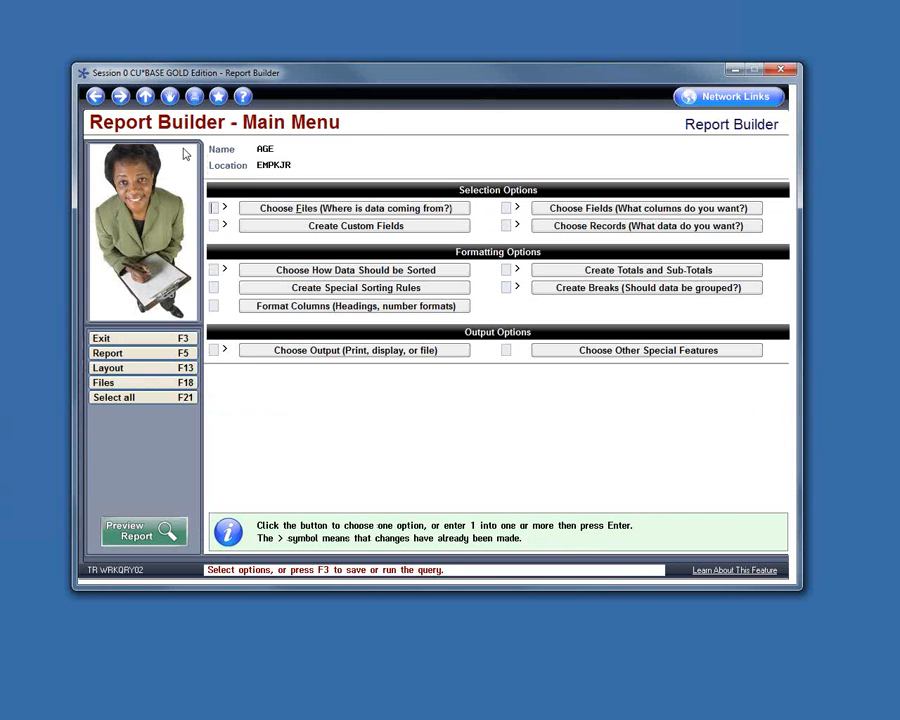
- Exit the AGE query, saving its definition in EMPKJR with the Do Not Run option
{"action": "left_click", "coordinate": [95, 96]}
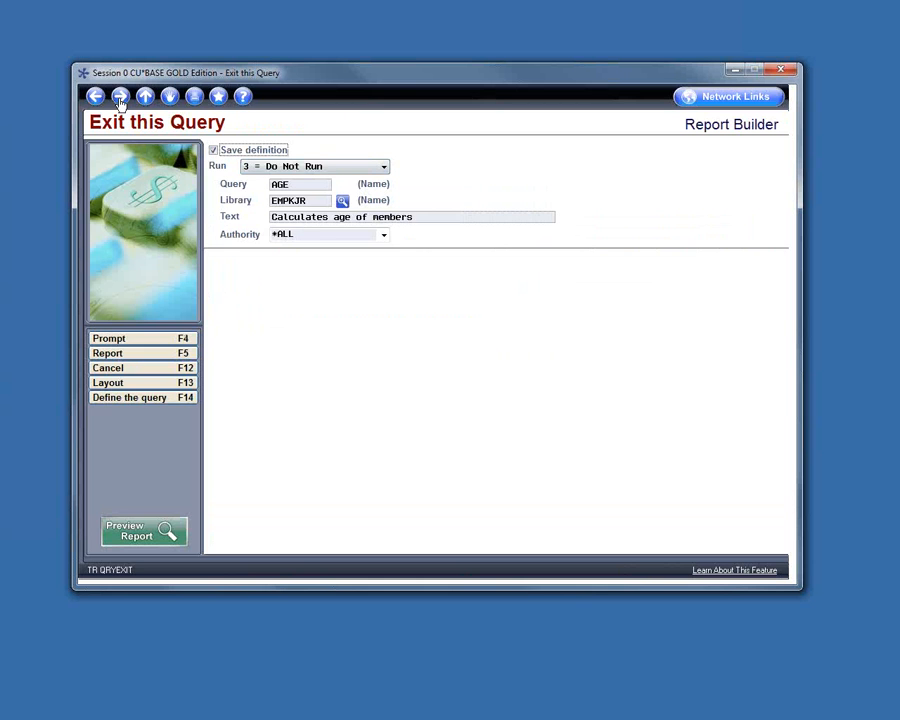
{"action": "left_click", "coordinate": [119, 98]}
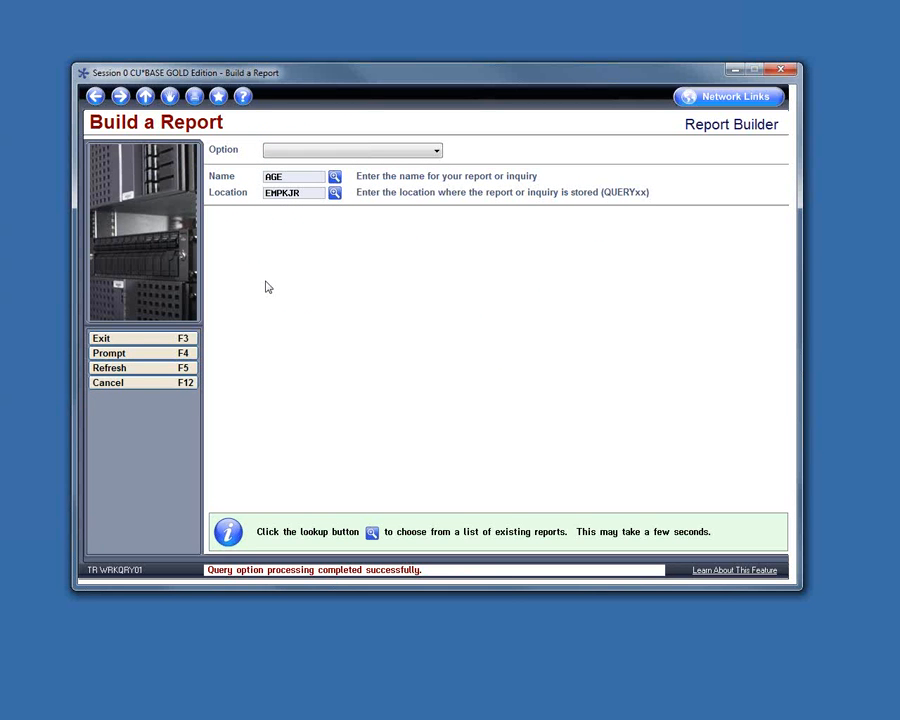